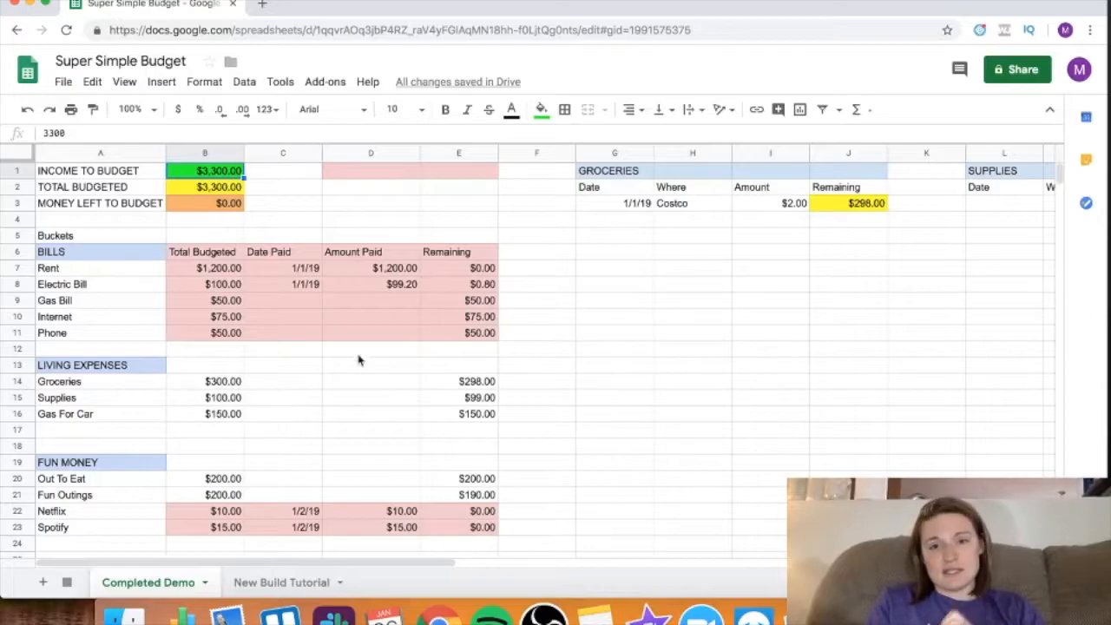
pyautogui.scroll(-5, 360, 365)
pyautogui.scroll(5, 360, 356)
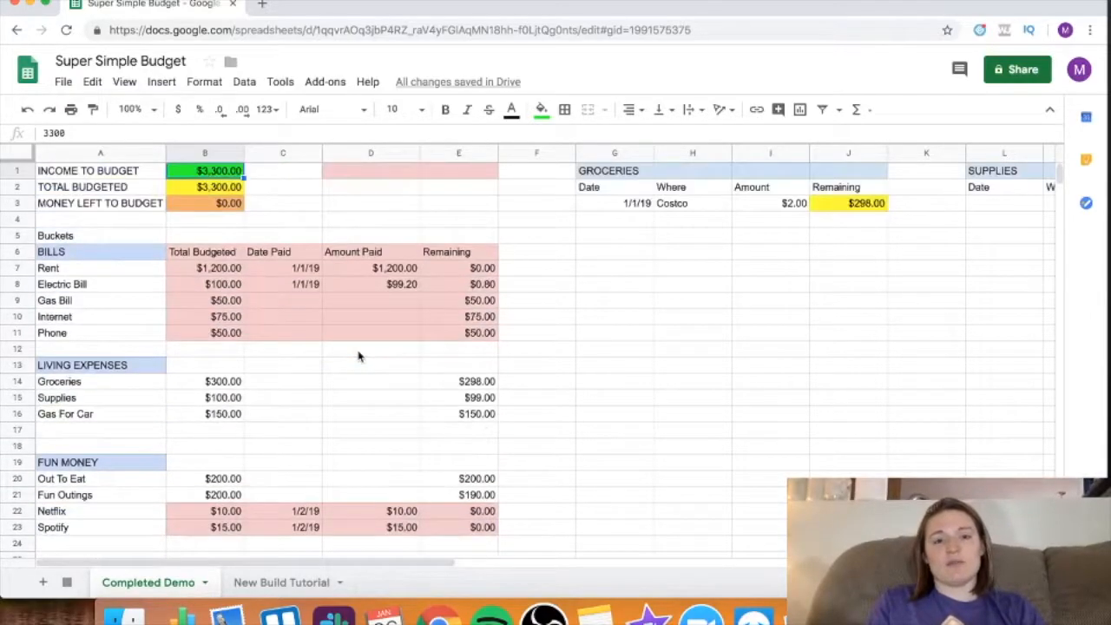
pyautogui.hscroll(10, 360, 356)
pyautogui.hscroll(-10, 361, 355)
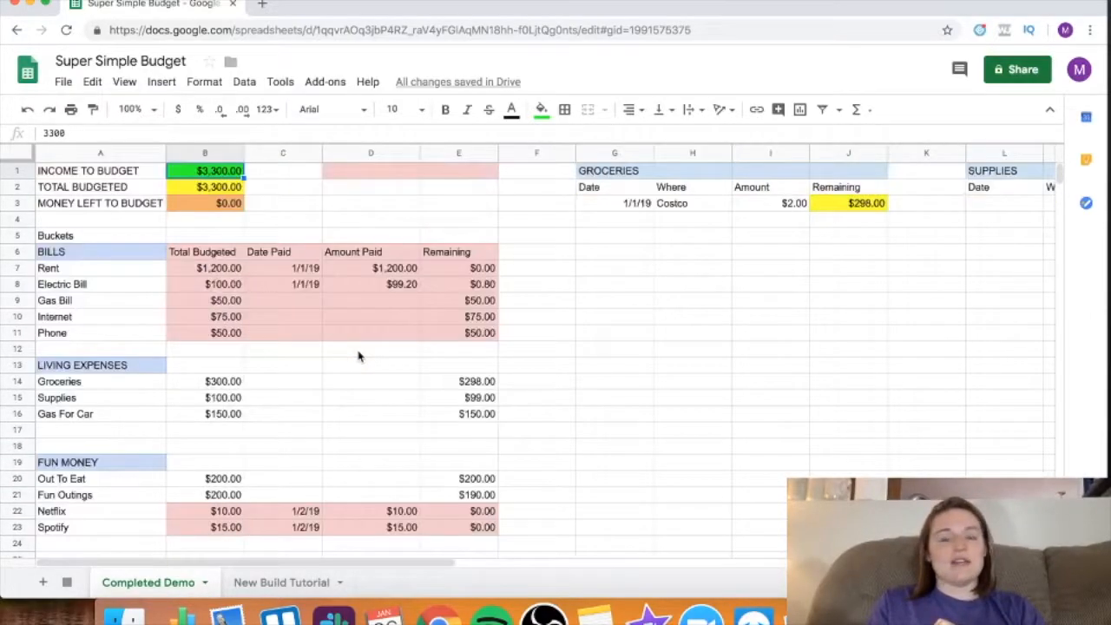
# - Enter the label MONEY TO BUDGET in cell A1 of the New Build Tutorial sheet
pyautogui.click(281, 584)
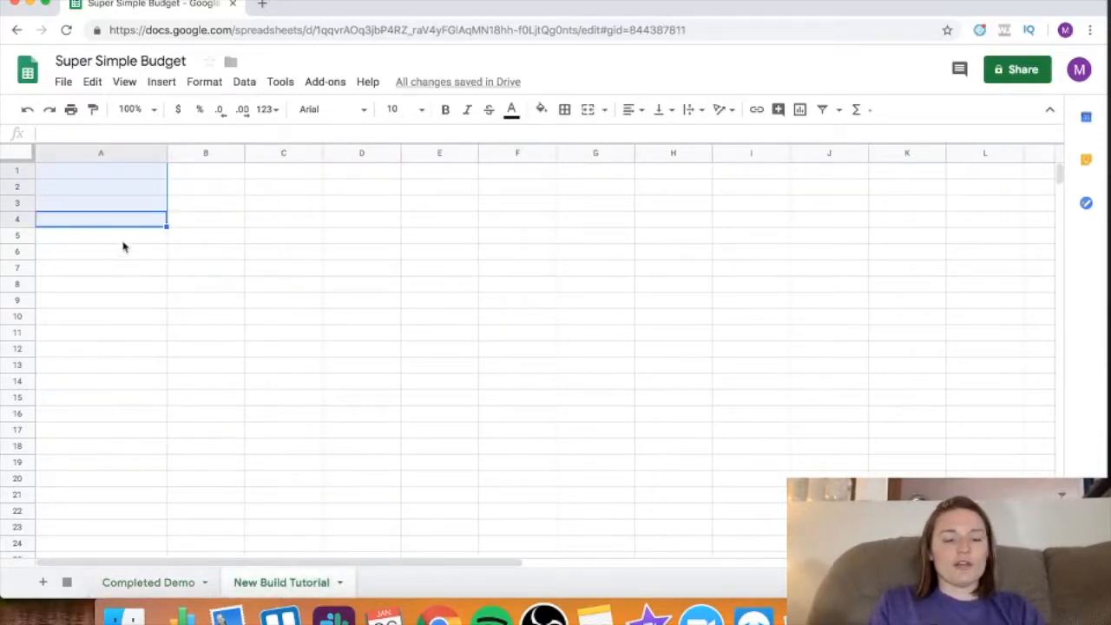
pyautogui.click(204, 265)
pyautogui.click(107, 178)
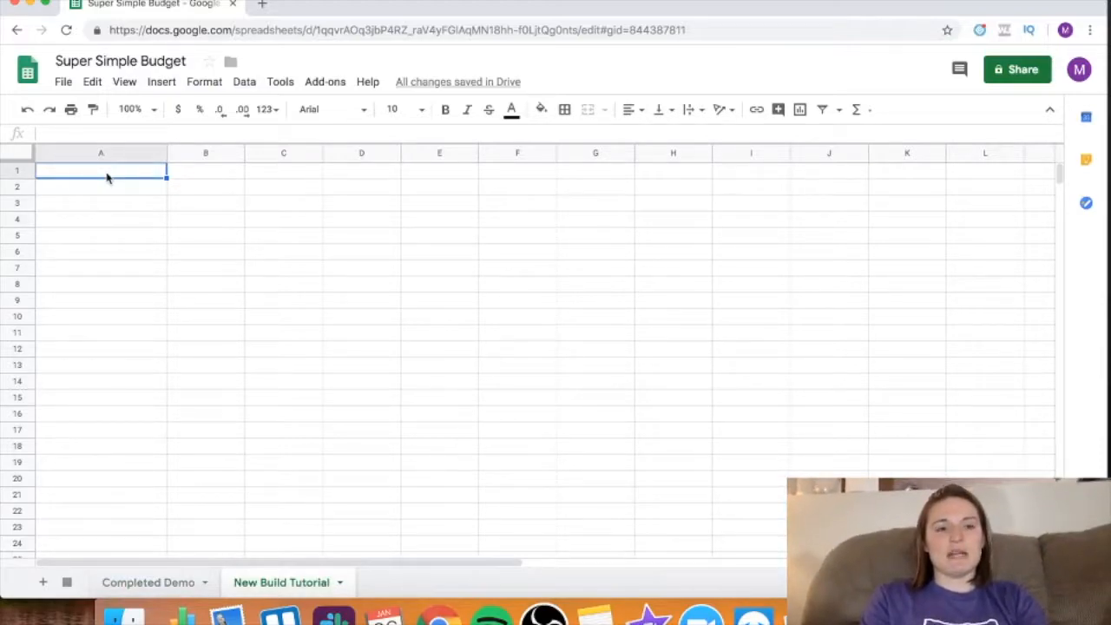
pyautogui.write('MONEY TO BUD')
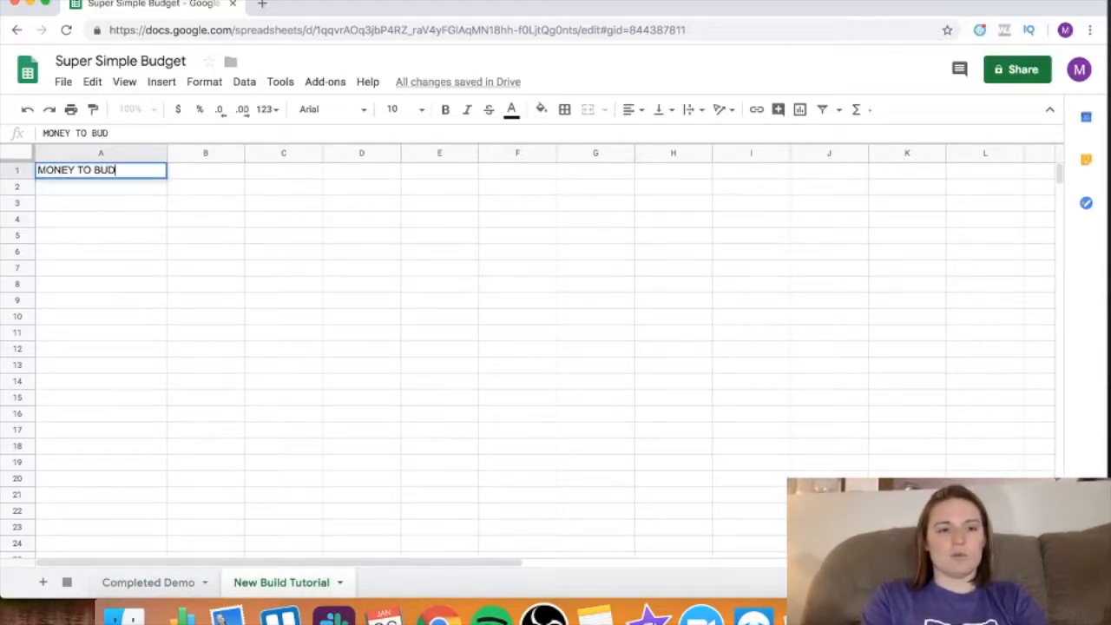
pyautogui.write('GET')
pyautogui.press('Return')
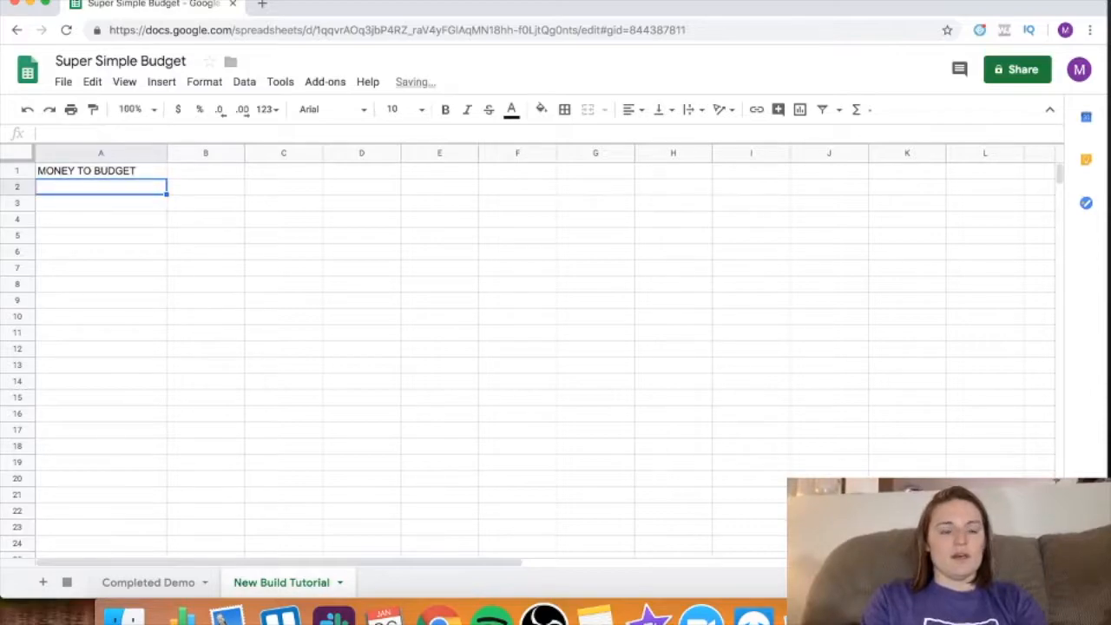
# - Check the labels on the Completed Demo sheet and enter TOTAL BUDGETED in A2 of the New Build Tutorial sheet
pyautogui.click(151, 587)
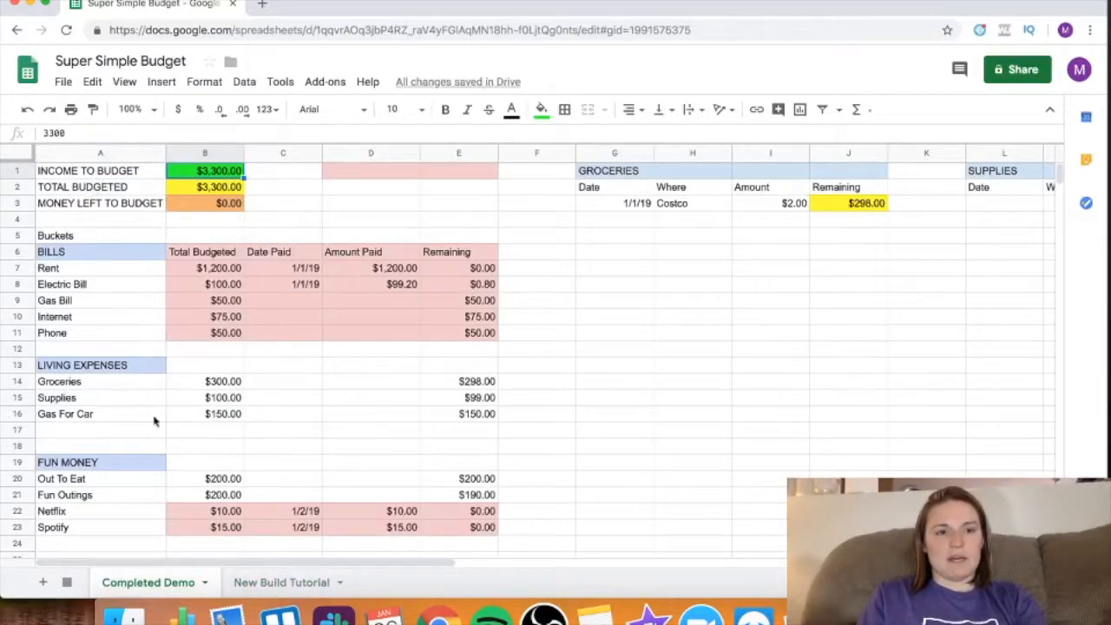
pyautogui.click(269, 582)
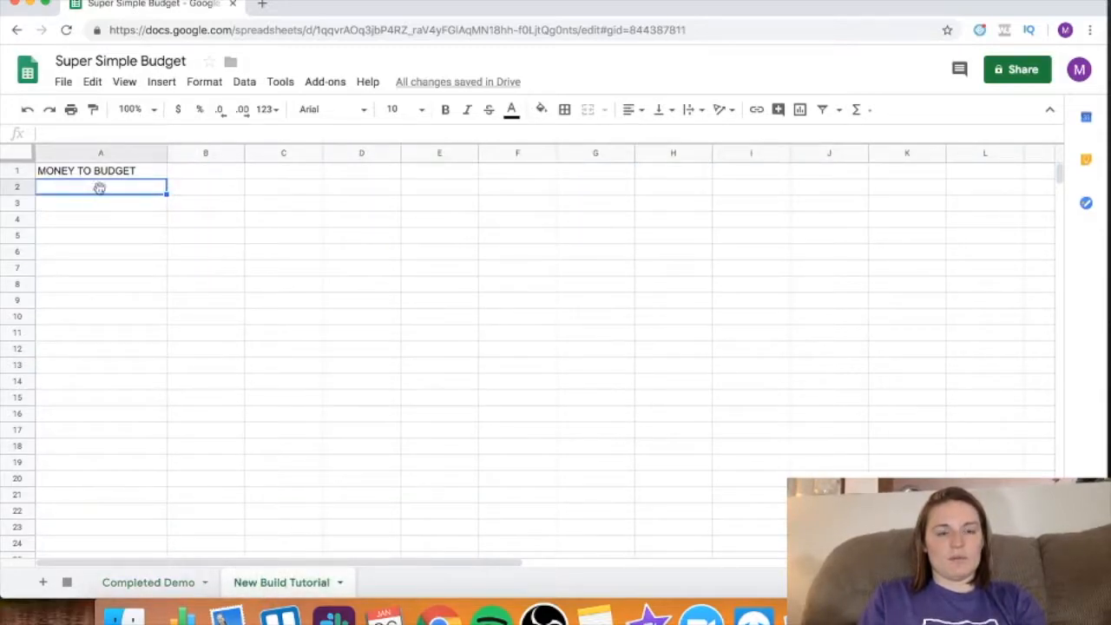
pyautogui.click(138, 586)
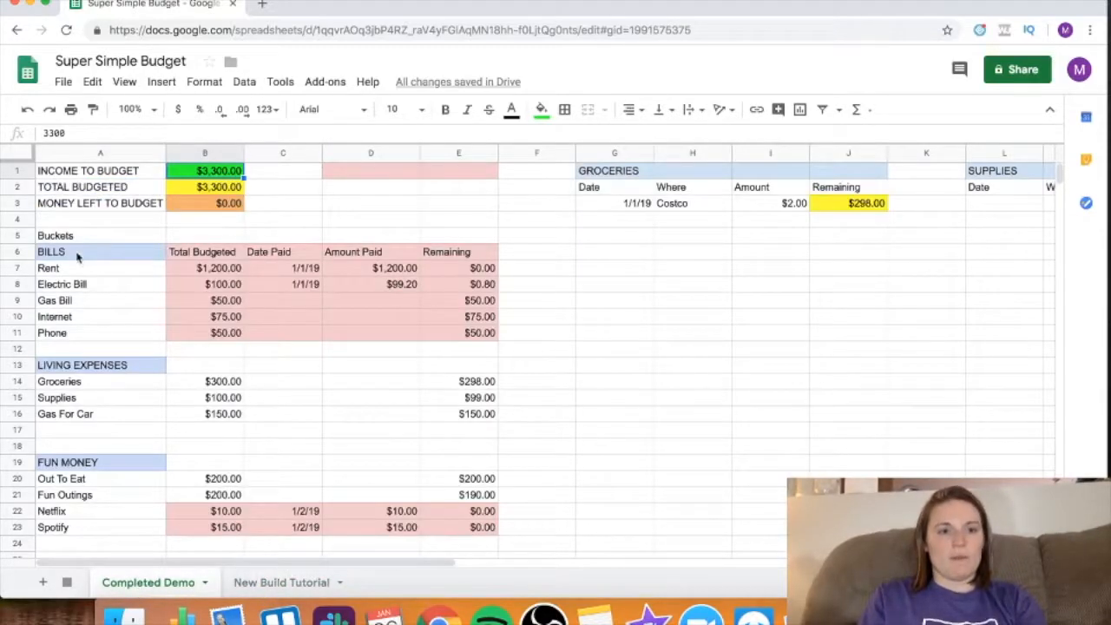
pyautogui.click(277, 584)
pyautogui.write('TOTAL BUDGETED')
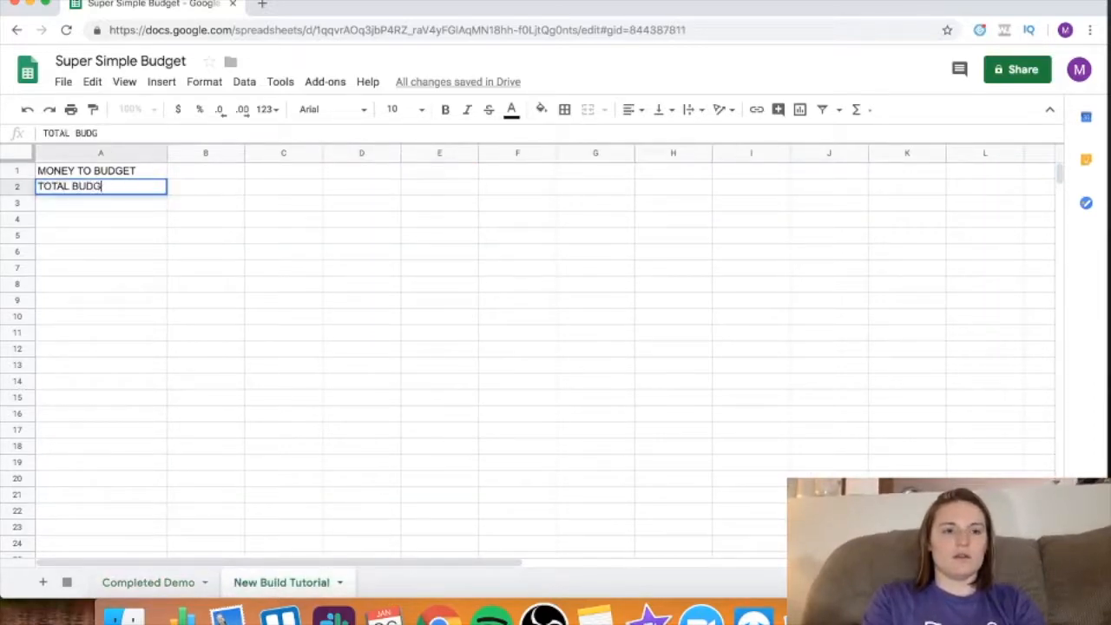
pyautogui.press('Return')
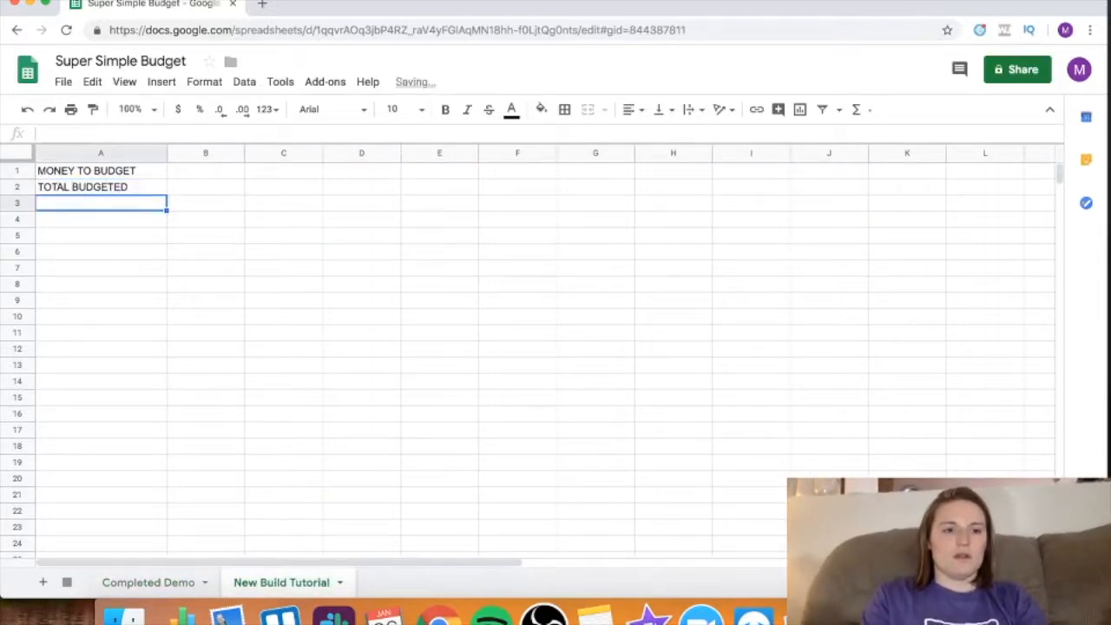
# - Compare with the Completed Demo sheet and enter MONEY LEFT TO BUDGET in A3 of the New Build Tutorial sheet
pyautogui.click(145, 579)
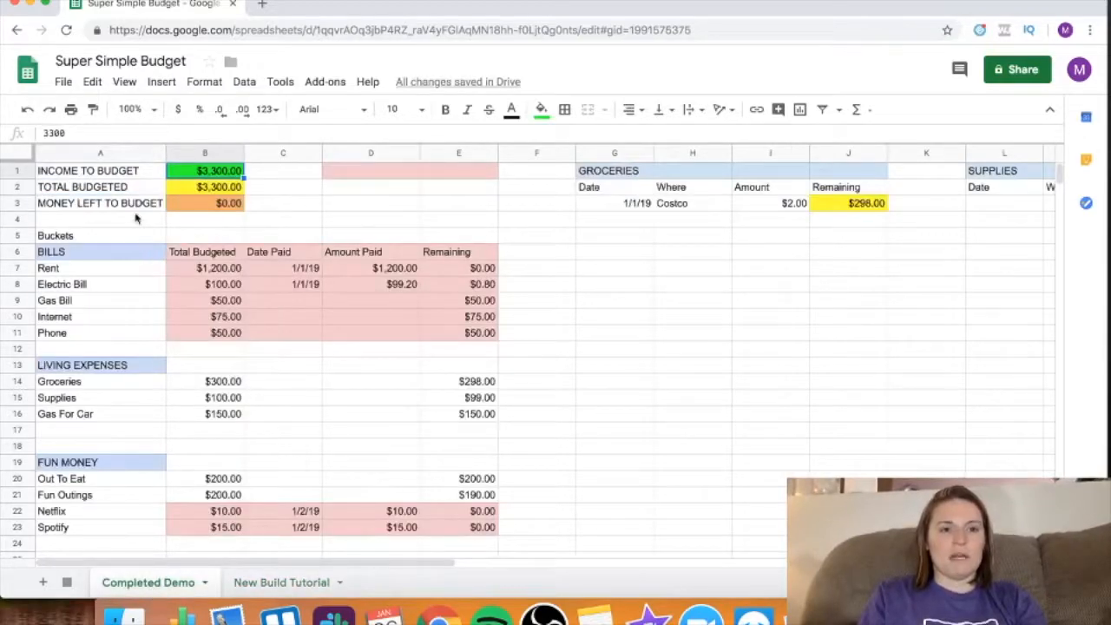
pyautogui.click(269, 582)
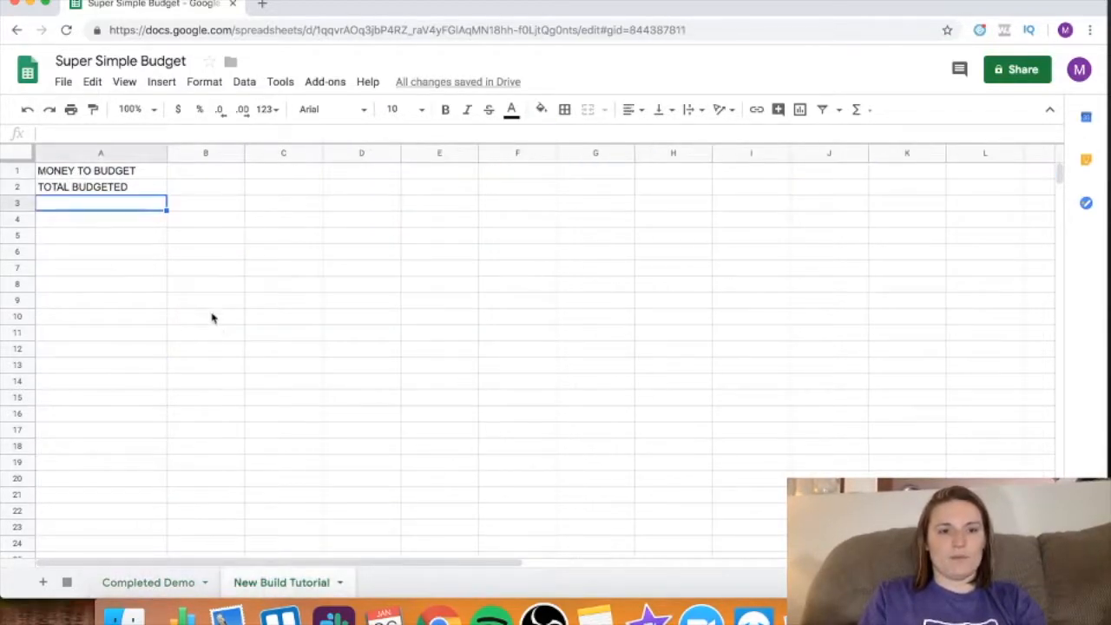
pyautogui.write('MONEY LEFT TO BUDGET')
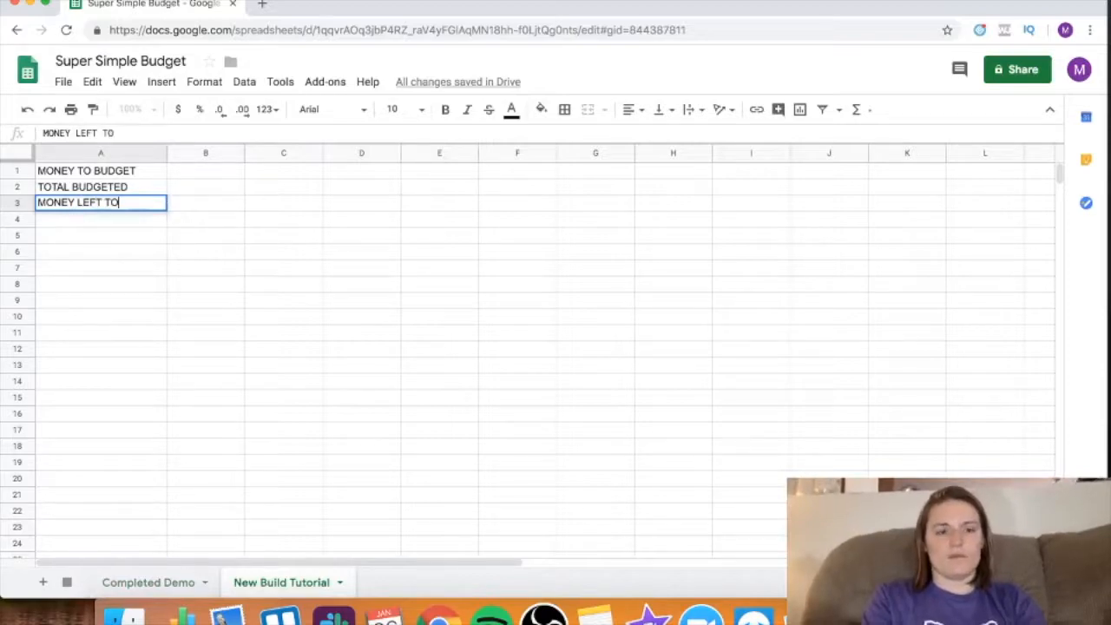
pyautogui.press('Return')
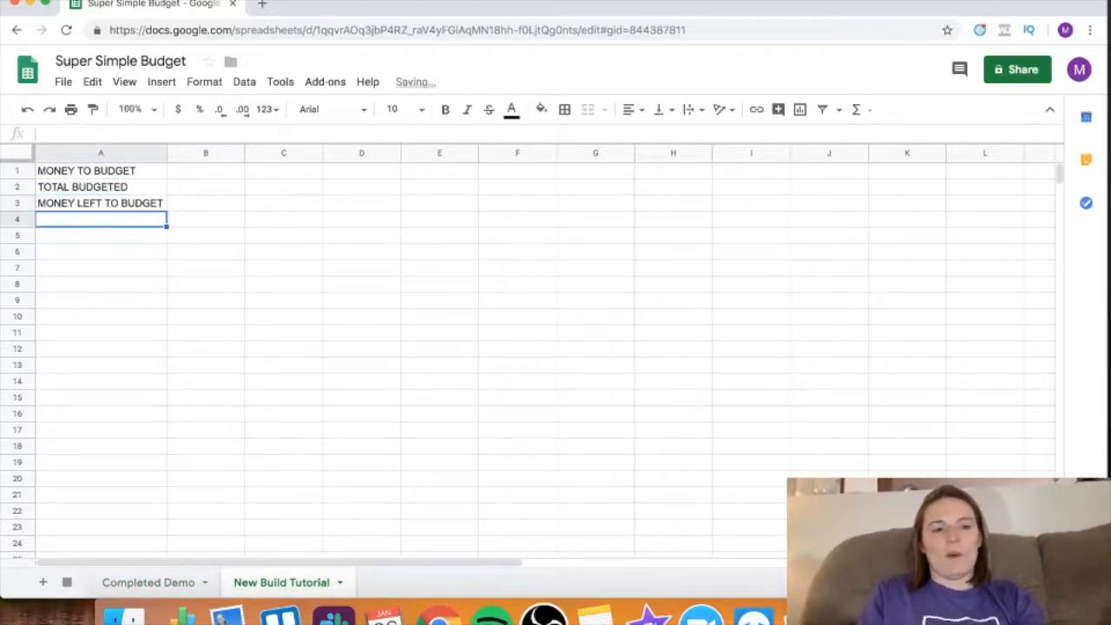
pyautogui.click(182, 173)
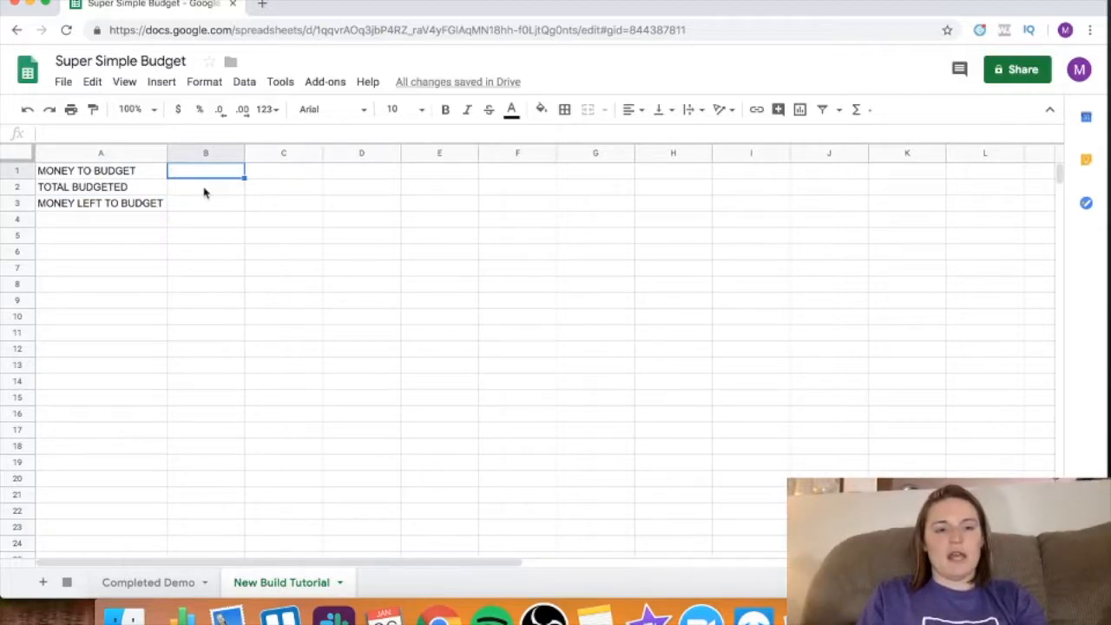
pyautogui.click(205, 191)
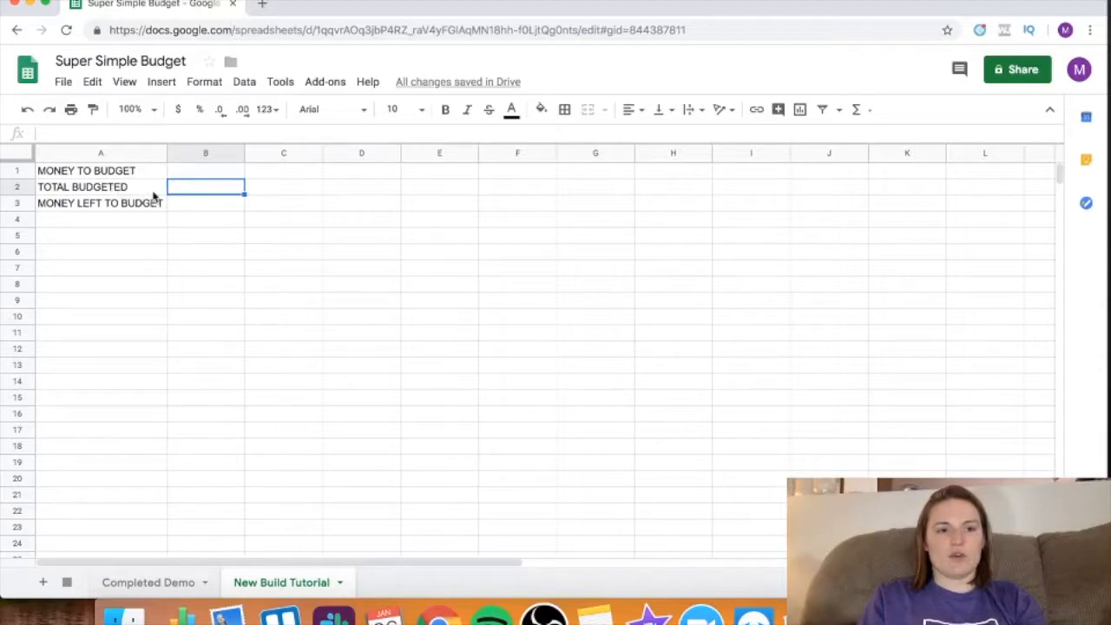
pyautogui.click(206, 207)
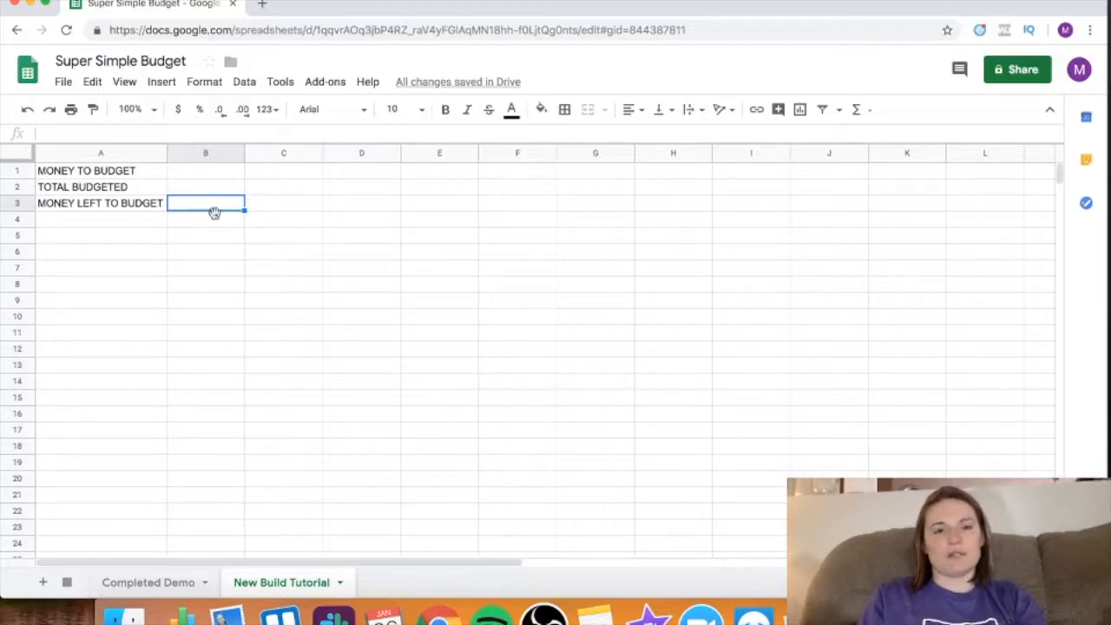
pyautogui.moveTo(121, 171); pyautogui.dragTo(120, 204)
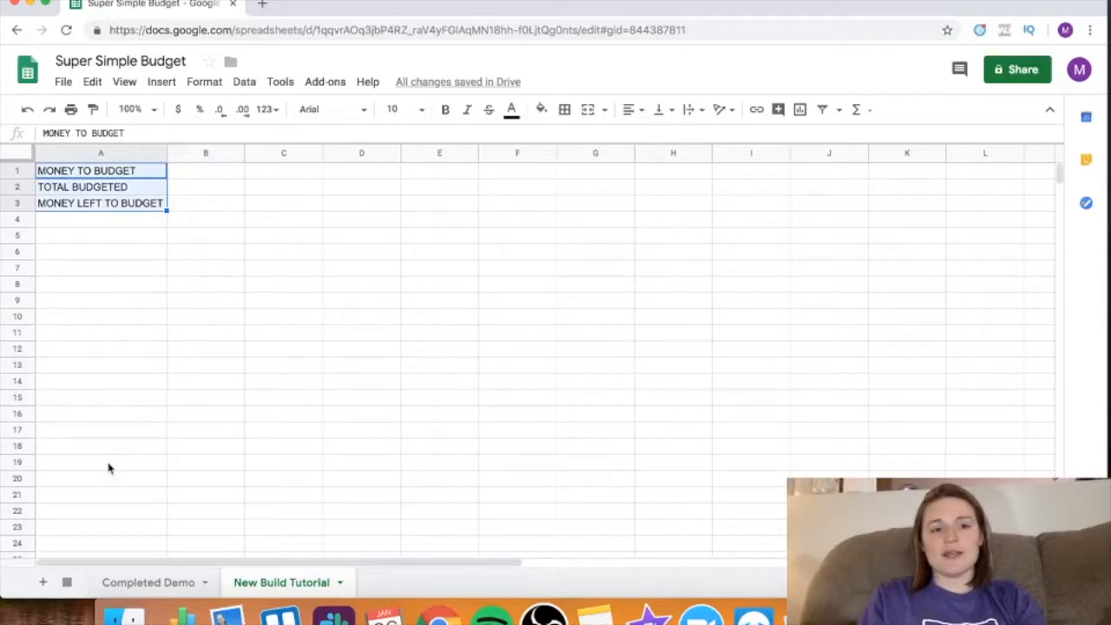
pyautogui.click(92, 225)
pyautogui.moveTo(110, 174); pyautogui.dragTo(110, 207)
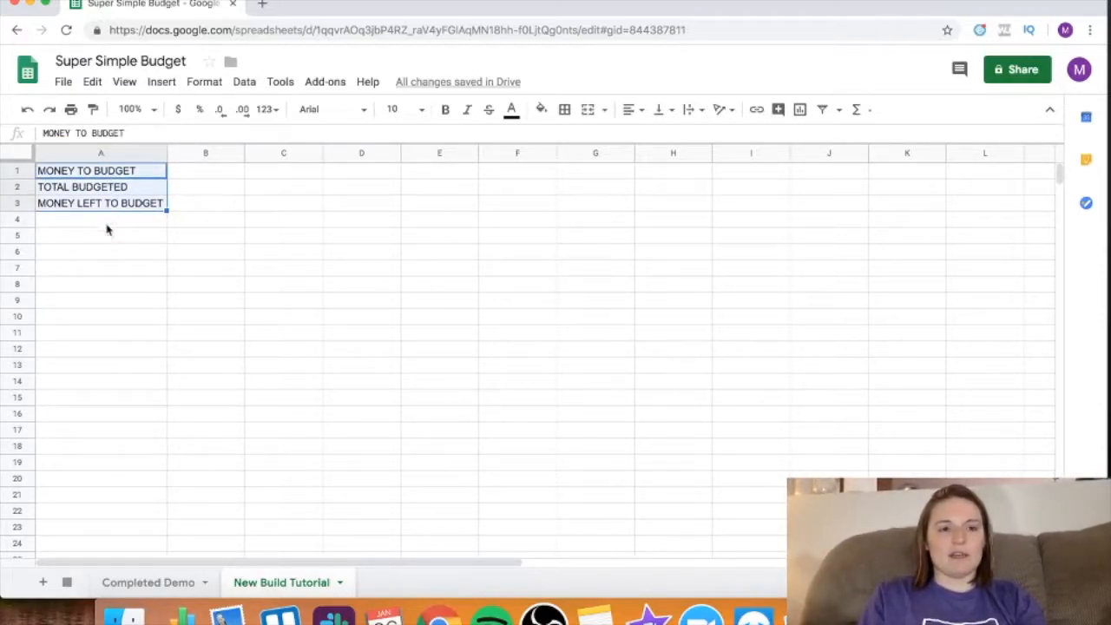
# - Change the heading in cell A5 of the Completed Demo sheet to BUCKETS in capitals
pyautogui.click(102, 238)
pyautogui.click(165, 586)
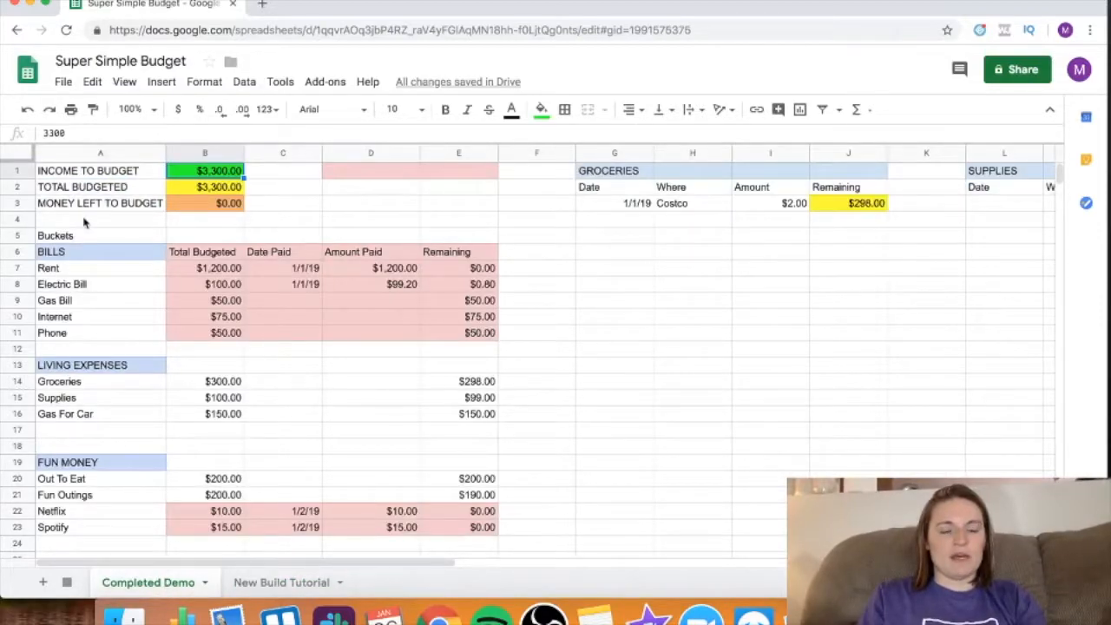
pyautogui.click(58, 237)
pyautogui.write('BUCKETS')
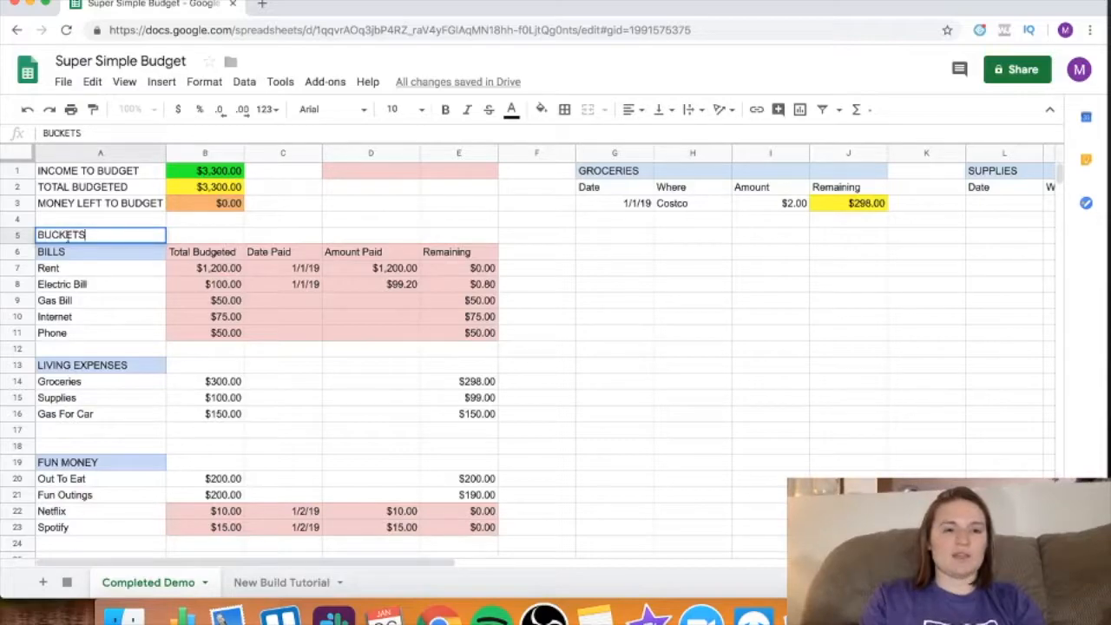
pyautogui.click(75, 271)
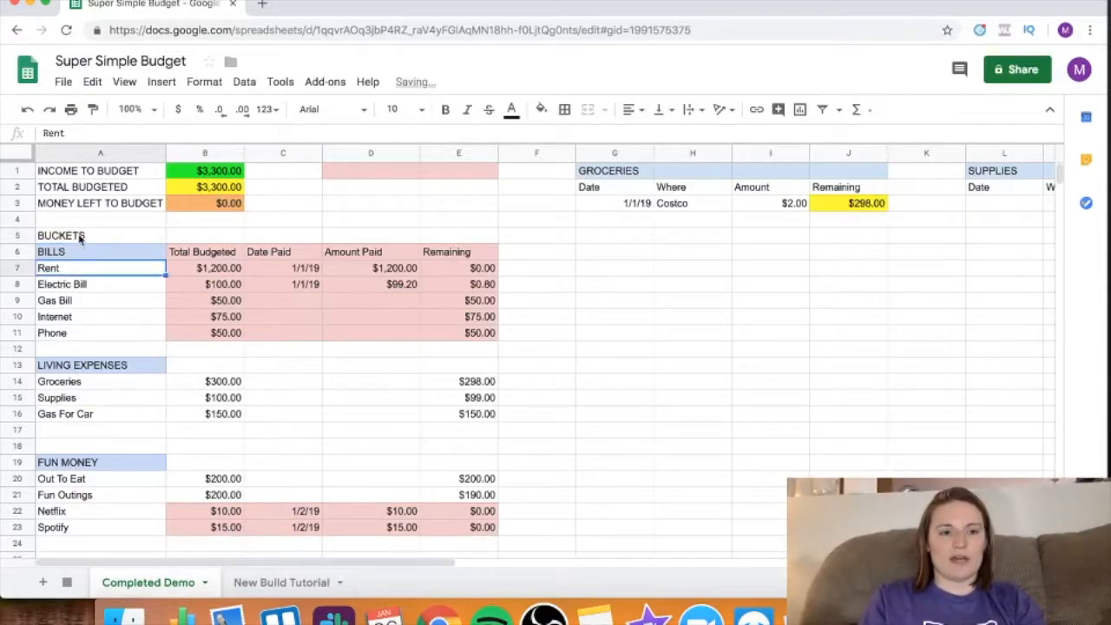
# - Enter the heading BUCKETS in cell A5 of the New Build Tutorial sheet
pyautogui.click(276, 582)
pyautogui.write('BUCKETS')
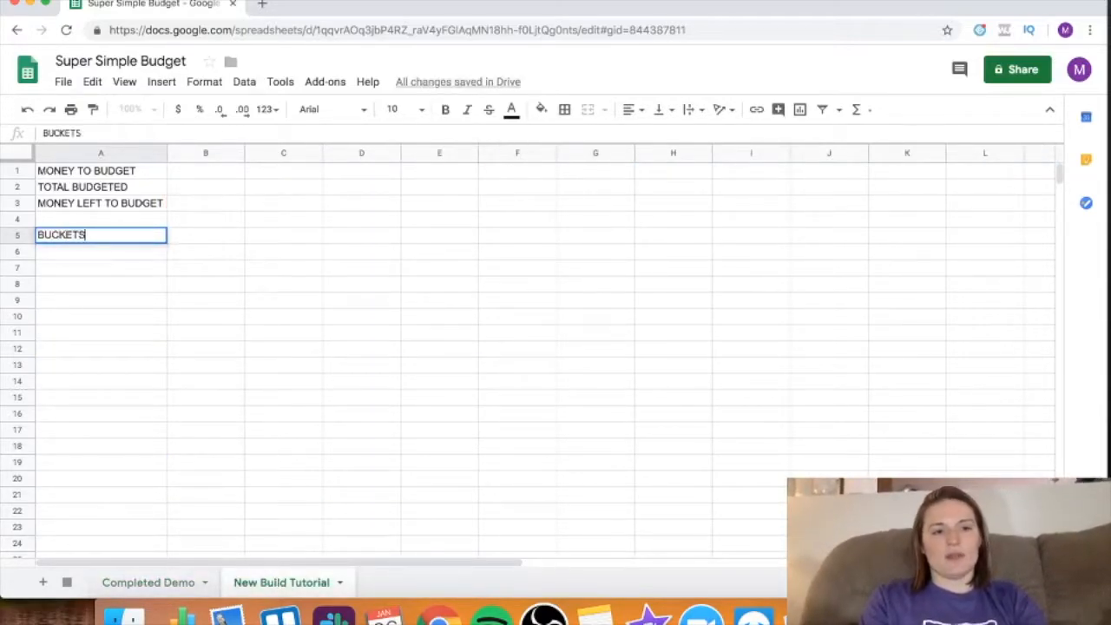
pyautogui.press('Return')
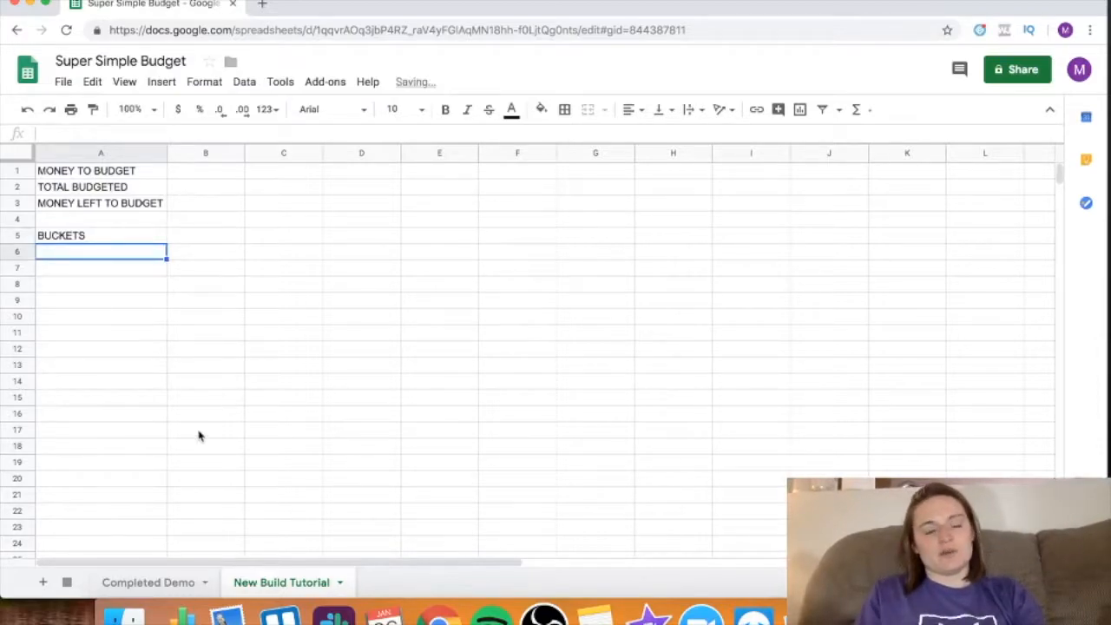
# - Enter the category heading BILLS in A6 of the New Build Tutorial sheet and fill that cell with light blue
pyautogui.click(181, 583)
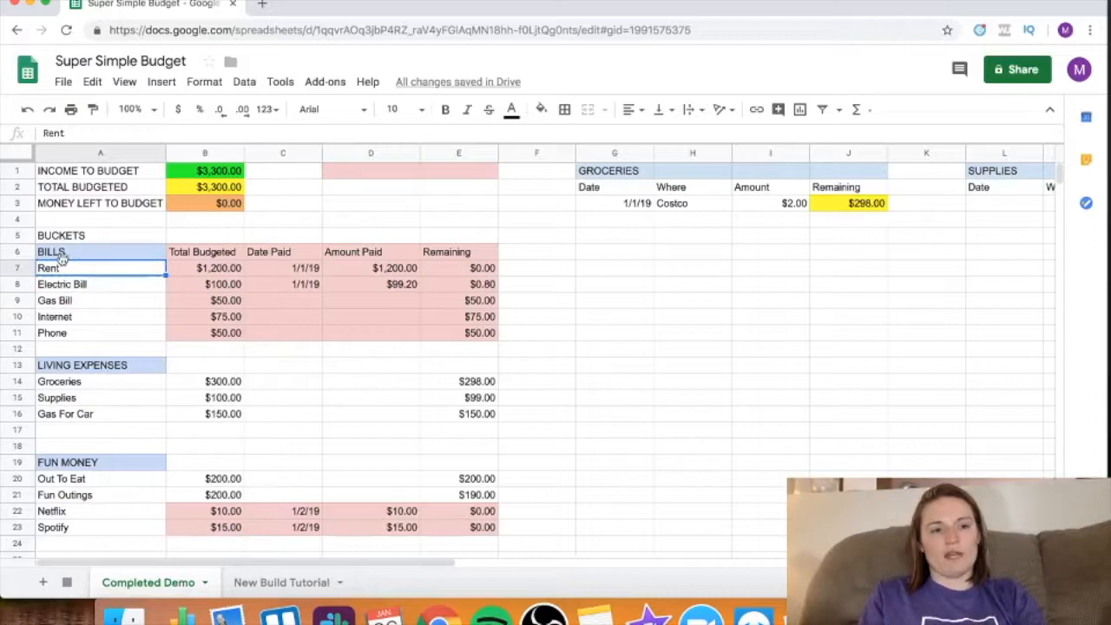
pyautogui.click(281, 587)
pyautogui.write('BILLS')
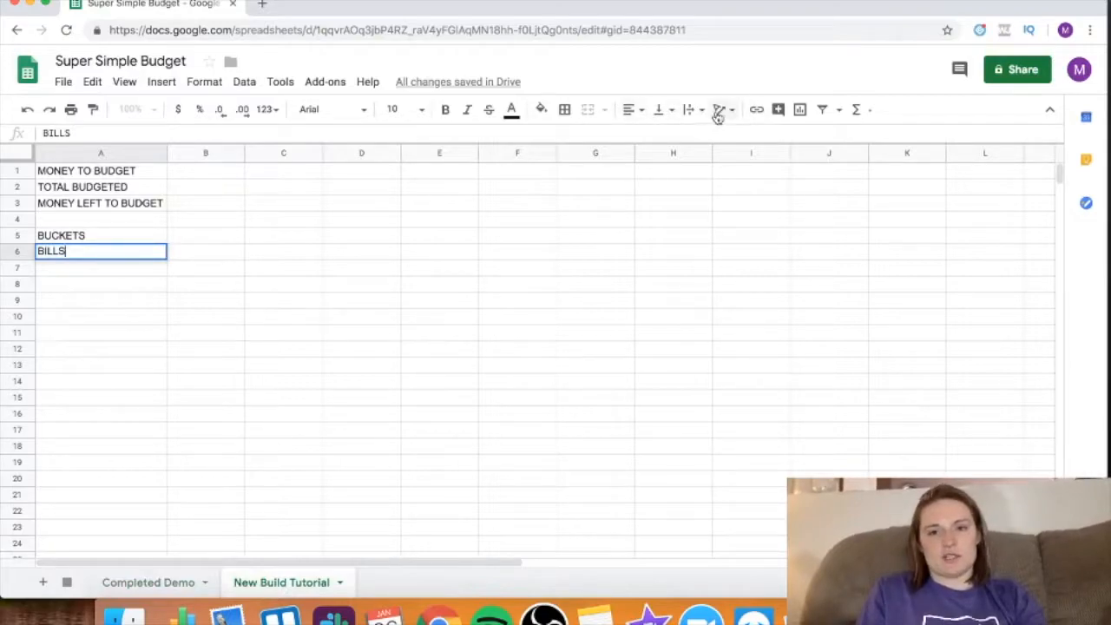
pyautogui.click(542, 110)
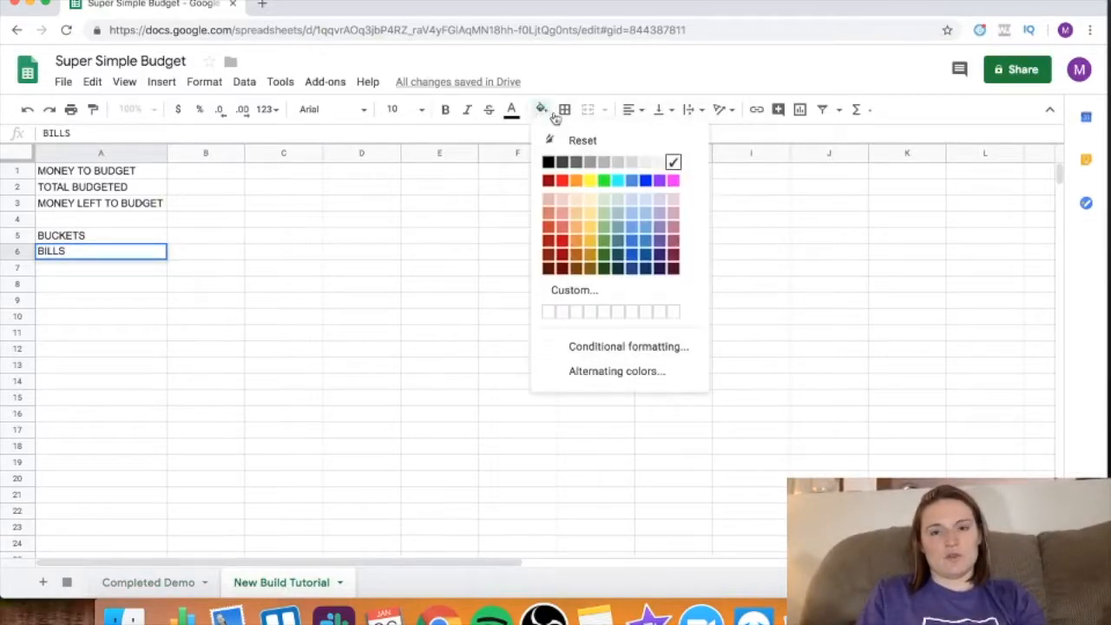
pyautogui.click(645, 199)
pyautogui.click(131, 289)
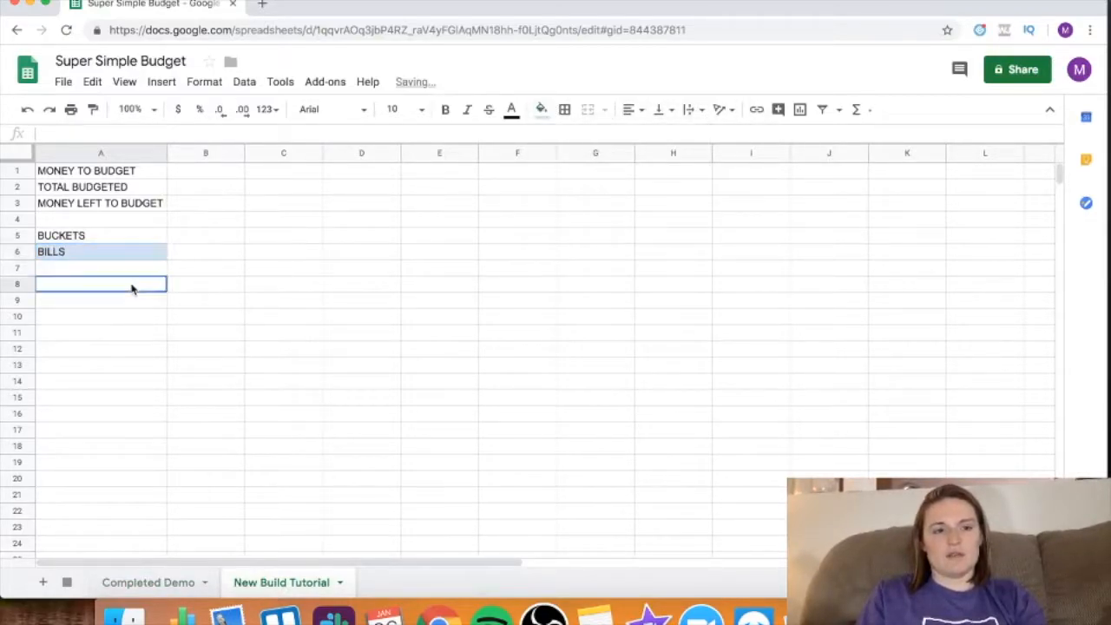
pyautogui.click(87, 271)
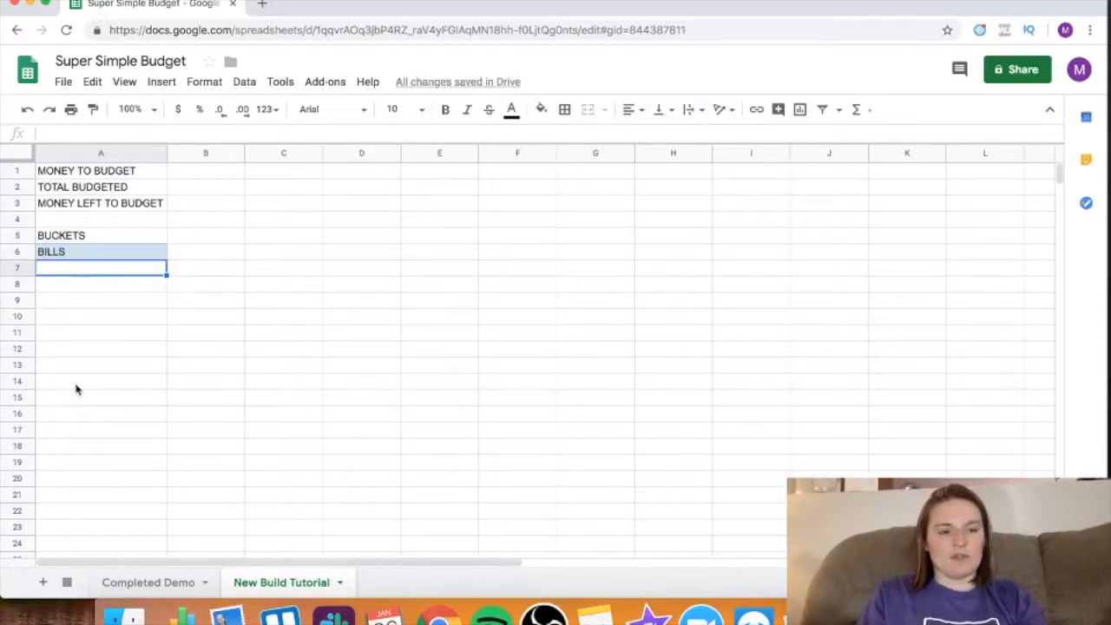
pyautogui.click(168, 581)
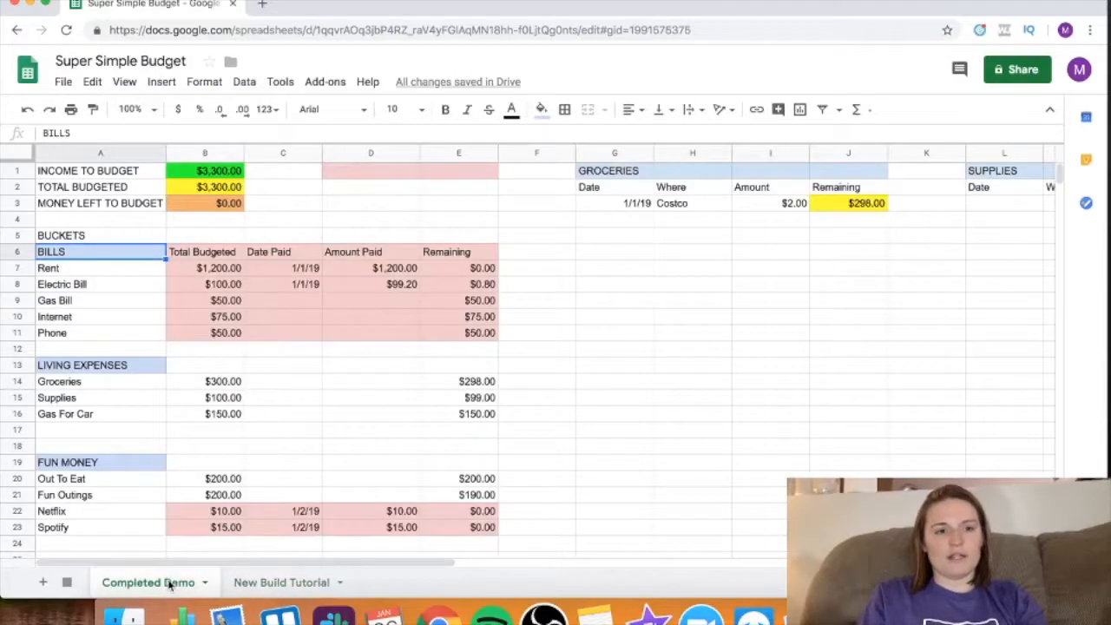
pyautogui.click(54, 269)
pyautogui.click(55, 283)
pyautogui.click(55, 300)
pyautogui.moveTo(54, 307); pyautogui.dragTo(54, 316)
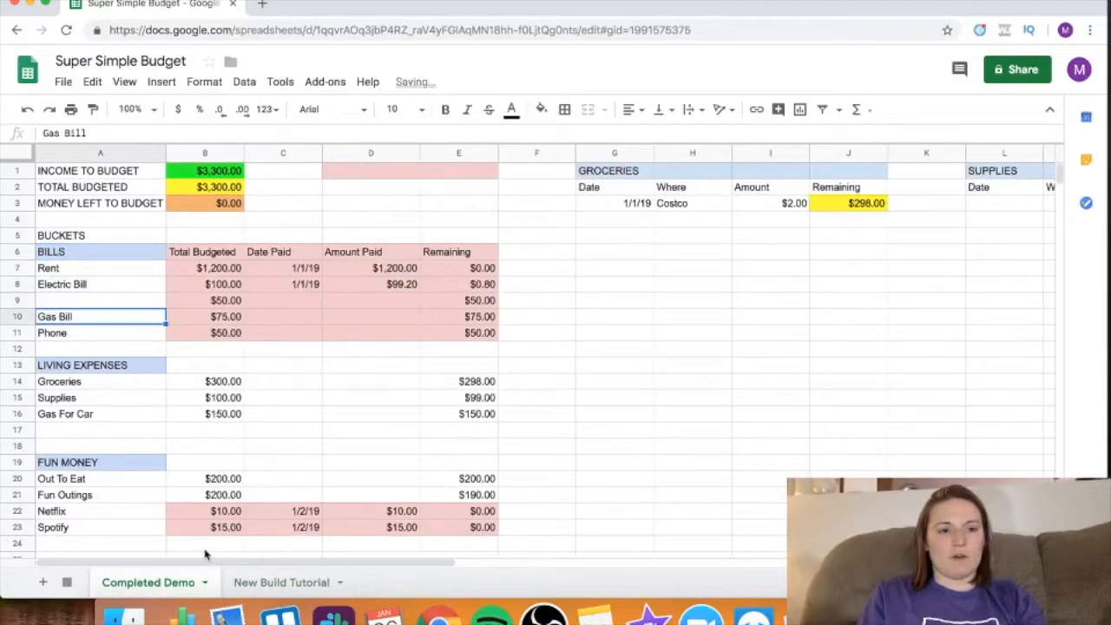
pyautogui.hotkey('ctrl', 'z')
# - List Rent, Electric Bill, Internet, Gas Bill and Phone under BILLS in cells A7 to A11 of the New Build Tutorial sheet
pyautogui.click(260, 580)
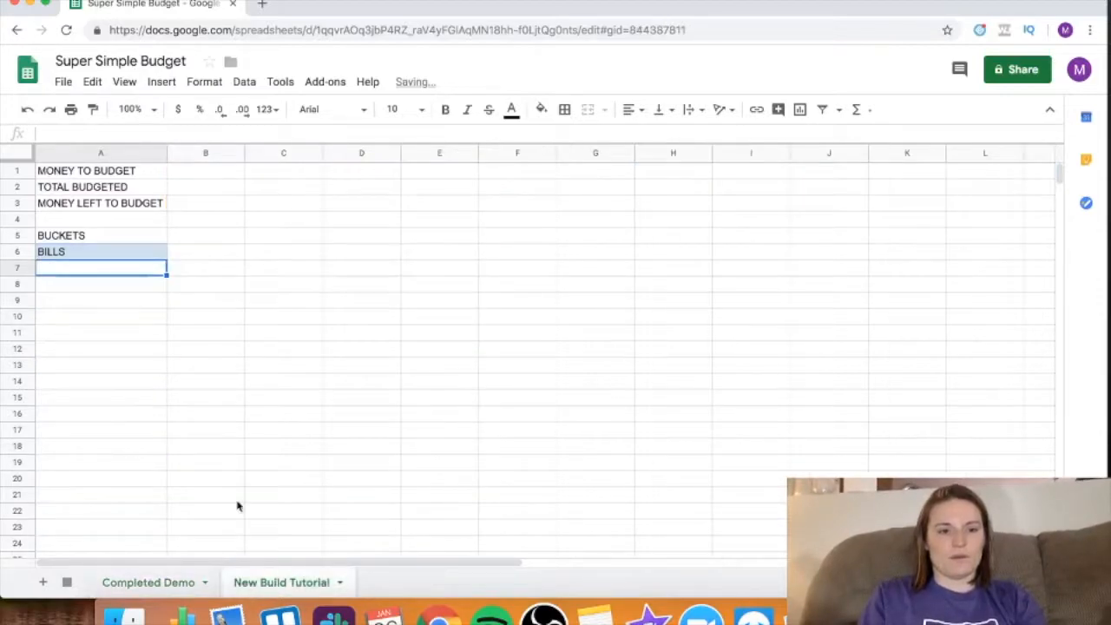
pyautogui.write('Rent')
pyautogui.press('Return')
pyautogui.write('Electric Bill')
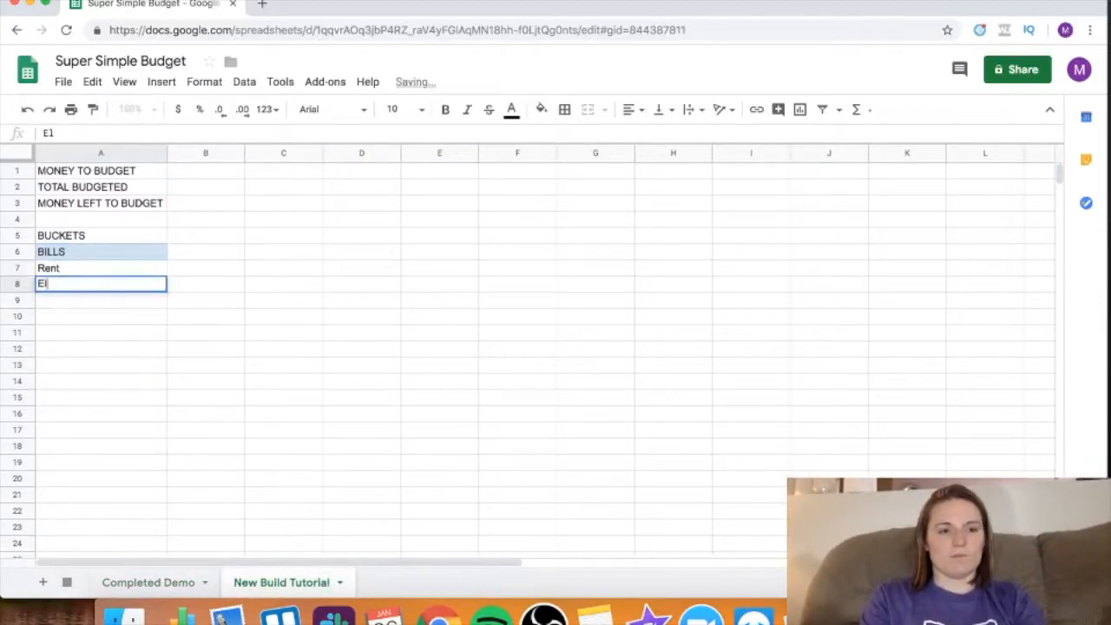
pyautogui.press('Return')
pyautogui.write('Internet')
pyautogui.press('Return')
pyautogui.write('Gas Bill')
pyautogui.press('Return')
pyautogui.write('Phone')
pyautogui.press('Return')
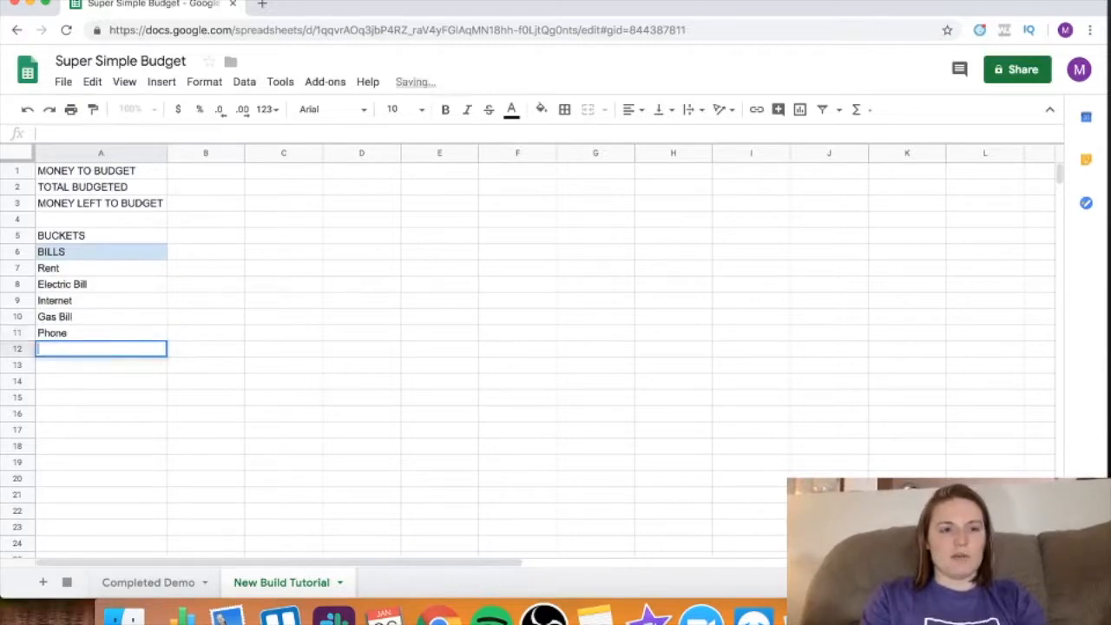
# - Enter the category heading LIVING EXPENSES in cell A13 of the New Build Tutorial sheet, leaving row 12 blank
pyautogui.press('Return')
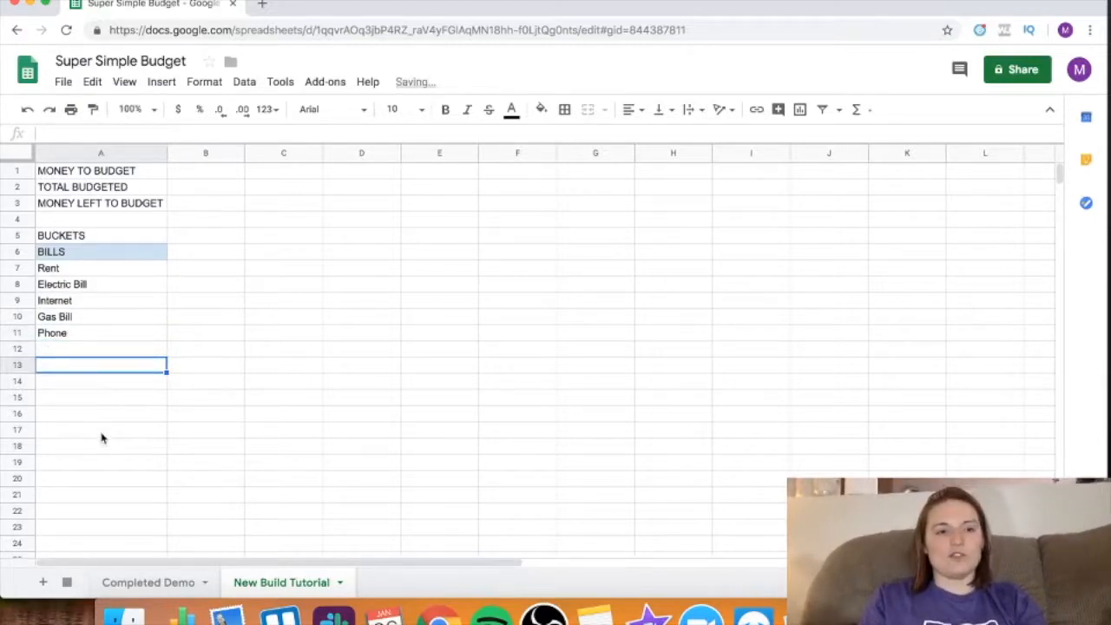
pyautogui.click(150, 582)
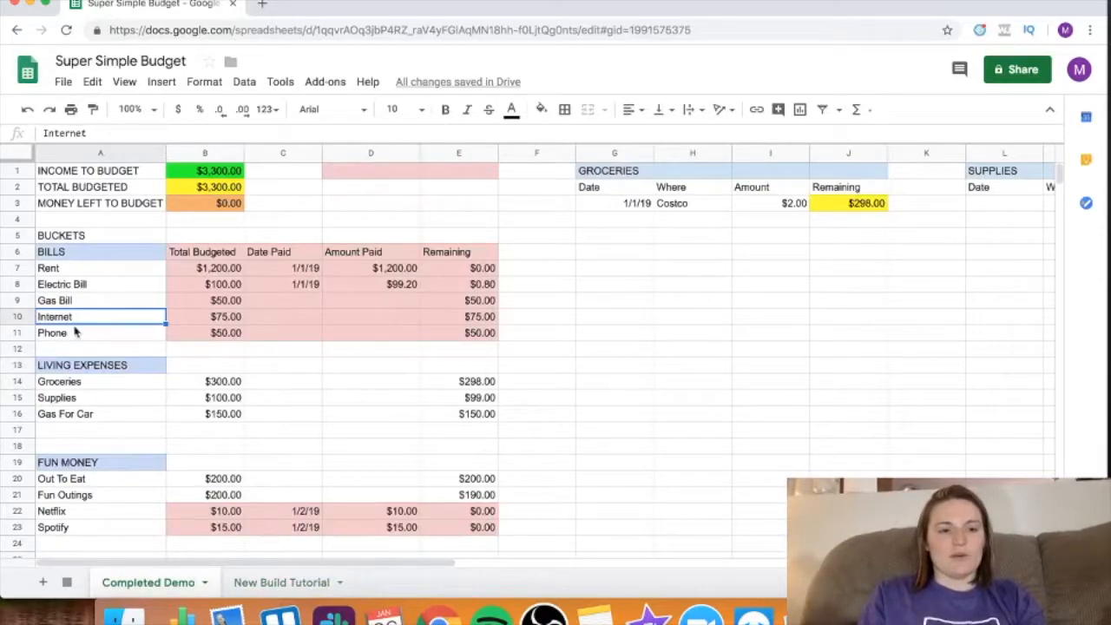
pyautogui.click(268, 586)
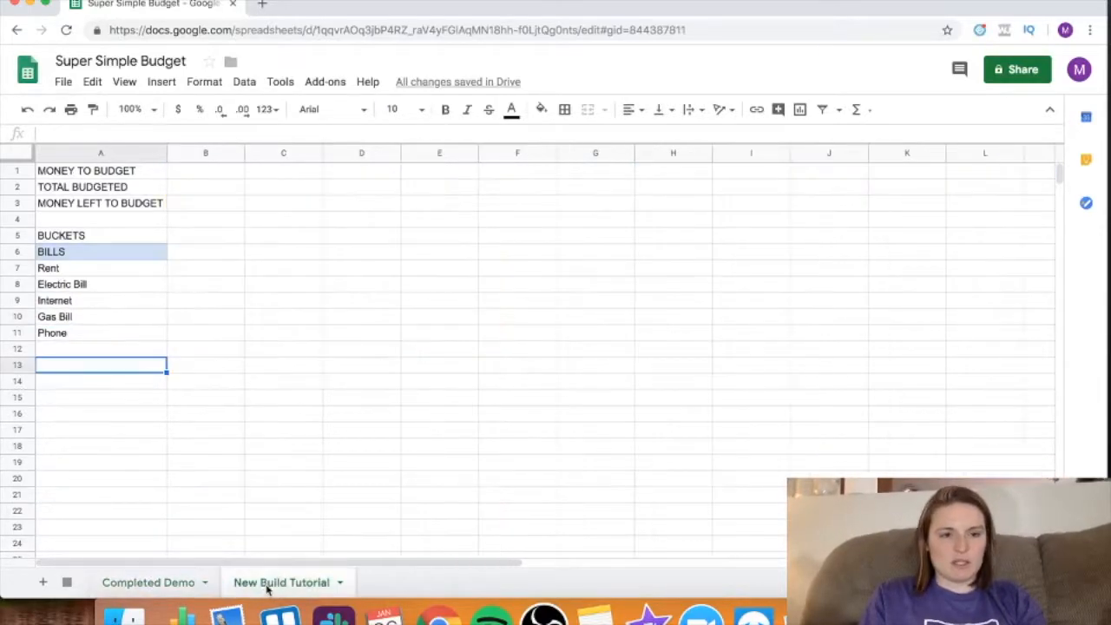
pyautogui.write('LIVING EX')
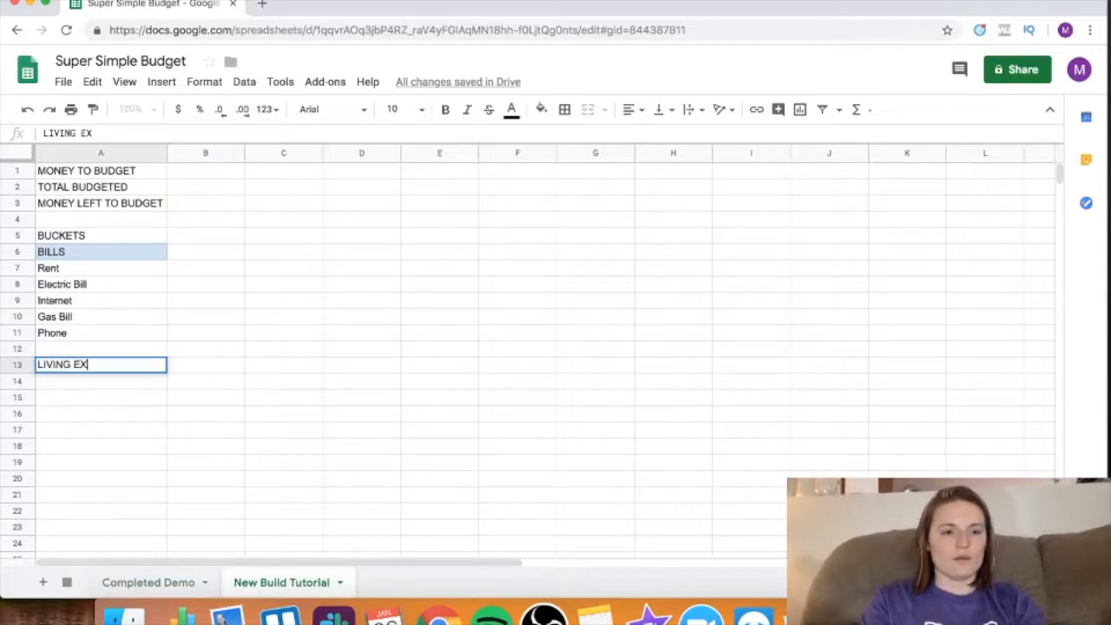
pyautogui.write('PENSES')
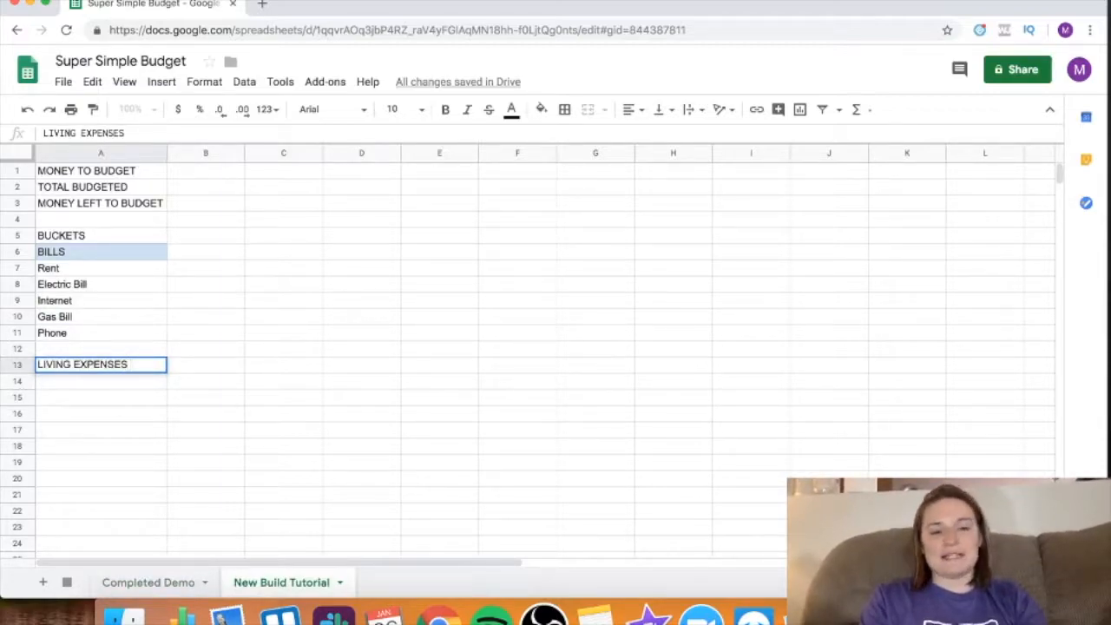
pyautogui.press('Return')
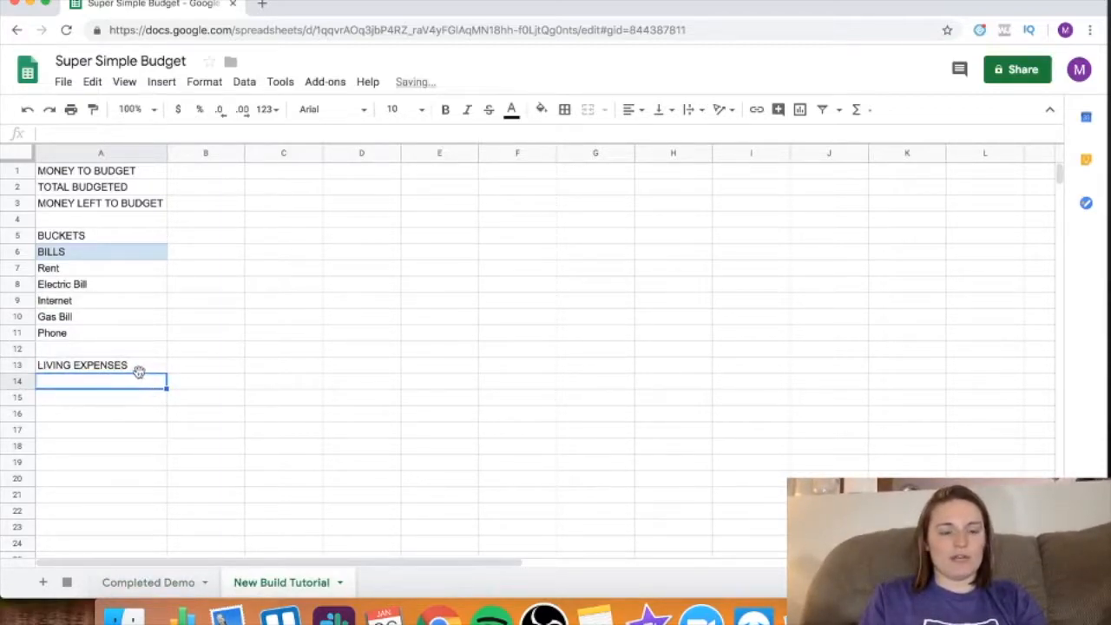
# - Fill the LIVING EXPENSES heading cell A13 with light blue
pyautogui.click(137, 369)
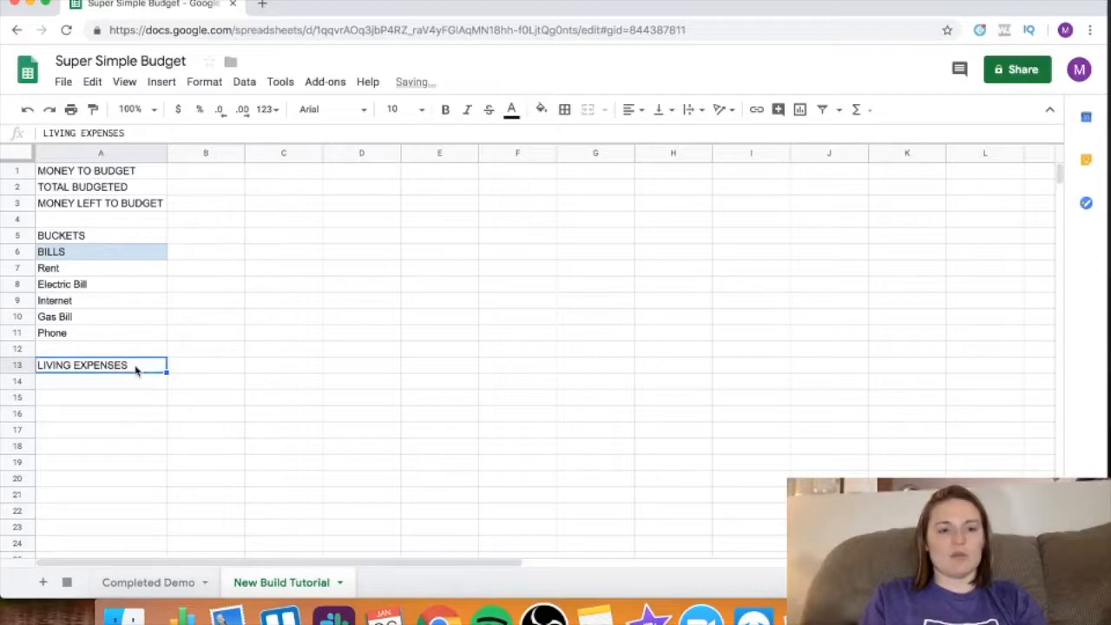
pyautogui.click(541, 109)
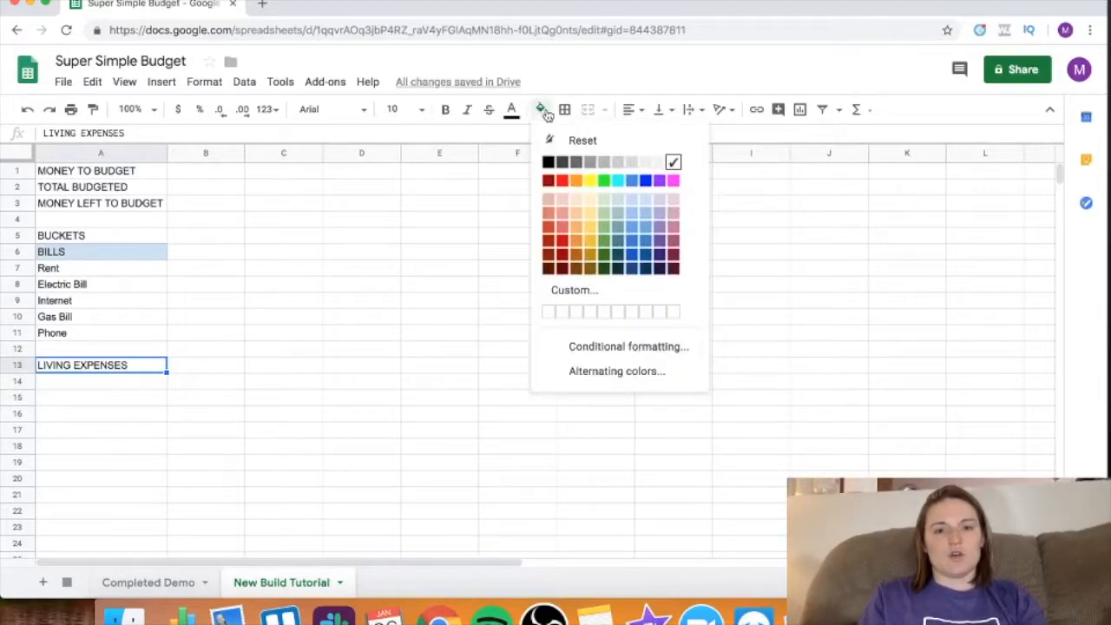
pyautogui.click(645, 200)
pyautogui.click(342, 341)
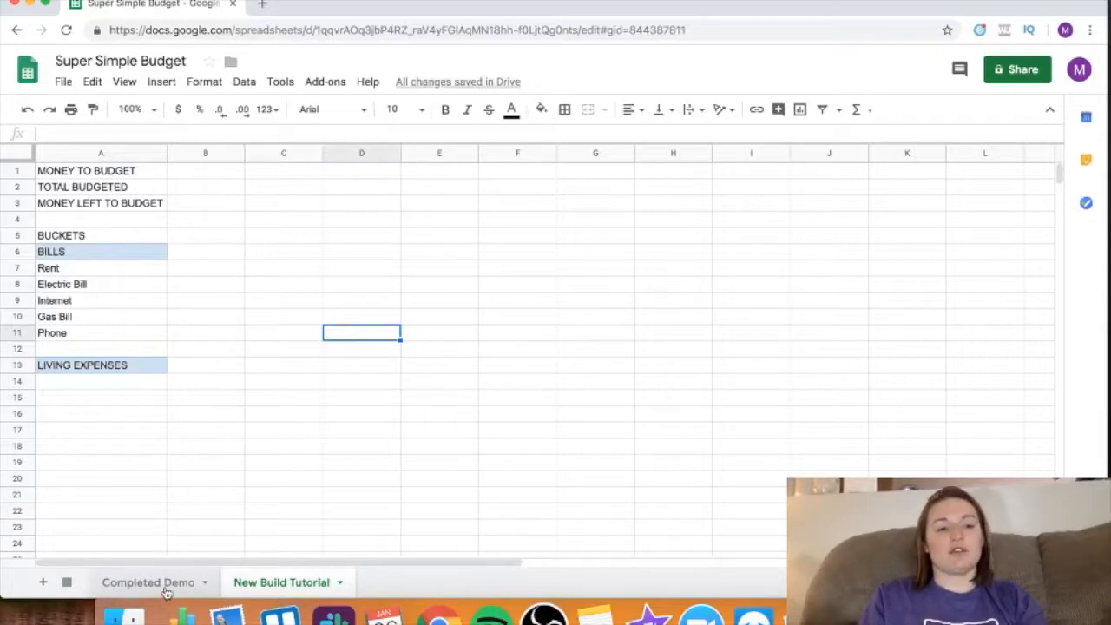
# - List Groceries, Supplies and Gas For Car under LIVING EXPENSES in cells A14 to A16 of the New Build Tutorial sheet
pyautogui.click(148, 583)
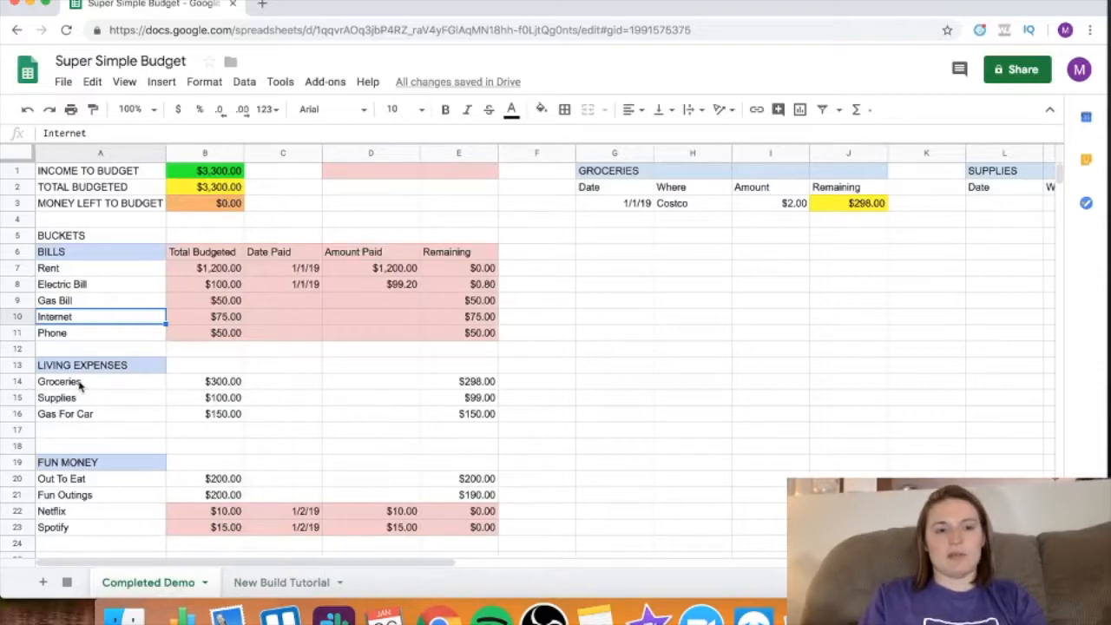
pyautogui.click(265, 585)
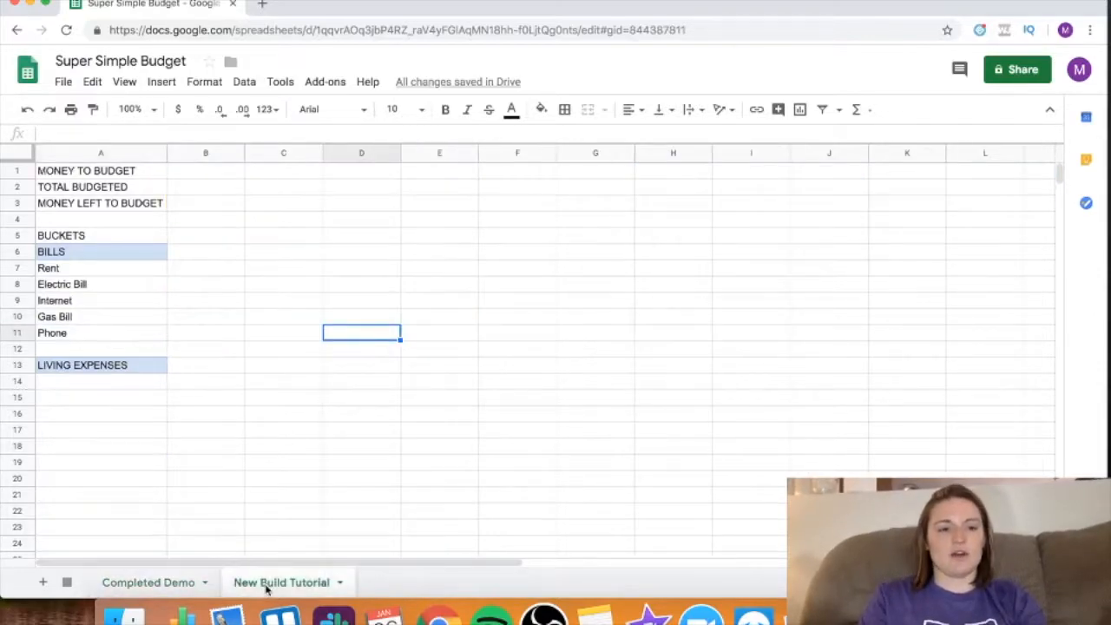
pyautogui.click(67, 383)
pyautogui.write('Gr')
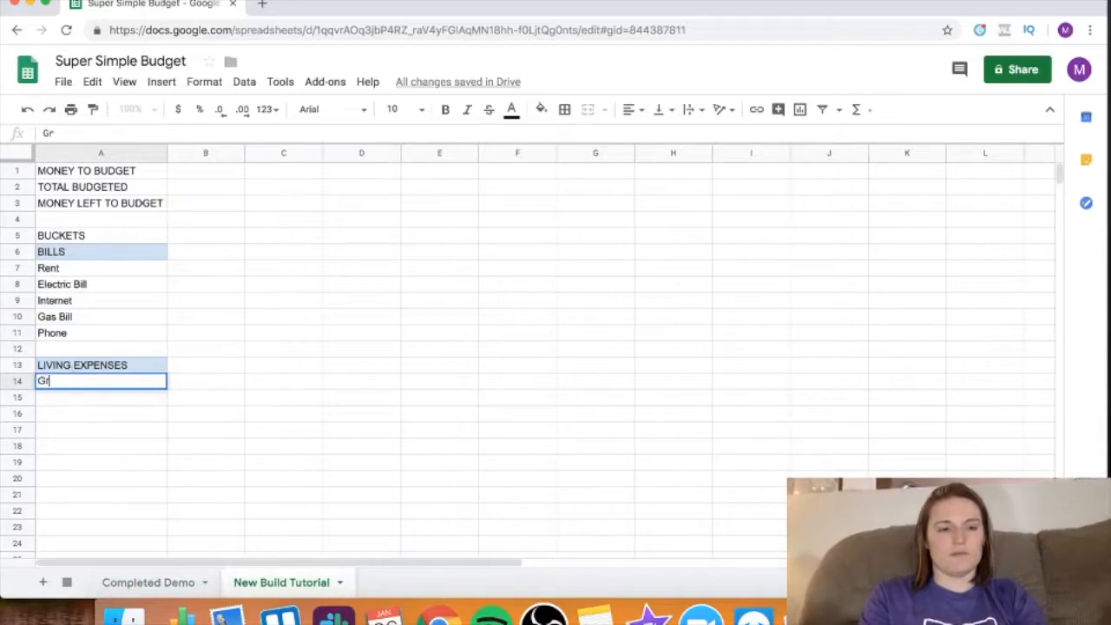
pyautogui.write('oceries')
pyautogui.press('Return')
pyautogui.write('Supplies')
pyautogui.press('Return')
pyautogui.write('Gas For Car')
pyautogui.press('Return')
pyautogui.press('Return')
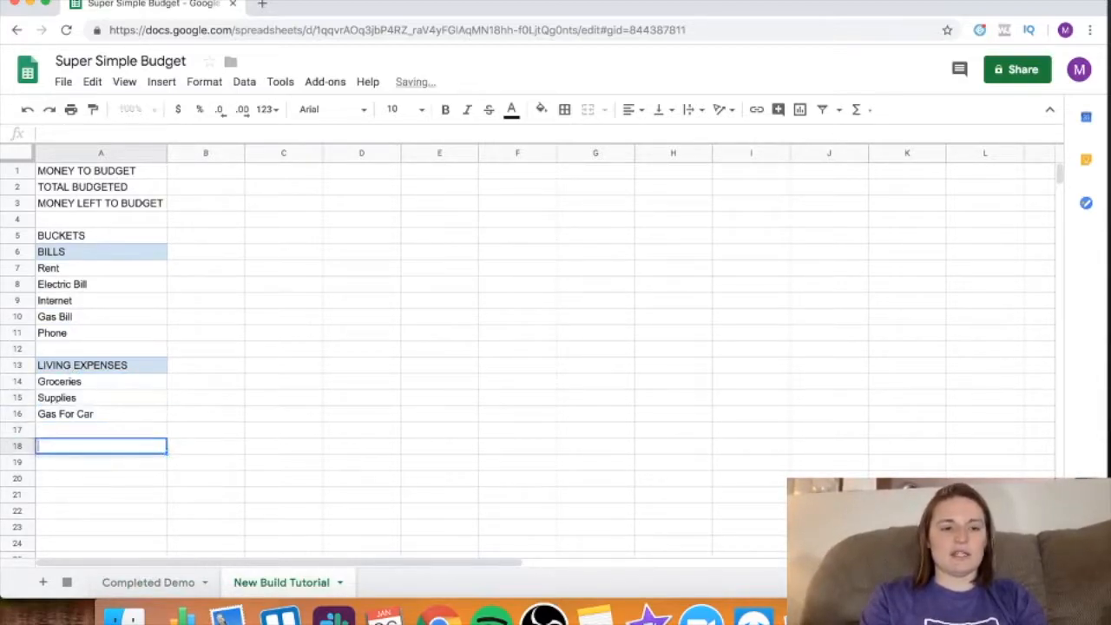
# - Fill the empty cell A19 of the New Build Tutorial sheet with light blue for the next category heading
pyautogui.click(62, 462)
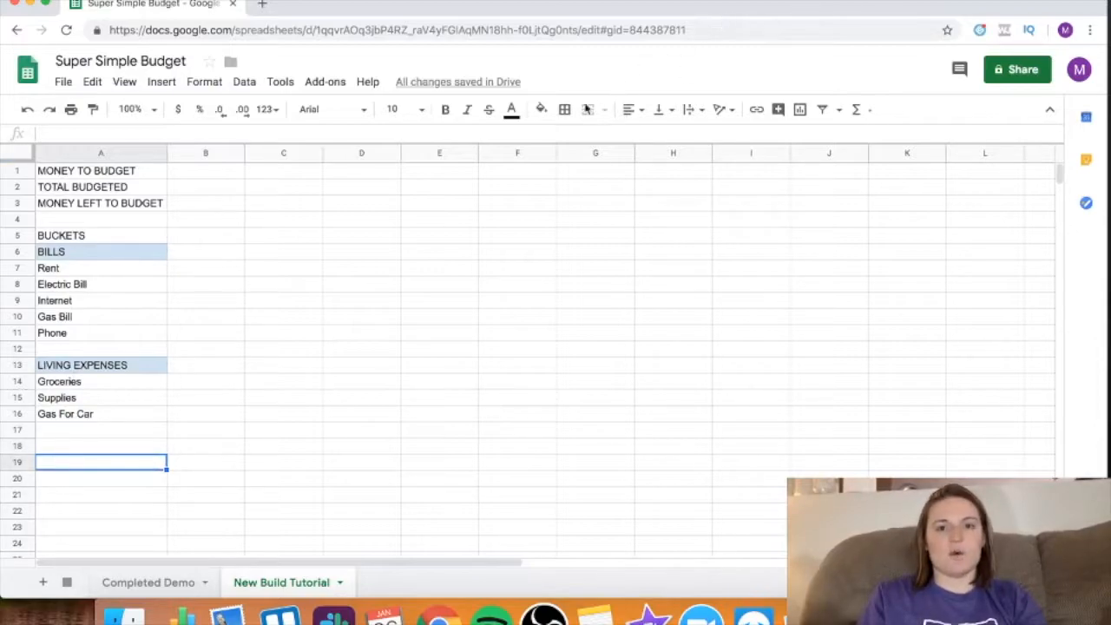
pyautogui.click(541, 109)
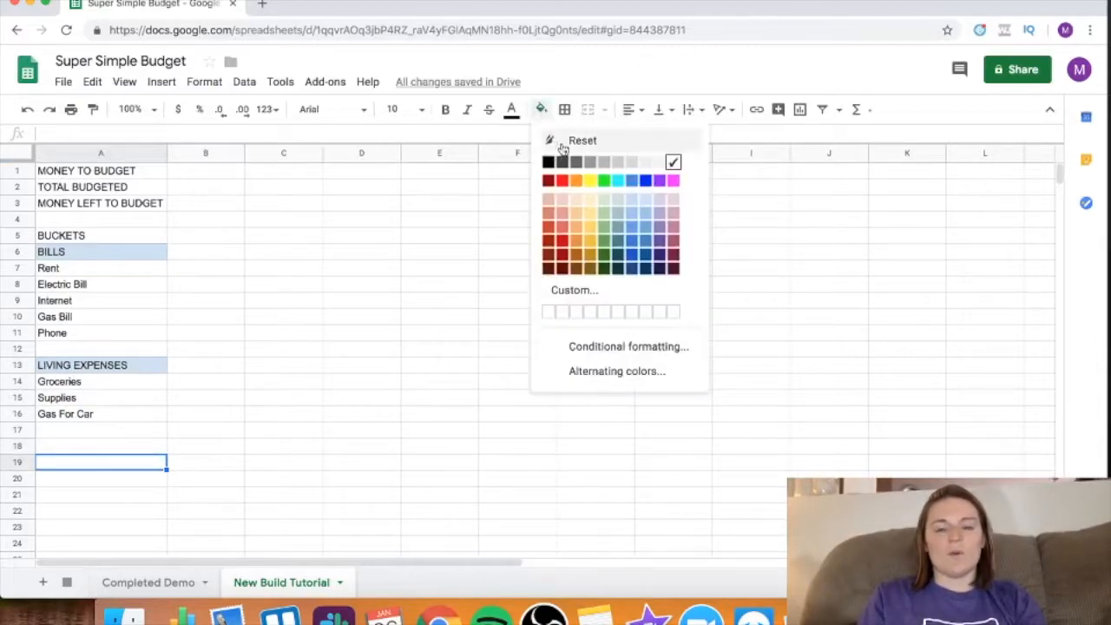
pyautogui.click(631, 205)
pyautogui.click(282, 351)
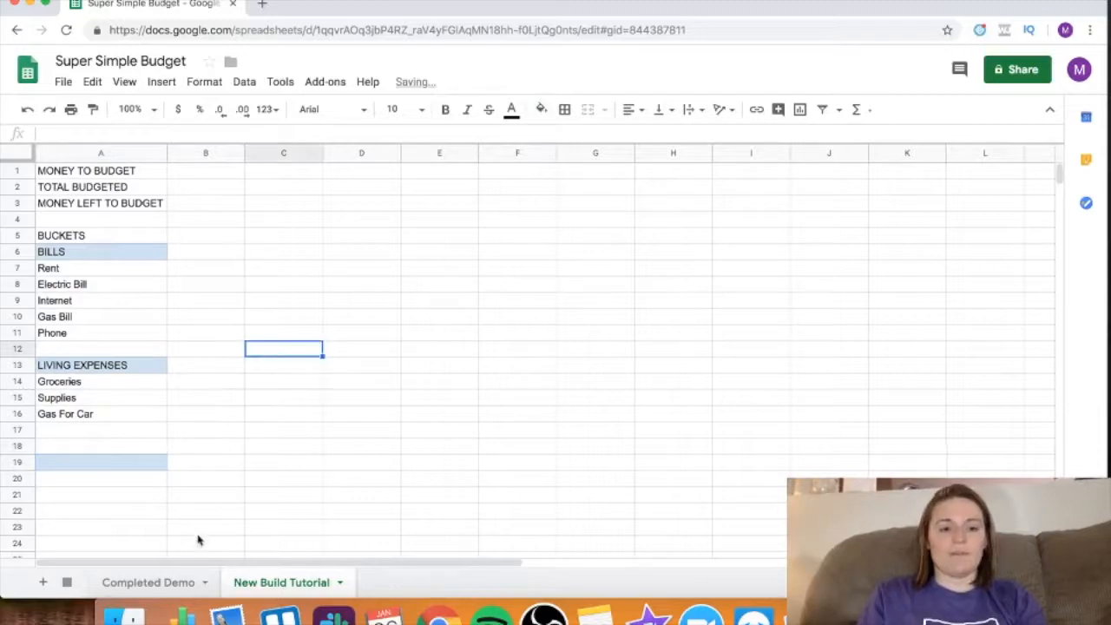
# - Enter the category heading FUN MONEY, as used on the Completed Demo sheet, in cell A19 of the New Build Tutorial sheet
pyautogui.click(153, 582)
pyautogui.scroll(-2, 104, 430)
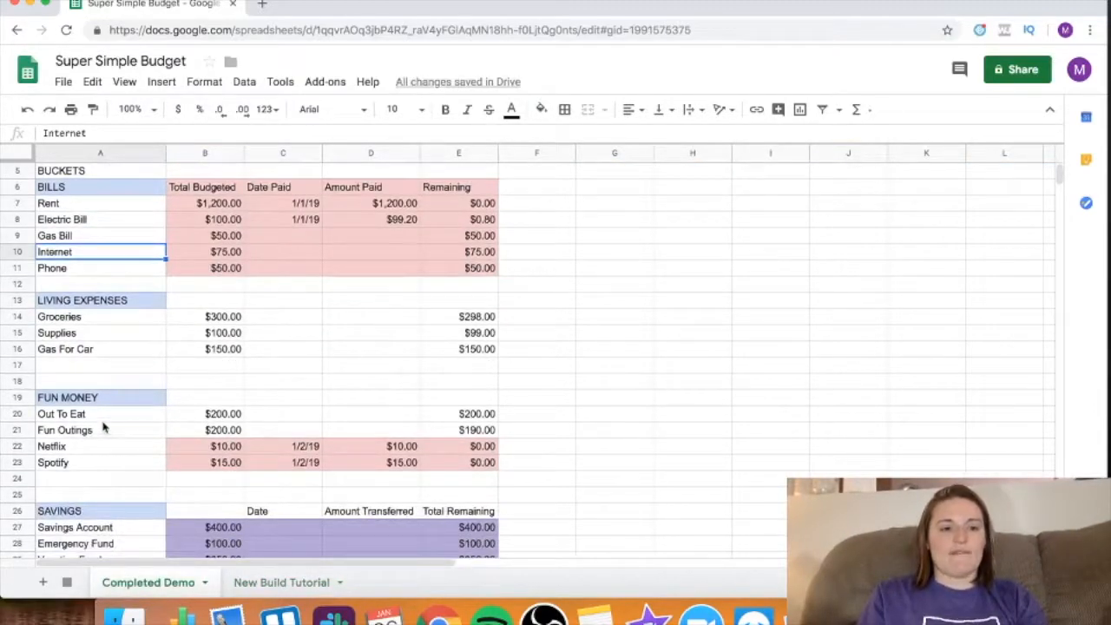
pyautogui.click(271, 581)
pyautogui.click(102, 461)
pyautogui.write('FUN MONEY')
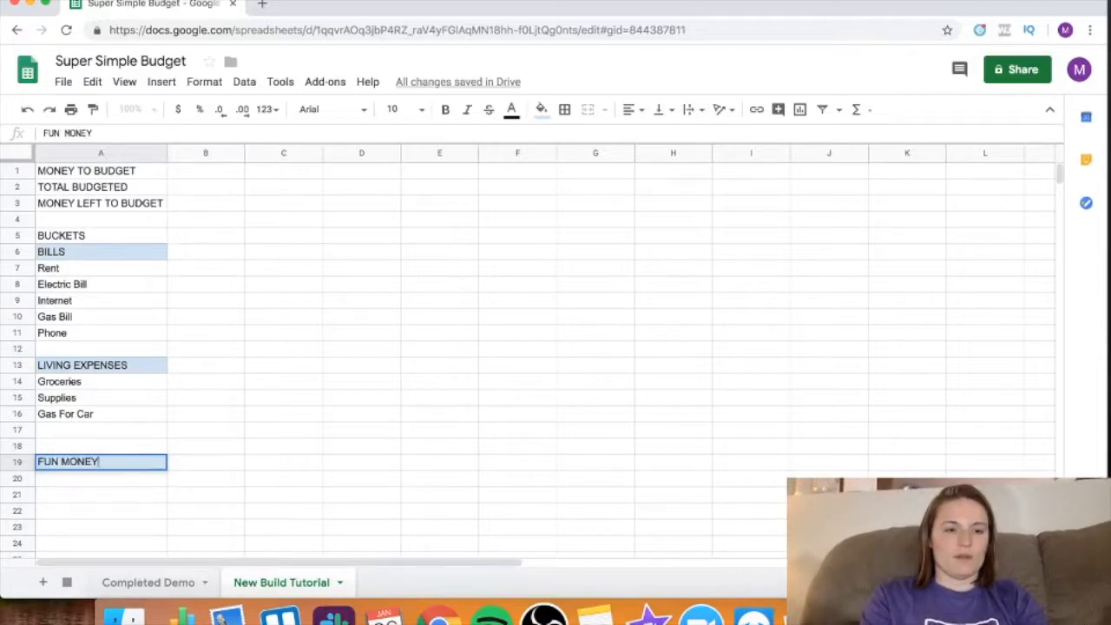
pyautogui.press('Return')
# - Examine the FUN MONEY items and the Internet bill row on the Completed Demo sheet
pyautogui.click(130, 584)
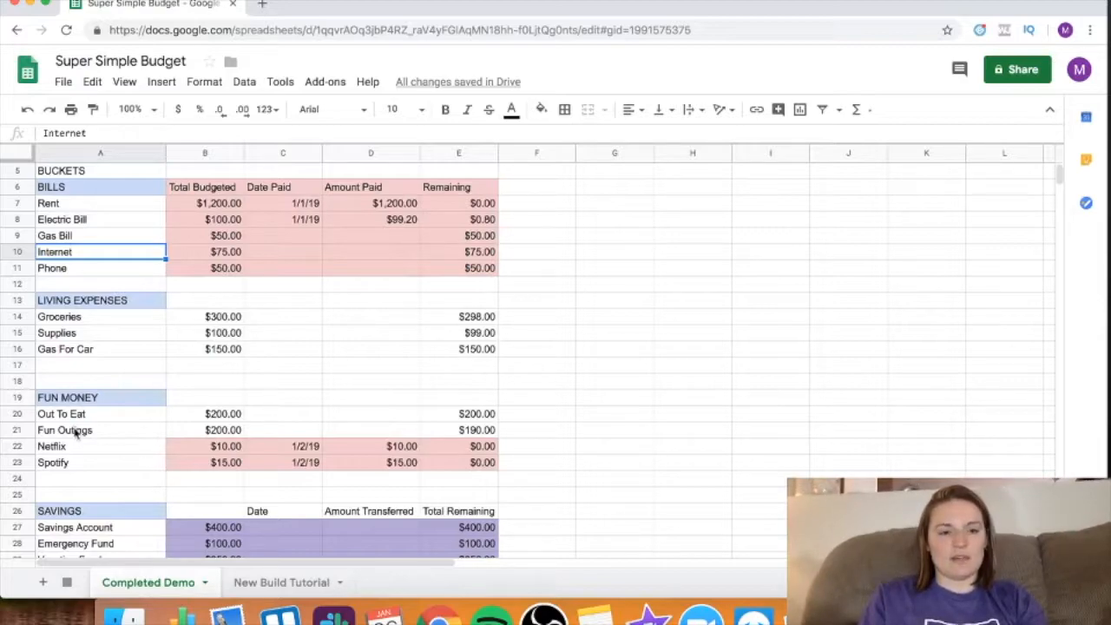
pyautogui.click(77, 445)
pyautogui.click(75, 466)
pyautogui.click(82, 448)
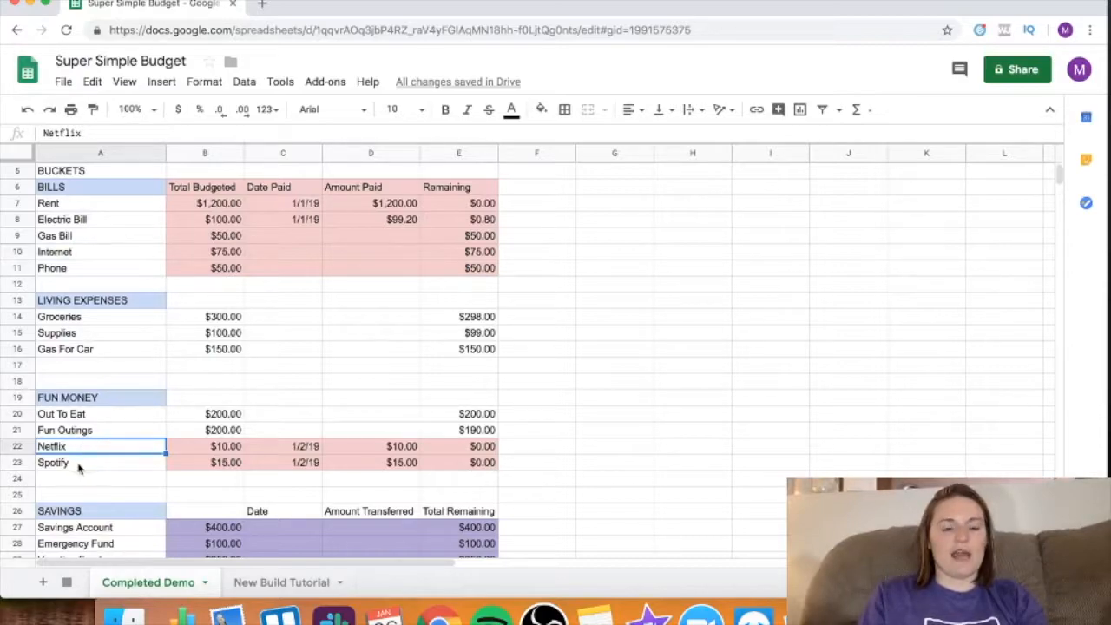
pyautogui.click(92, 466)
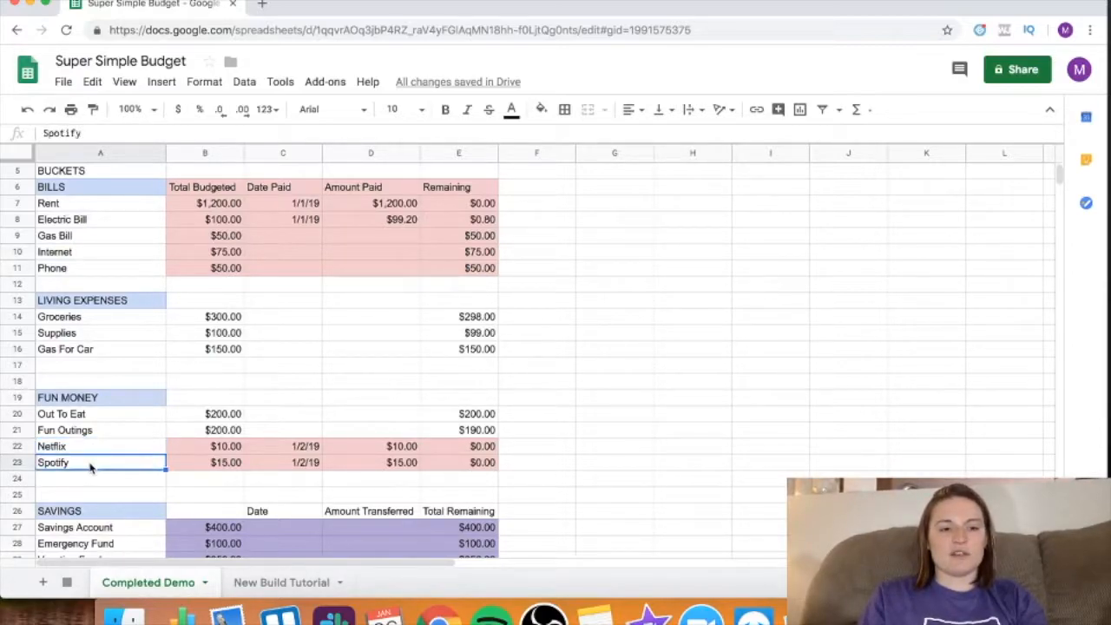
pyautogui.scroll(1, 88, 458)
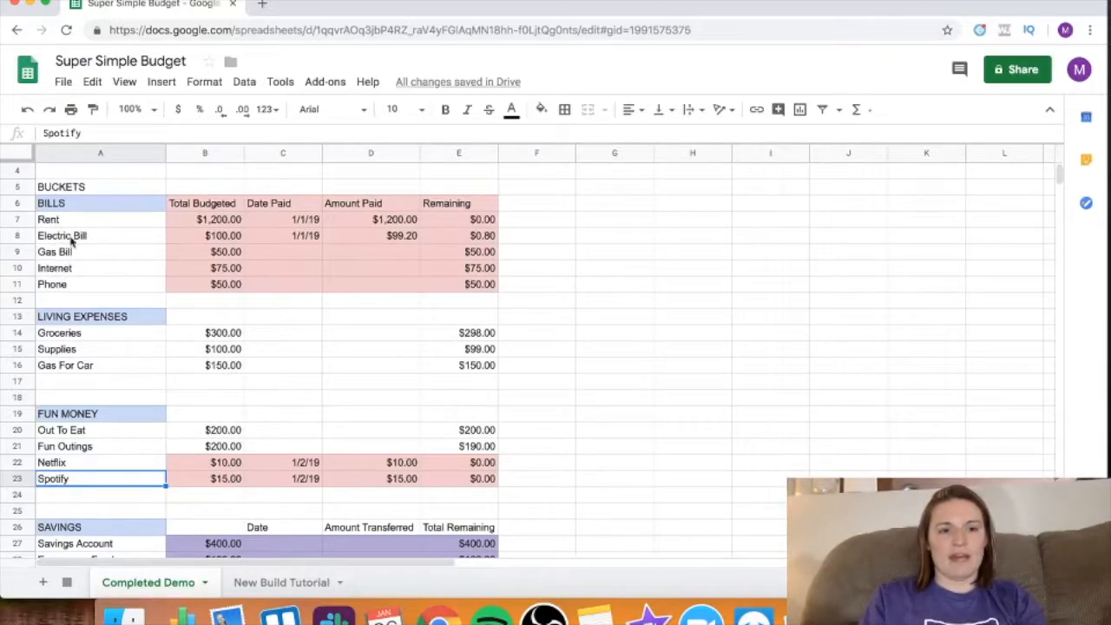
pyautogui.click(473, 268)
pyautogui.keyDown('shift'); pyautogui.click(227, 269); pyautogui.keyUp('shift')
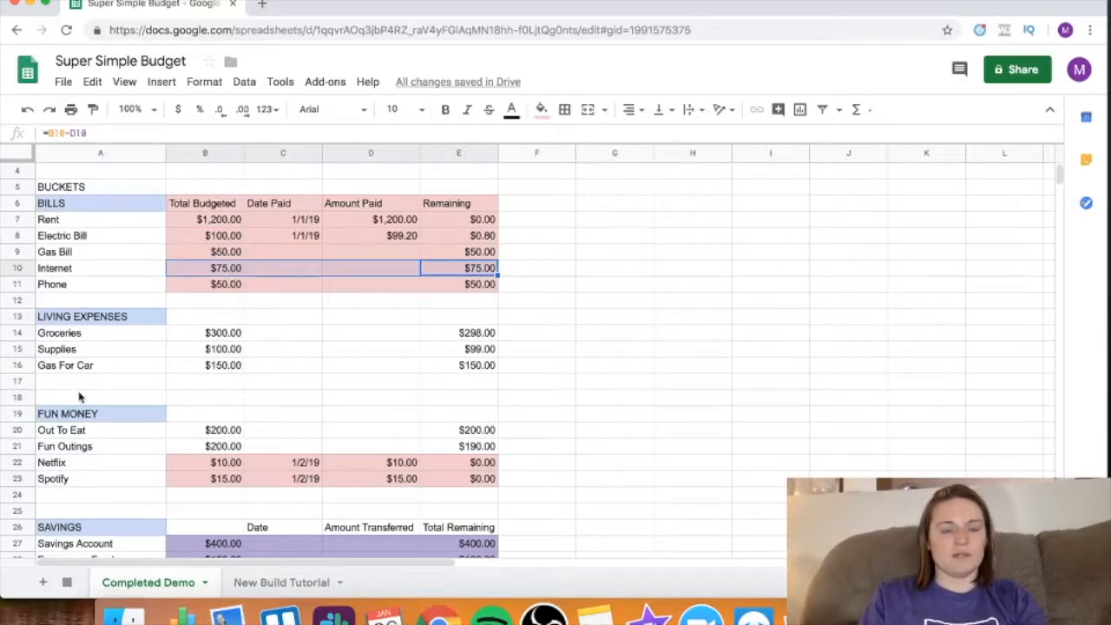
pyautogui.scroll(-1, 116, 479)
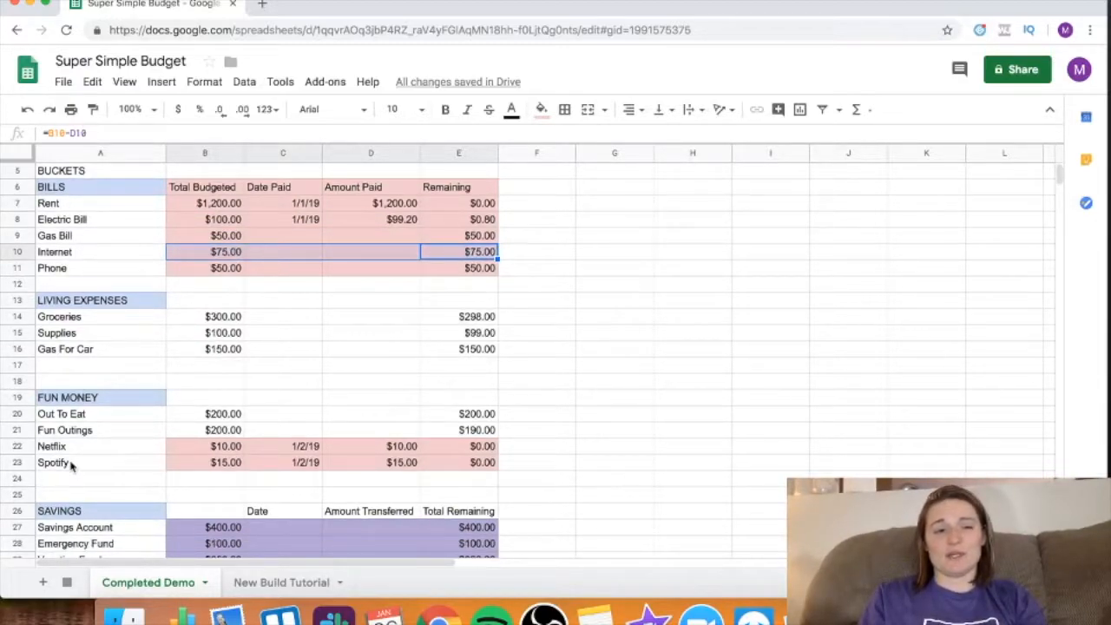
# - List Out To Eat, Outings, Netflix and Spotify under FUN MONEY in cells A20 to A23 of the New Build Tutorial sheet
pyautogui.click(258, 584)
pyautogui.write('Out To Eat')
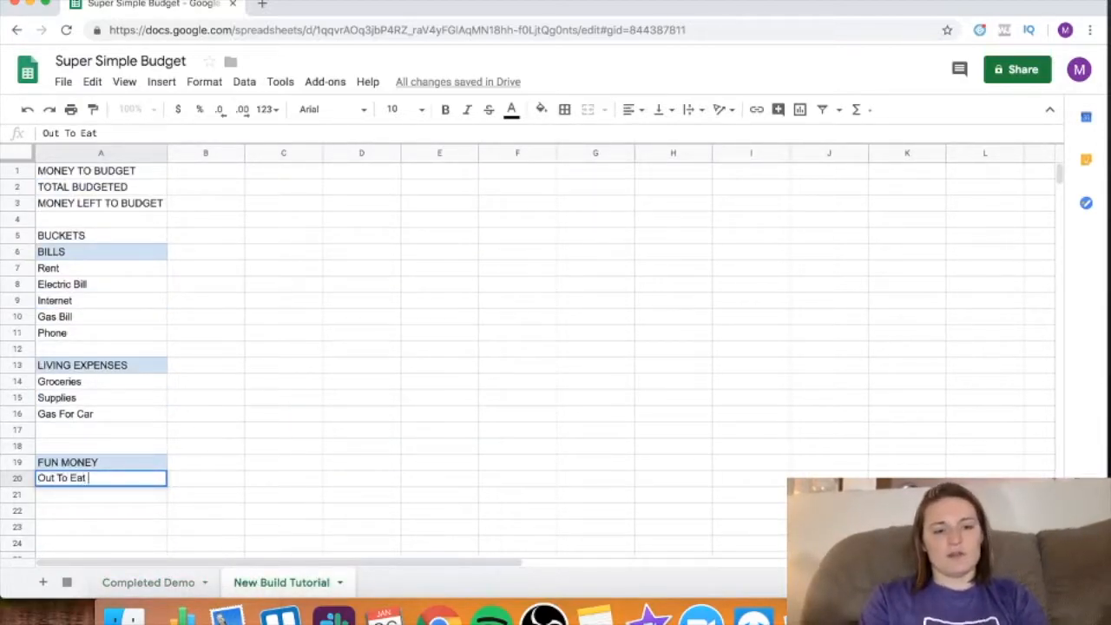
pyautogui.click(195, 582)
pyautogui.scroll(-2, 152, 519)
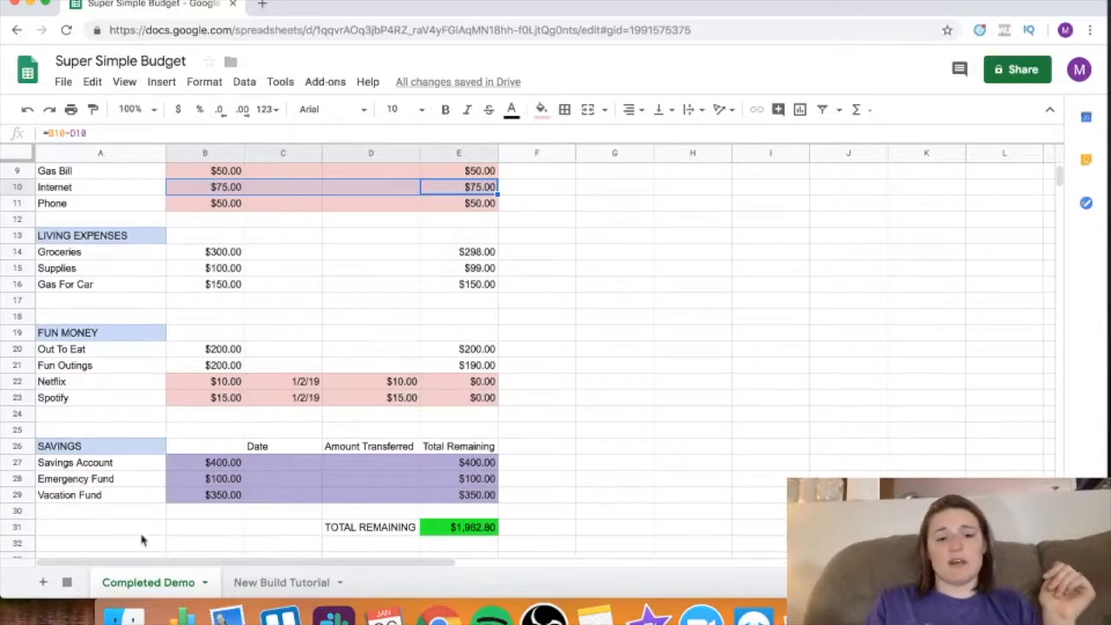
pyautogui.click(249, 588)
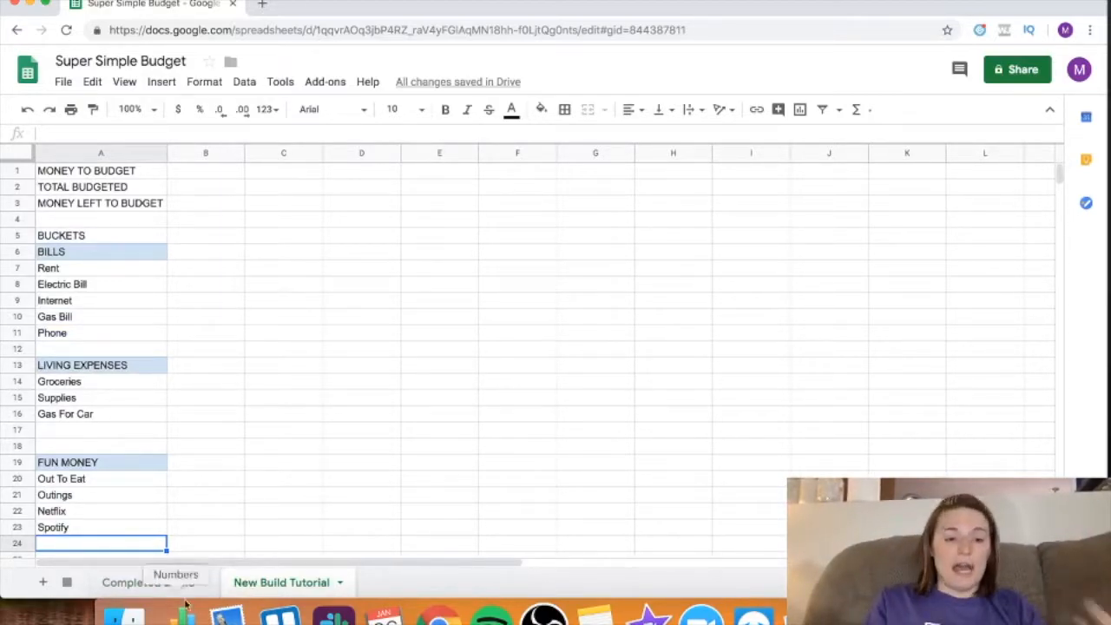
# - Add a light blue SAVINGS heading in A26 of the New Build Tutorial sheet, with Savings Accounts, Emergency Fund and Vacation Fund in A27 to A29
pyautogui.scroll(-3, 163, 493)
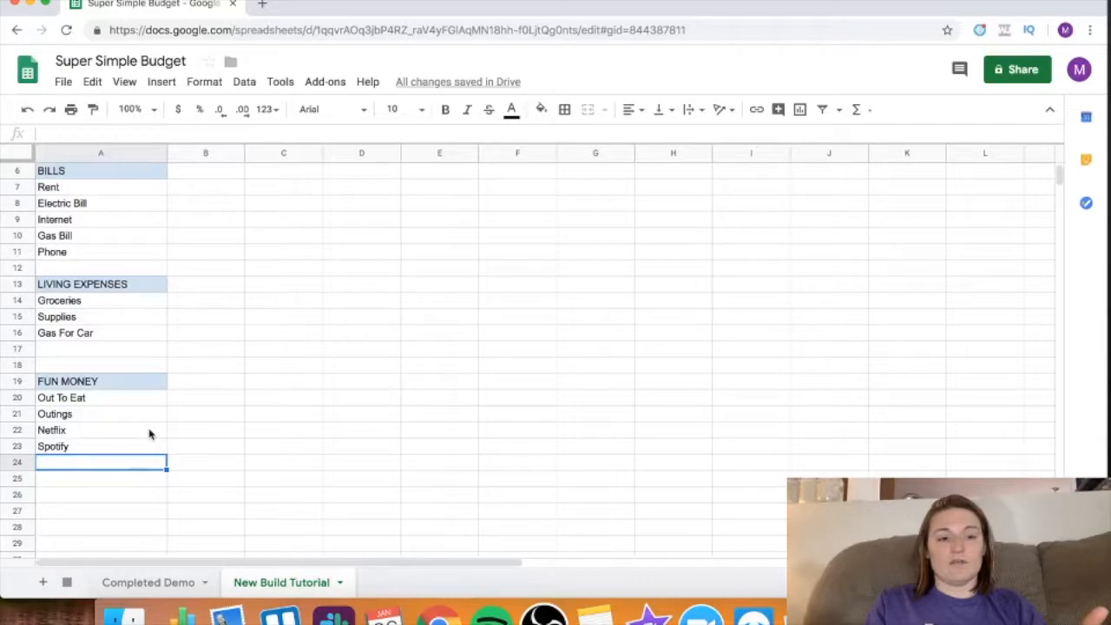
pyautogui.scroll(-2, 150, 434)
pyautogui.click(162, 583)
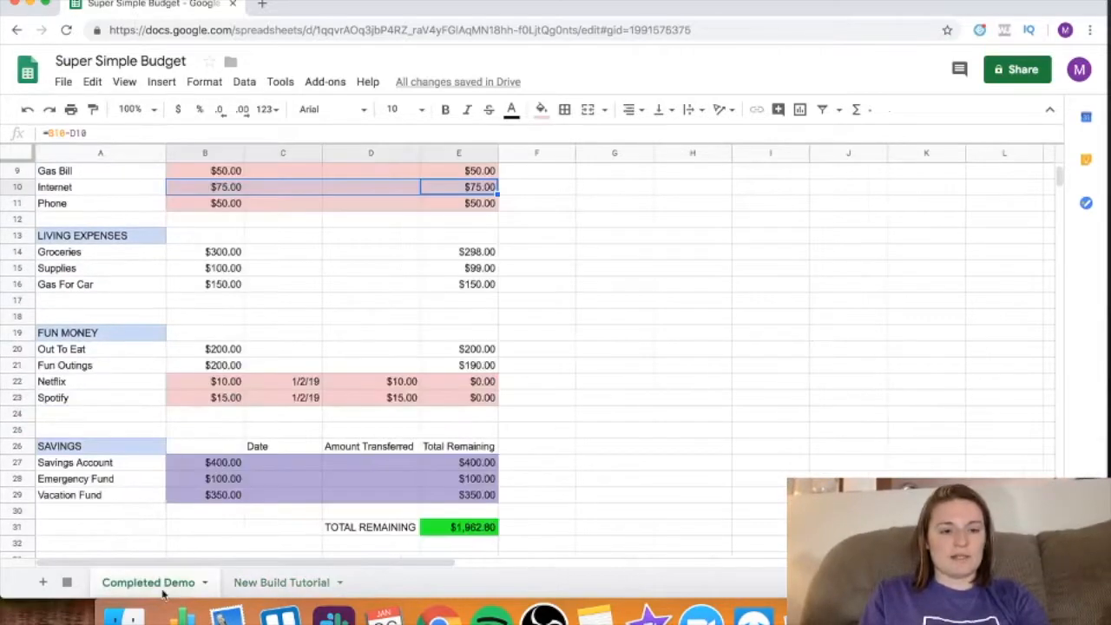
pyautogui.click(247, 587)
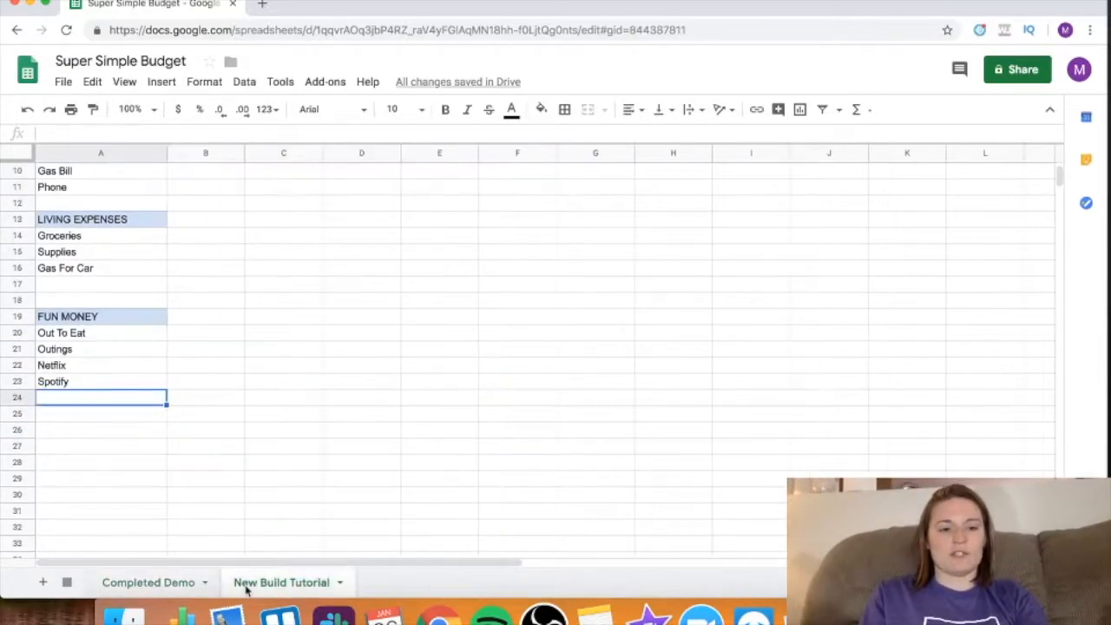
pyautogui.press('Down')
pyautogui.press('Down')
pyautogui.write('SAVINGS Savings Accounts Emergency Fund Vacation Fund')
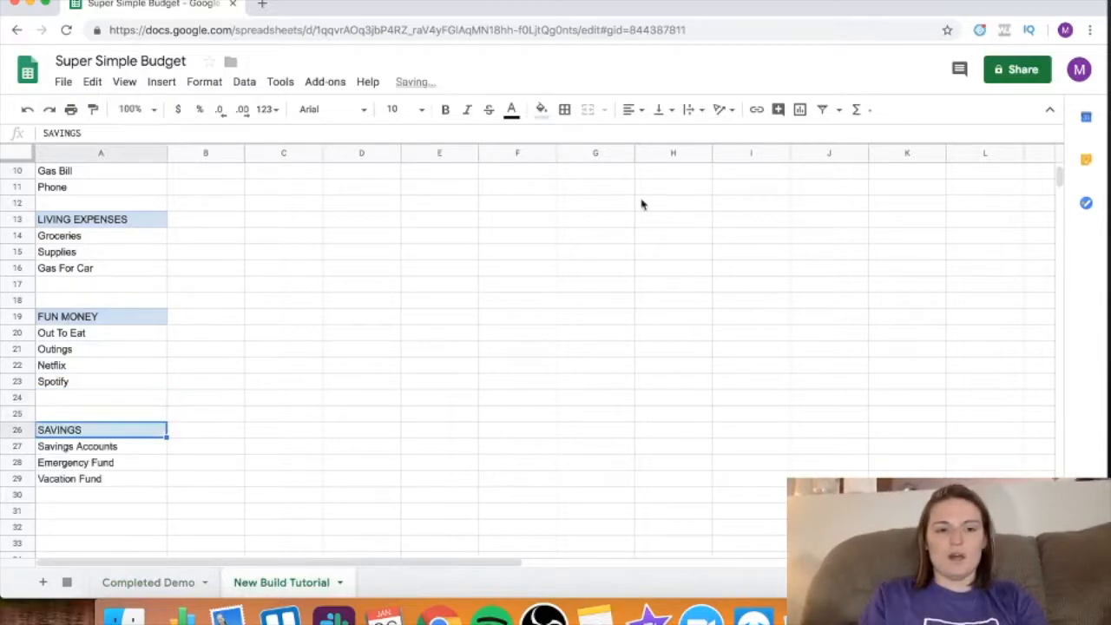
pyautogui.click(205, 351)
# - Review the category lists on the New Build Tutorial sheet and the summary rows at the top of the Completed Demo sheet
pyautogui.scroll(1, 204, 355)
pyautogui.scroll(3, 204, 355)
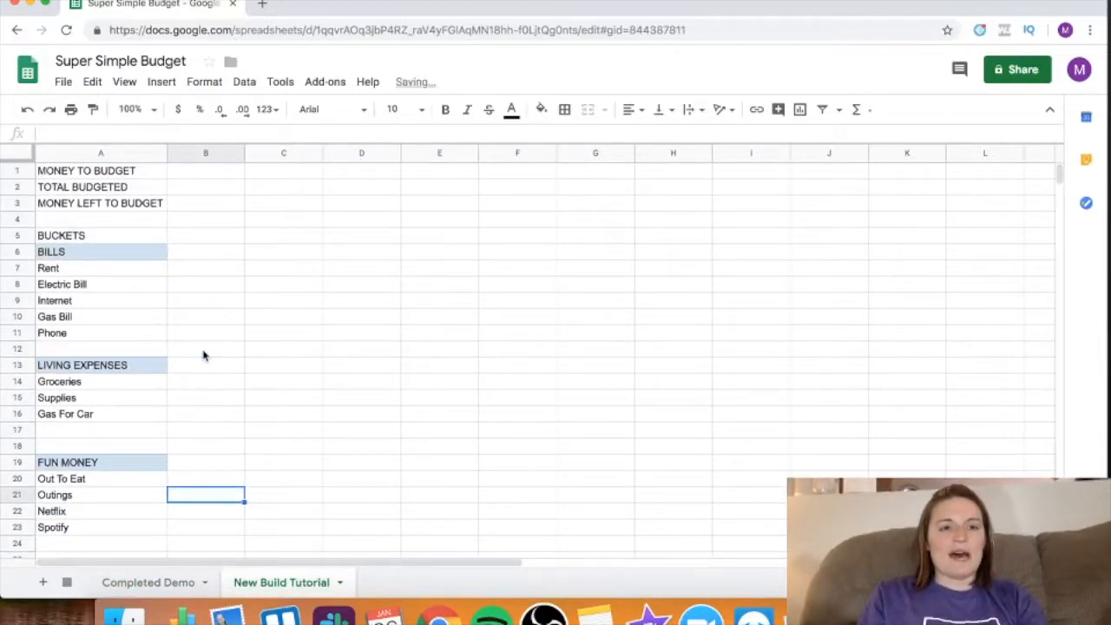
pyautogui.scroll(-5, 91, 421)
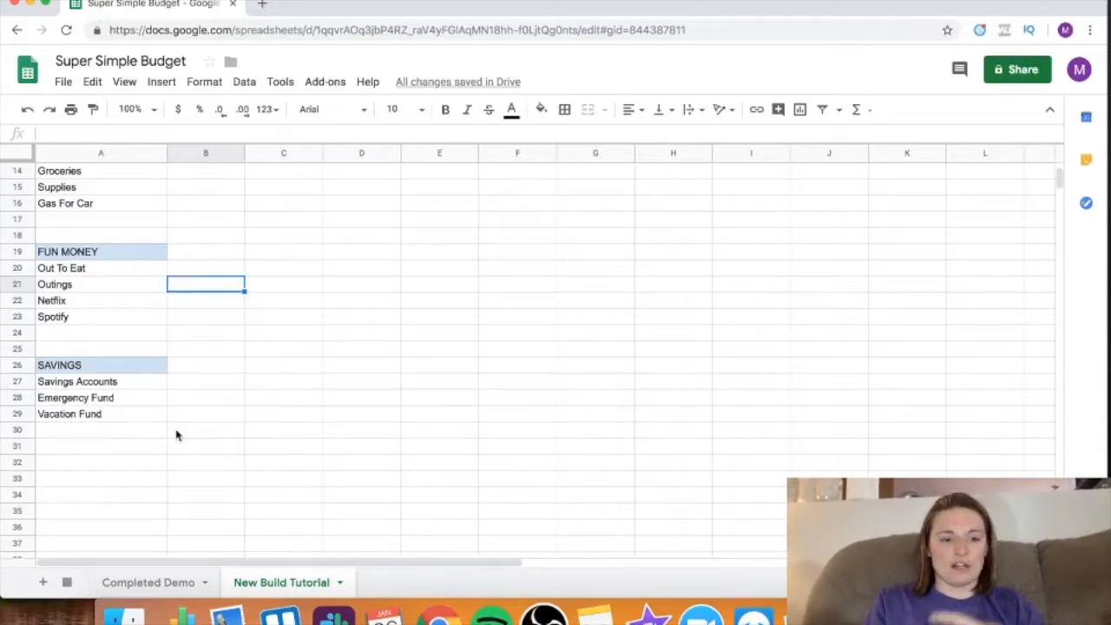
pyautogui.click(160, 582)
pyautogui.scroll(3, 222, 483)
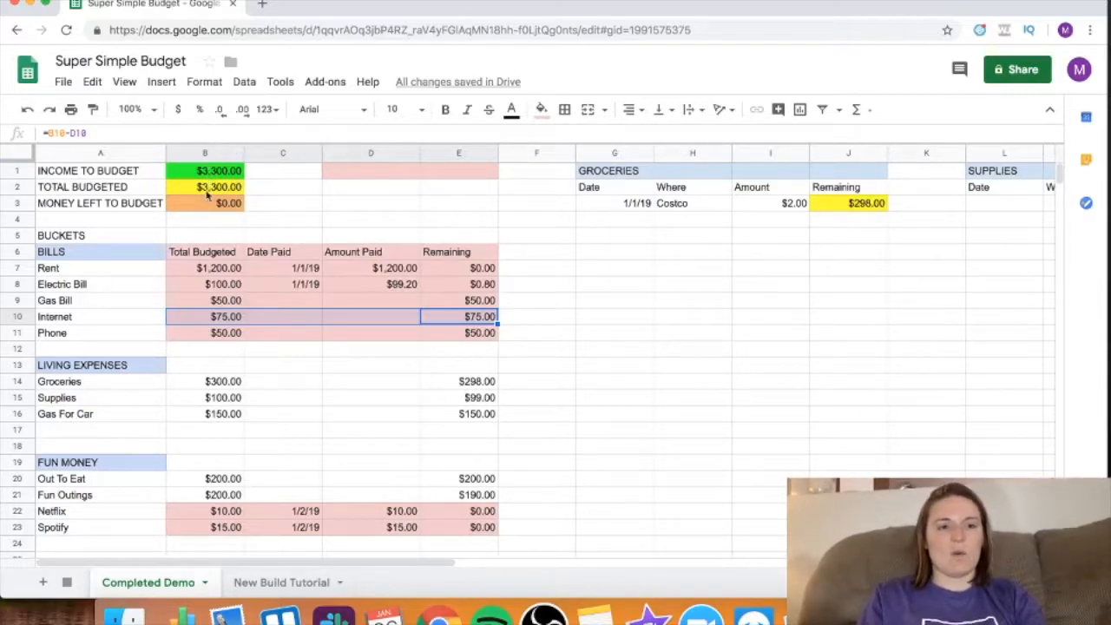
pyautogui.click(252, 582)
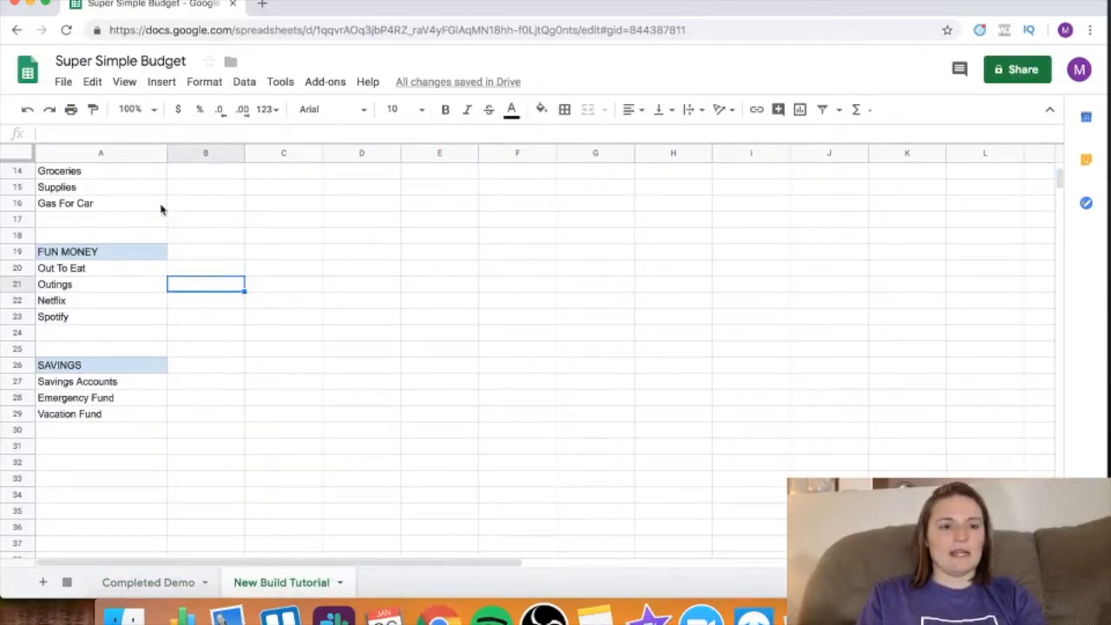
# - Fill the summary cells B1 green, B2 yellow and B3 light orange on the New Build Tutorial sheet
pyautogui.scroll(5, 160, 208)
pyautogui.click(194, 171)
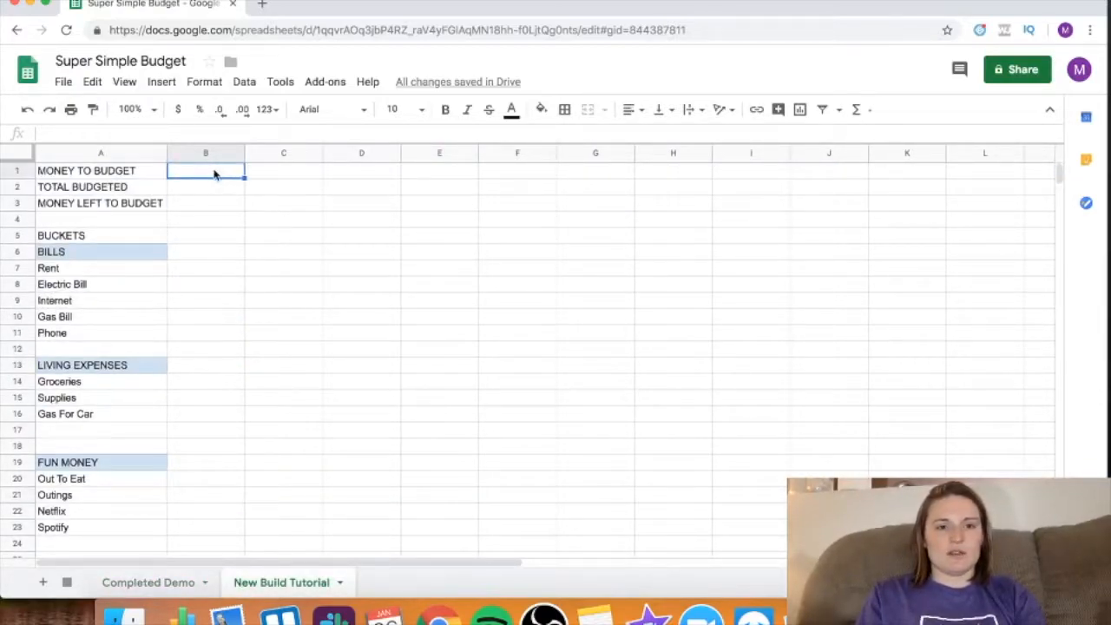
pyautogui.click(540, 109)
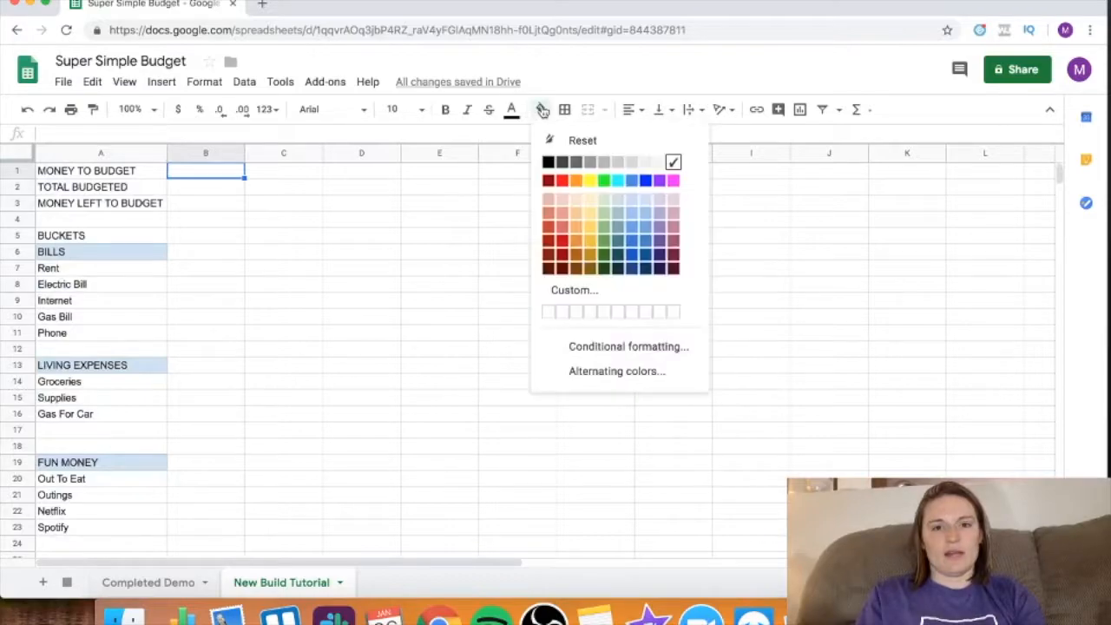
pyautogui.click(606, 178)
pyautogui.click(191, 187)
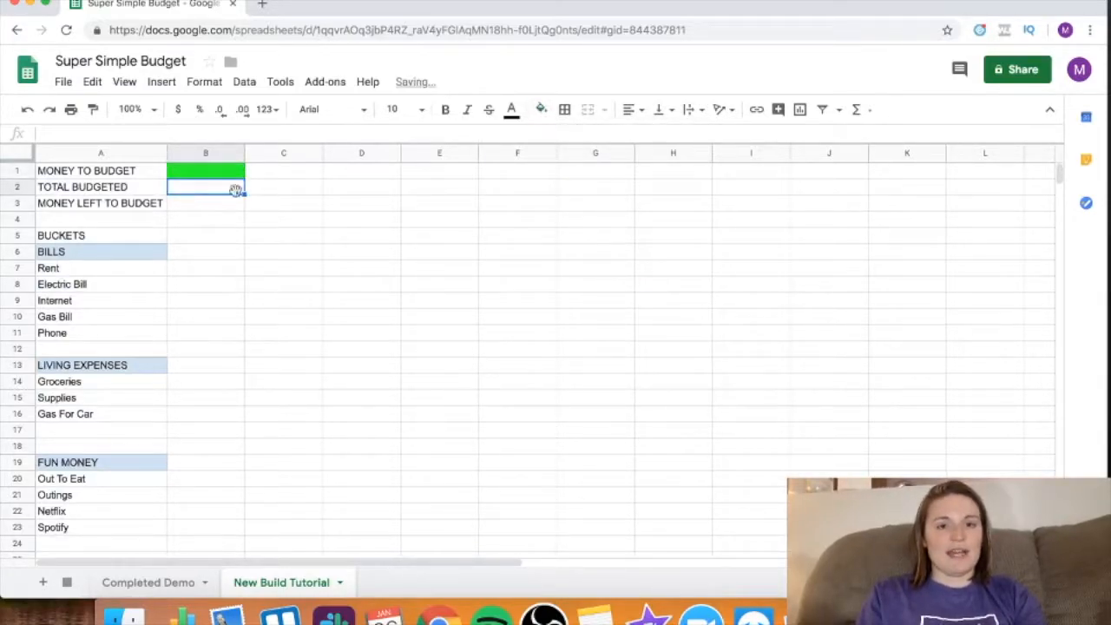
pyautogui.click(541, 110)
pyautogui.click(589, 180)
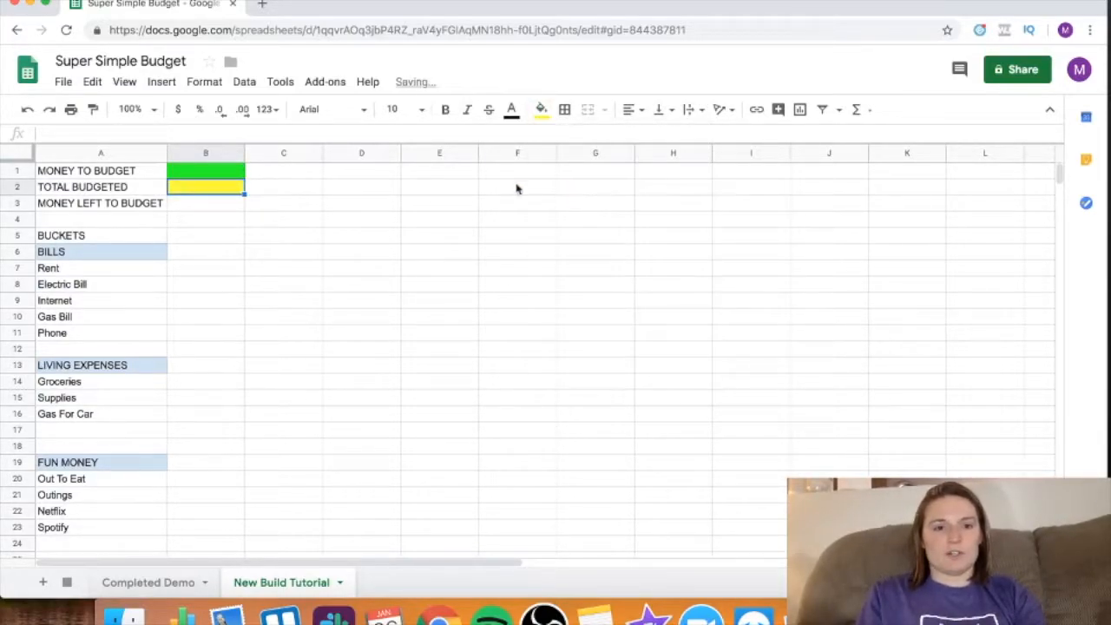
pyautogui.click(216, 204)
pyautogui.click(541, 109)
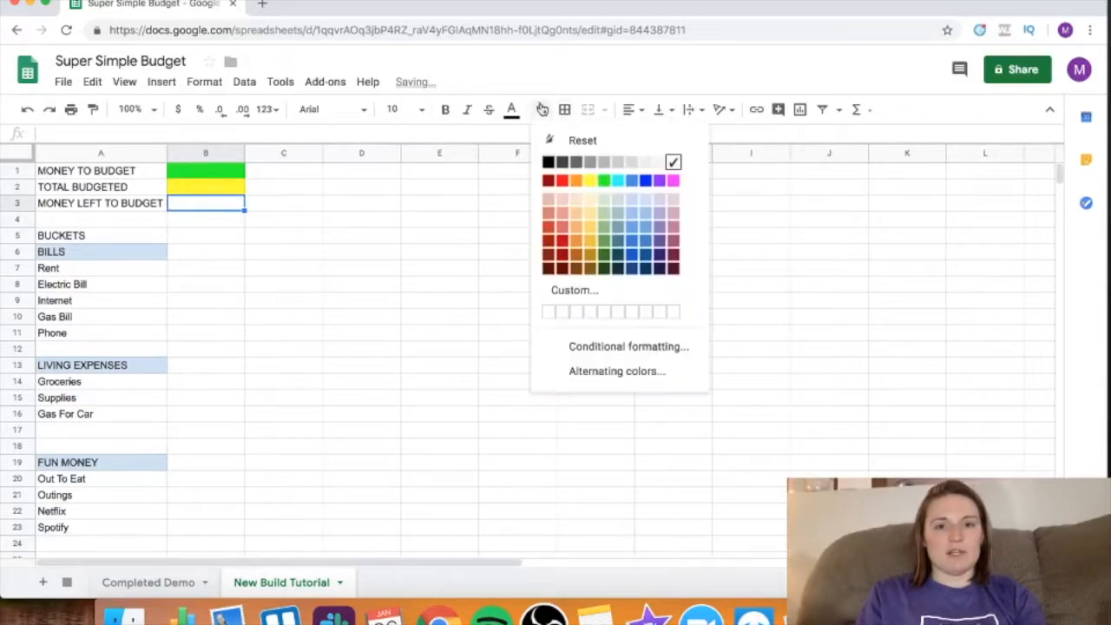
pyautogui.click(576, 230)
pyautogui.click(319, 288)
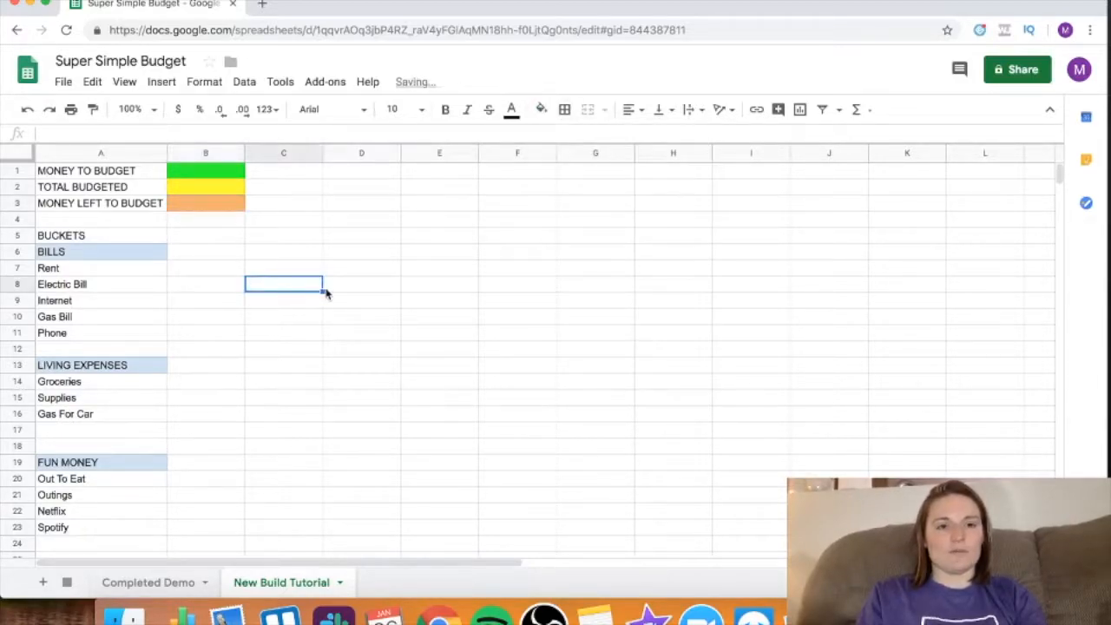
# - Enter 3300 as the MONEY TO BUDGET amount in B1, using the income figure on the Completed Demo sheet as reference
pyautogui.click(199, 174)
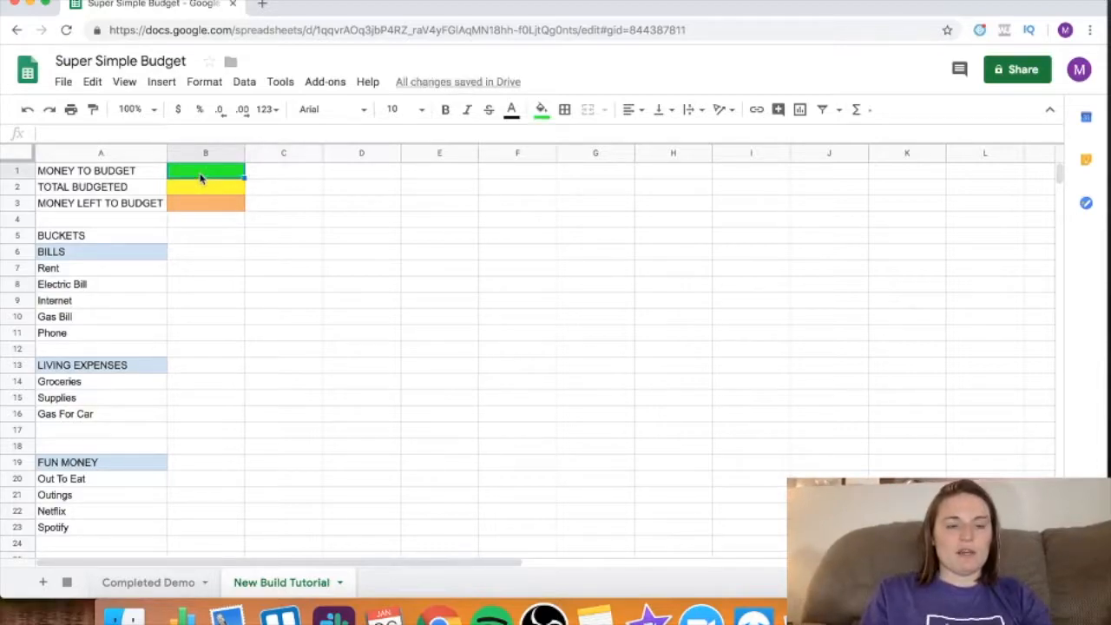
pyautogui.click(152, 583)
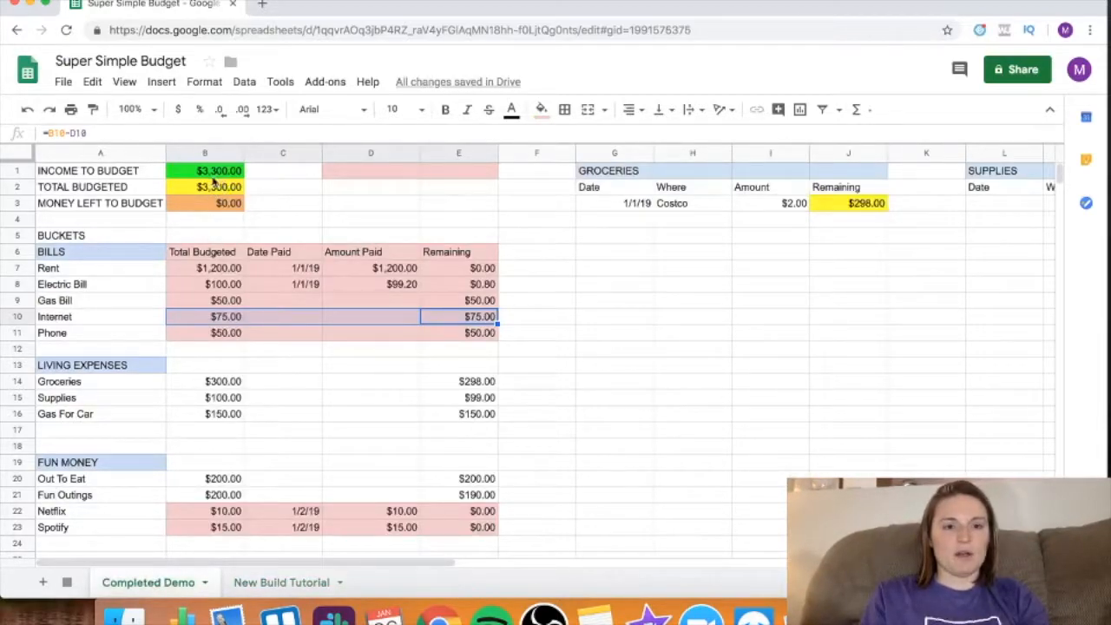
pyautogui.click(286, 582)
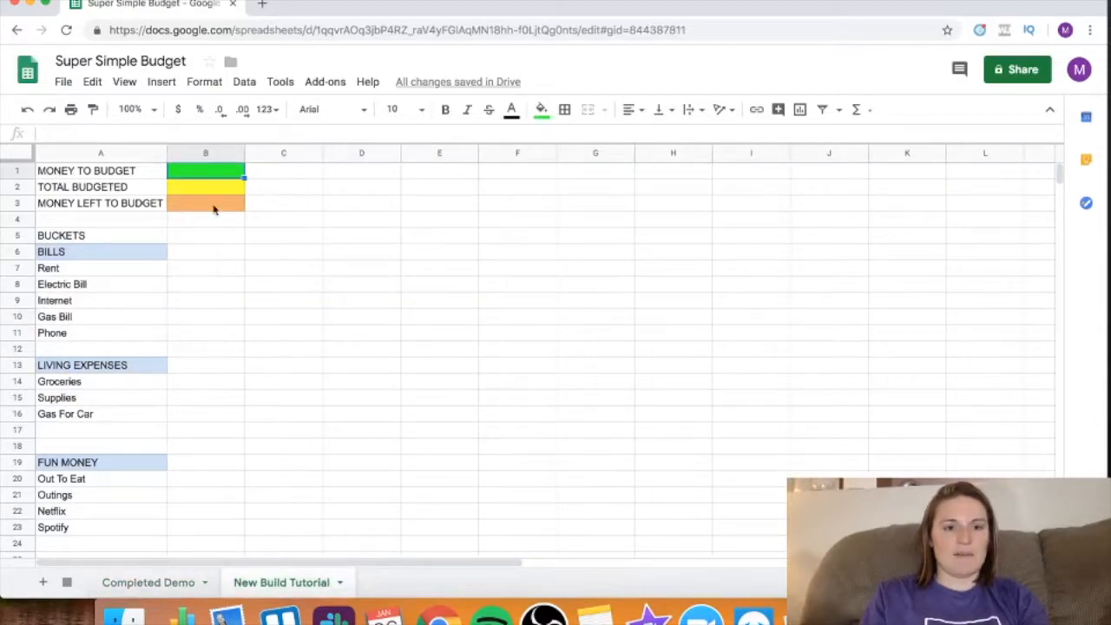
pyautogui.write('3300')
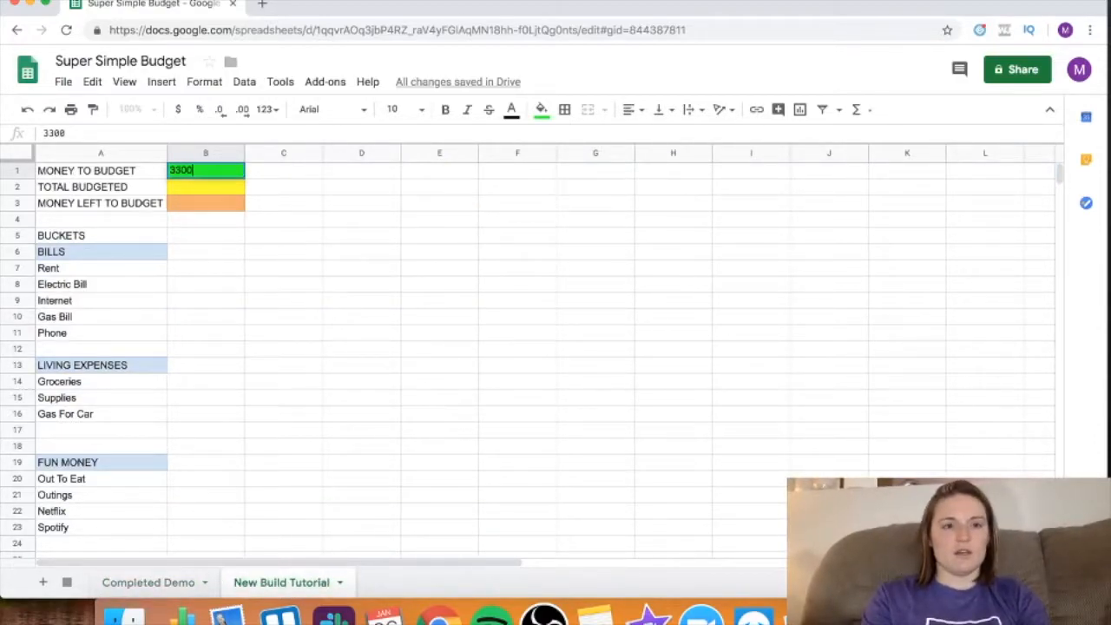
pyautogui.press('Return')
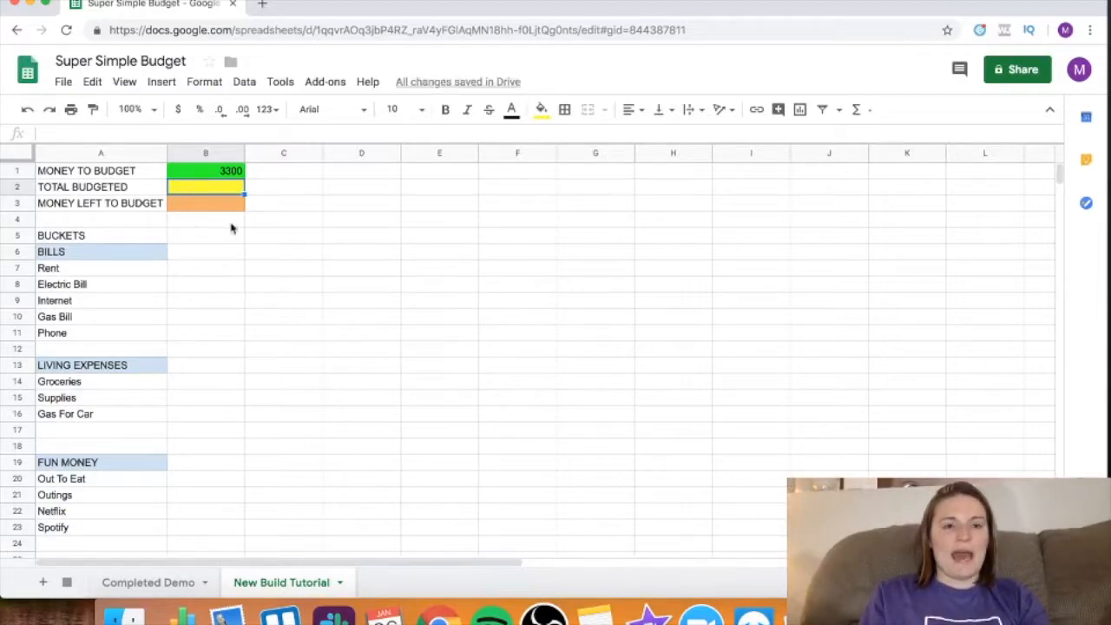
# - Format all of column B on the New Build Tutorial sheet as currency
pyautogui.click(223, 173)
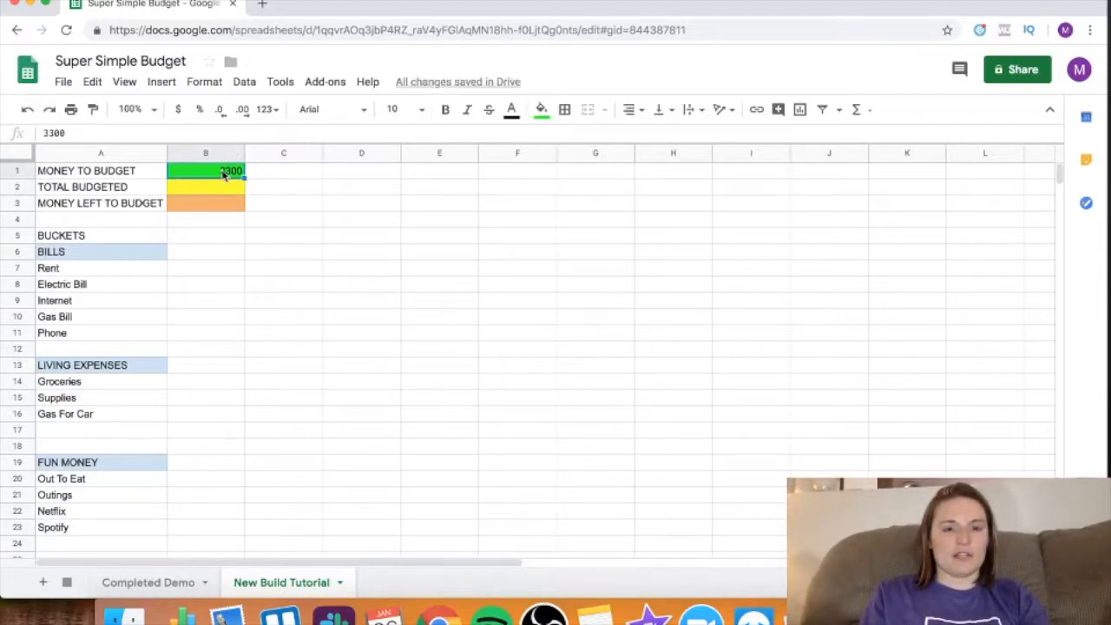
pyautogui.click(143, 581)
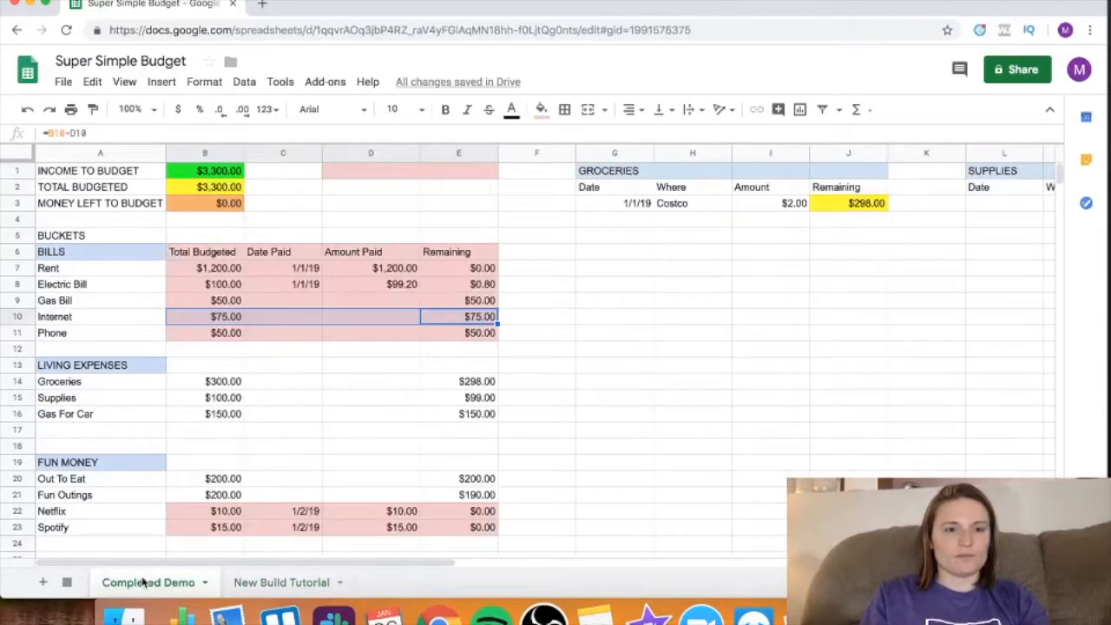
pyautogui.click(314, 585)
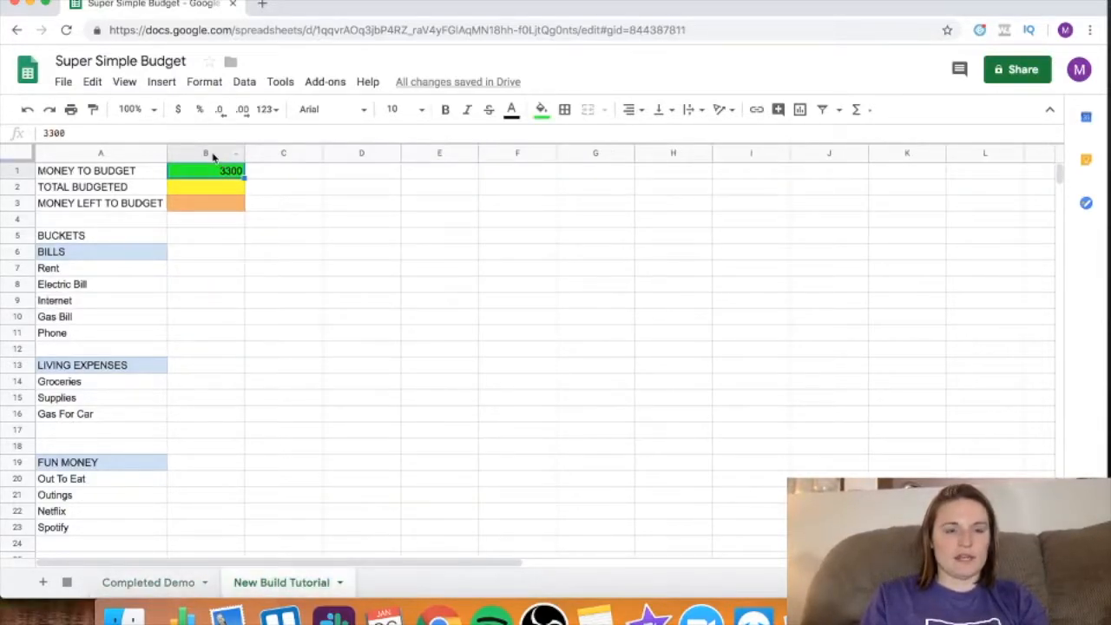
pyautogui.click(212, 156)
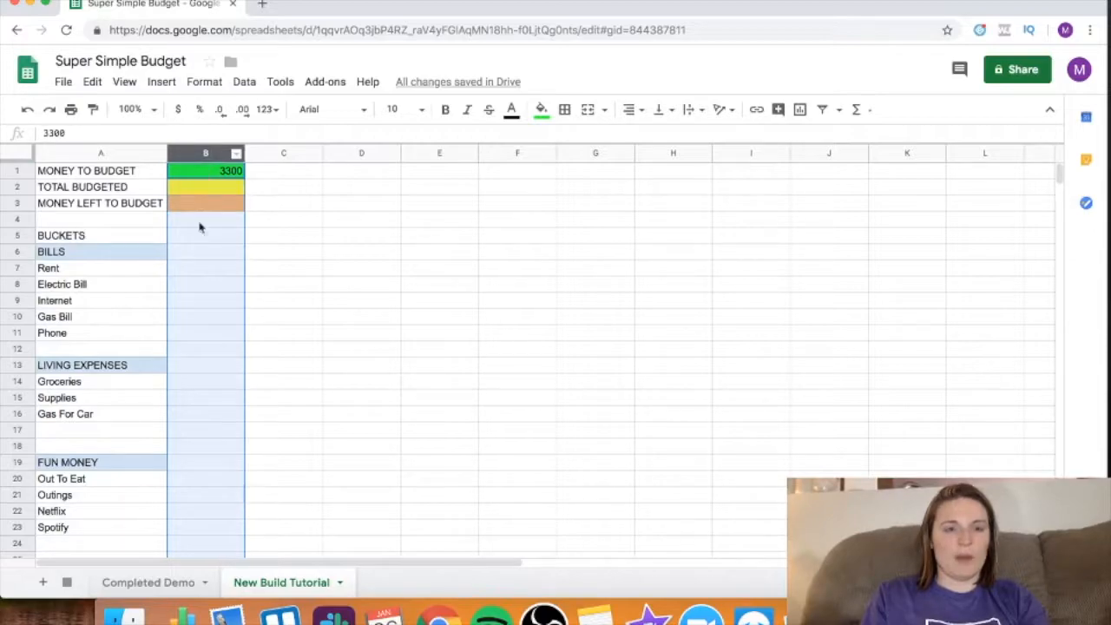
pyautogui.click(177, 112)
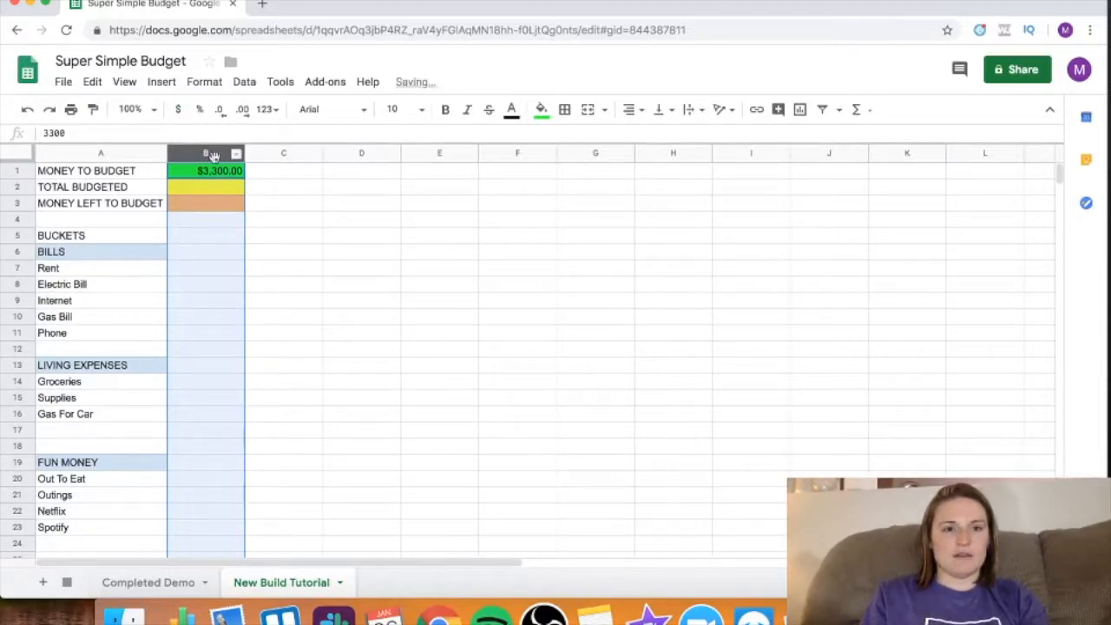
pyautogui.click(302, 206)
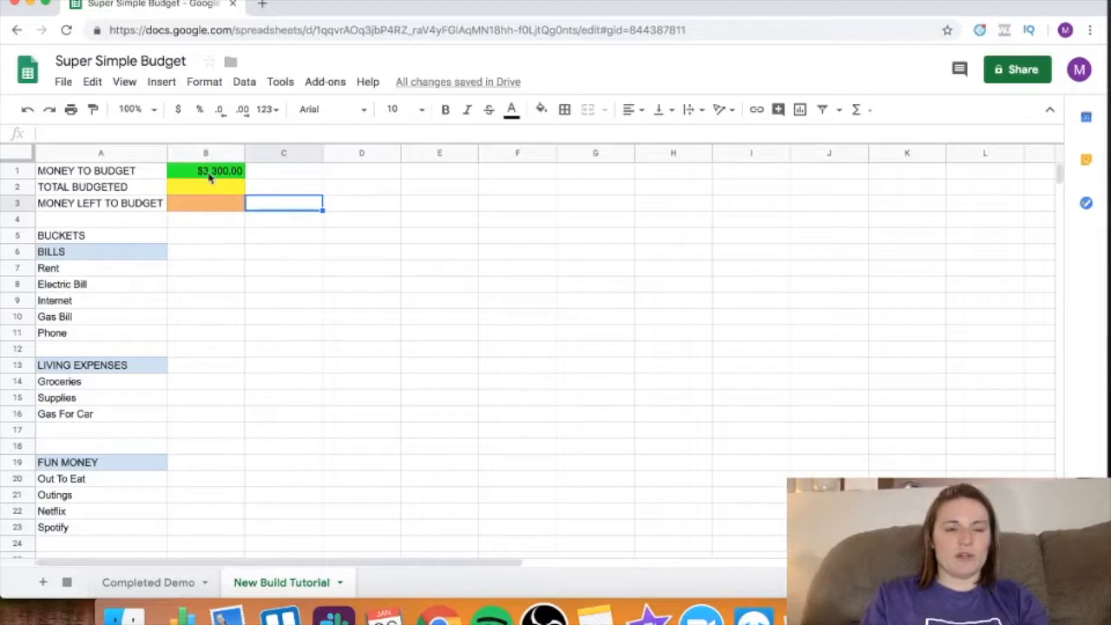
# - Review the summary cells B2 and B3 and the budget cells beside the BILLS items in B6 to B11
pyautogui.click(210, 189)
pyautogui.click(212, 203)
pyautogui.click(211, 180)
pyautogui.click(209, 207)
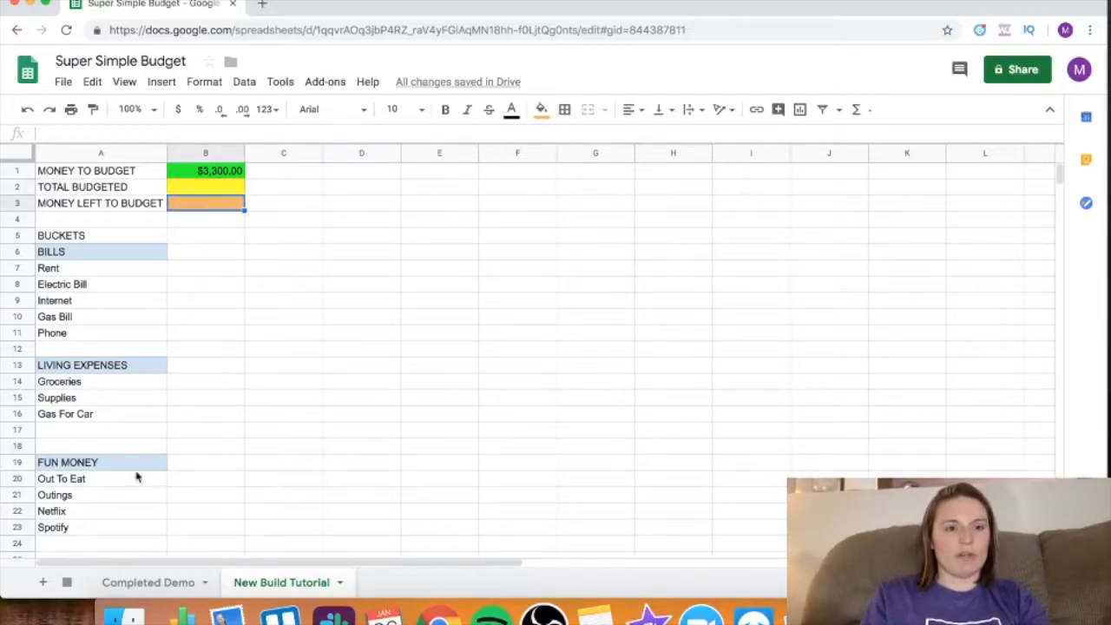
pyautogui.click(212, 259)
pyautogui.click(95, 275)
pyautogui.click(186, 275)
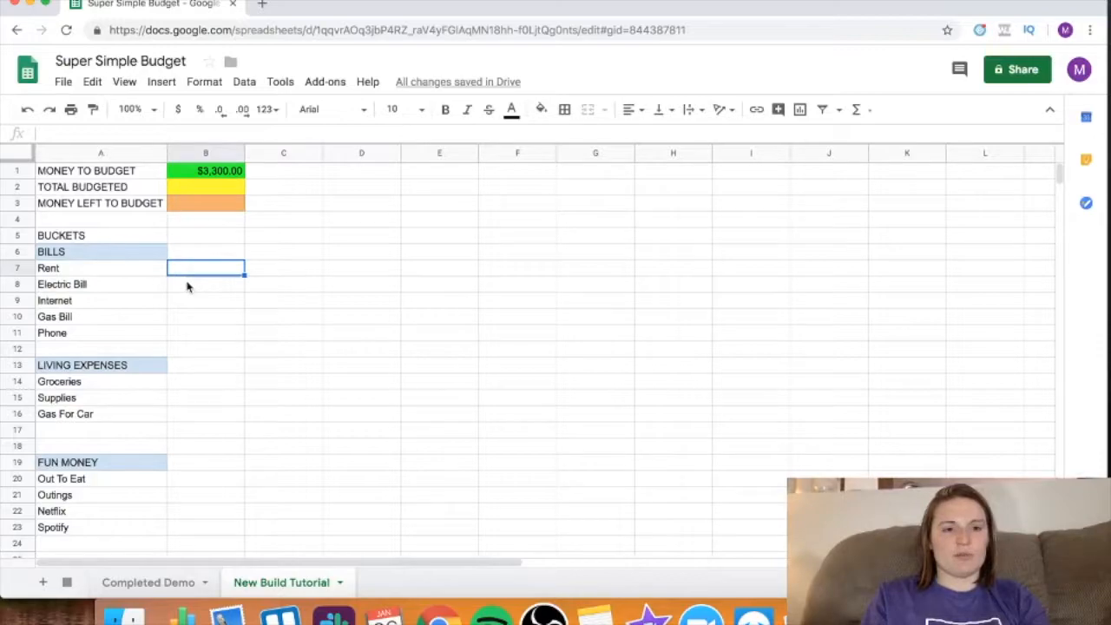
pyautogui.click(205, 289)
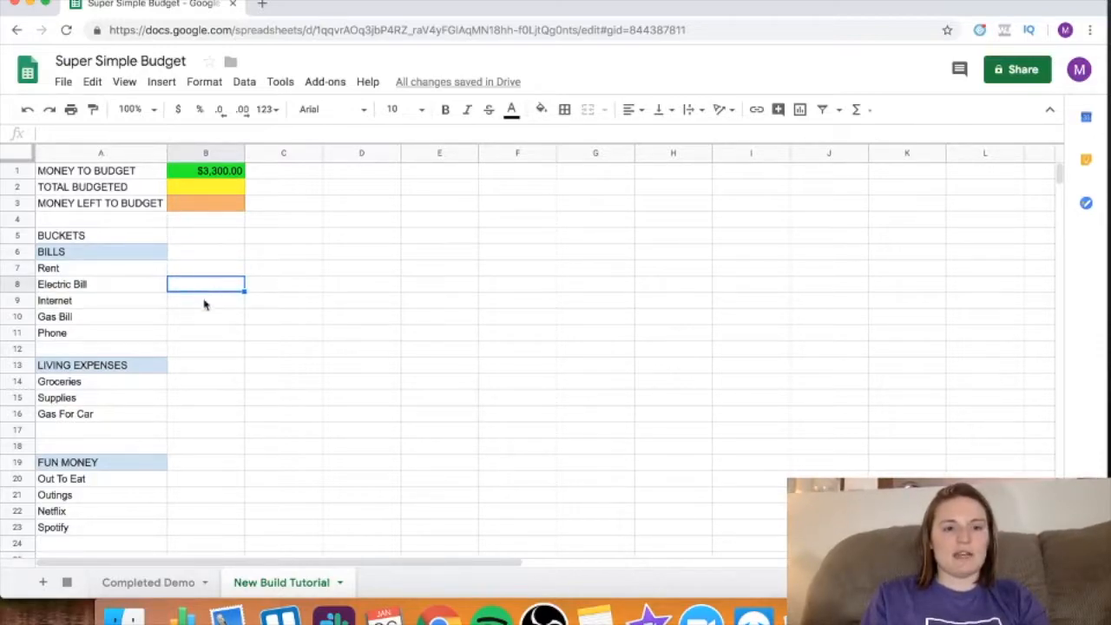
pyautogui.click(206, 304)
pyautogui.click(206, 322)
pyautogui.click(204, 332)
pyautogui.click(204, 272)
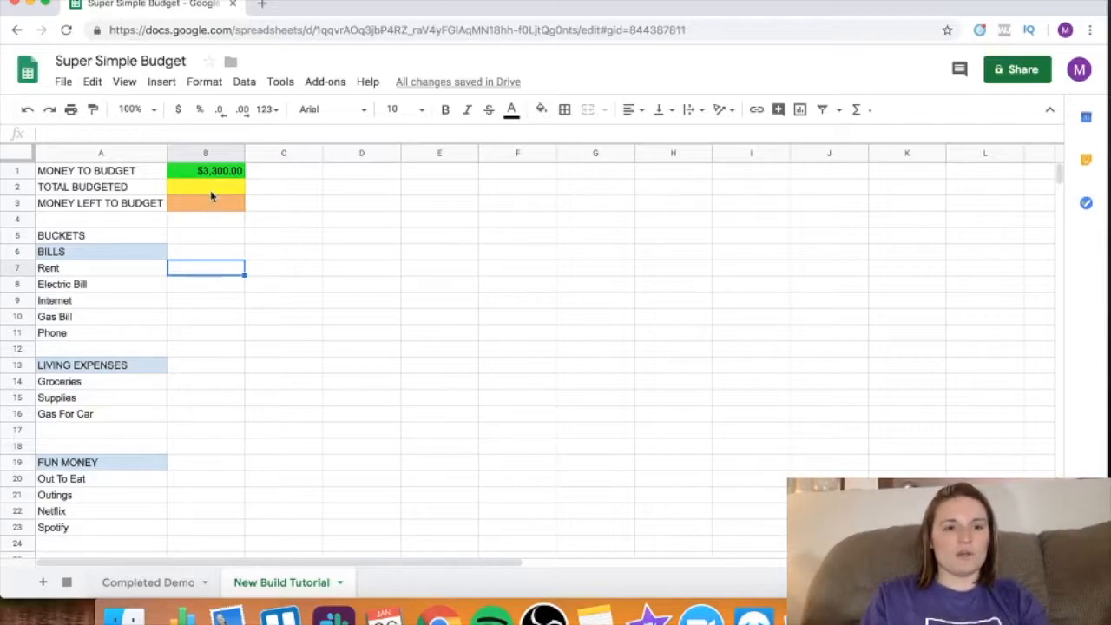
# - Enter a SUM formula over B6:B36 in the TOTAL BUDGETED cell B2
pyautogui.click(209, 189)
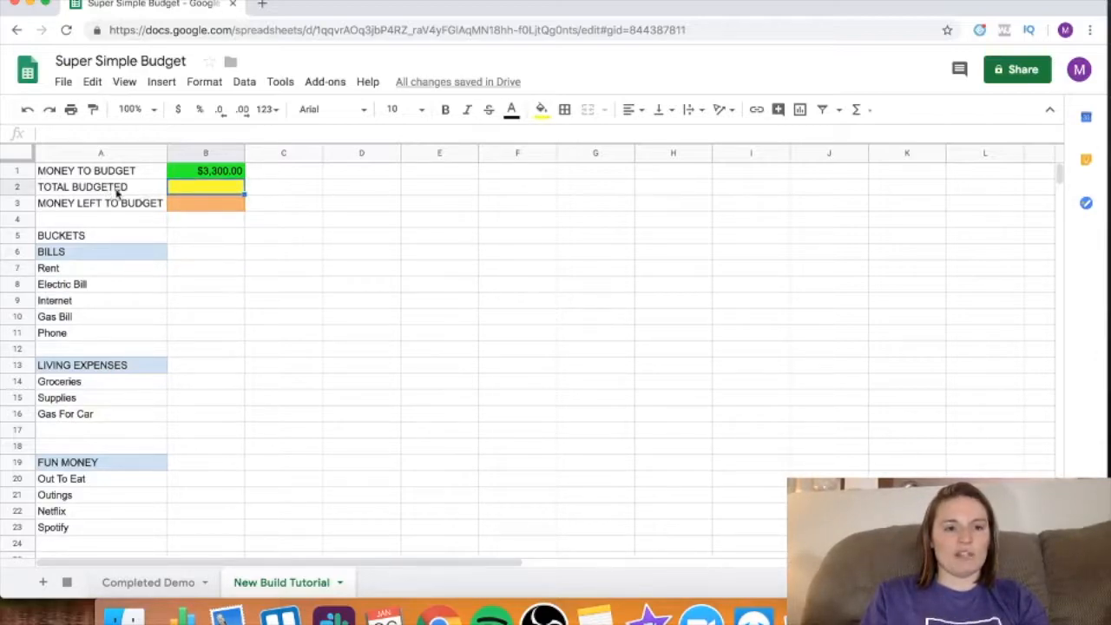
pyautogui.click(165, 582)
pyautogui.click(281, 583)
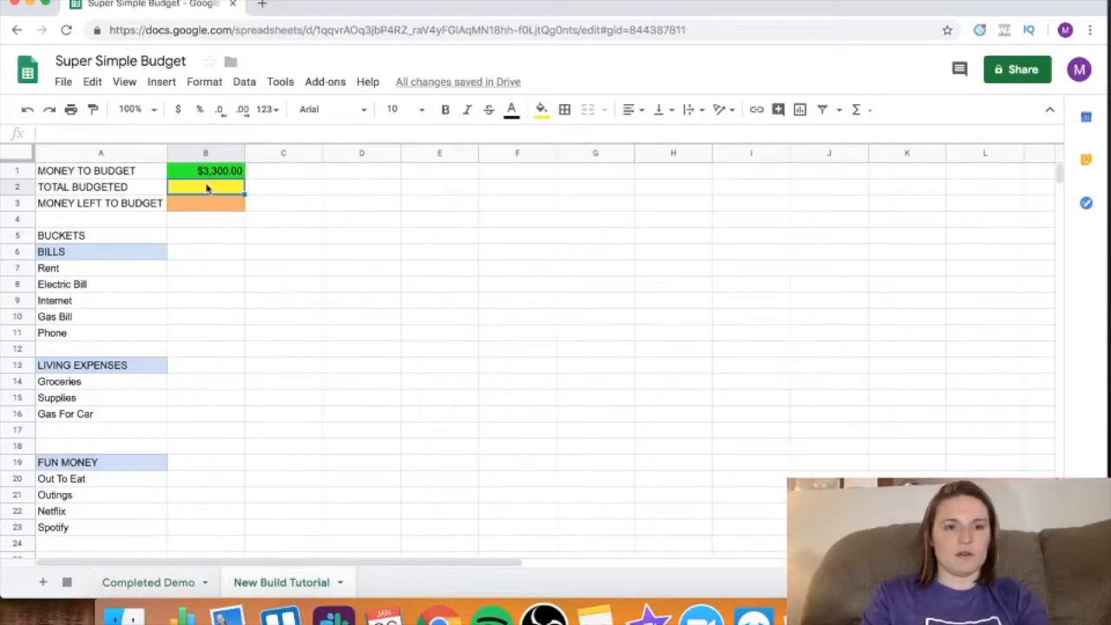
pyautogui.write('=')
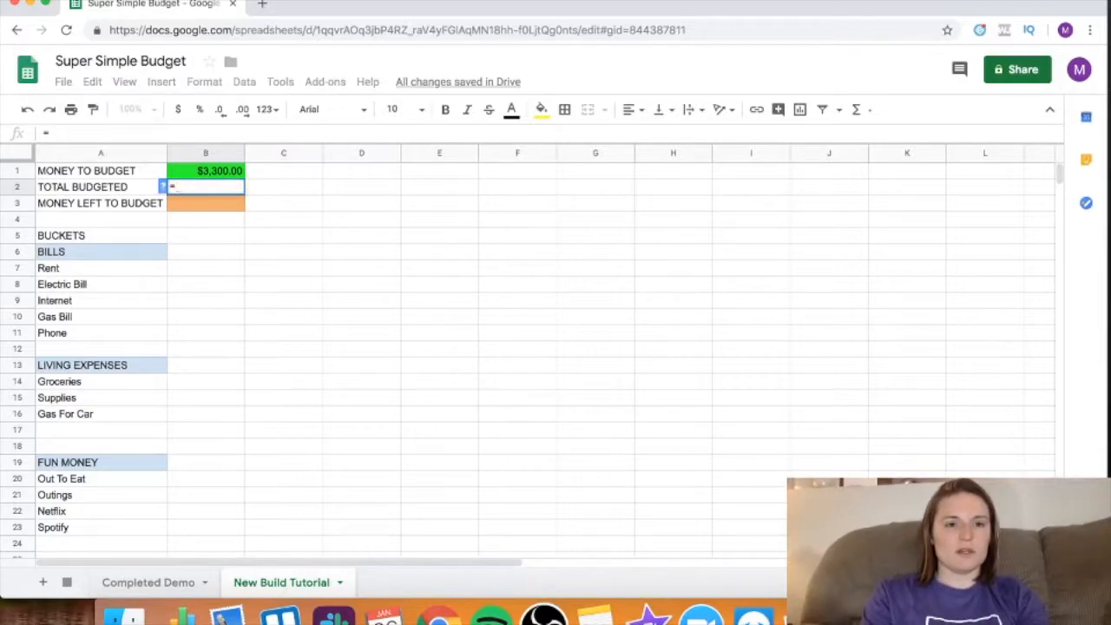
pyautogui.write('SUM')
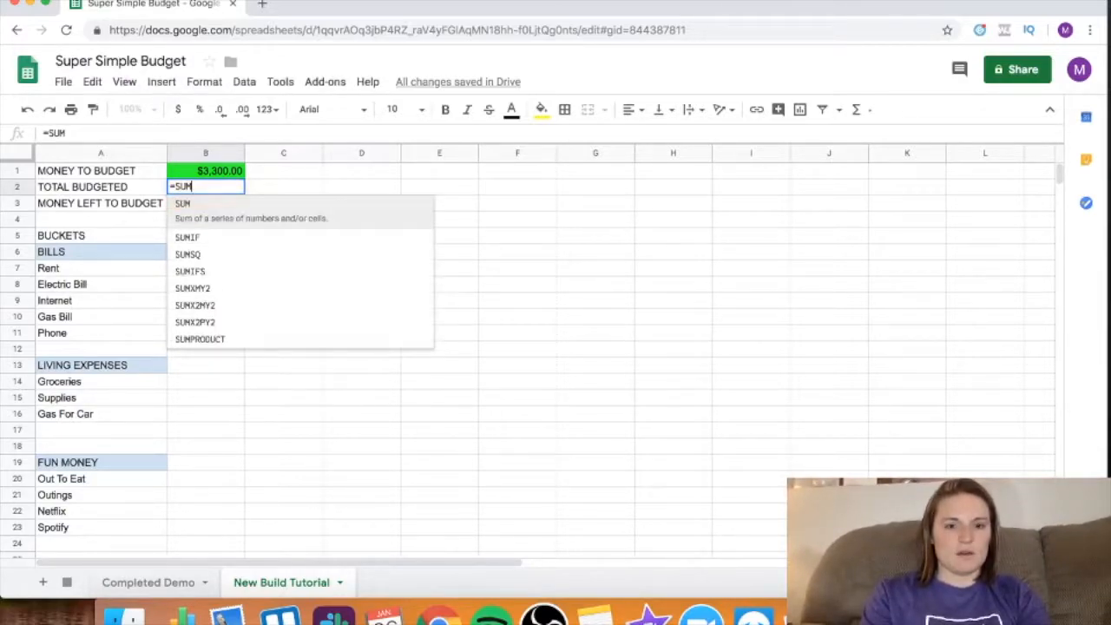
pyautogui.write('(')
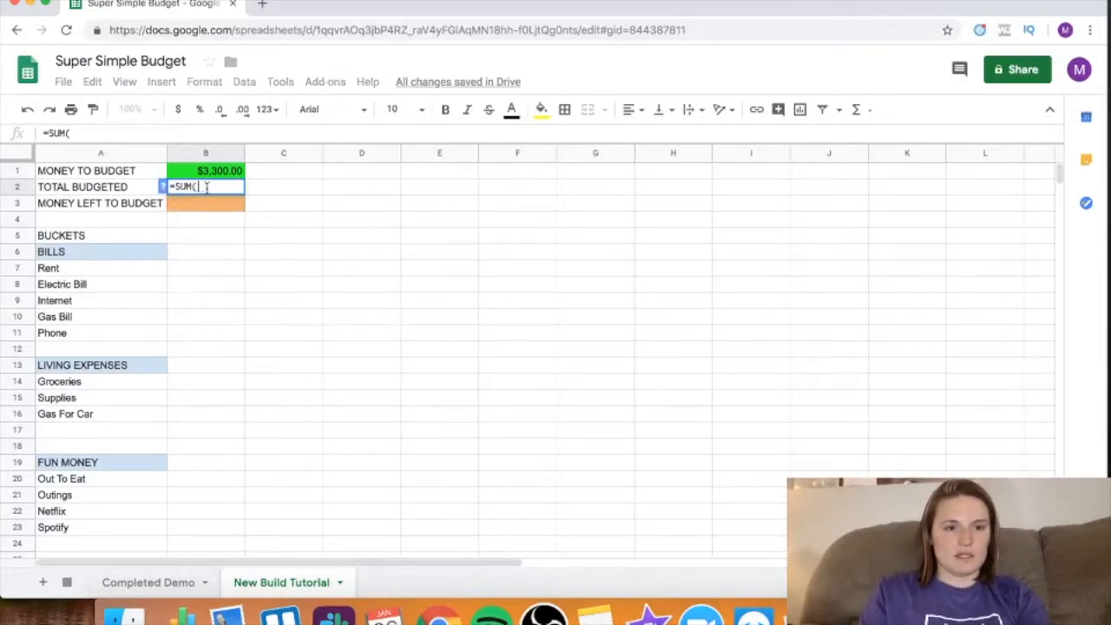
pyautogui.click(200, 257)
pyautogui.moveTo(202, 257); pyautogui.dragTo(199, 531)
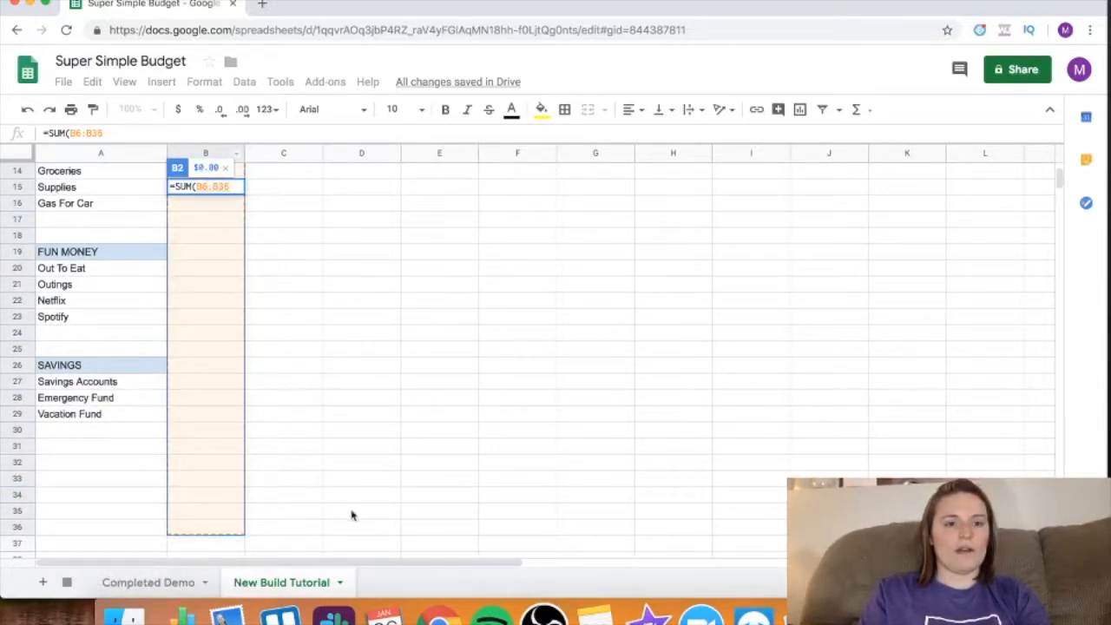
pyautogui.scroll(5, 217, 464)
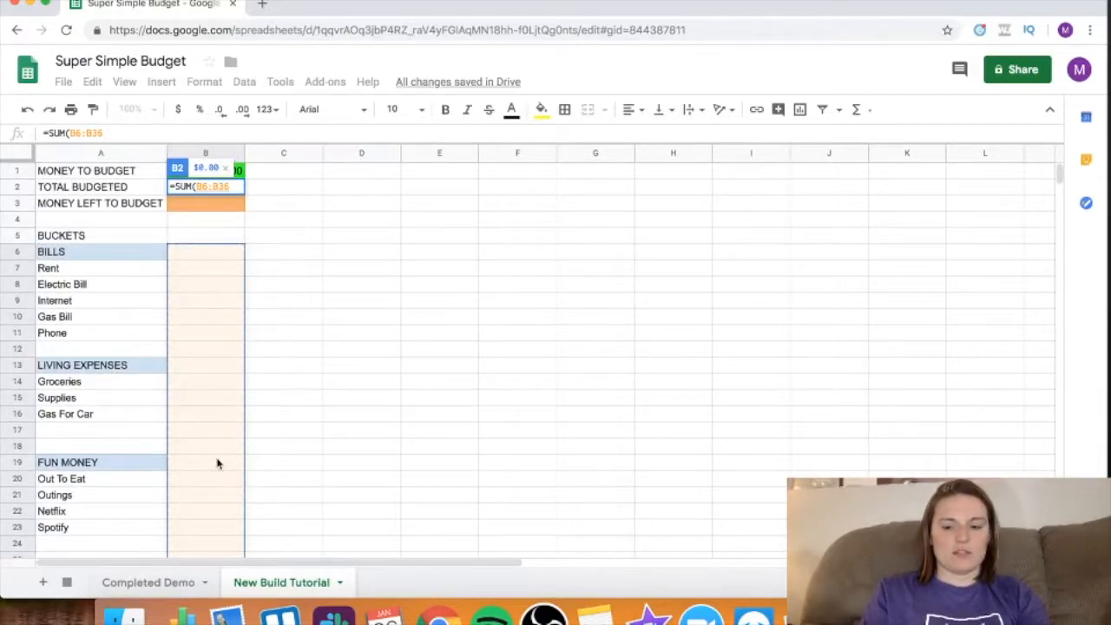
pyautogui.press('Return')
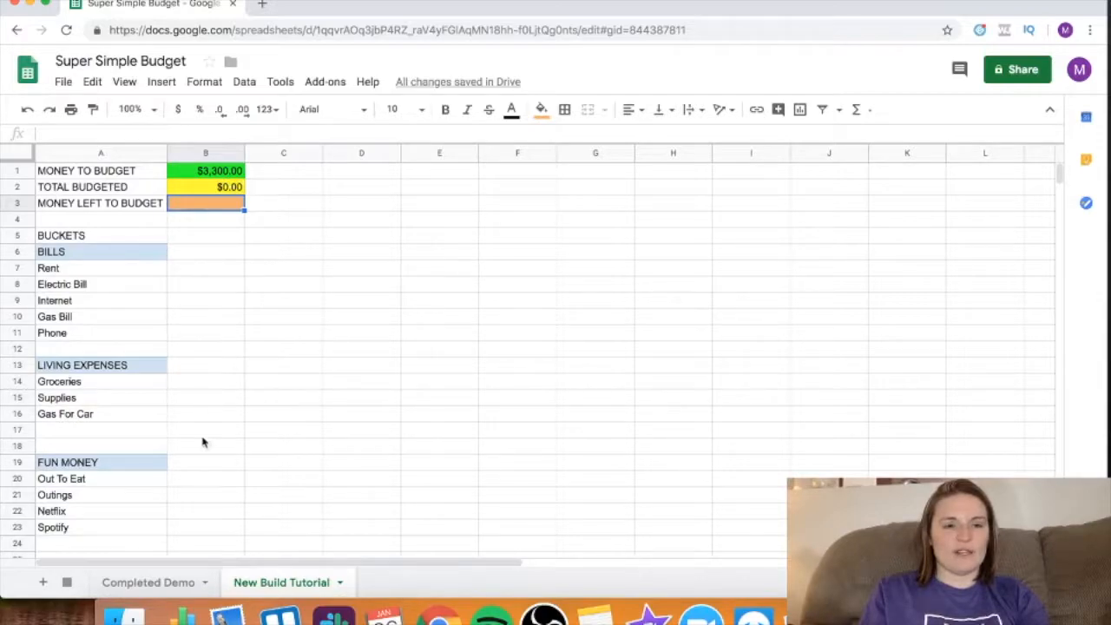
# - Test the TOTAL BUDGETED formula with an amount of 10 for Rent in B7, and undo that entry
pyautogui.click(191, 271)
pyautogui.write('10')
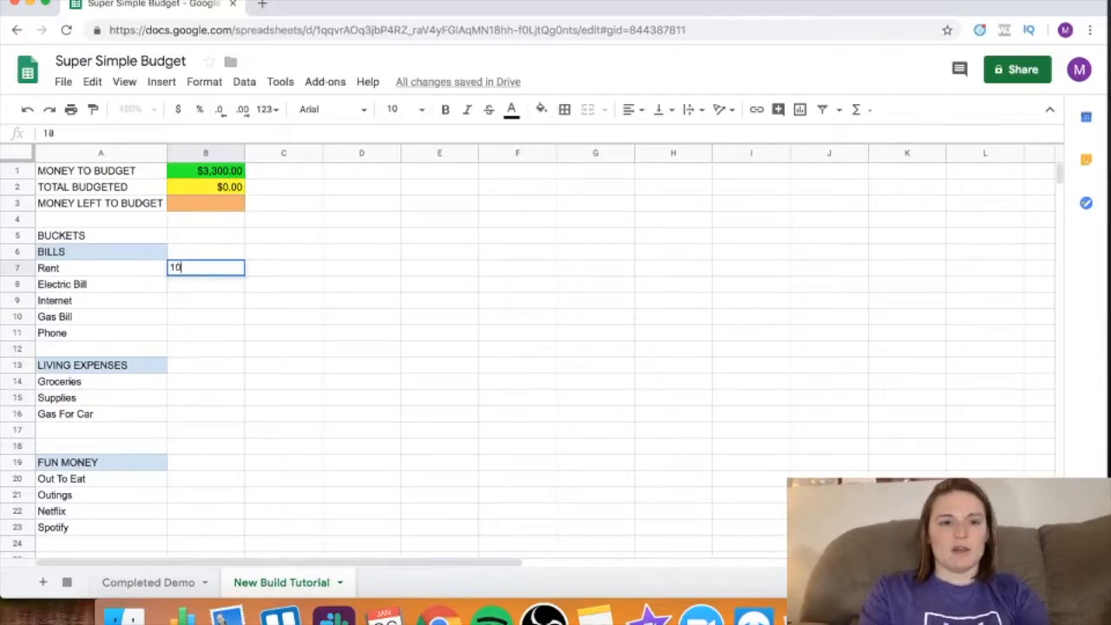
pyautogui.press('Return')
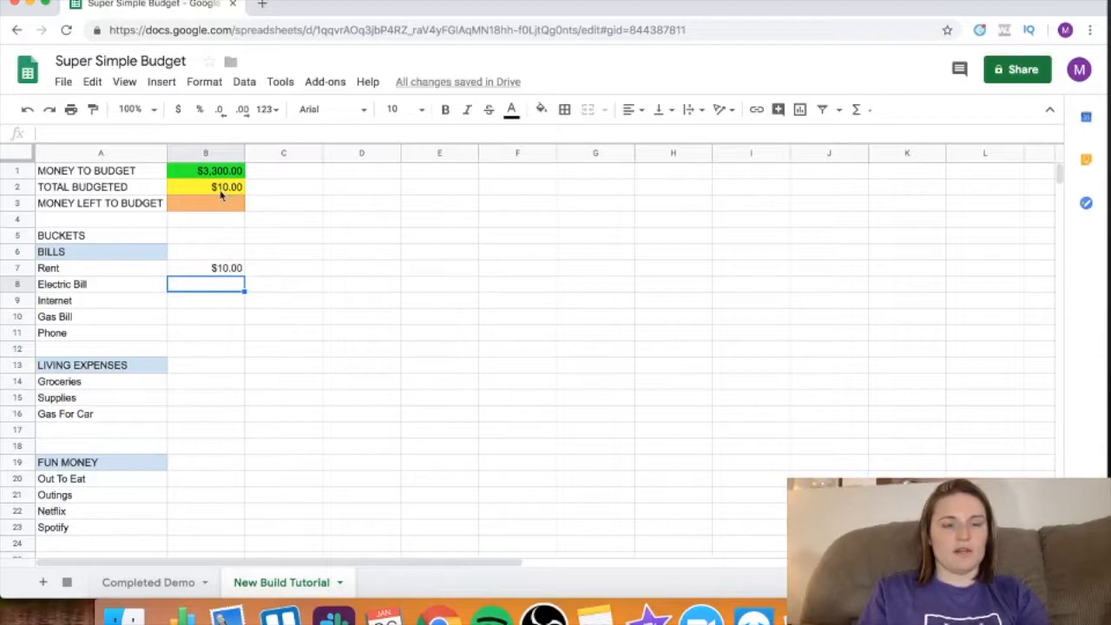
pyautogui.hotkey('ctrl', 'z')
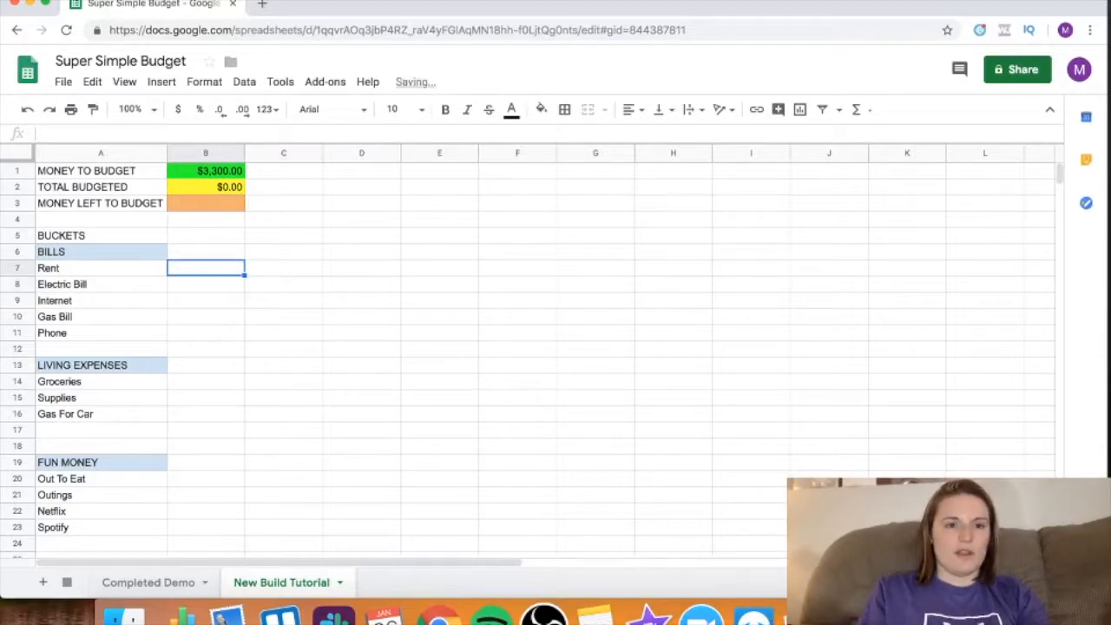
# - Enter the formula =B1-B2 in the MONEY LEFT TO BUDGET cell B3
pyautogui.click(213, 205)
pyautogui.click(124, 208)
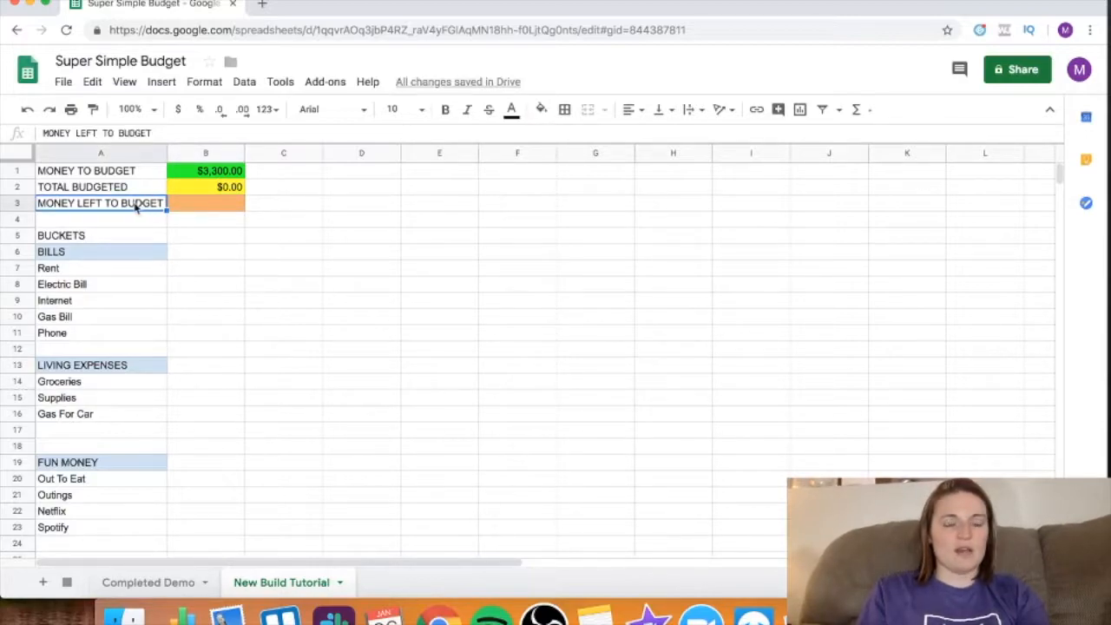
pyautogui.click(200, 208)
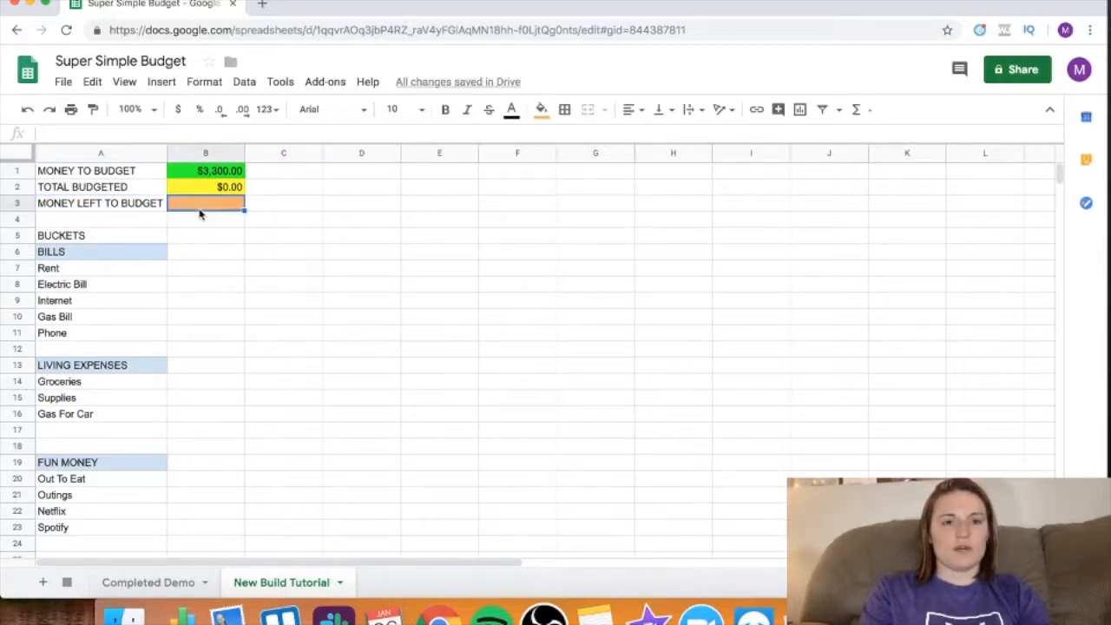
pyautogui.write('=')
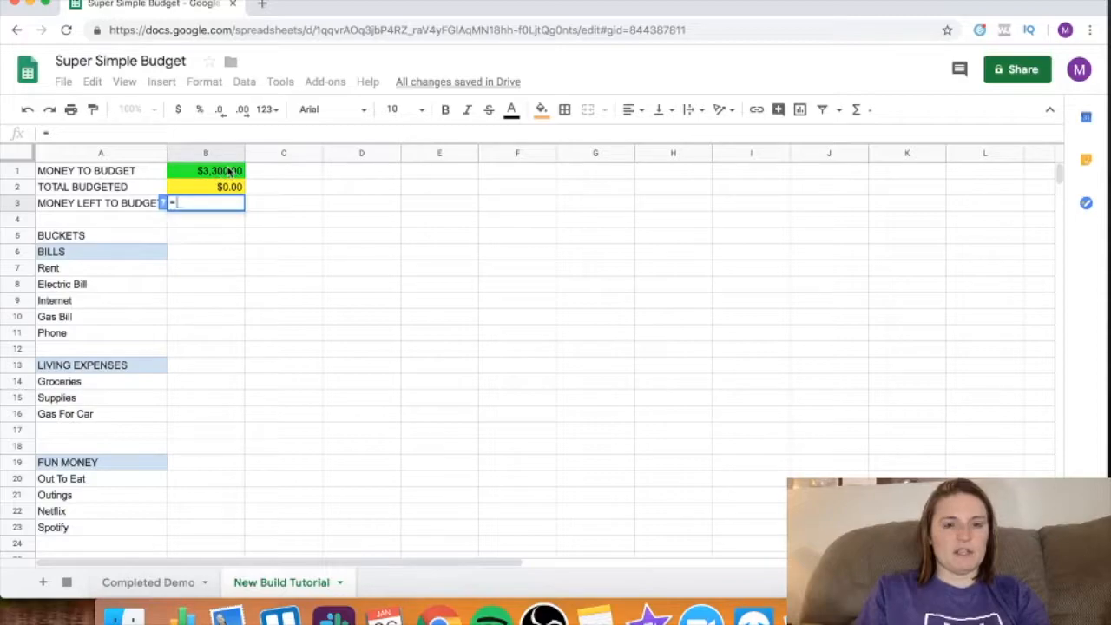
pyautogui.click(229, 171)
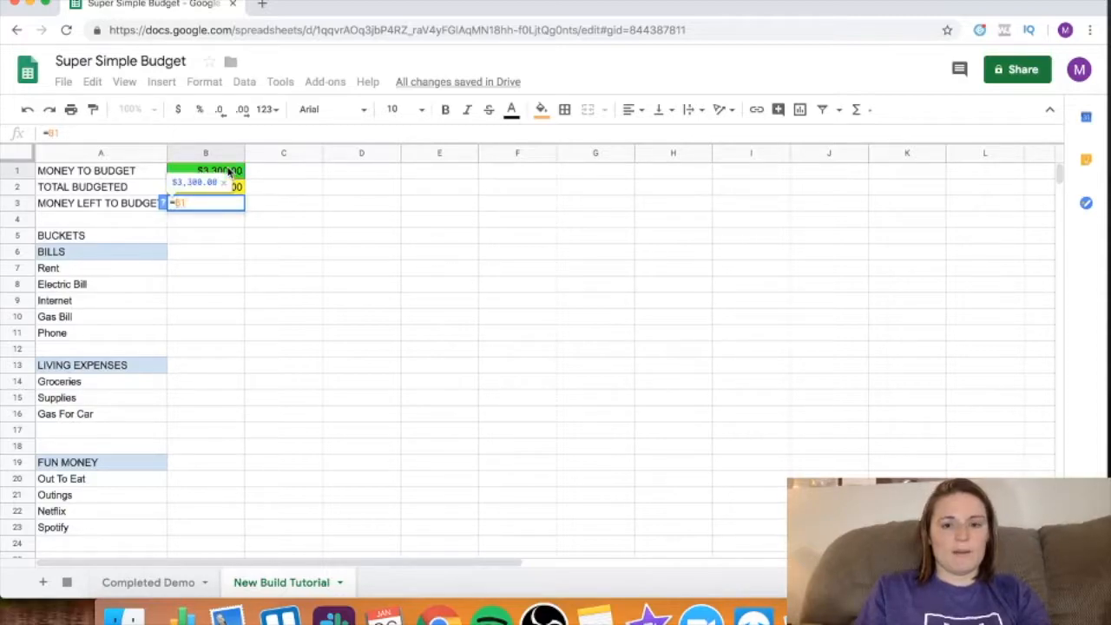
pyautogui.write('-')
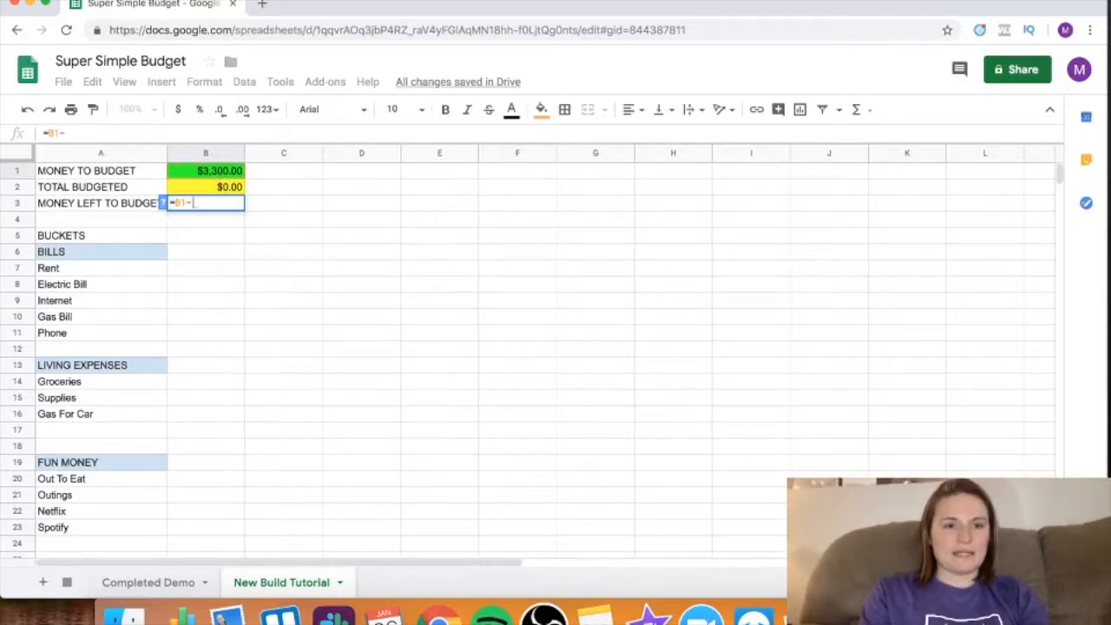
pyautogui.click(225, 188)
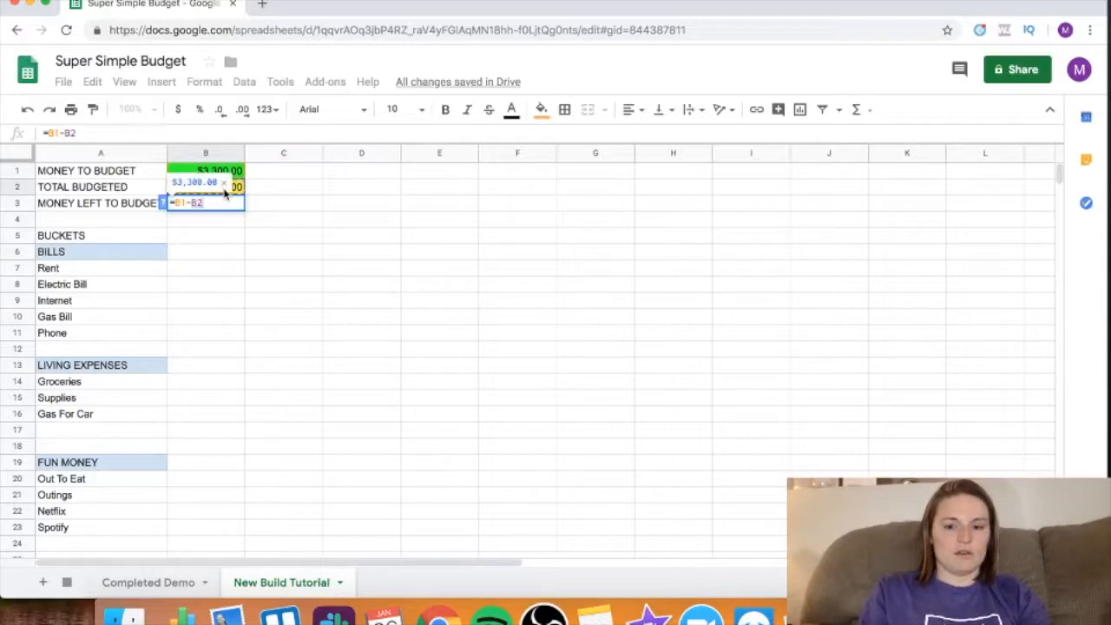
pyautogui.press('Return')
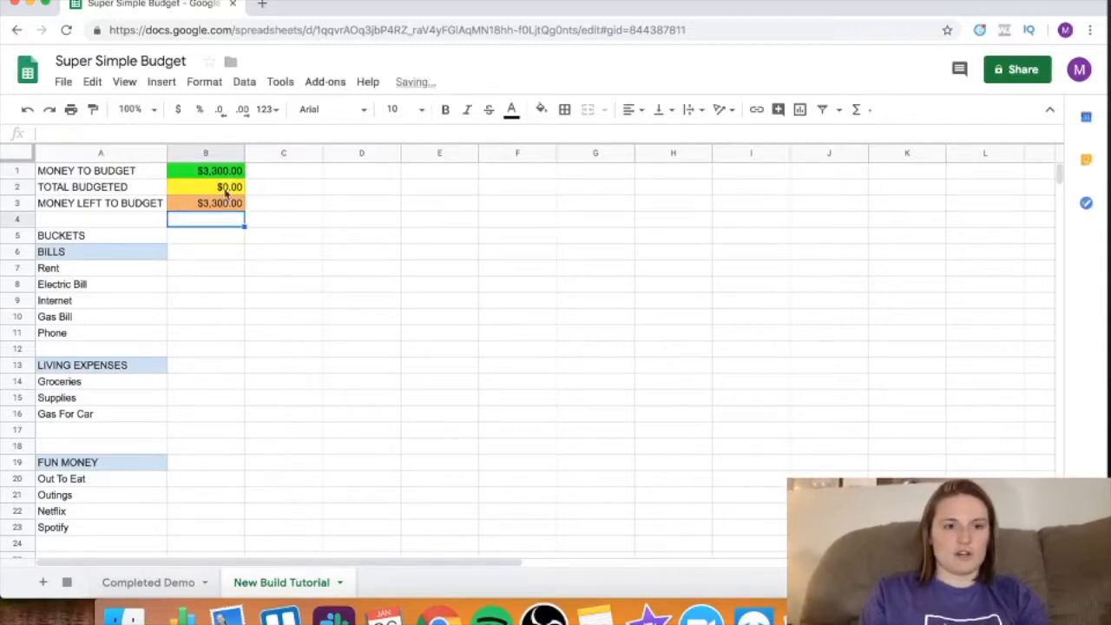
# - Test the summary formulas with 10 for Rent in B7 and 50 for Electric Bill in B8, and clear both entries
pyautogui.click(233, 175)
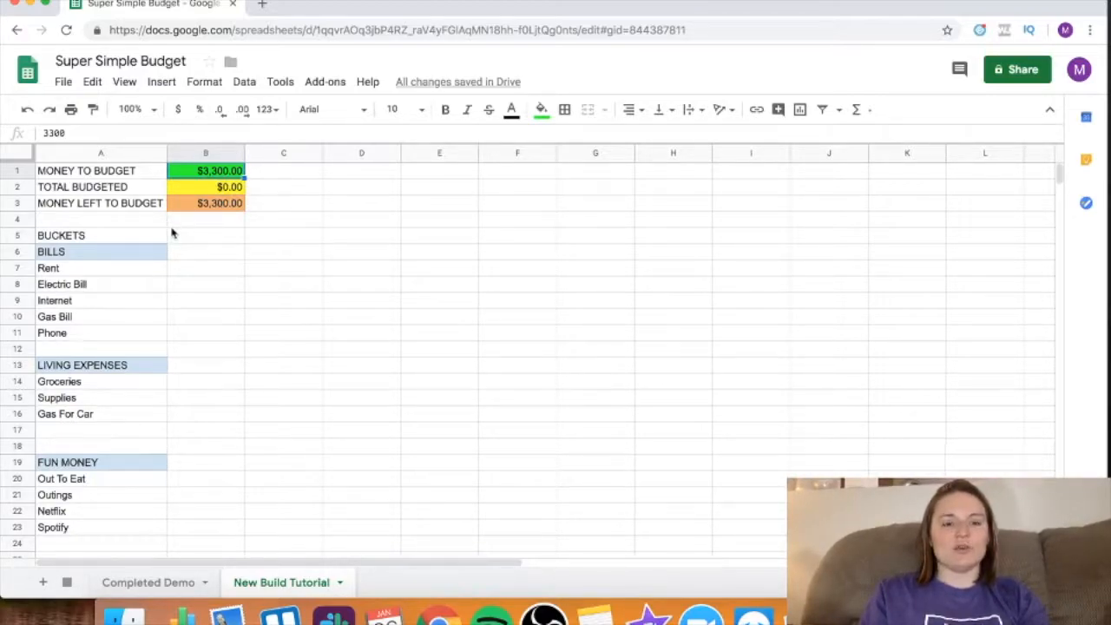
pyautogui.click(200, 272)
pyautogui.write('10')
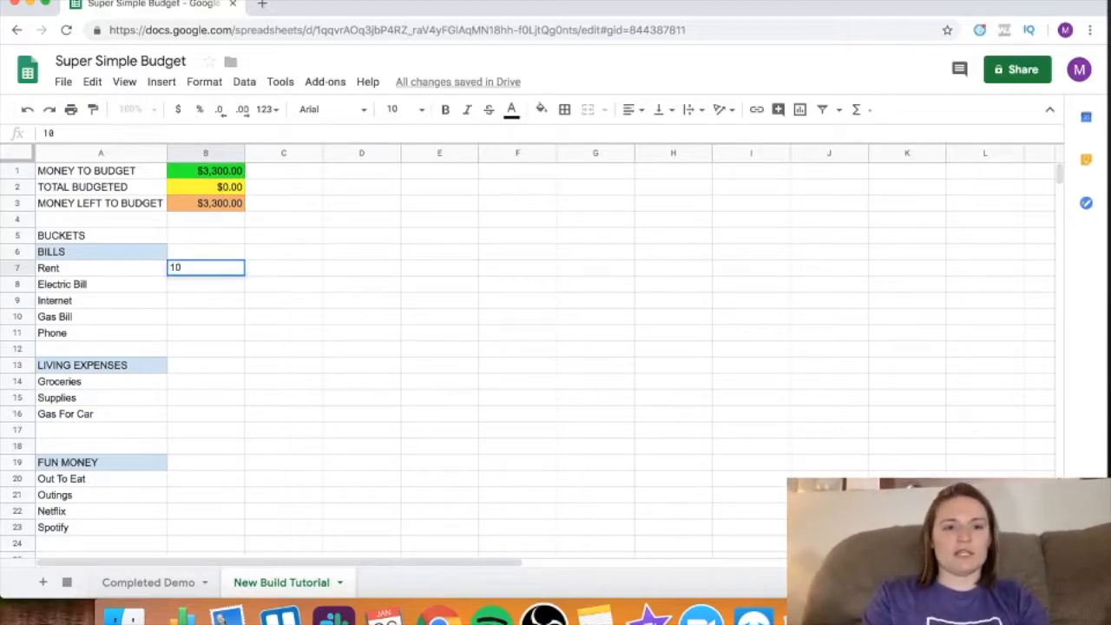
pyautogui.press('Return')
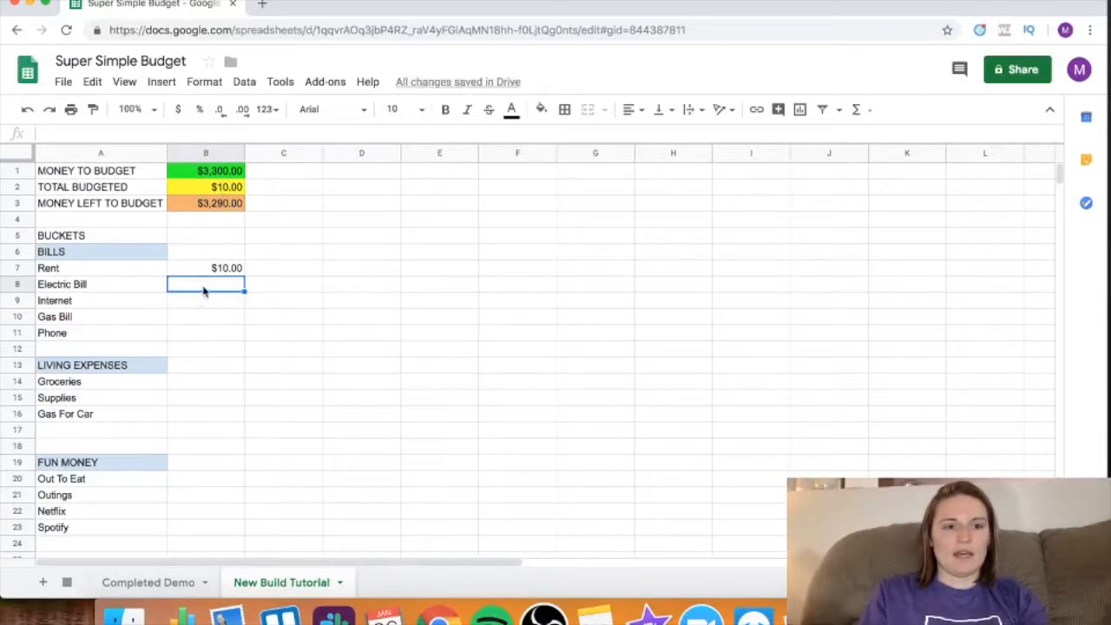
pyautogui.write('50')
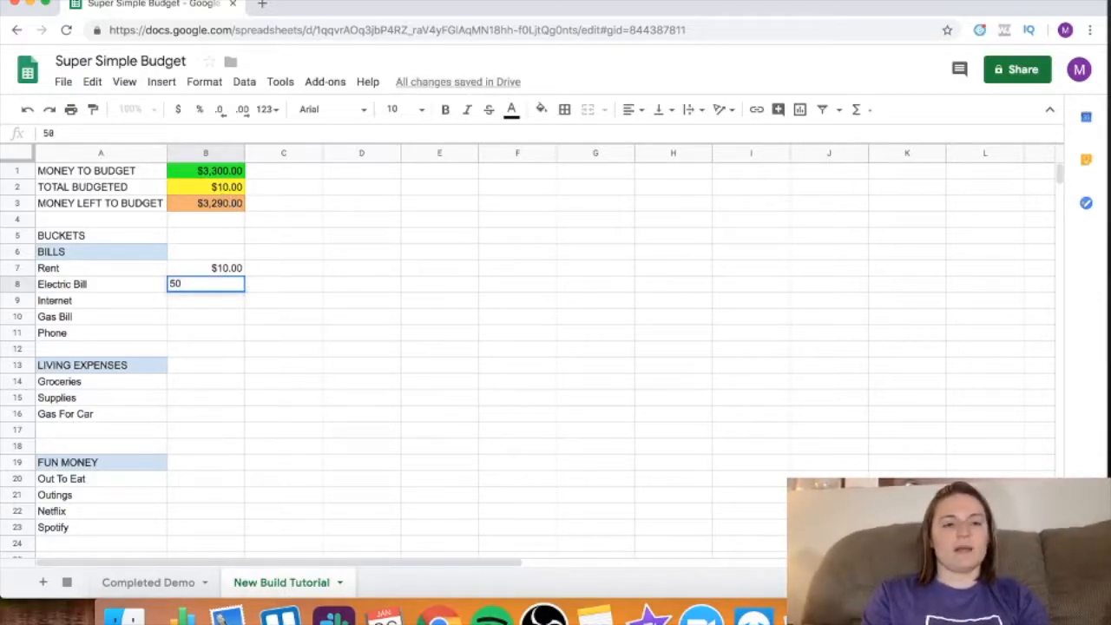
pyautogui.press('Return')
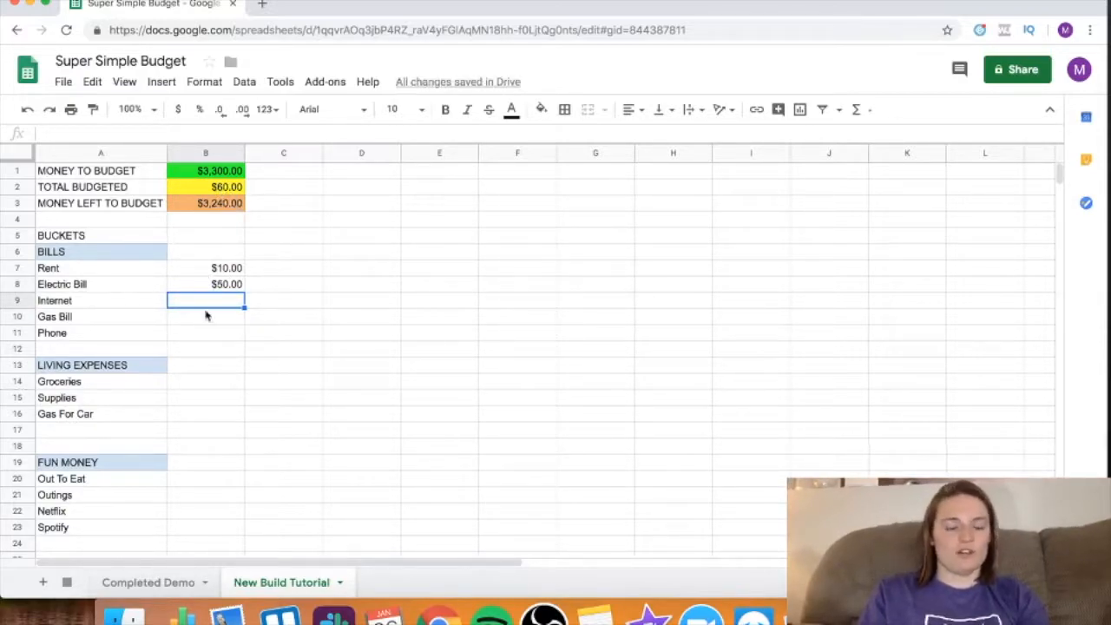
pyautogui.click(232, 286)
pyautogui.press('Delete')
pyautogui.press('Up')
pyautogui.press('Delete')
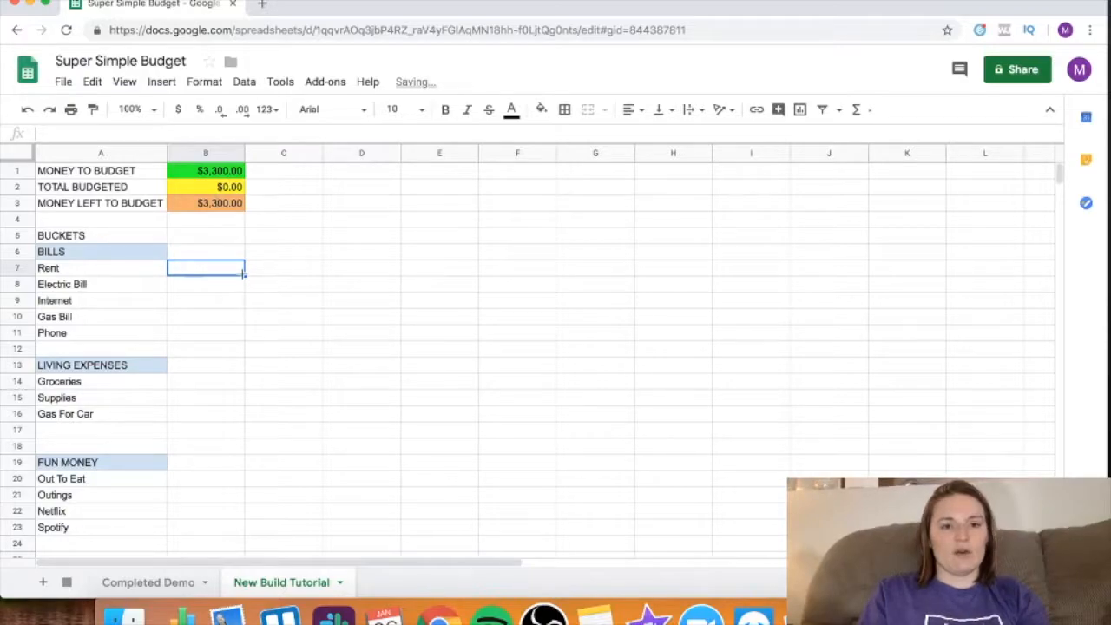
# - Examine the summary cells and budgeted amounts down to SAVINGS on the Completed Demo sheet, and return to New Build Tutorial
pyautogui.click(147, 582)
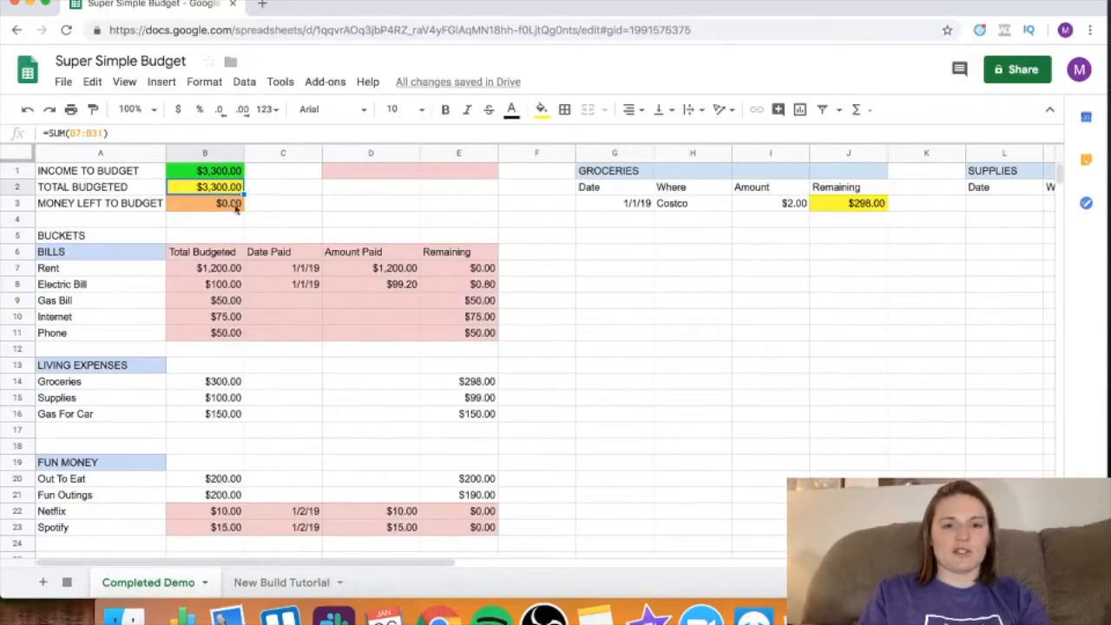
pyautogui.scroll(-4, 235, 438)
pyautogui.scroll(-1, 235, 439)
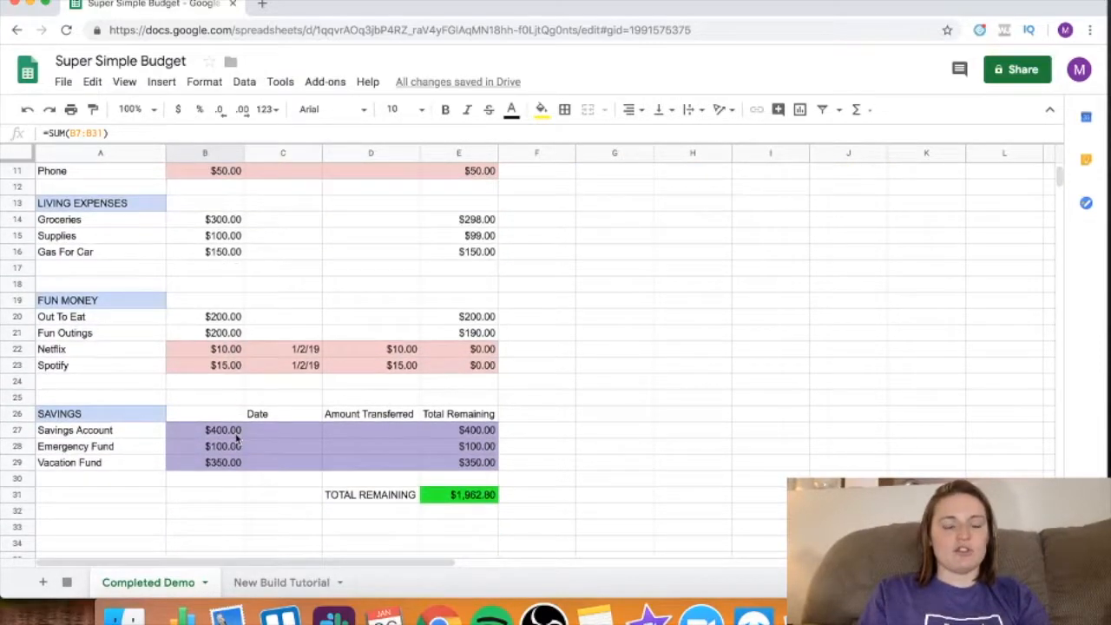
pyautogui.click(279, 582)
pyautogui.hscroll(1, 256, 431)
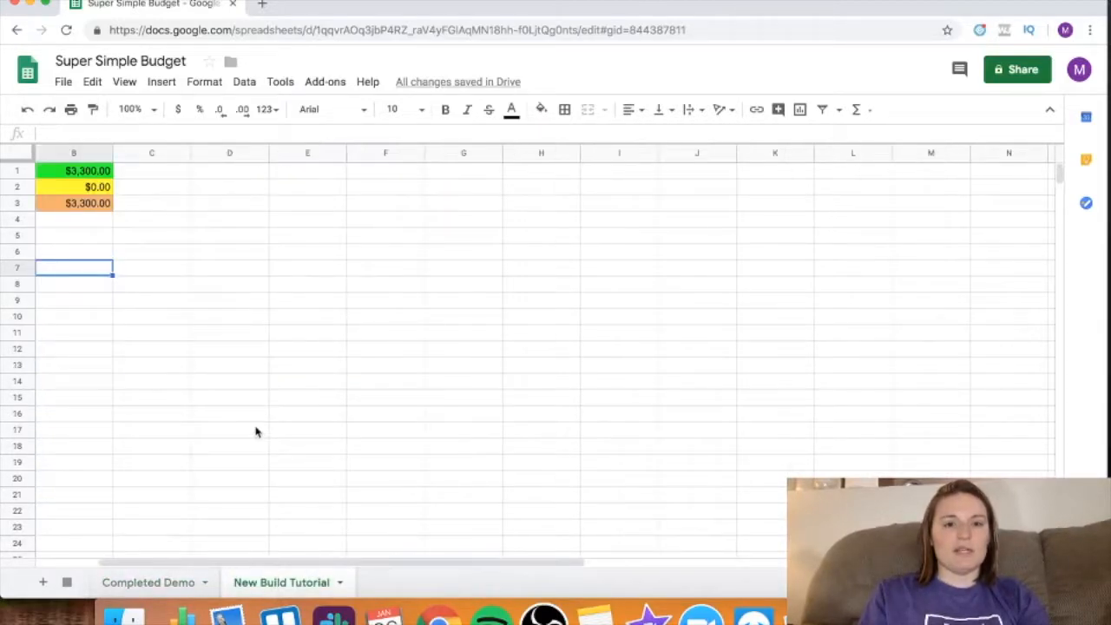
pyautogui.hscroll(-1, 231, 426)
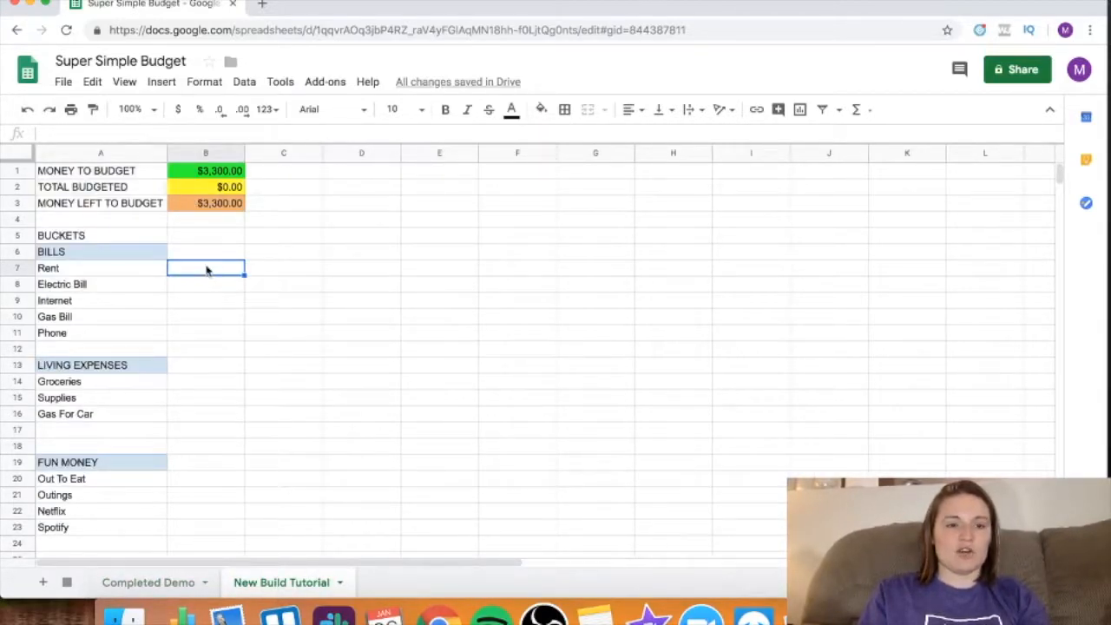
# - Review the empty budget cells beside the BILLS and LIVING EXPENSES items, and the item names Groceries to Gas For Car
pyautogui.click(197, 290)
pyautogui.click(199, 307)
pyautogui.click(197, 321)
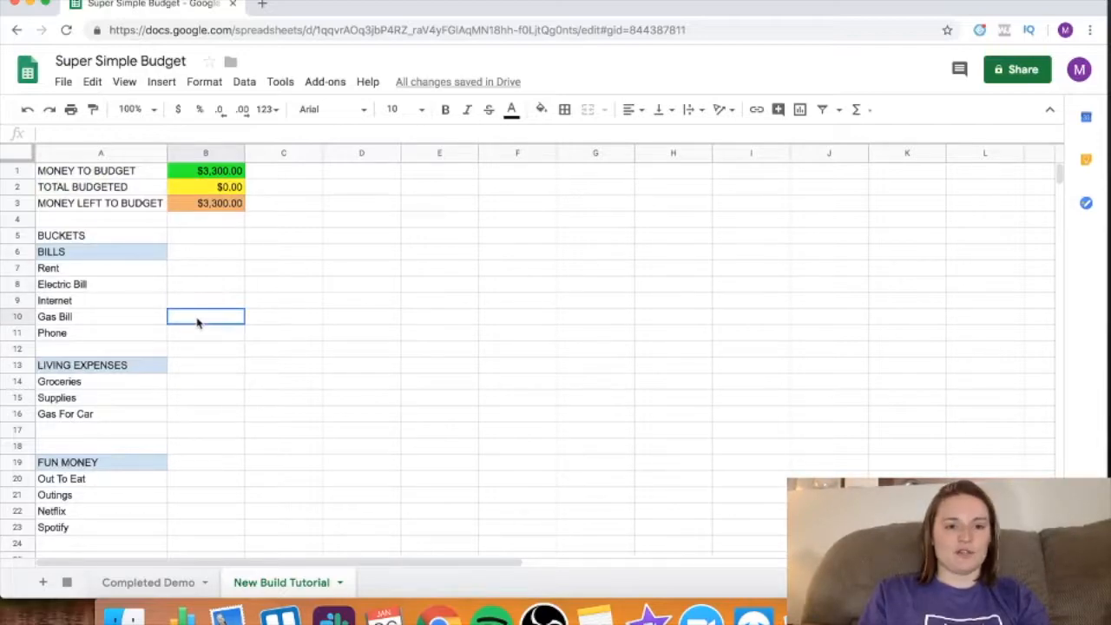
pyautogui.click(196, 333)
pyautogui.click(195, 382)
pyautogui.click(193, 401)
pyautogui.click(192, 415)
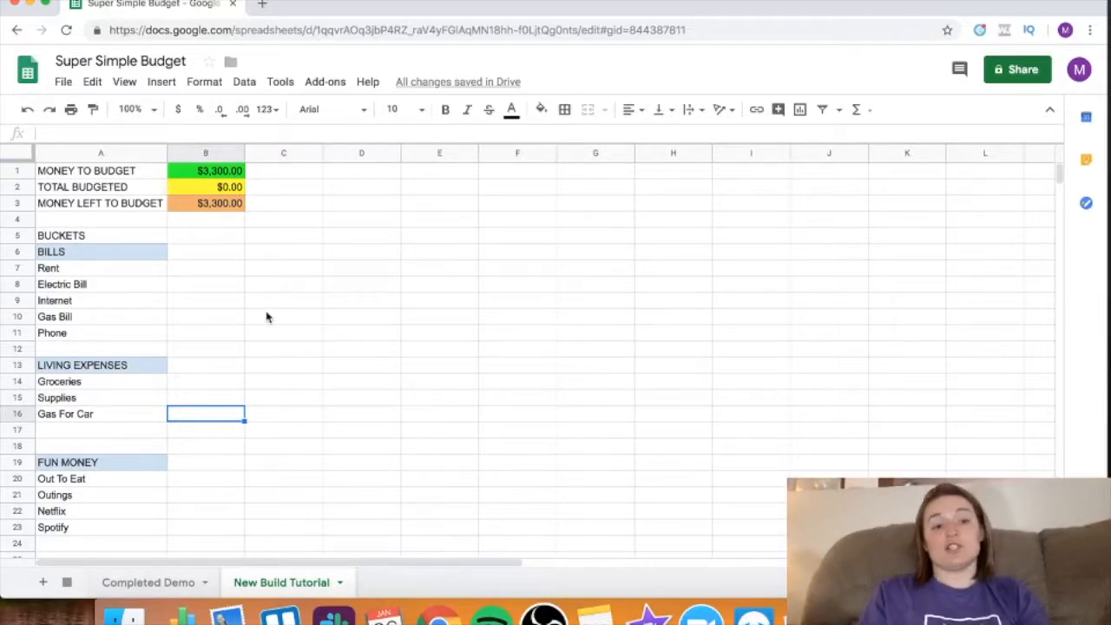
pyautogui.click(209, 273)
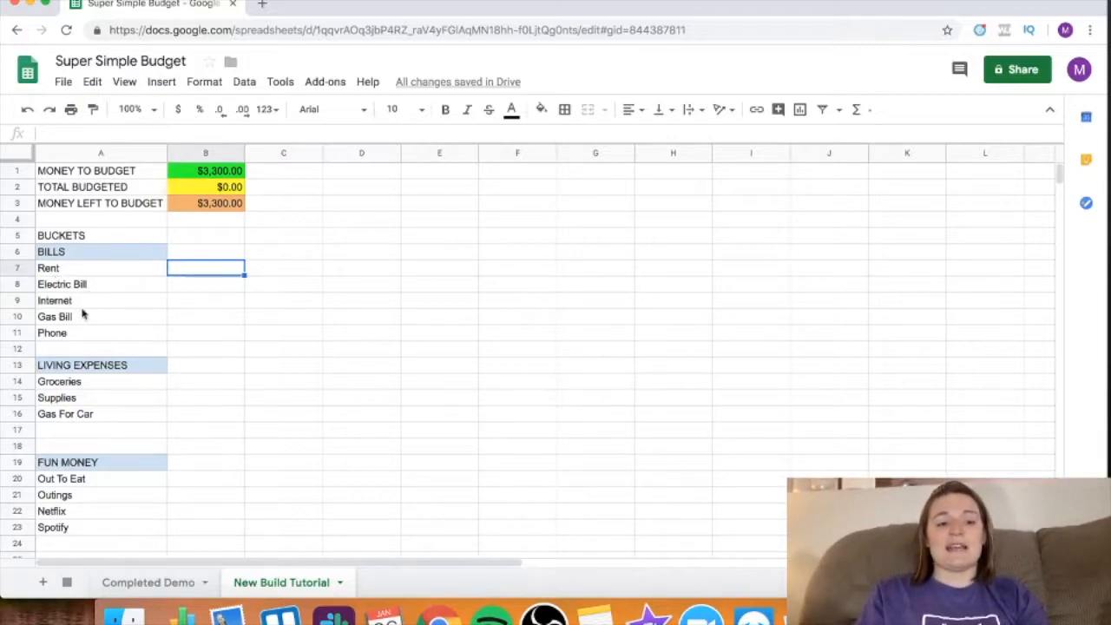
pyautogui.click(65, 386)
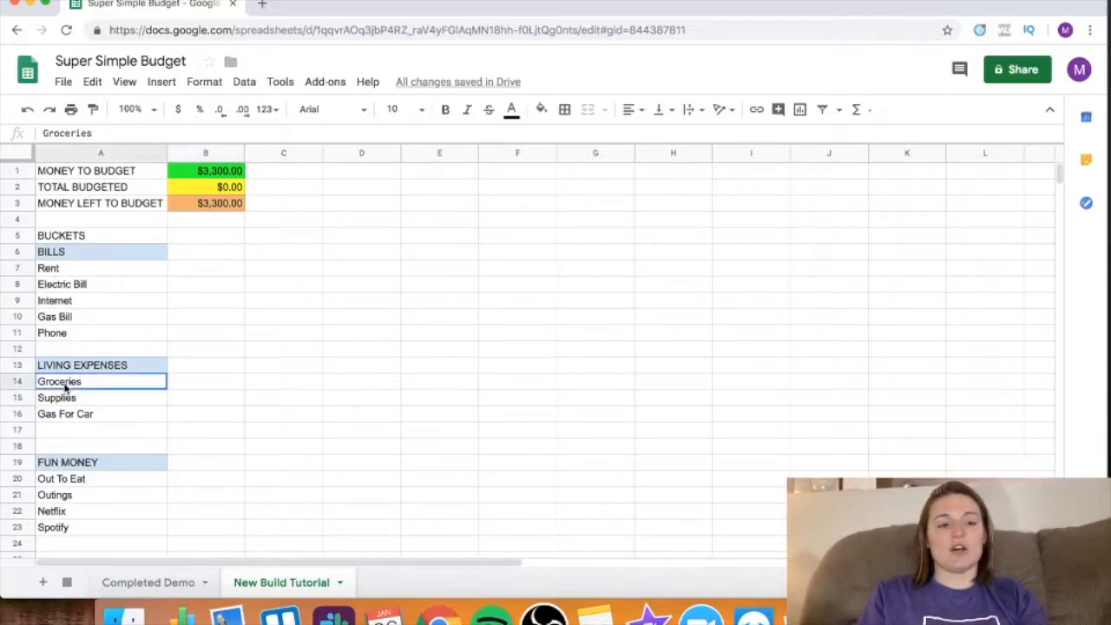
pyautogui.moveTo(64, 385); pyautogui.dragTo(67, 418)
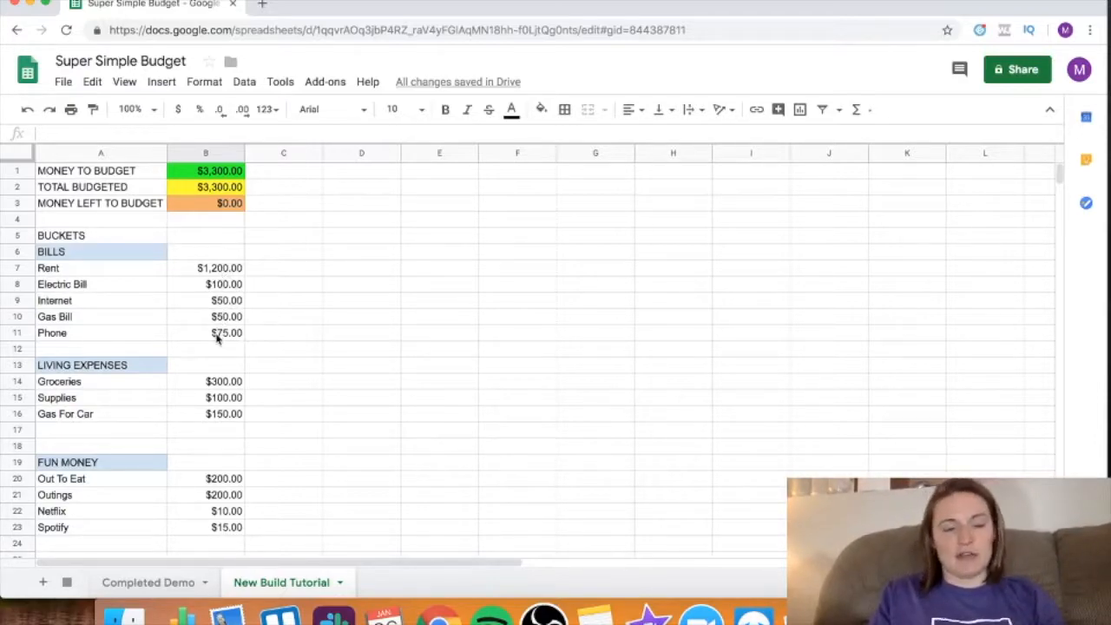
# - Examine the column headings B6:E6 of the BILLS section on the Completed Demo sheet
pyautogui.click(140, 583)
pyautogui.scroll(2, 349, 487)
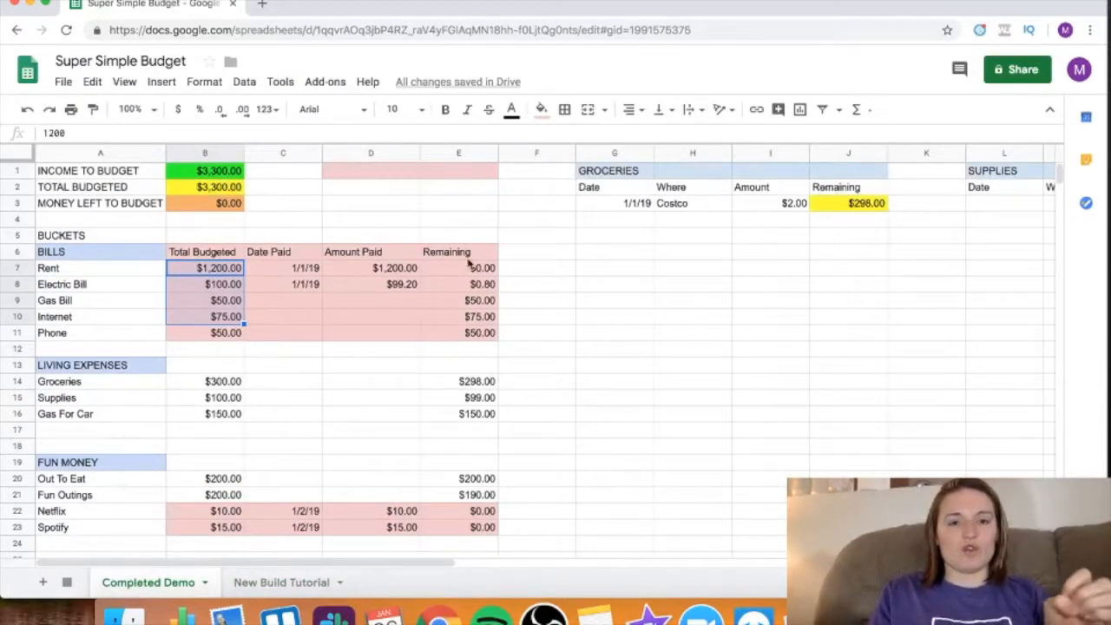
pyautogui.moveTo(464, 256); pyautogui.dragTo(206, 256)
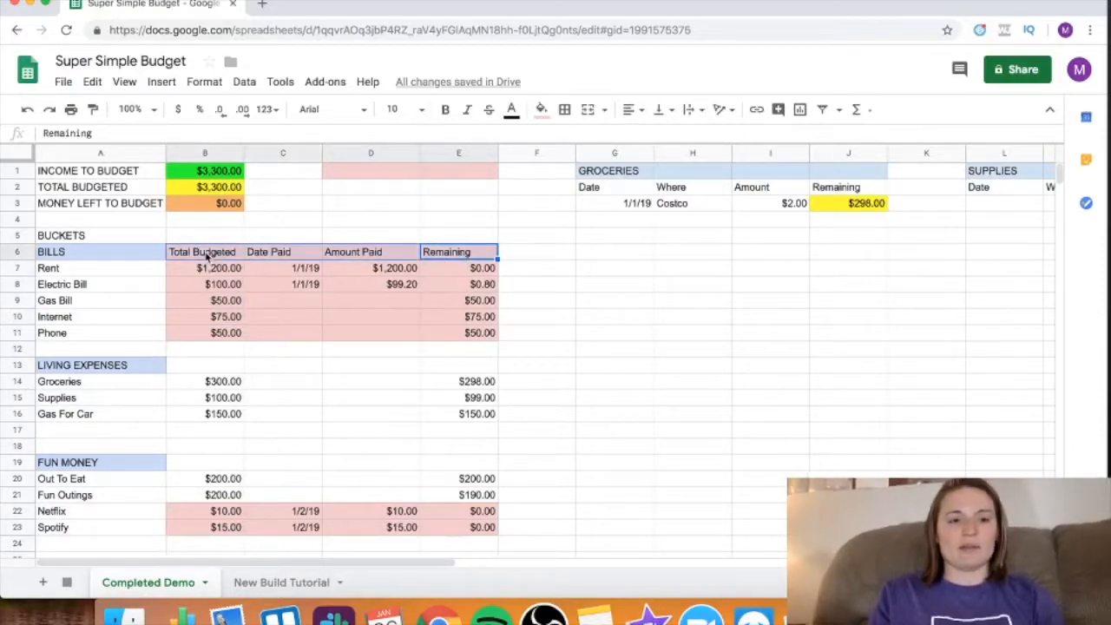
# - Fill the BILLS item names Rent to Phone in A7:A11 on the New Build Tutorial sheet with light red
pyautogui.click(268, 584)
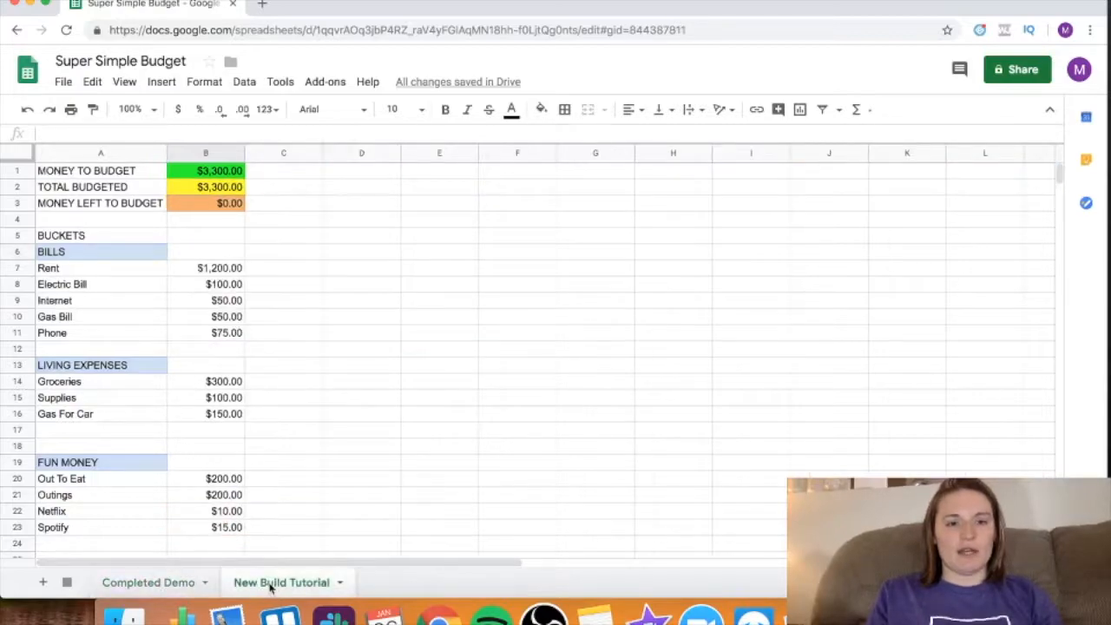
pyautogui.click(83, 270)
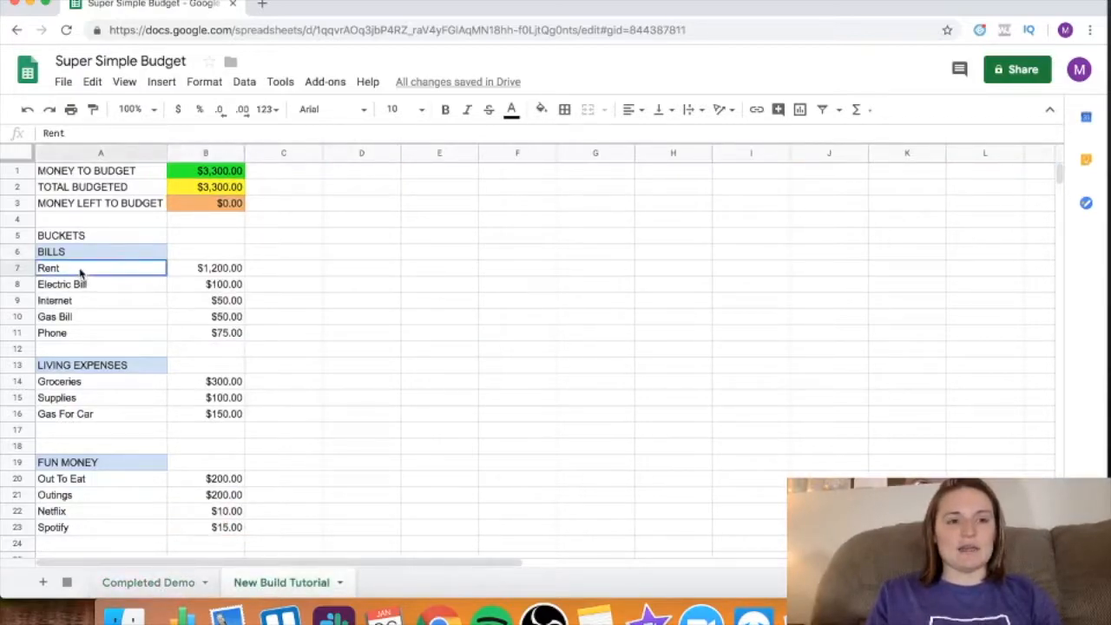
pyautogui.keyDown('shift'); pyautogui.click(155, 337); pyautogui.keyUp('shift')
pyautogui.click(541, 110)
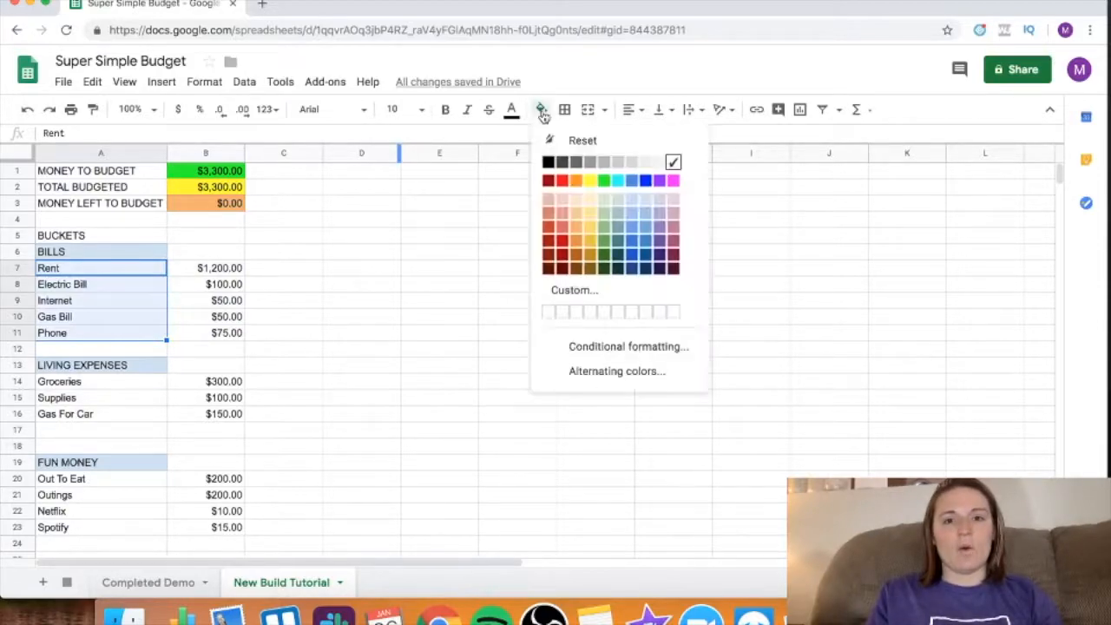
pyautogui.click(560, 202)
pyautogui.click(314, 292)
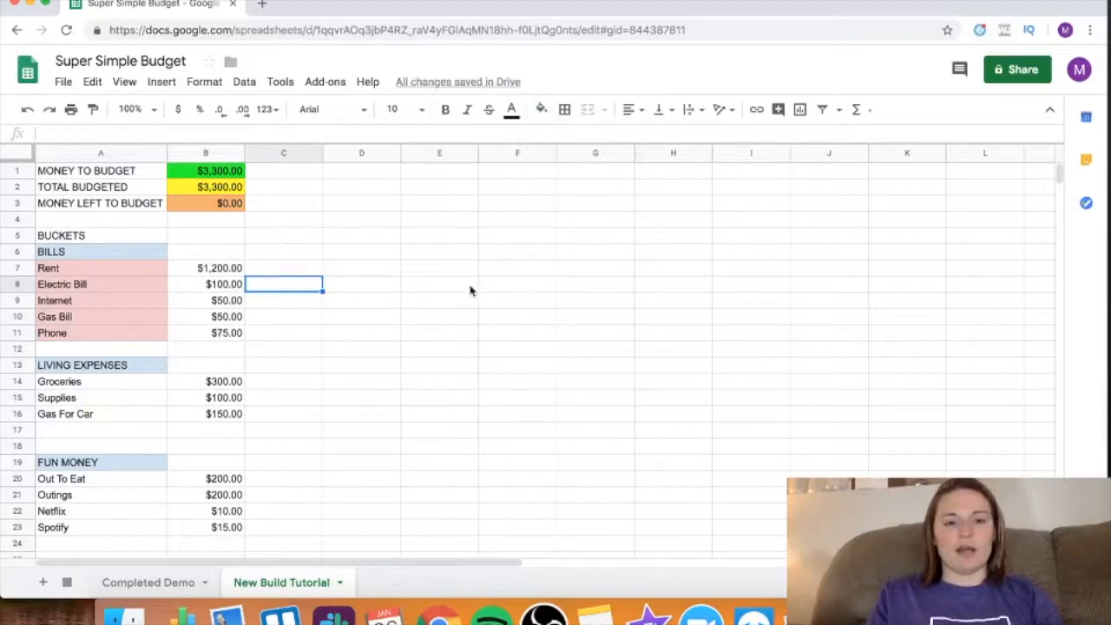
# - Enter the BILLS column headings Total Budgeted, Date Paid and Amount Paid in B6:D6 on New Build Tutorial, following the Completed Demo sheet
pyautogui.click(198, 253)
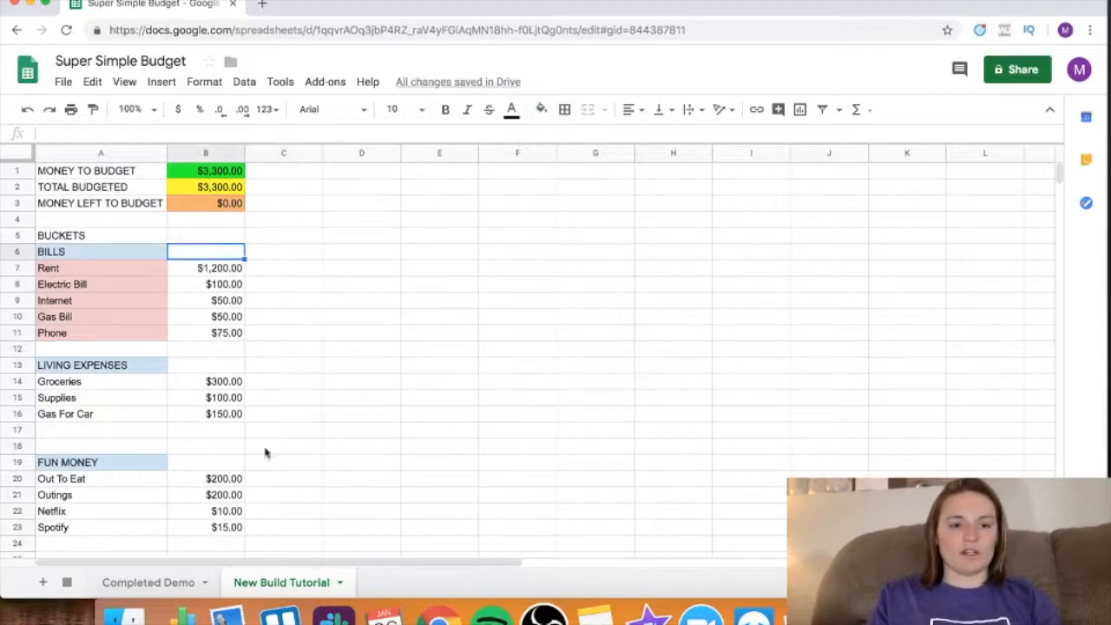
pyautogui.click(171, 582)
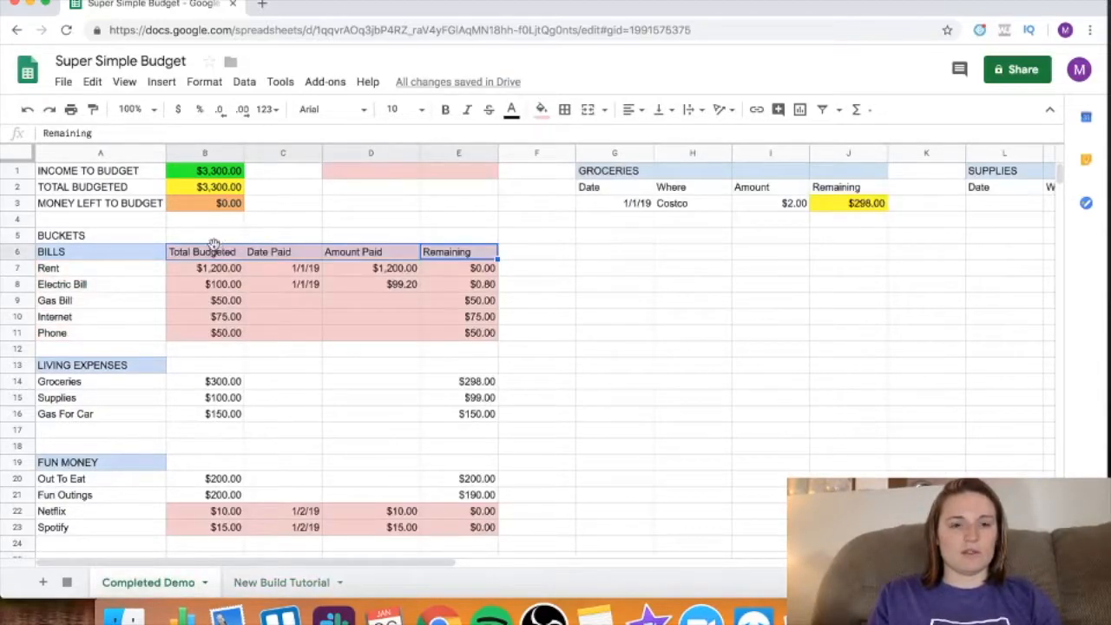
pyautogui.click(253, 581)
pyautogui.write('Total Budgeted')
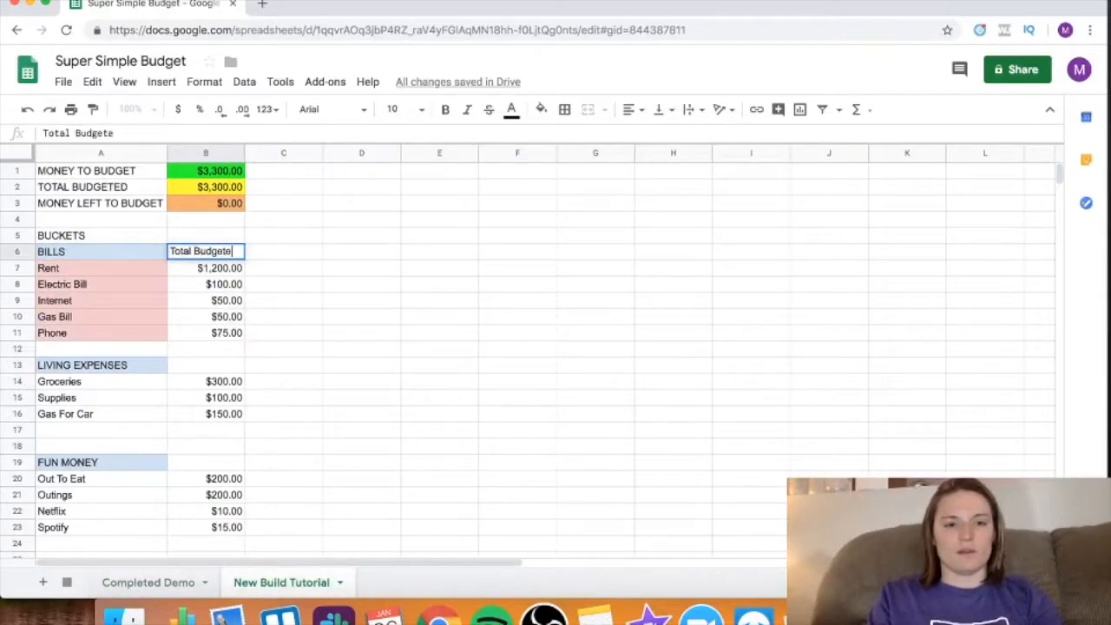
pyautogui.press('Tab')
pyautogui.write('D')
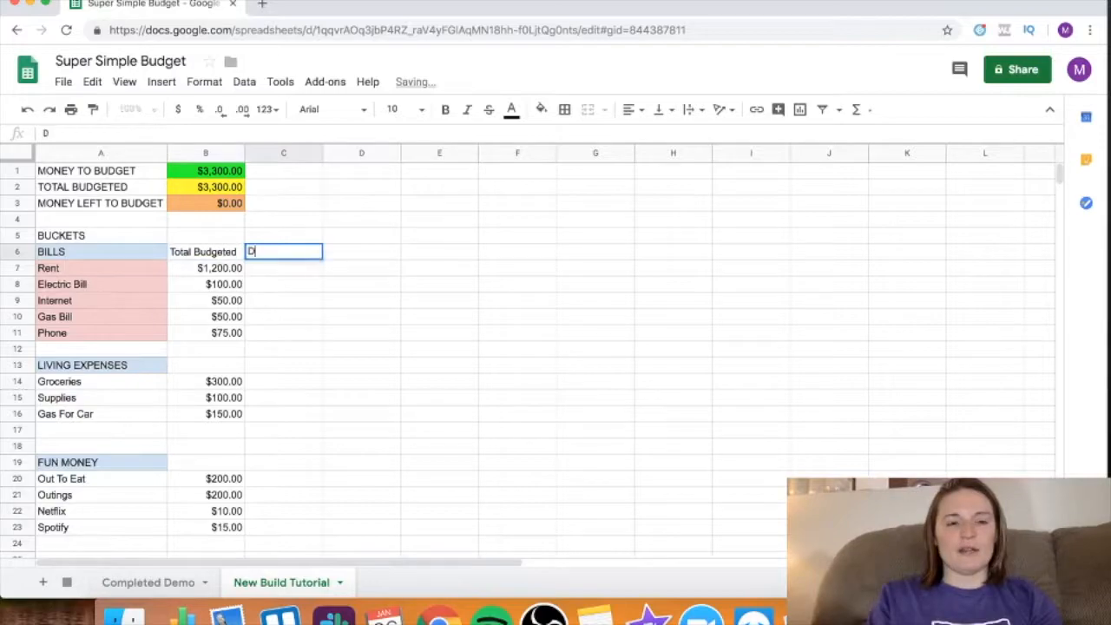
pyautogui.write('ate Paid')
pyautogui.press('Tab')
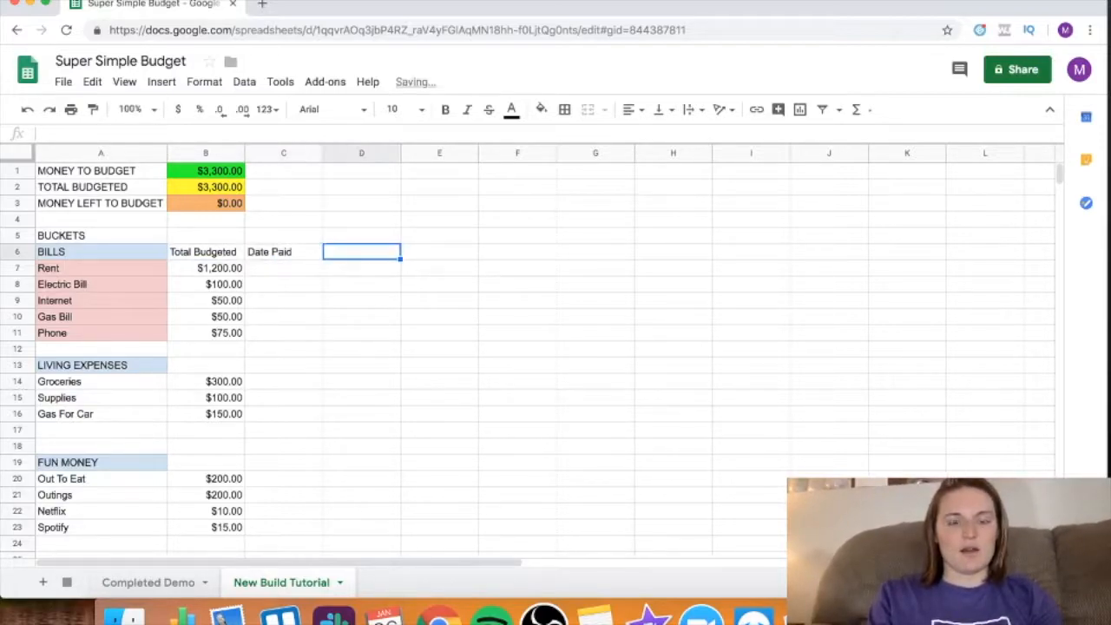
pyautogui.write('Amoun')
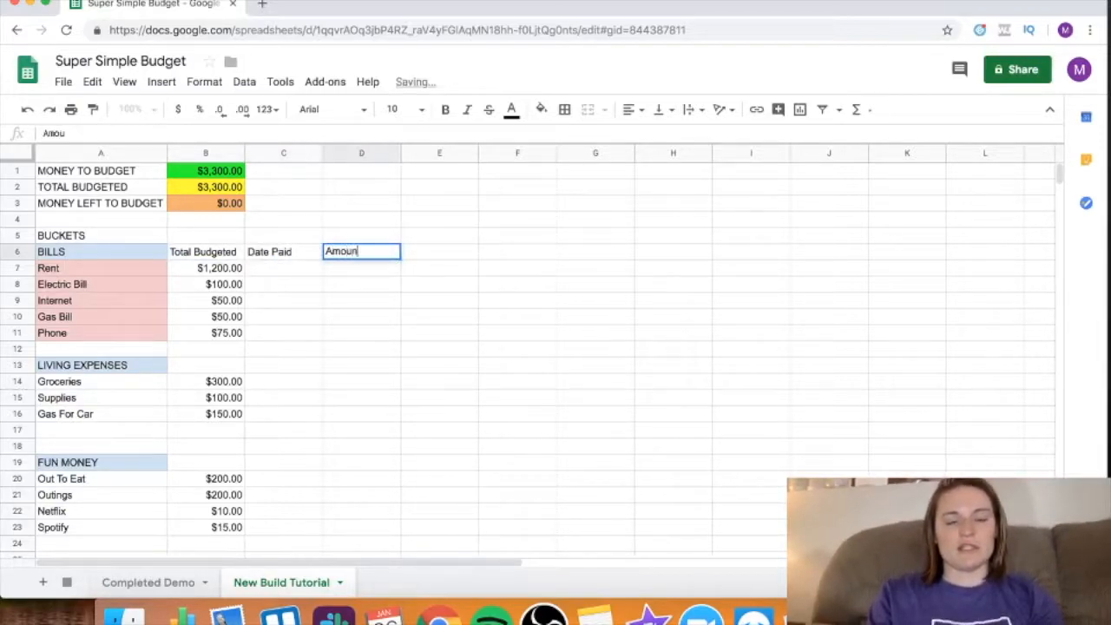
pyautogui.write('t Paid')
pyautogui.press('Tab')
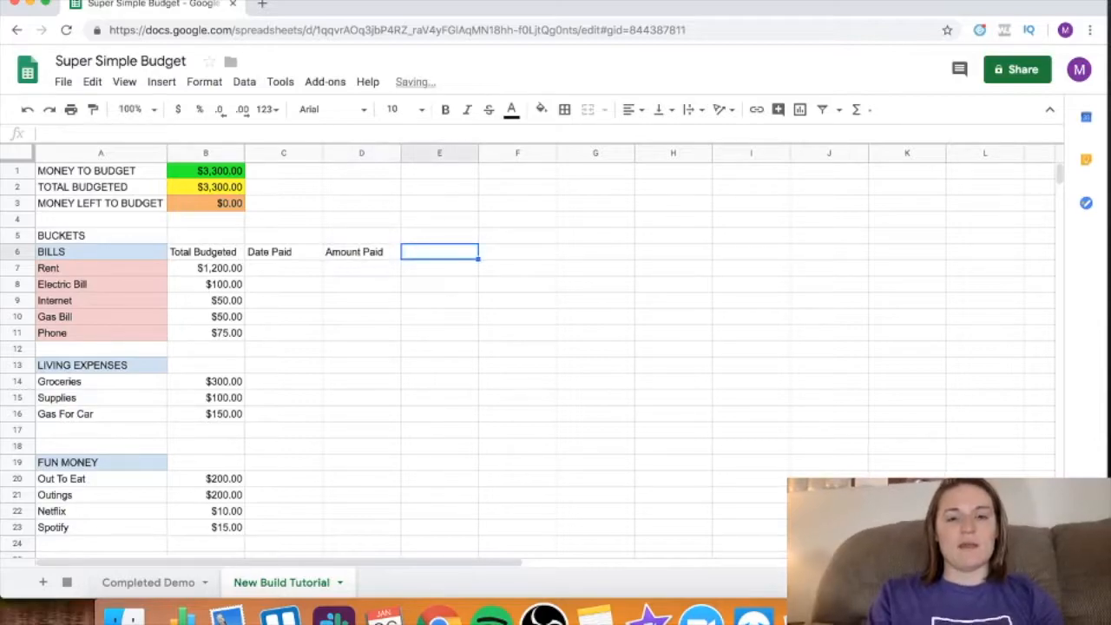
# - Check the last BILLS heading on the Completed Demo sheet and enter Remaining in E6 on New Build Tutorial
pyautogui.click(137, 582)
pyautogui.click(293, 582)
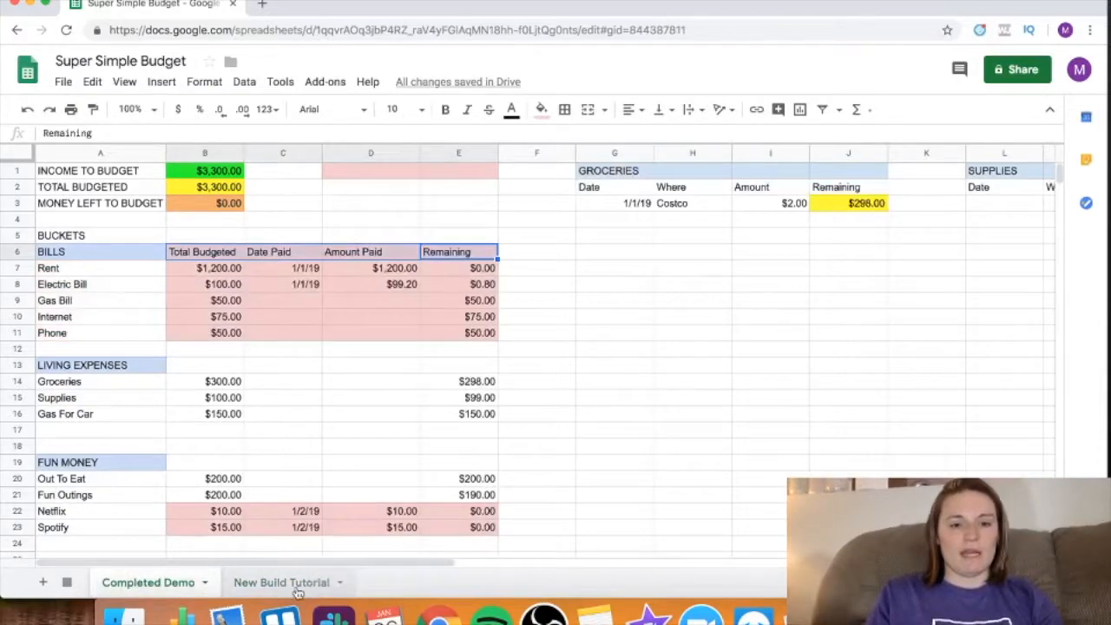
pyautogui.write('Remaining')
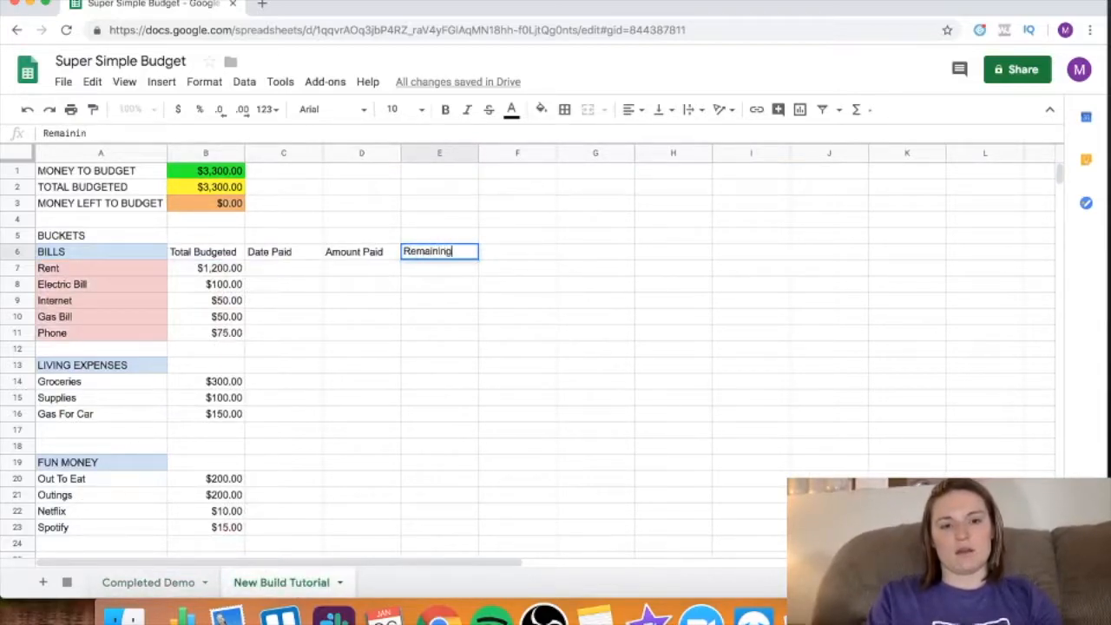
pyautogui.press('Return')
# - Fill the BILLS cells B7:E11 beside Rent to Phone with the same light red as the item names
pyautogui.moveTo(424, 271)
pyautogui.mouseDown()
pyautogui.moveTo(250, 278)
pyautogui.moveTo(206, 339)
pyautogui.mouseUp()
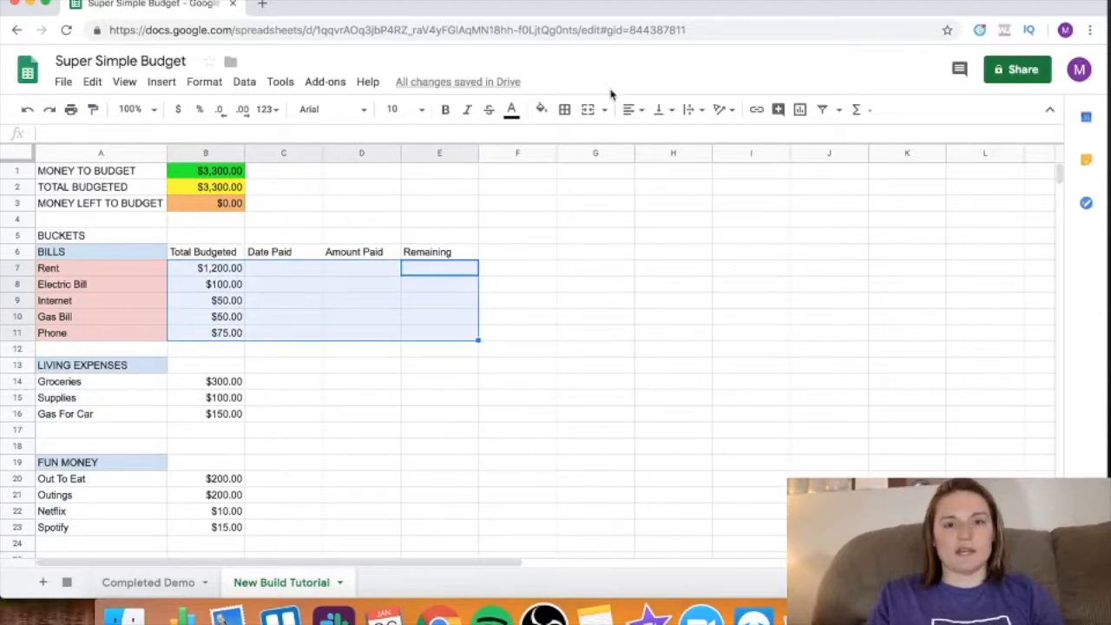
pyautogui.click(541, 110)
pyautogui.click(562, 200)
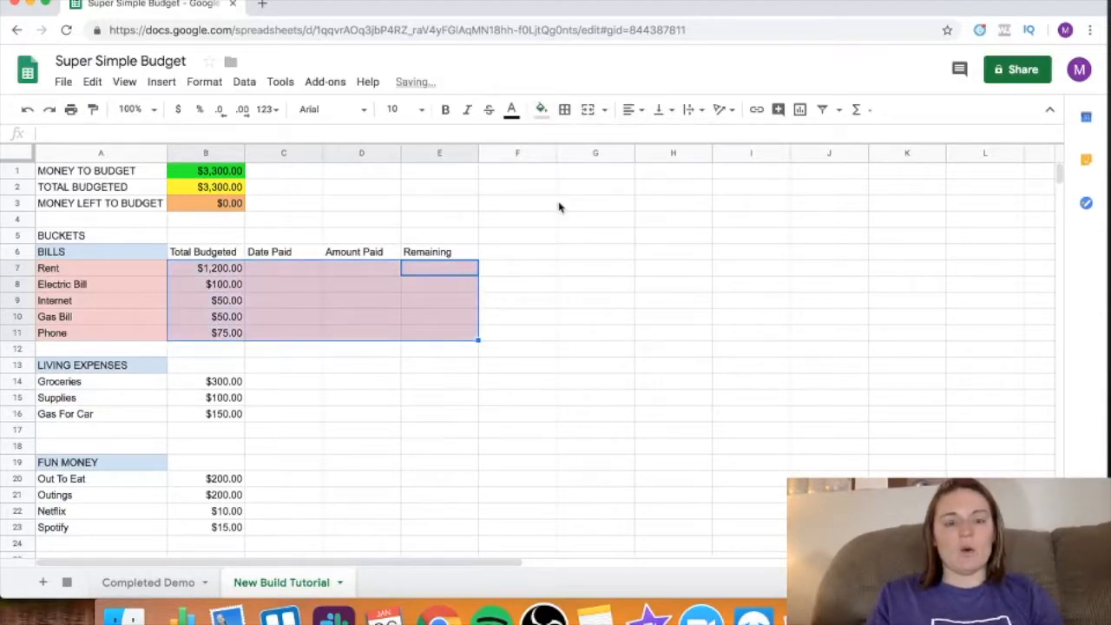
pyautogui.click(515, 319)
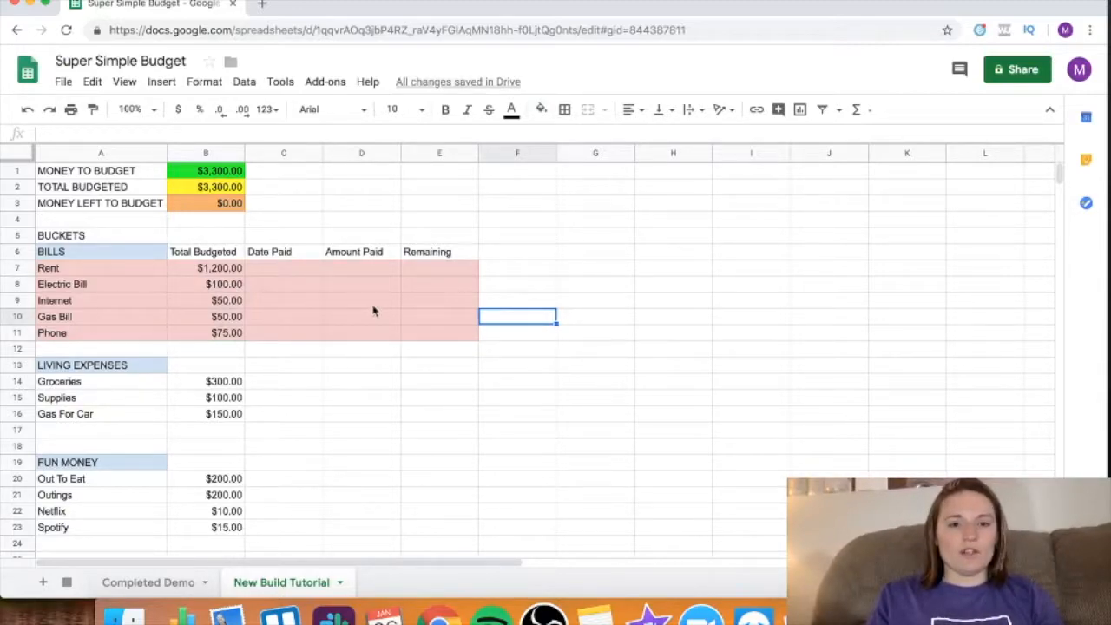
# - Enter the formula =B7-D7 in E7 to calculate the Remaining amount for Rent
pyautogui.scroll(-1, 373, 311)
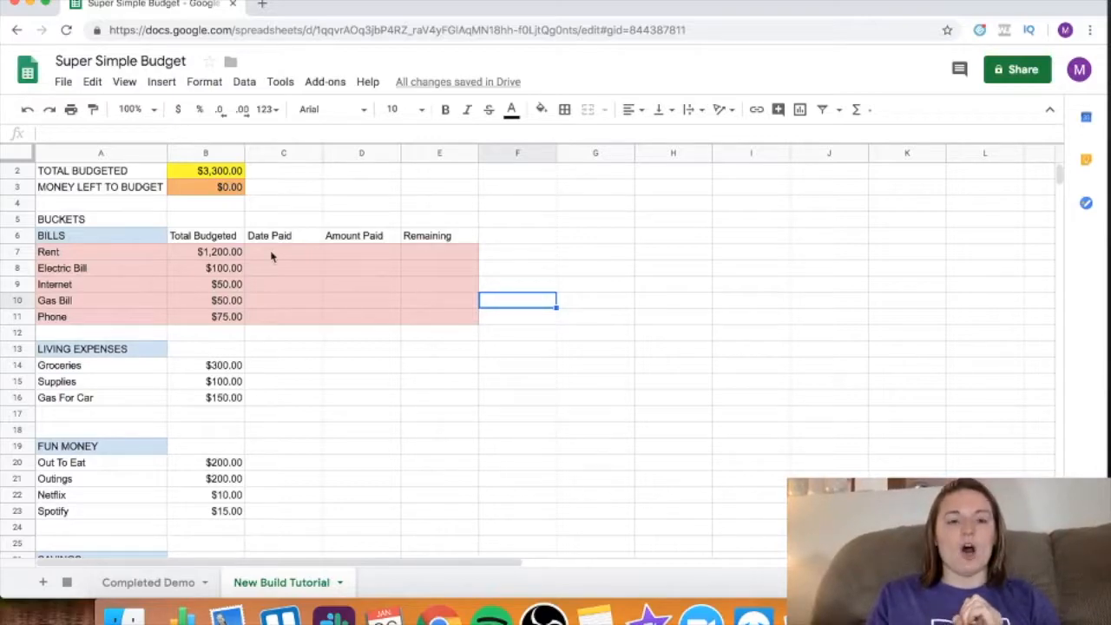
pyautogui.click(426, 253)
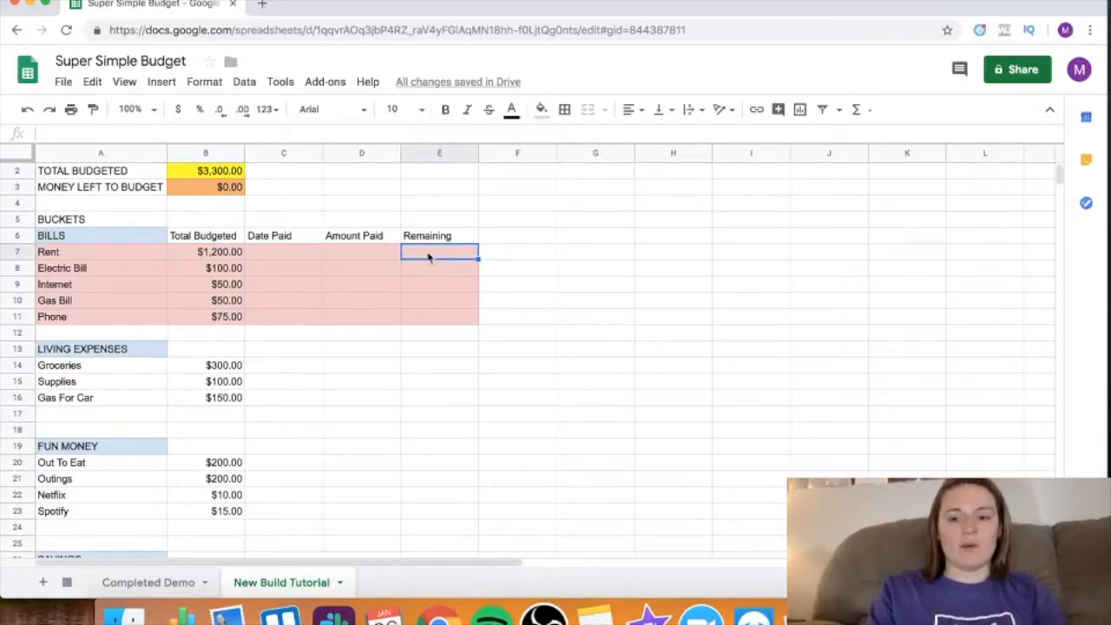
pyautogui.write('=')
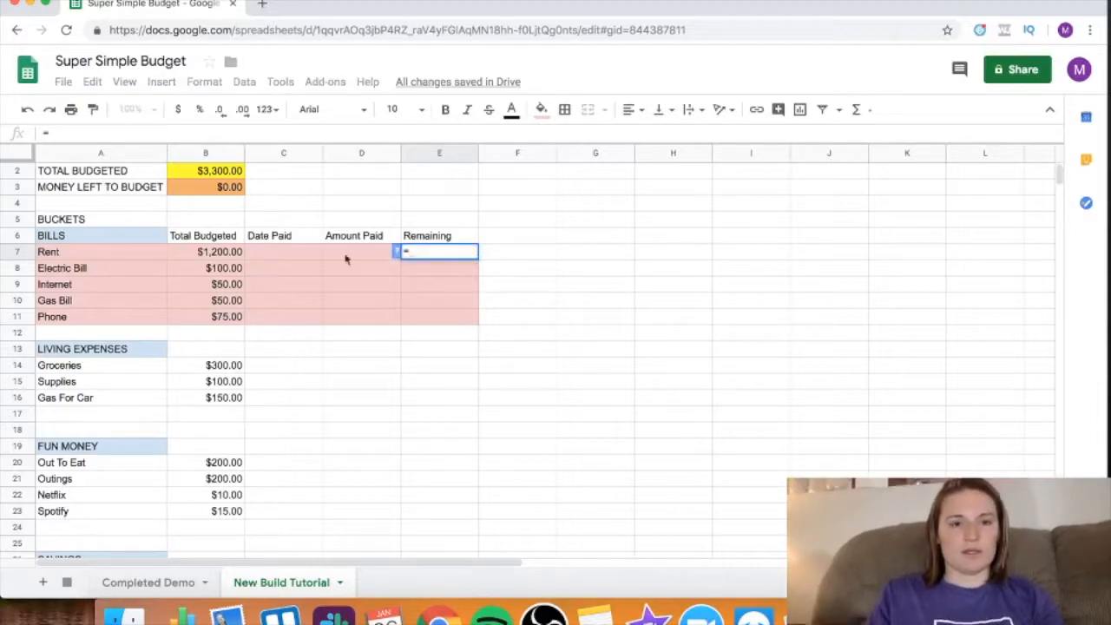
pyautogui.click(199, 254)
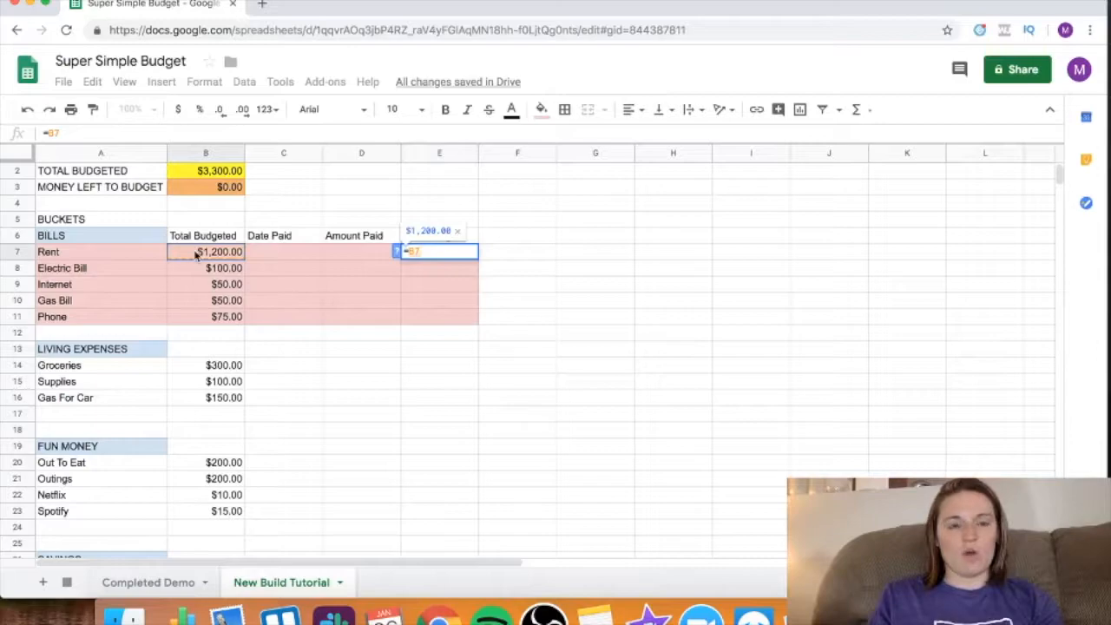
pyautogui.write('-')
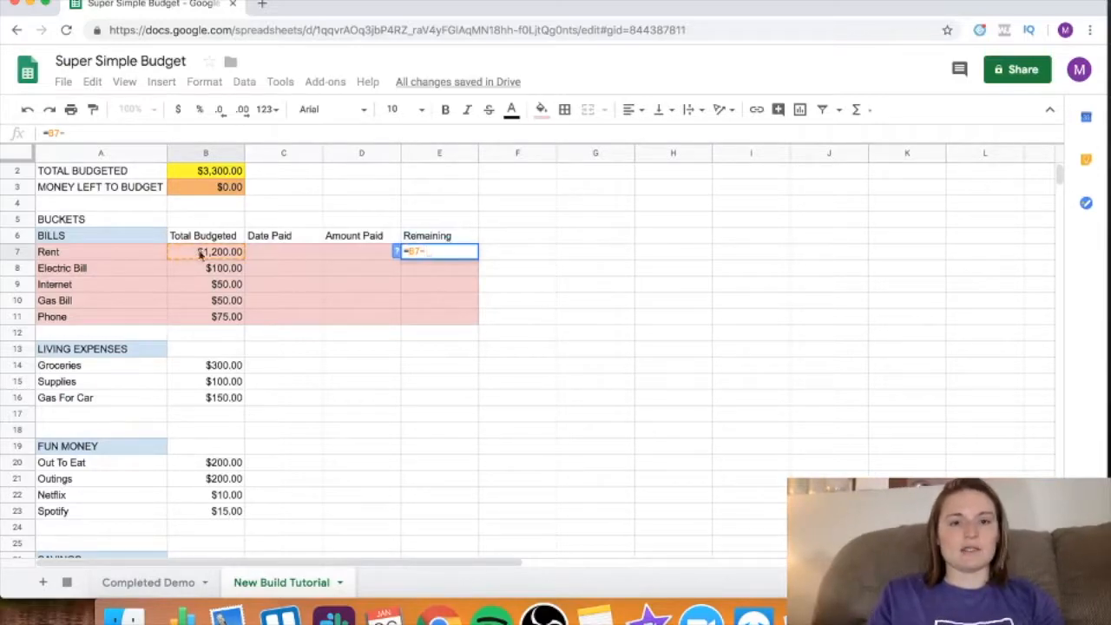
pyautogui.click(341, 255)
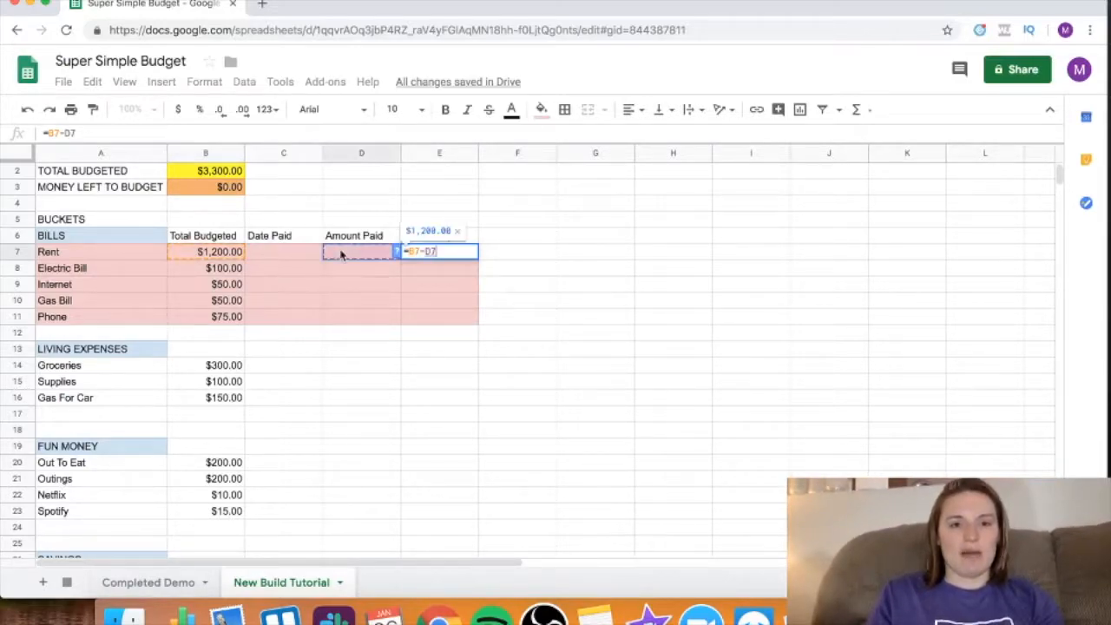
pyautogui.press('Return')
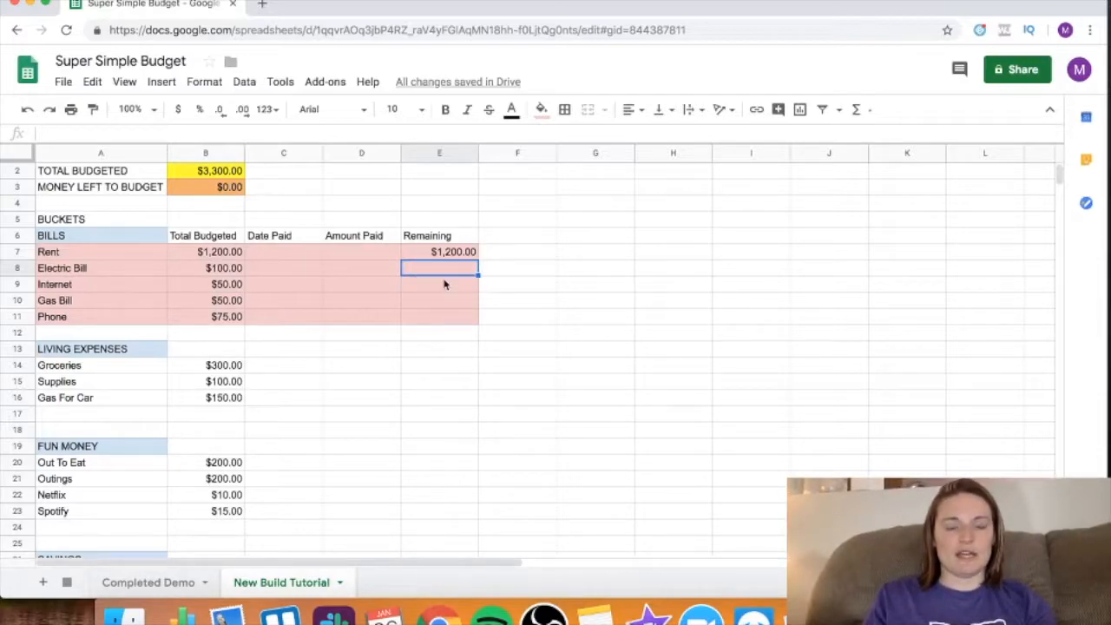
# - Enter the formula =B8-D8 in E8 to calculate the Remaining amount for Electric Bill
pyautogui.write('=')
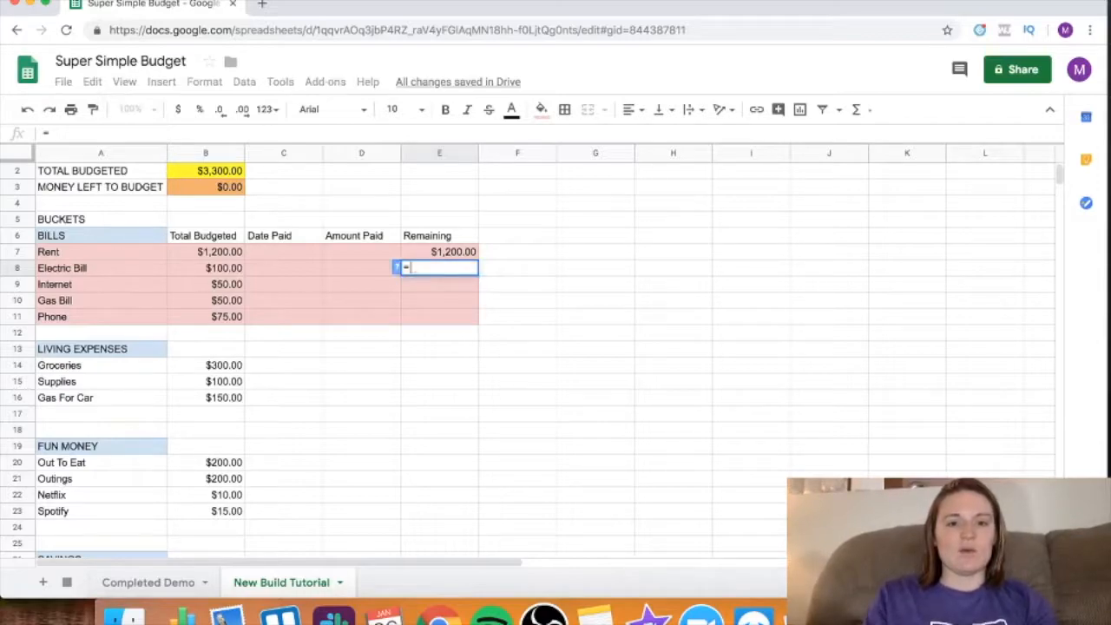
pyautogui.click(213, 272)
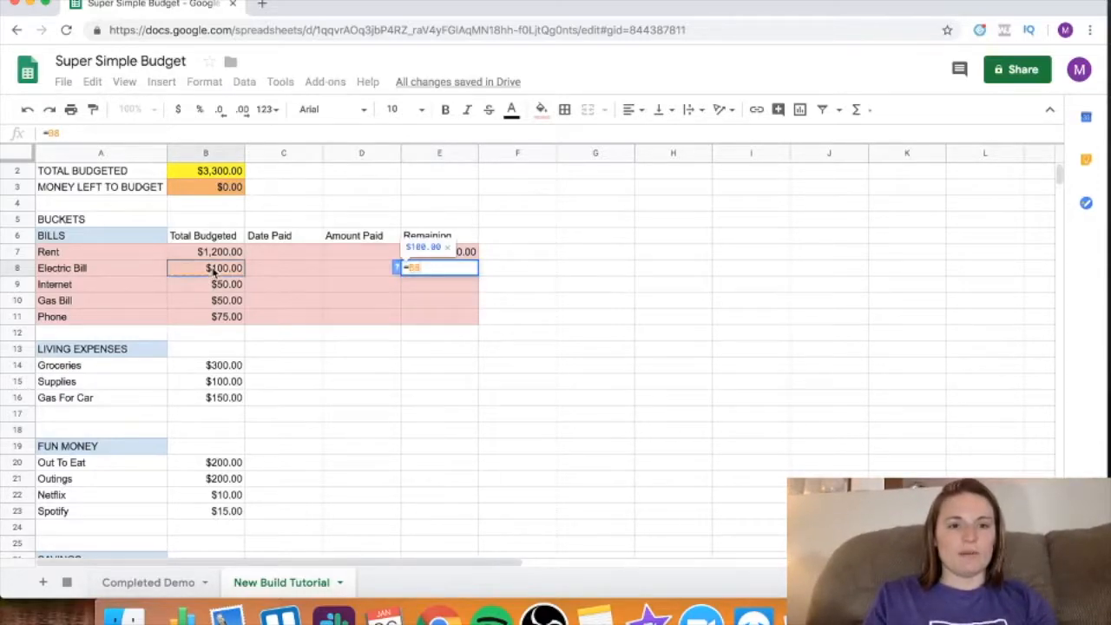
pyautogui.write('-')
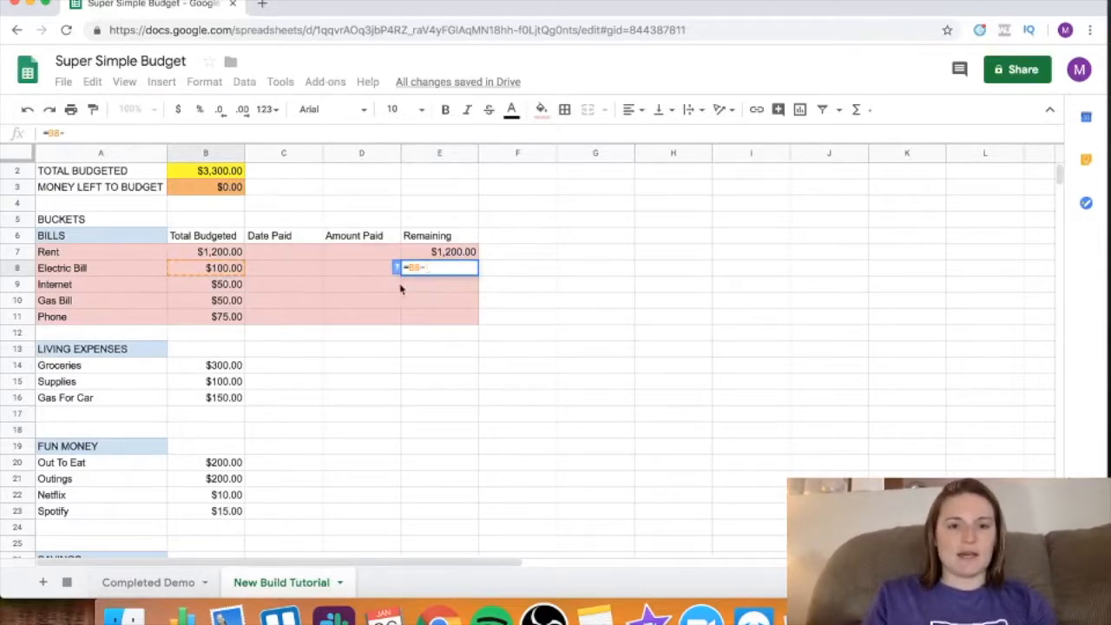
pyautogui.click(375, 268)
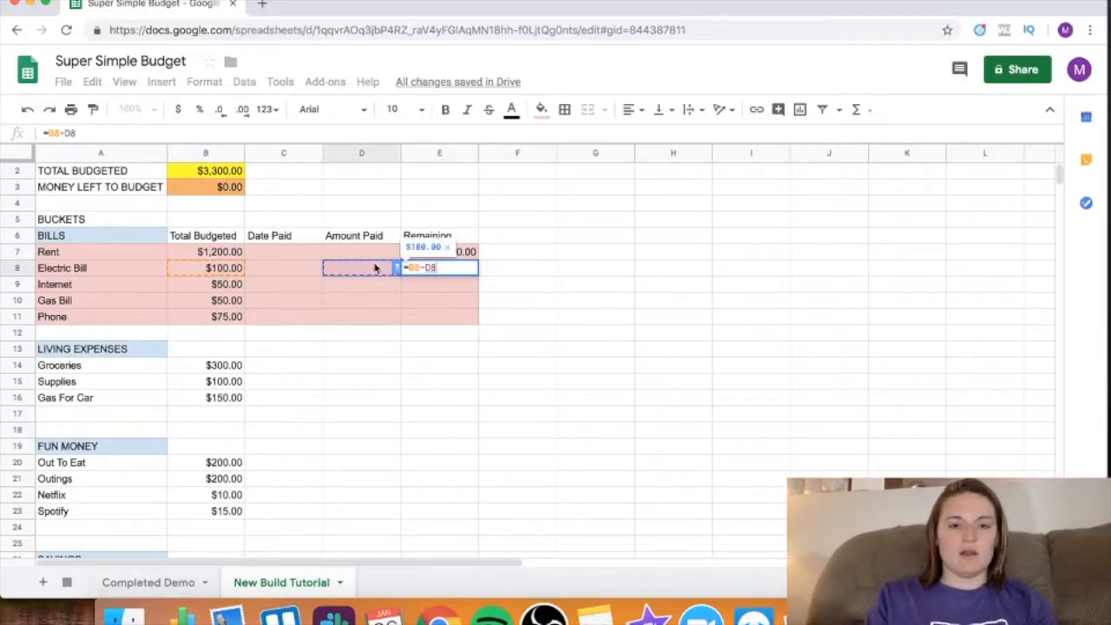
pyautogui.press('Return')
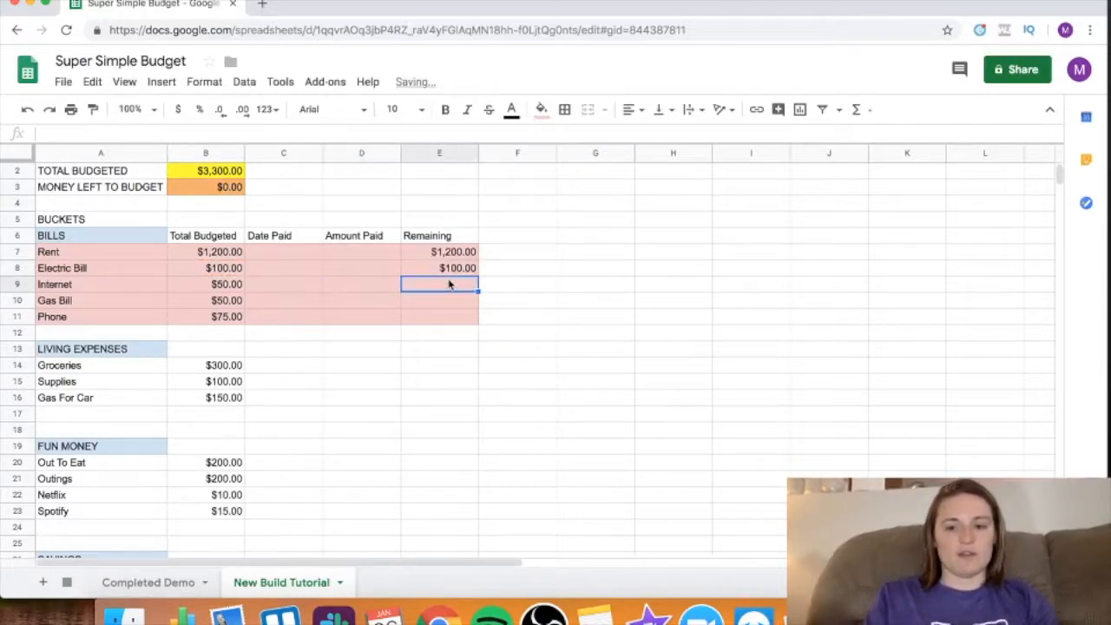
# - Enter =B9-D9 in E9 for Internet and the matching Total Budgeted minus Amount Paid formulas in E10:E11 for Gas Bill and Phone
pyautogui.write('=')
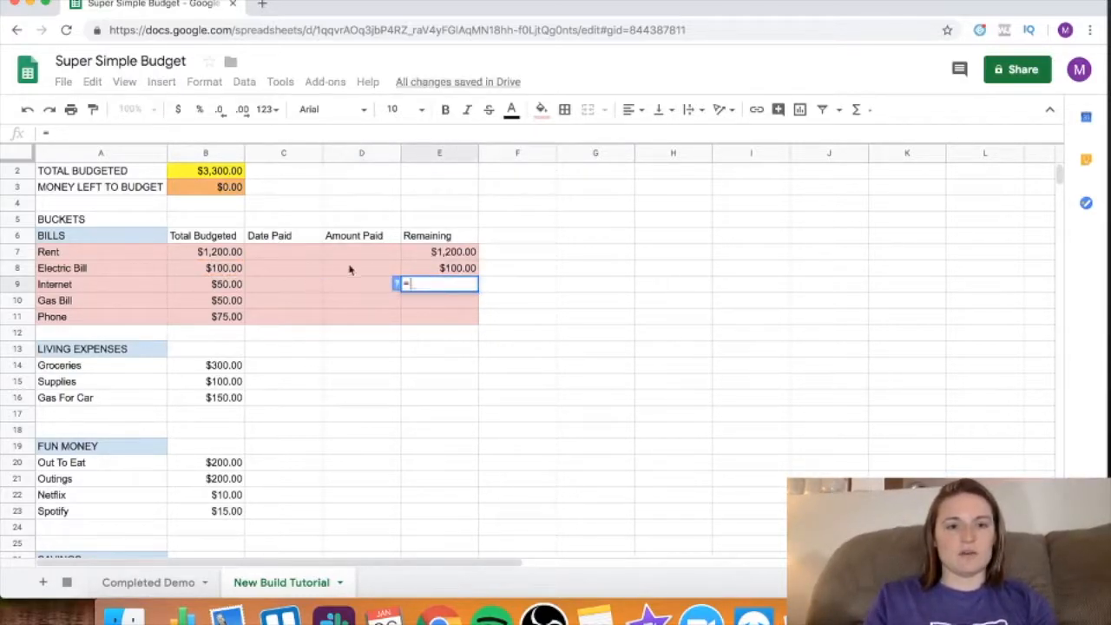
pyautogui.click(213, 286)
pyautogui.write('-')
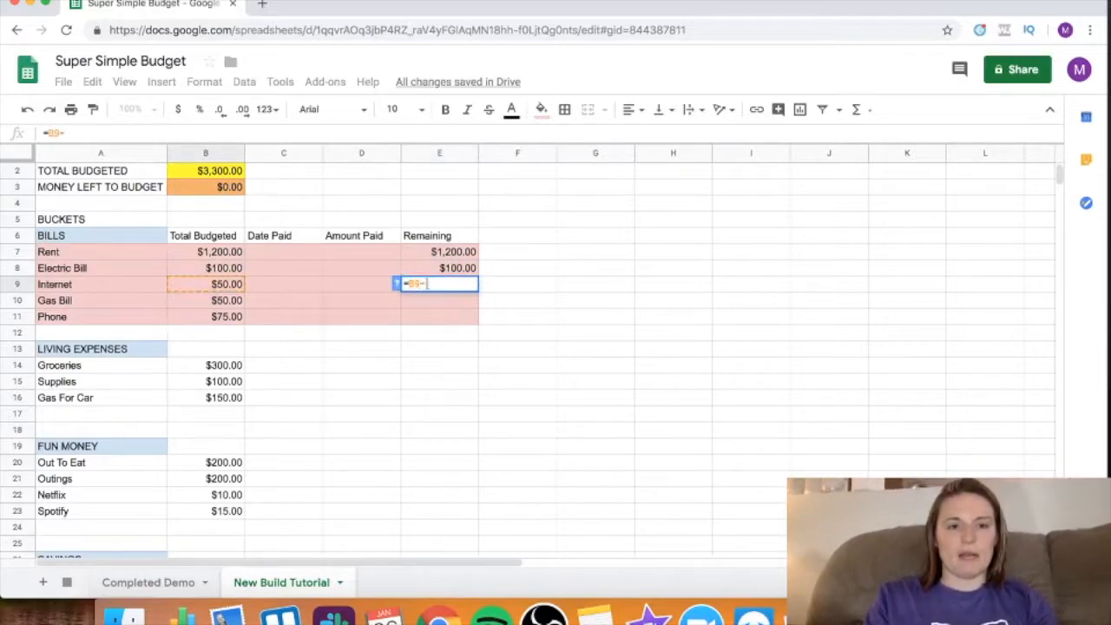
pyautogui.click(338, 285)
pyautogui.press('Return')
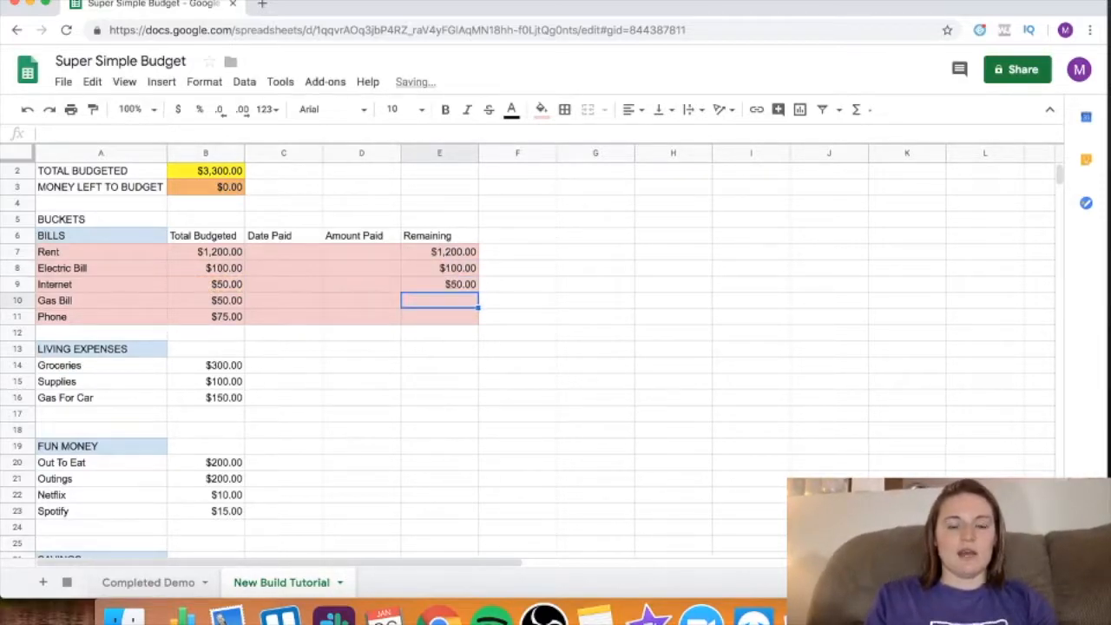
pyautogui.write('=')
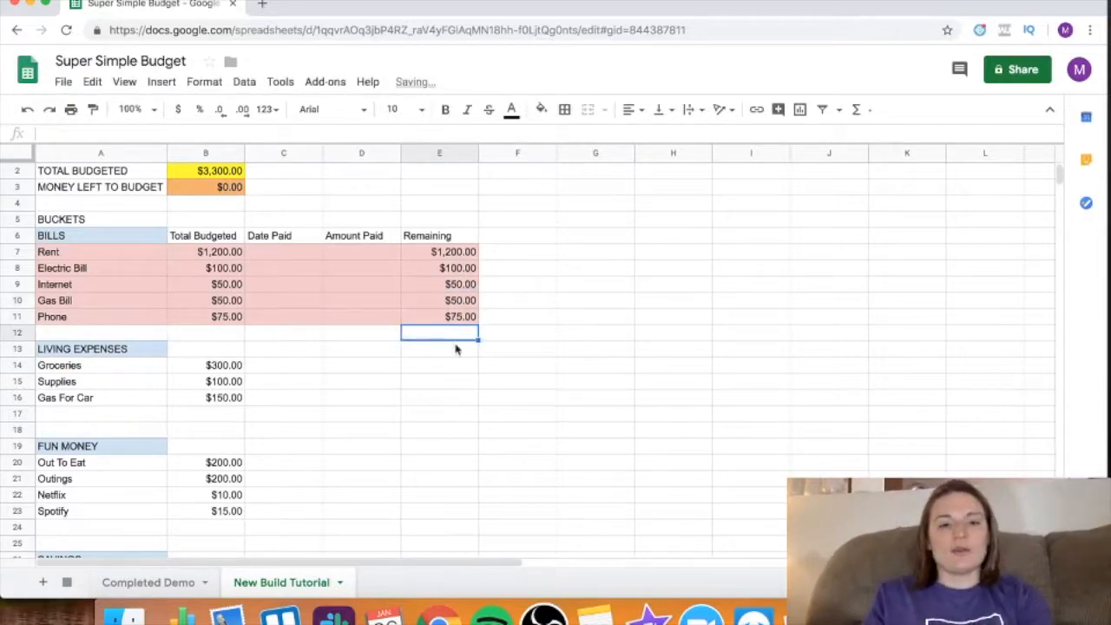
# - Fill the Netflix and Spotify rows A22:E23 in the FUN MONEY section with light red
pyautogui.scroll(-1, 456, 349)
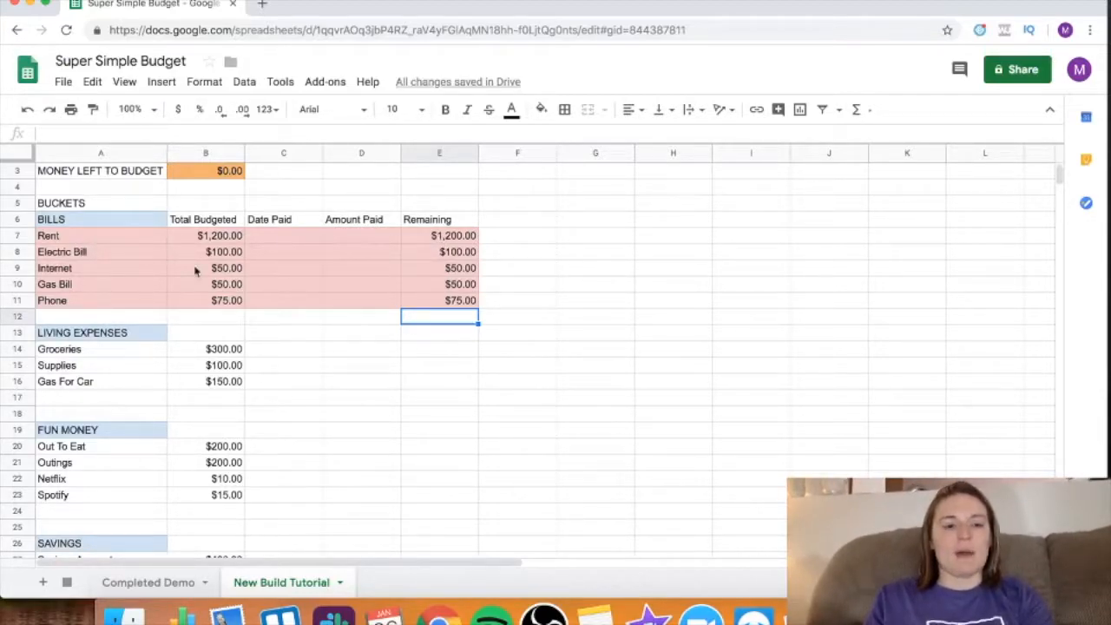
pyautogui.scroll(-2, 196, 270)
pyautogui.scroll(-3, 196, 271)
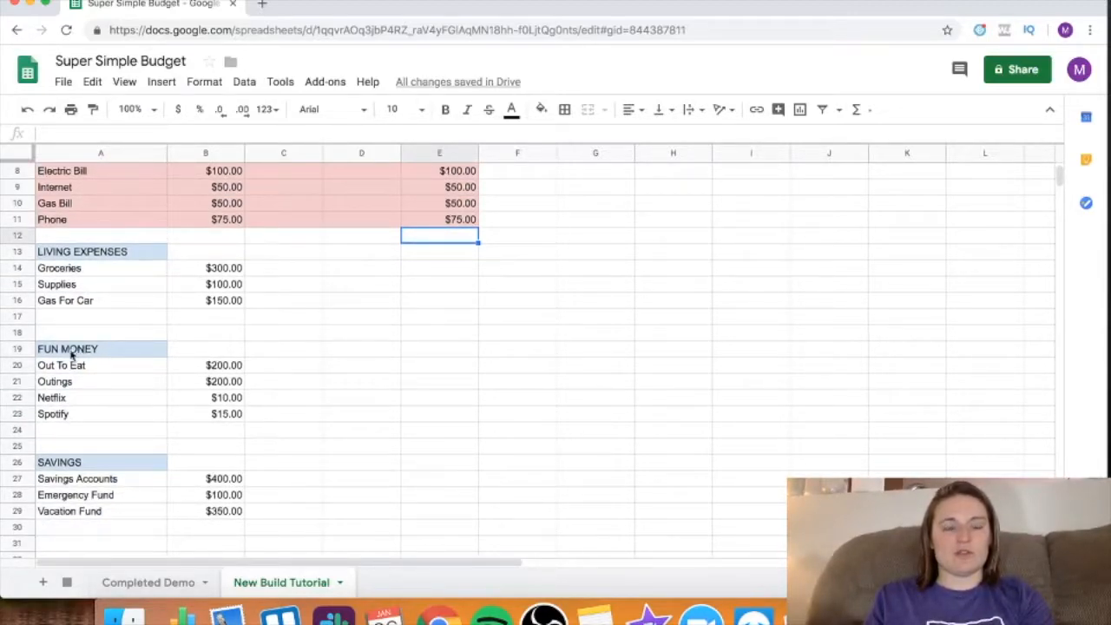
pyautogui.click(434, 398)
pyautogui.keyDown('shift'); pyautogui.click(85, 411); pyautogui.keyUp('shift')
pyautogui.click(541, 109)
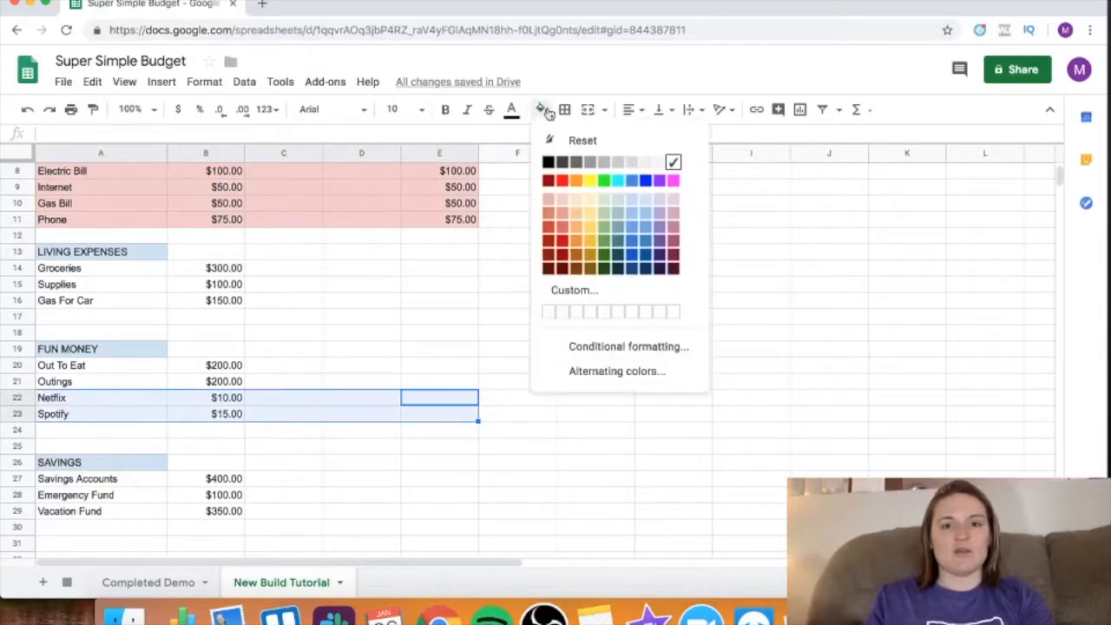
pyautogui.click(561, 198)
pyautogui.click(509, 352)
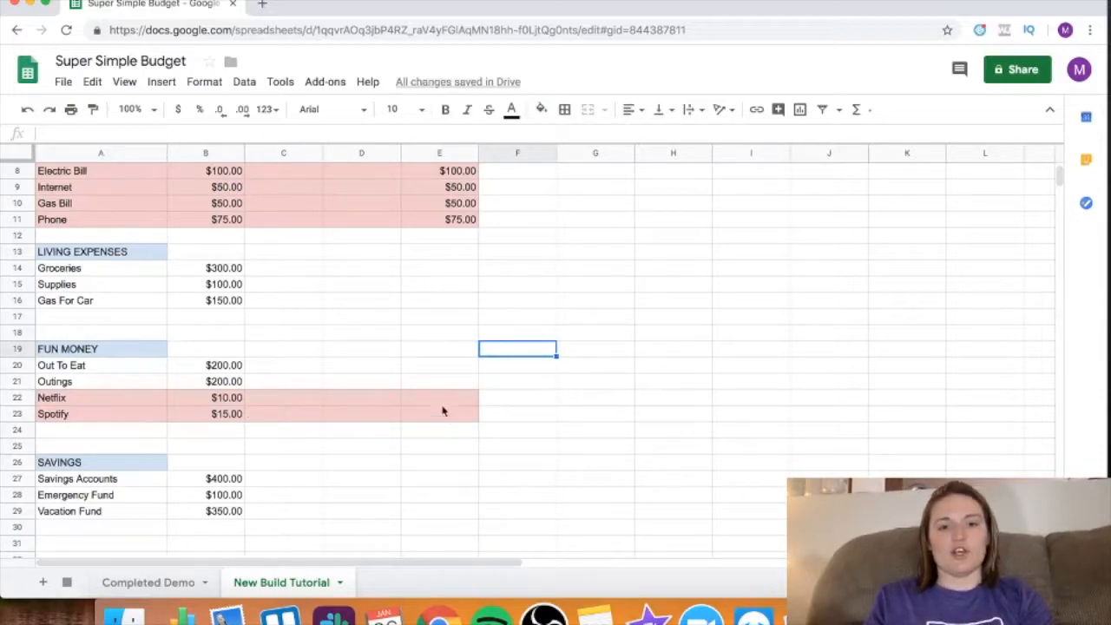
# - Enter the headers To Be Budgeting, Date Paid, Amount Paid and Remaining in B19:E19 of the FUN MONEY row
pyautogui.scroll(3, 224, 358)
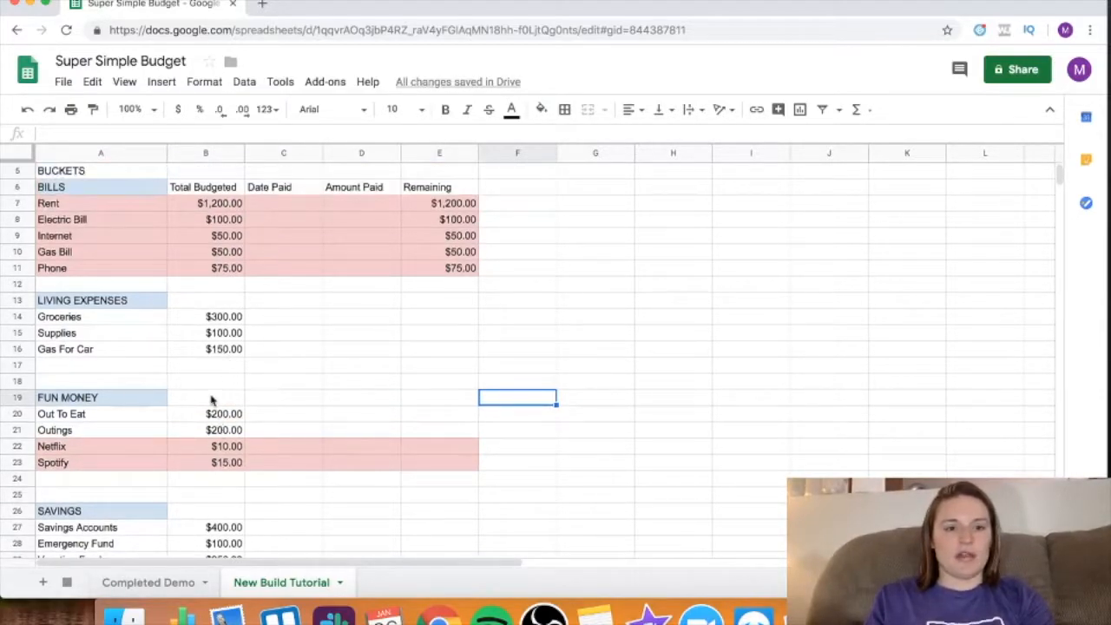
pyautogui.click(210, 397)
pyautogui.write('To Be Bu')
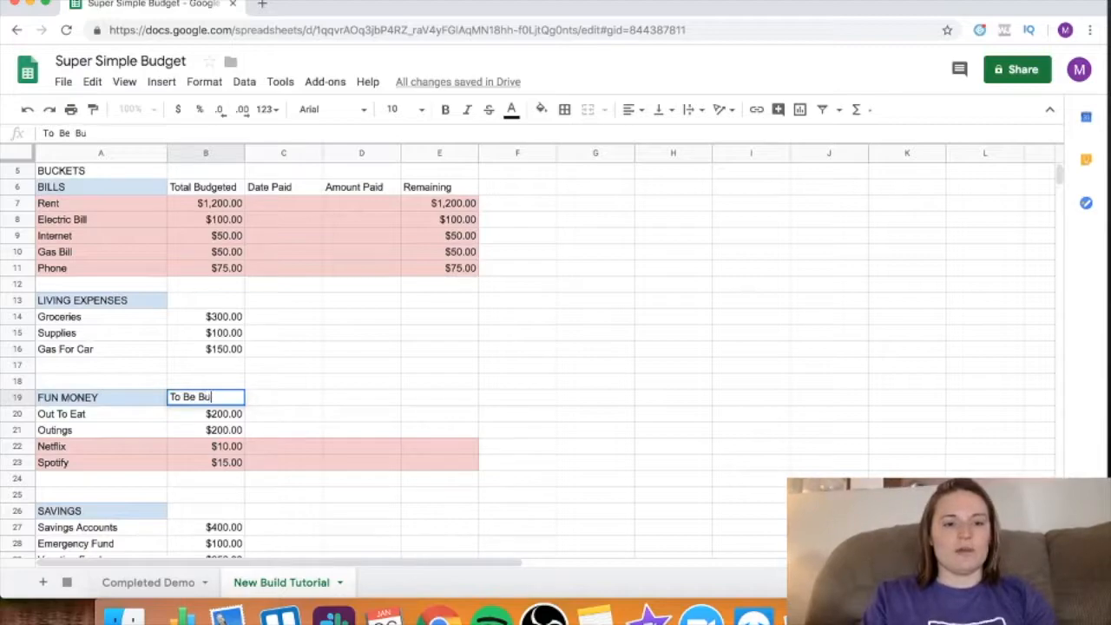
pyautogui.write('dgeting')
pyautogui.press('Tab')
pyautogui.write('Date Paid')
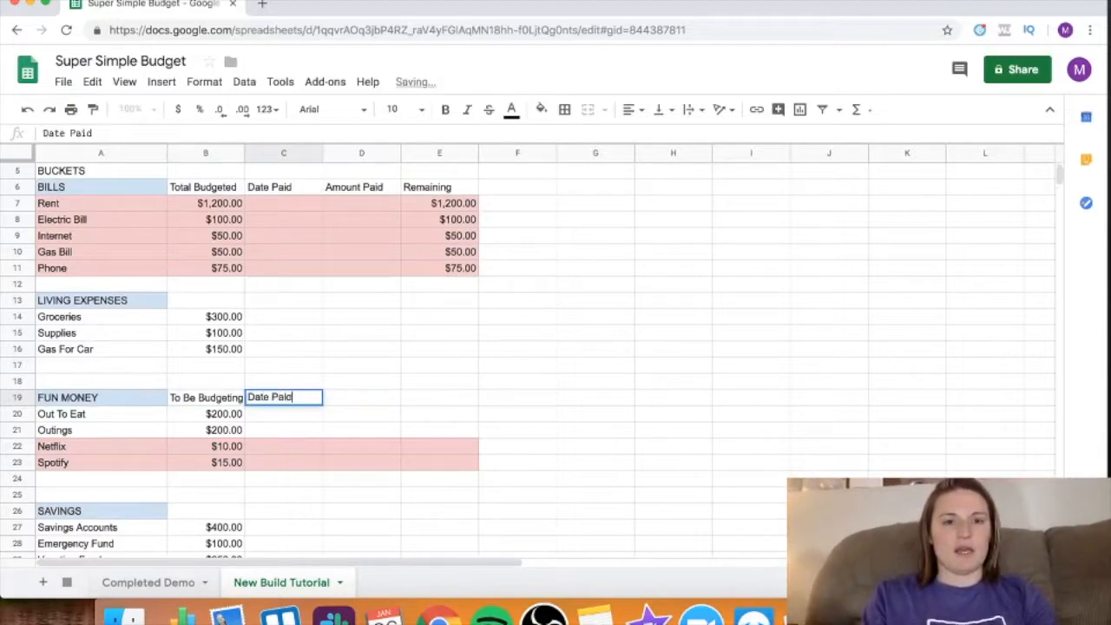
pyautogui.press('Tab')
pyautogui.write('Amount Paid')
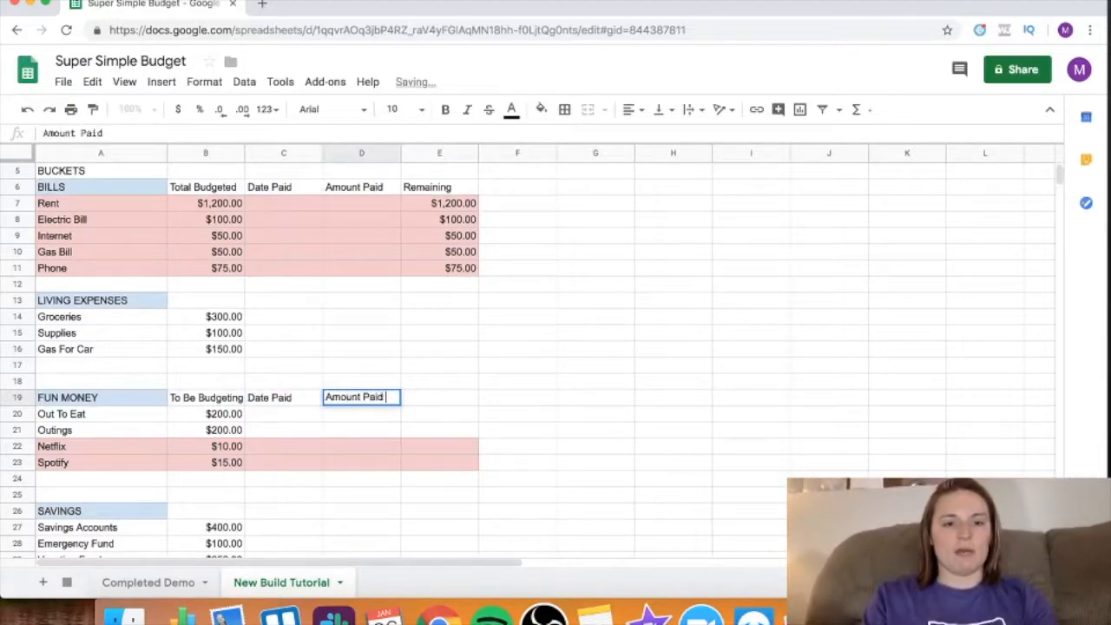
pyautogui.press('Tab')
pyautogui.write('Remaining')
pyautogui.press('Return')
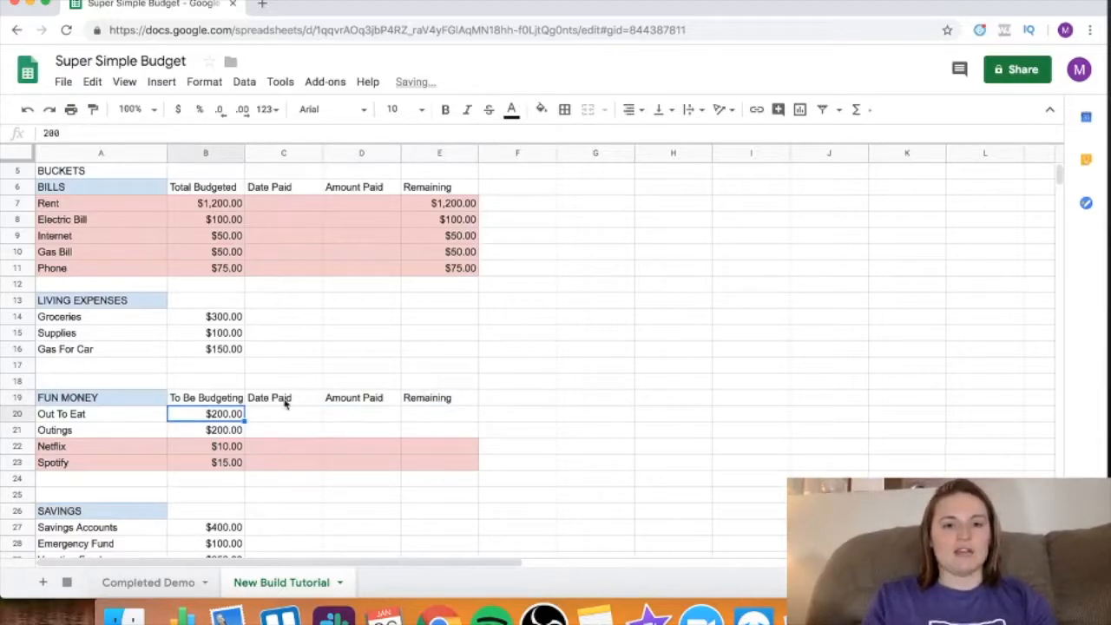
# - Fill the FUN MONEY, BILLS and LIVING EXPENSES header rows with light blue from column B through column E
pyautogui.moveTo(426, 404); pyautogui.dragTo(186, 397)
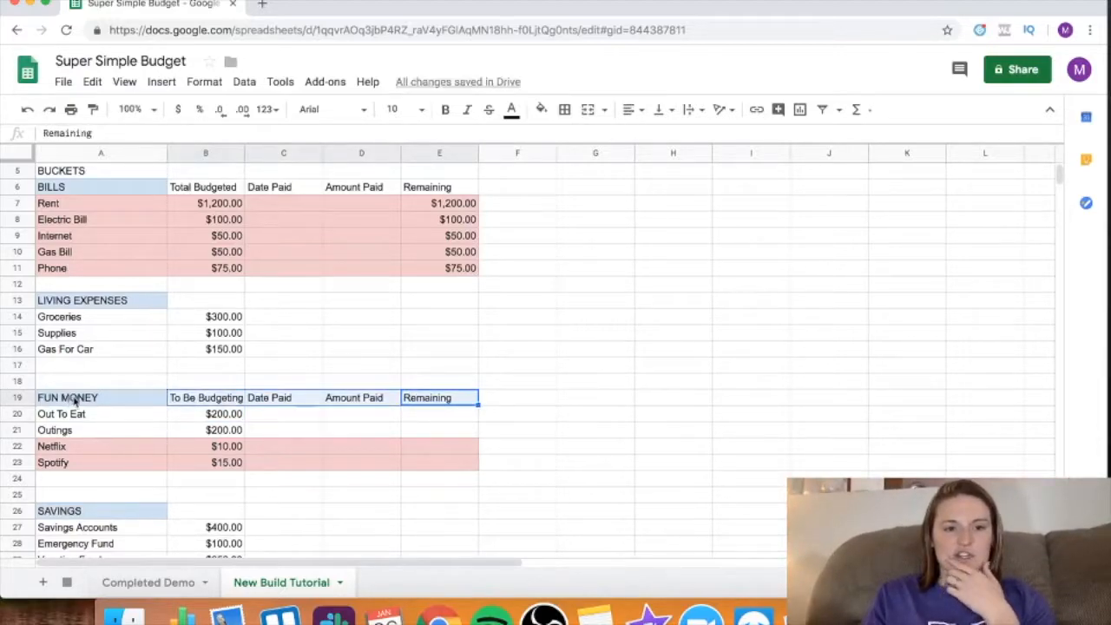
pyautogui.click(541, 110)
pyautogui.click(640, 198)
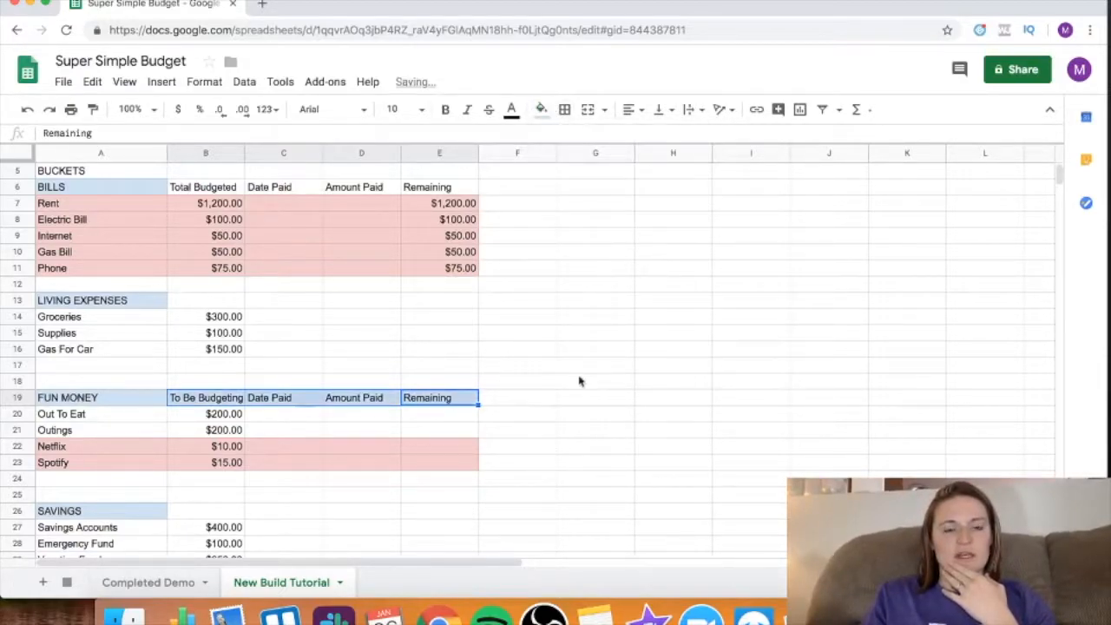
pyautogui.click(575, 397)
pyautogui.scroll(1, 244, 400)
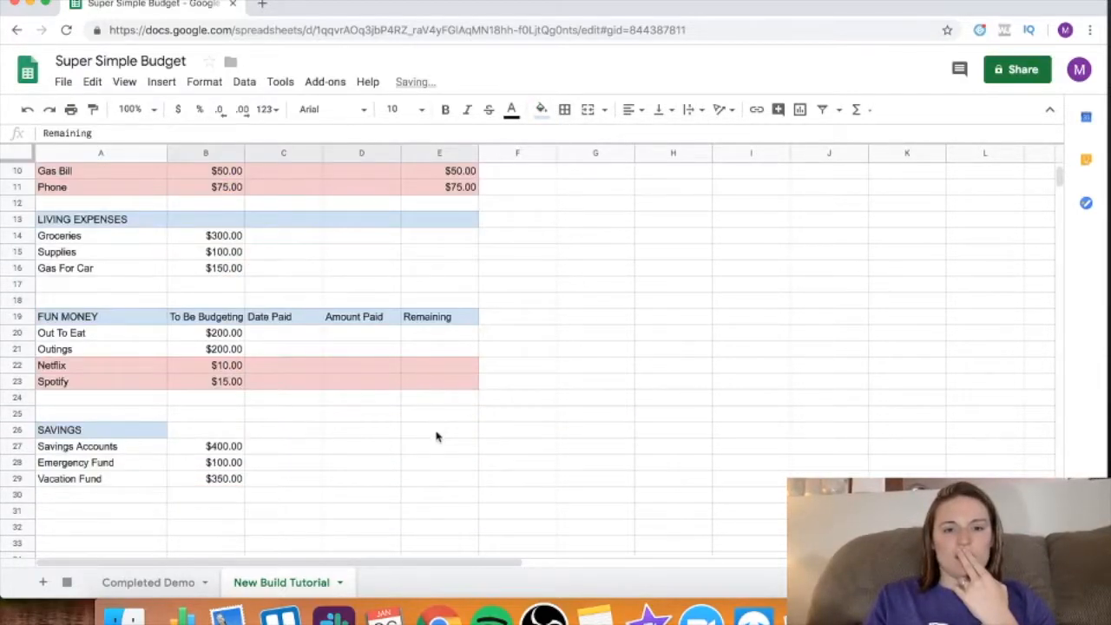
# - Fill the SAVINGS header row A26:E26 with the same light blue
pyautogui.moveTo(437, 437); pyautogui.dragTo(126, 434)
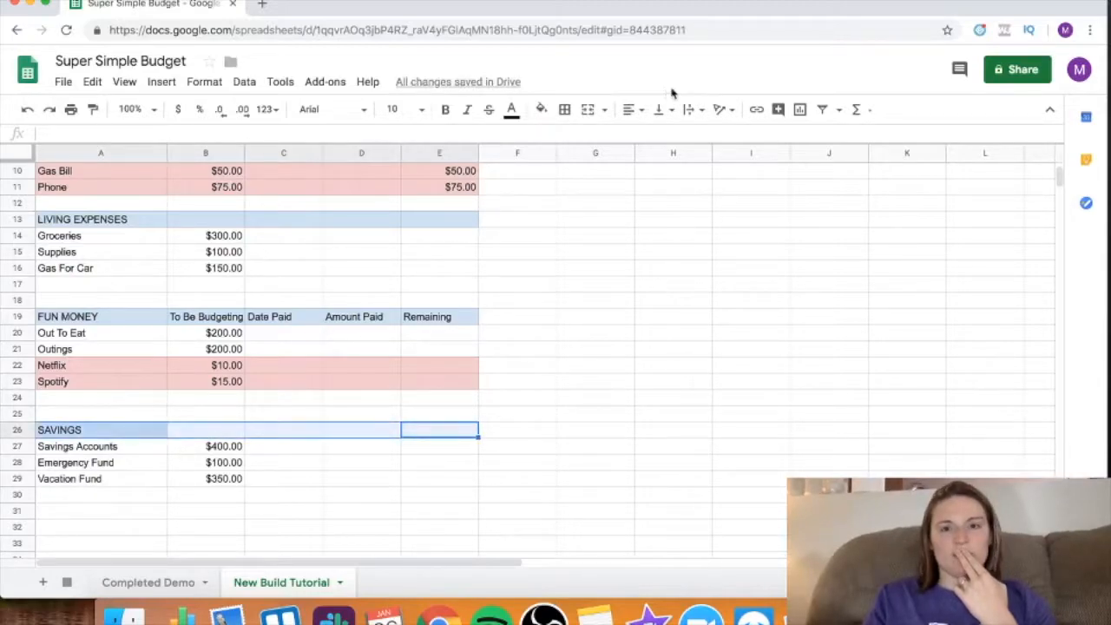
pyautogui.click(548, 114)
pyautogui.click(648, 198)
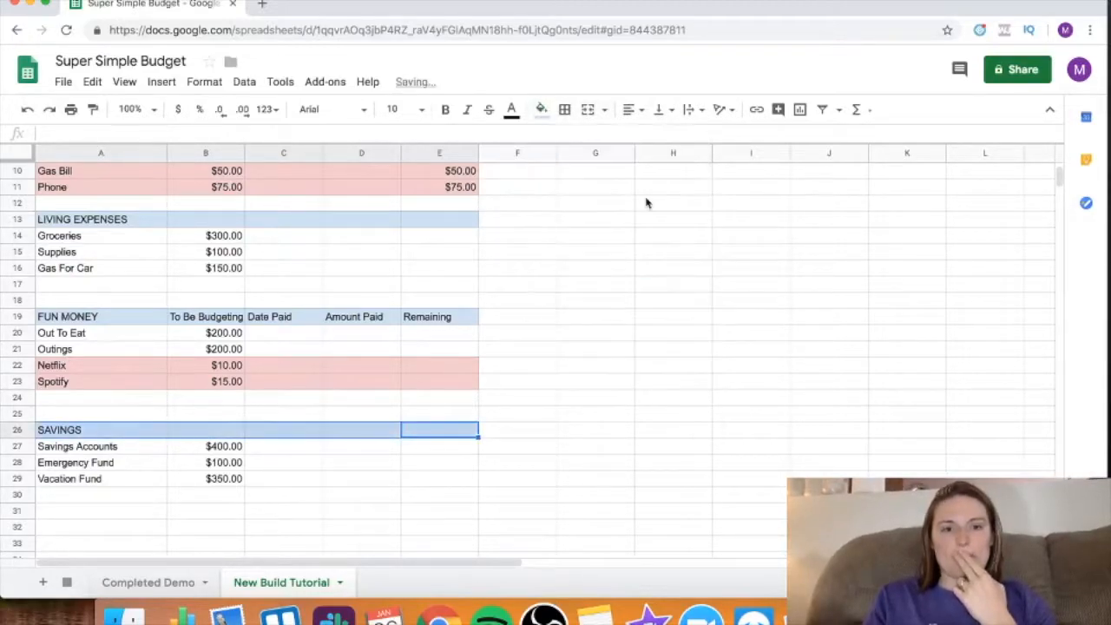
pyautogui.click(540, 357)
pyautogui.scroll(1, 540, 357)
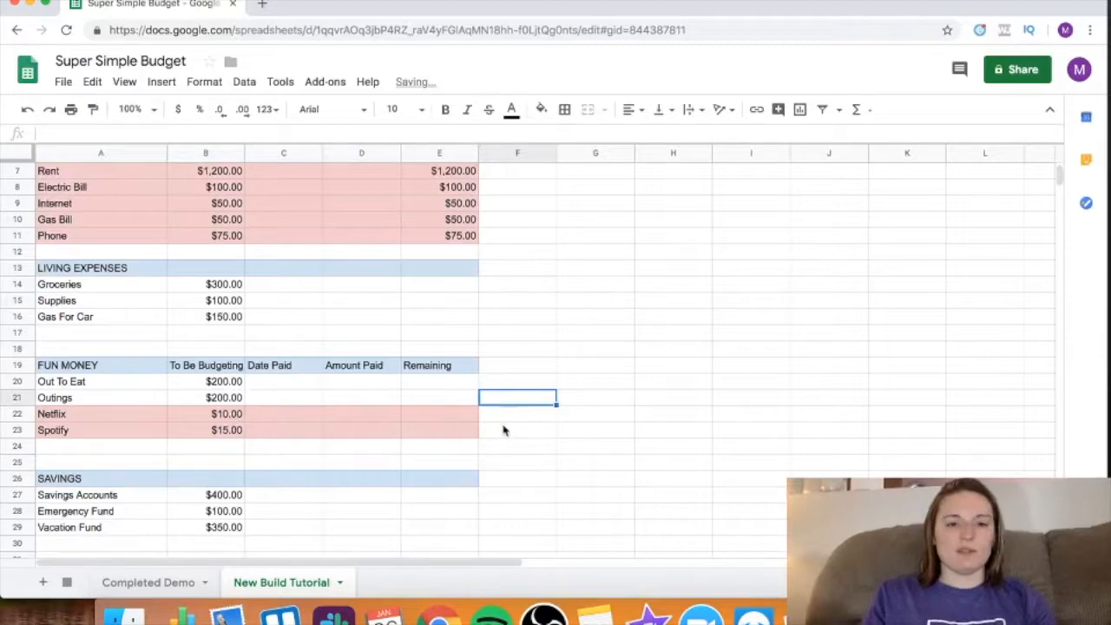
pyautogui.click(440, 417)
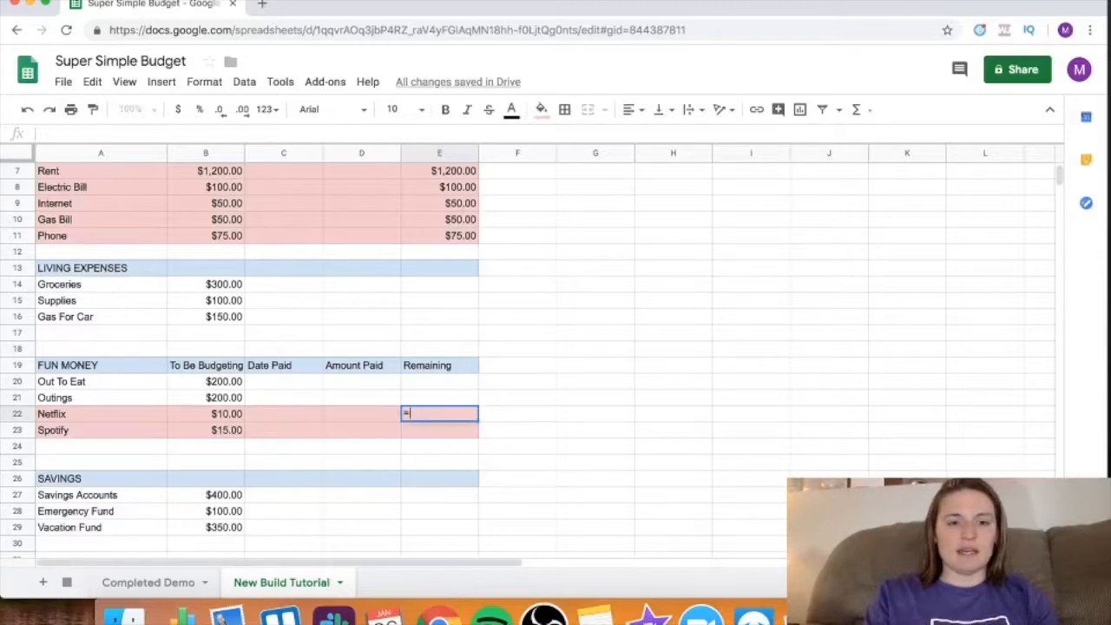
pyautogui.write('=')
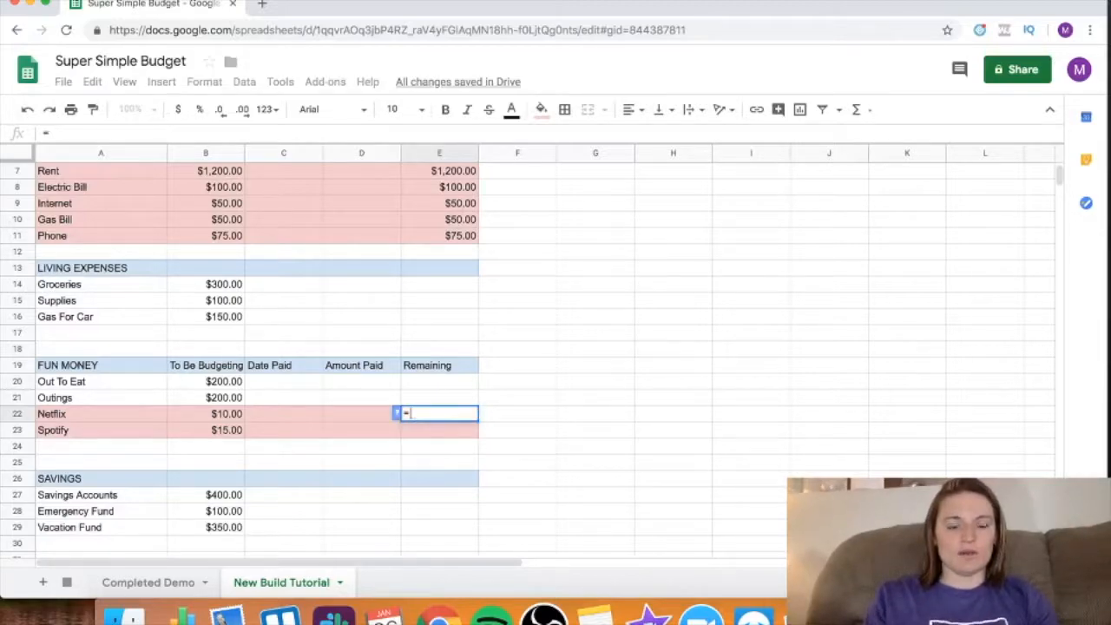
pyautogui.click(216, 417)
pyautogui.scroll(3, 216, 417)
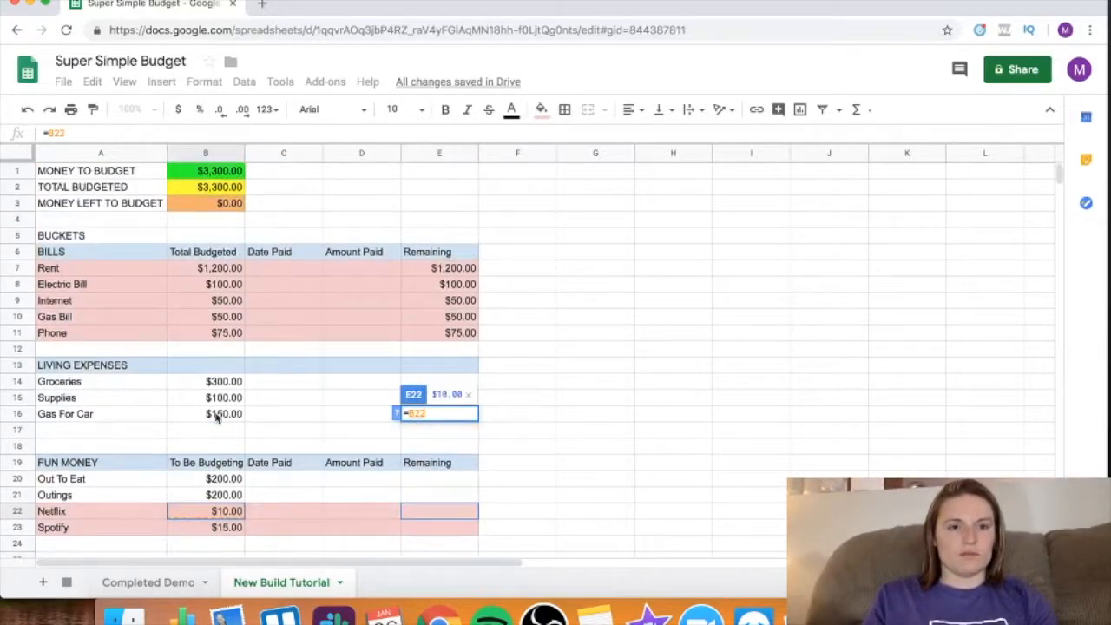
pyautogui.scroll(-2, 216, 417)
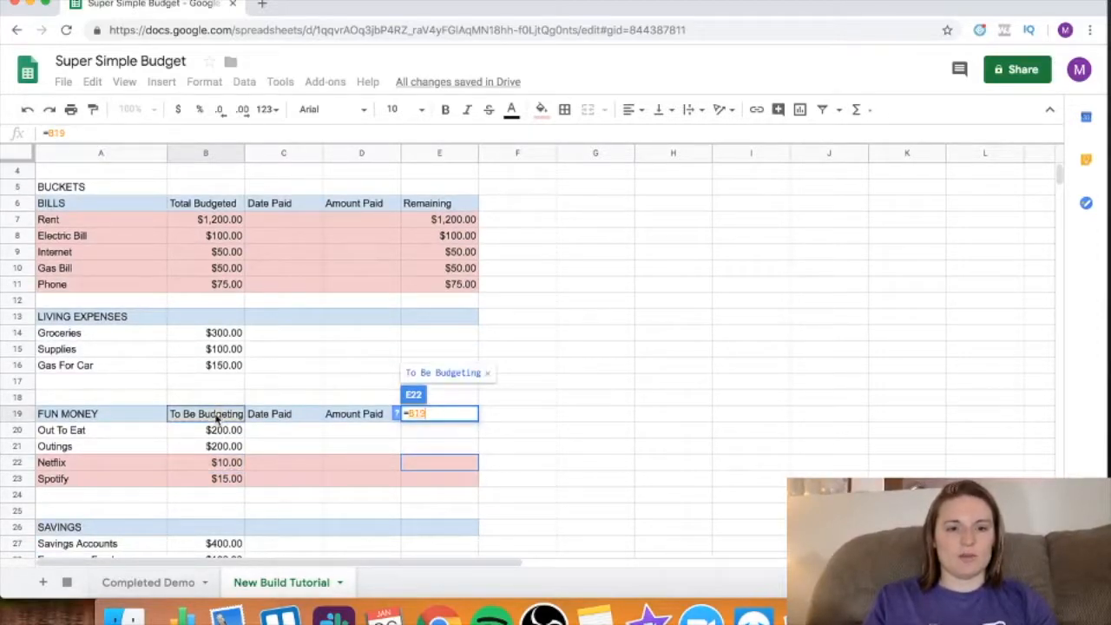
pyautogui.press('Escape')
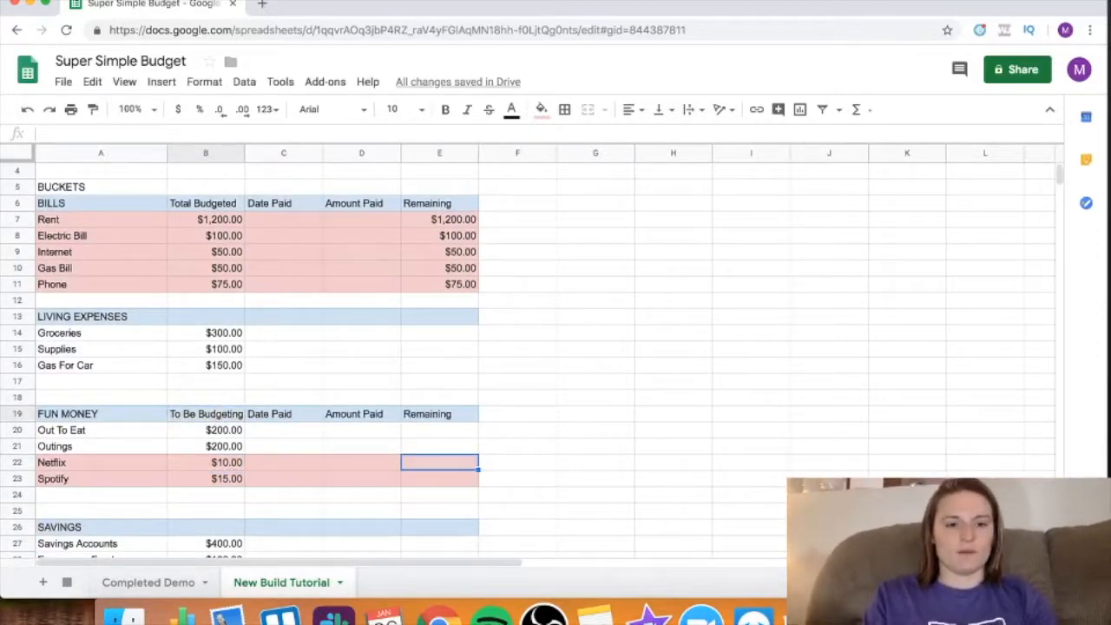
# - Replace the header in B19 of the FUN MONEY row with Total Budgeted
pyautogui.click(189, 417)
pyautogui.write('Total Budgeted')
pyautogui.press('Return')
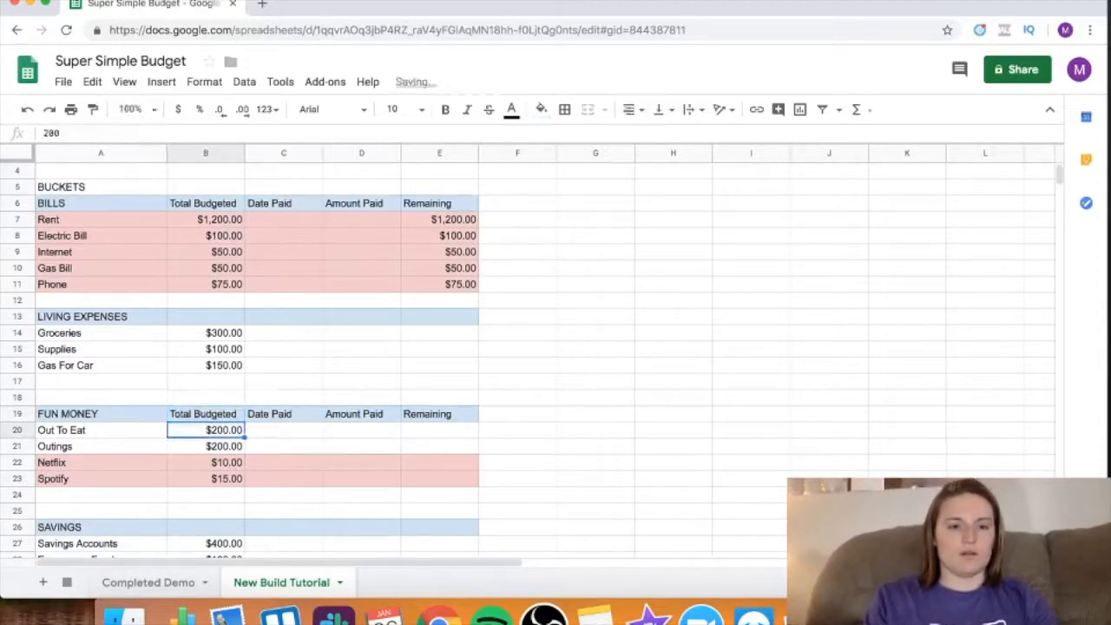
# - Enter the Remaining formulas =B22-D22 in E22 for Netflix and =B23-D23 in E23 for Spotify
pyautogui.click(434, 461)
pyautogui.write('=')
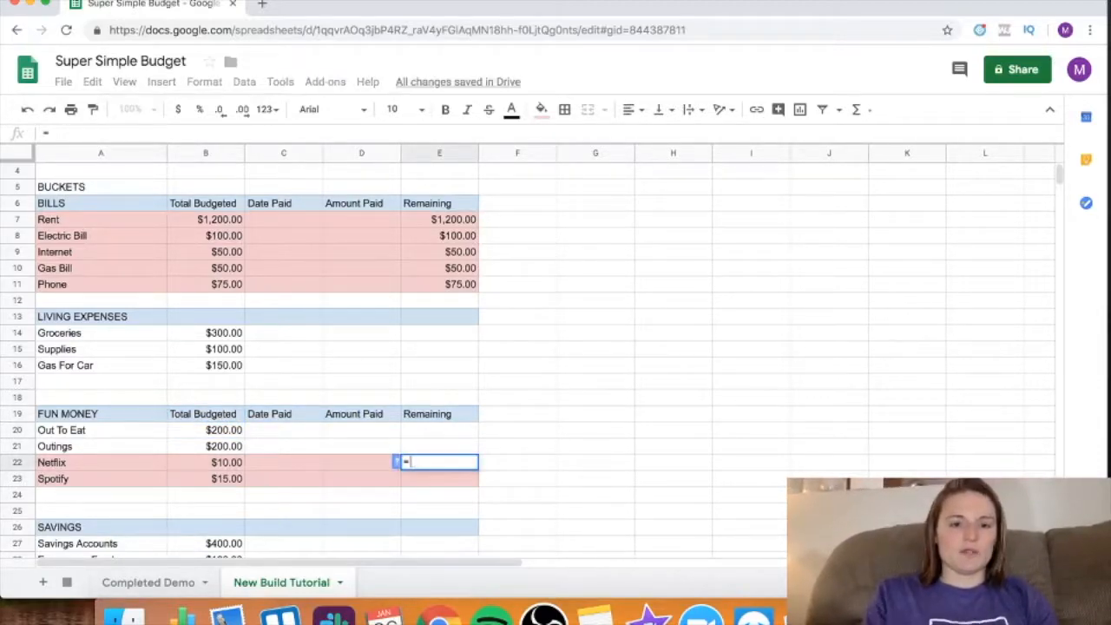
pyautogui.click(225, 463)
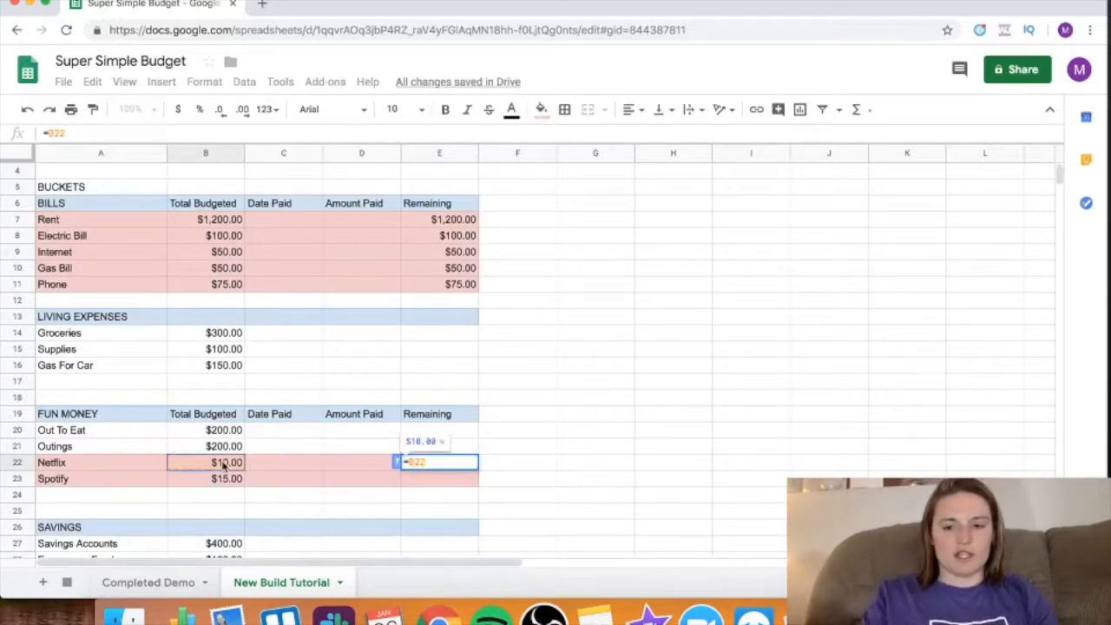
pyautogui.write('-')
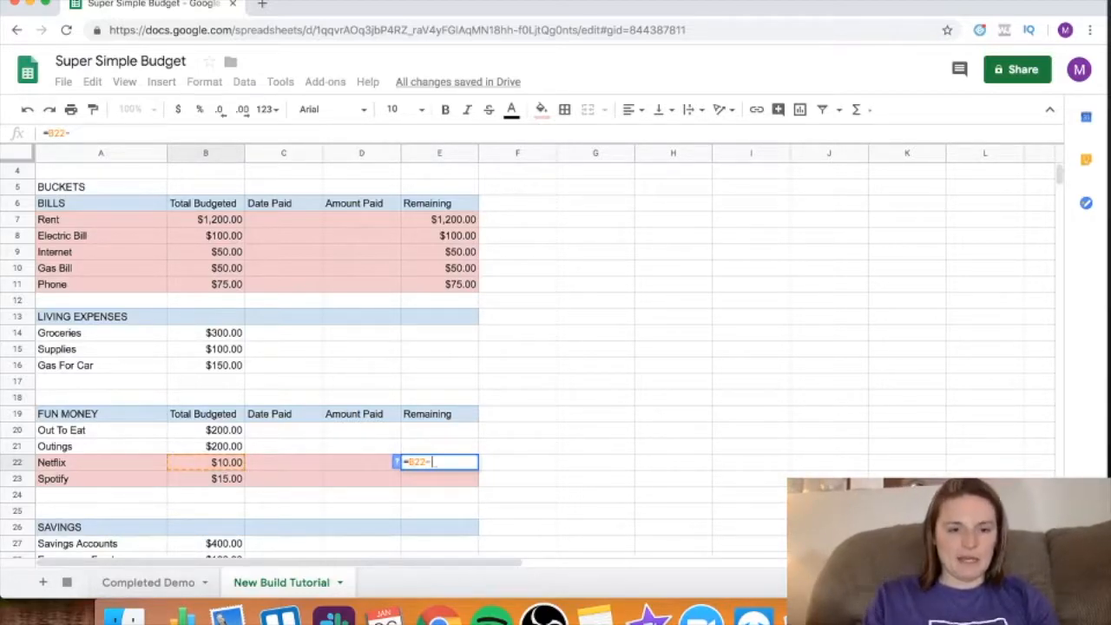
pyautogui.click(345, 467)
pyautogui.press('Return')
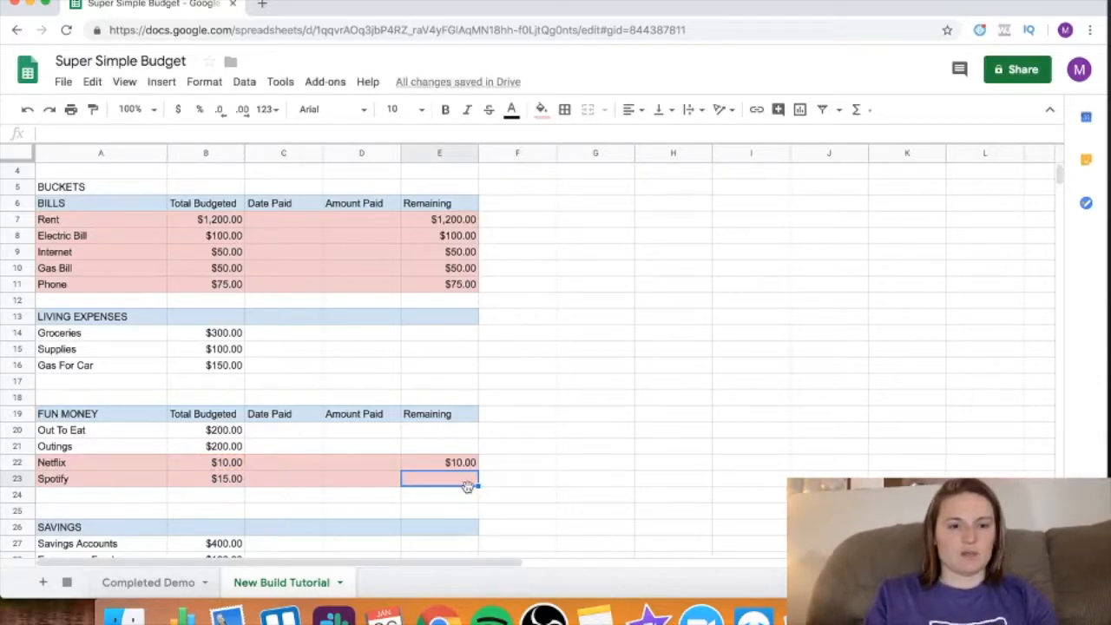
pyautogui.write('=B23-D23')
pyautogui.press('Return')
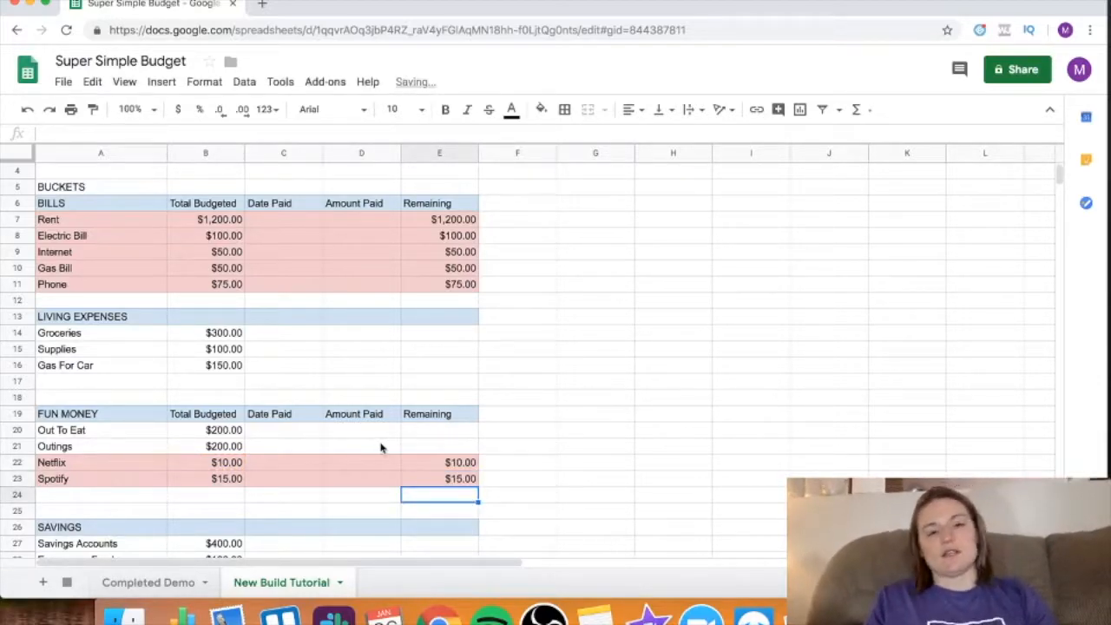
# - Enter 1/2/19 in C7 as the Date Paid for Rent
pyautogui.scroll(1, 392, 265)
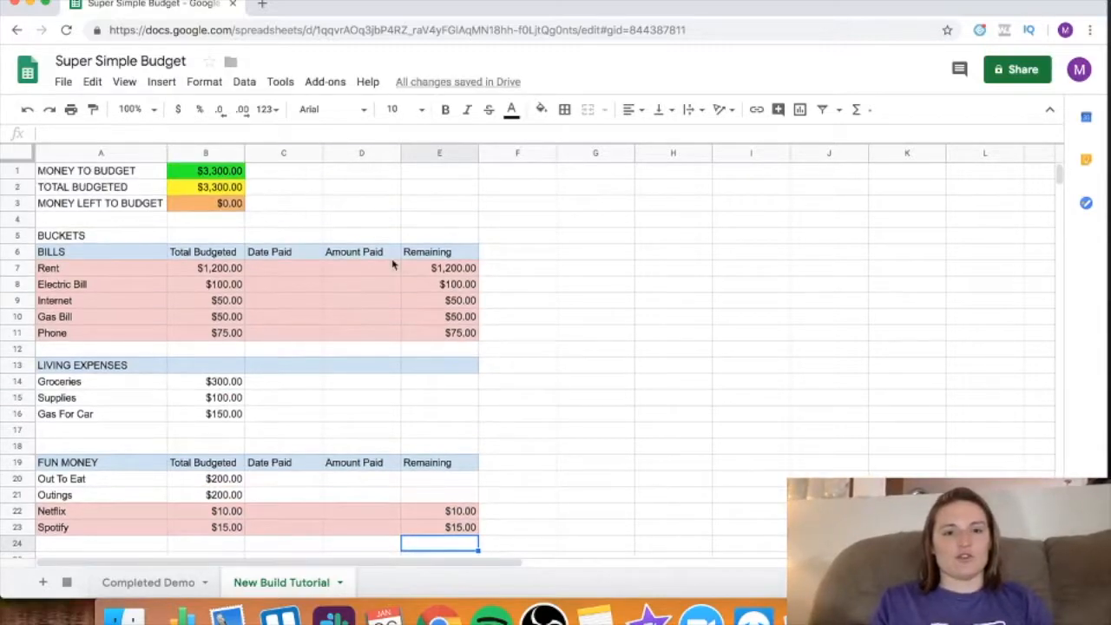
pyautogui.hscroll(1, 392, 265)
pyautogui.hscroll(-1, 347, 262)
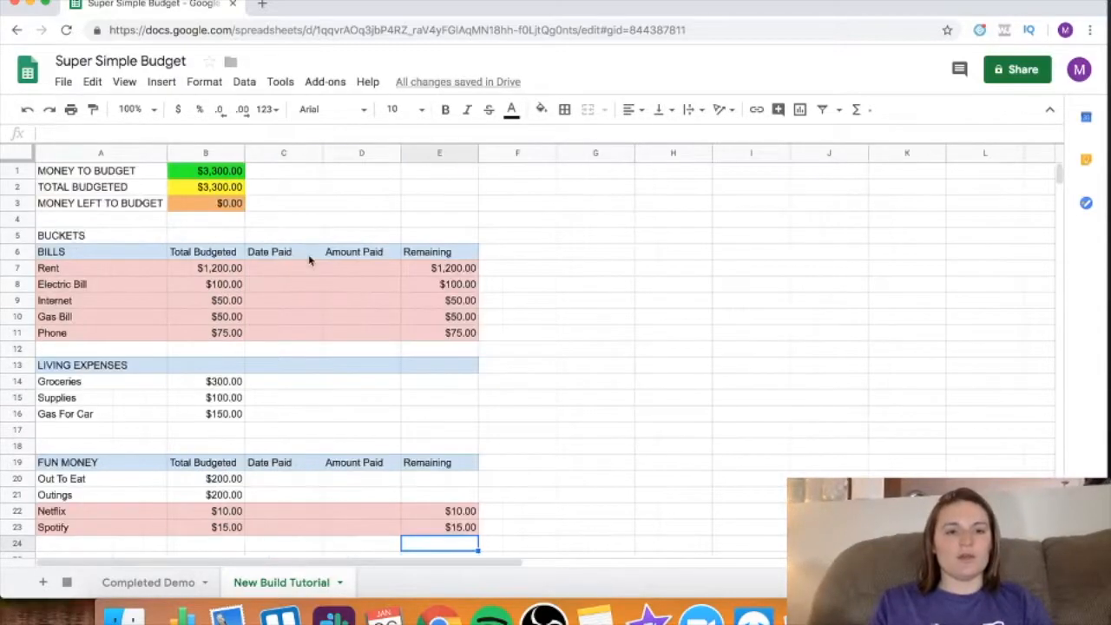
pyautogui.click(283, 272)
pyautogui.write('1/2/19')
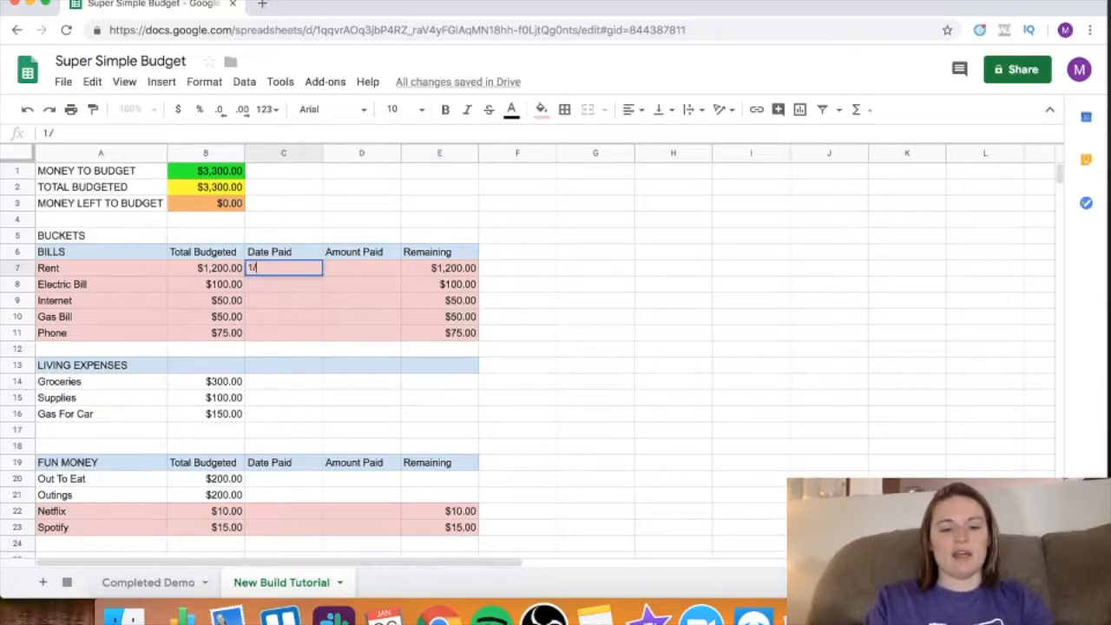
pyautogui.press('Return')
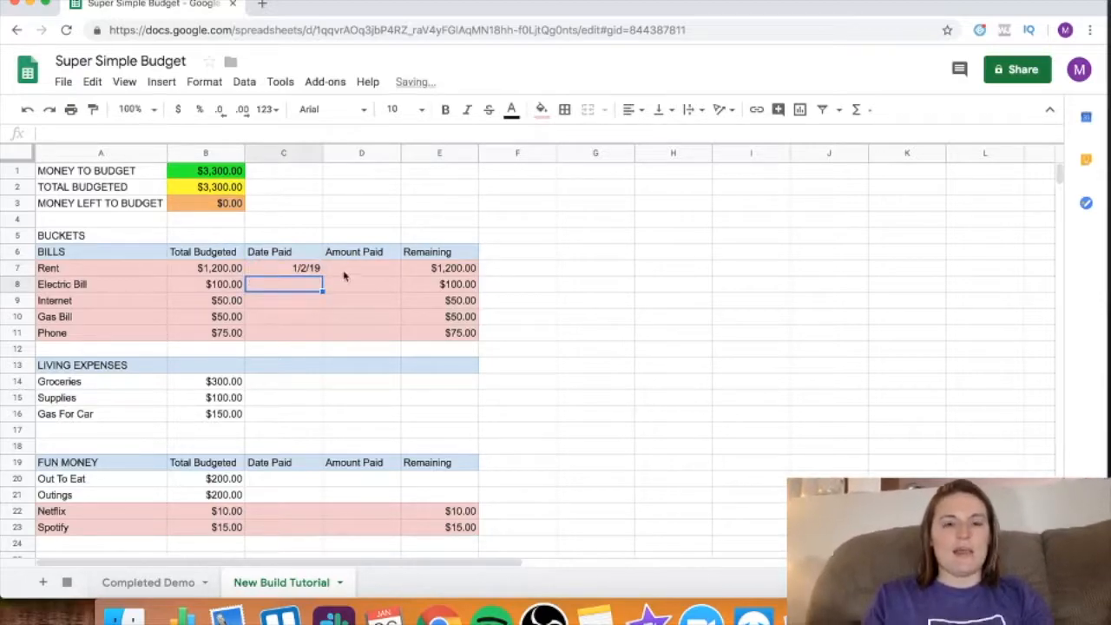
# - Enter 1200 in D7 as the Amount Paid for Rent
pyautogui.click(351, 269)
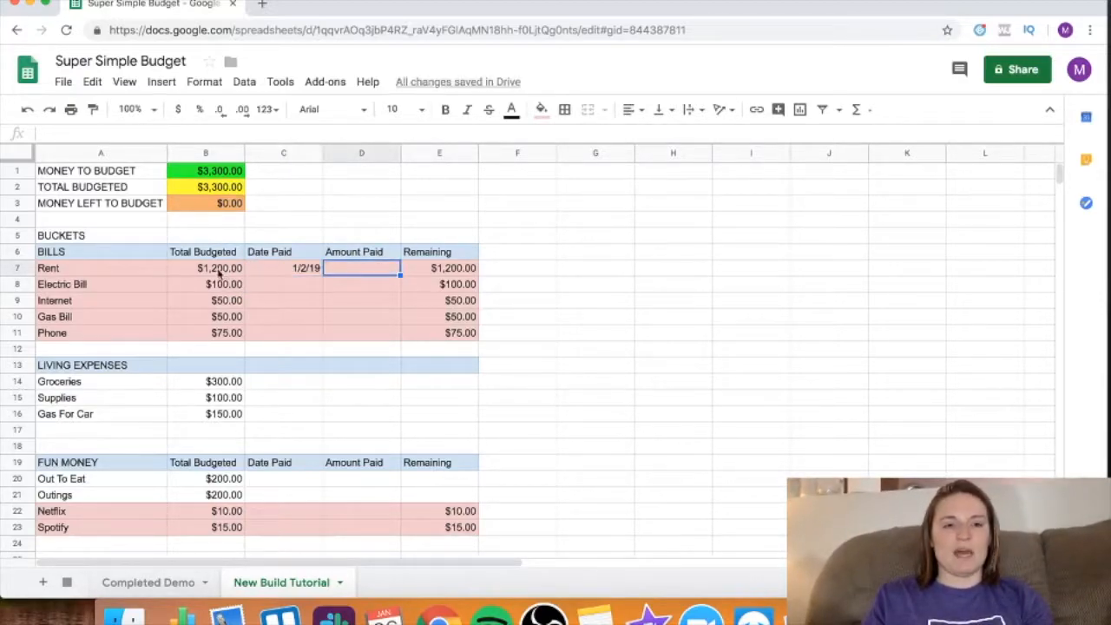
pyautogui.click(81, 276)
pyautogui.click(200, 269)
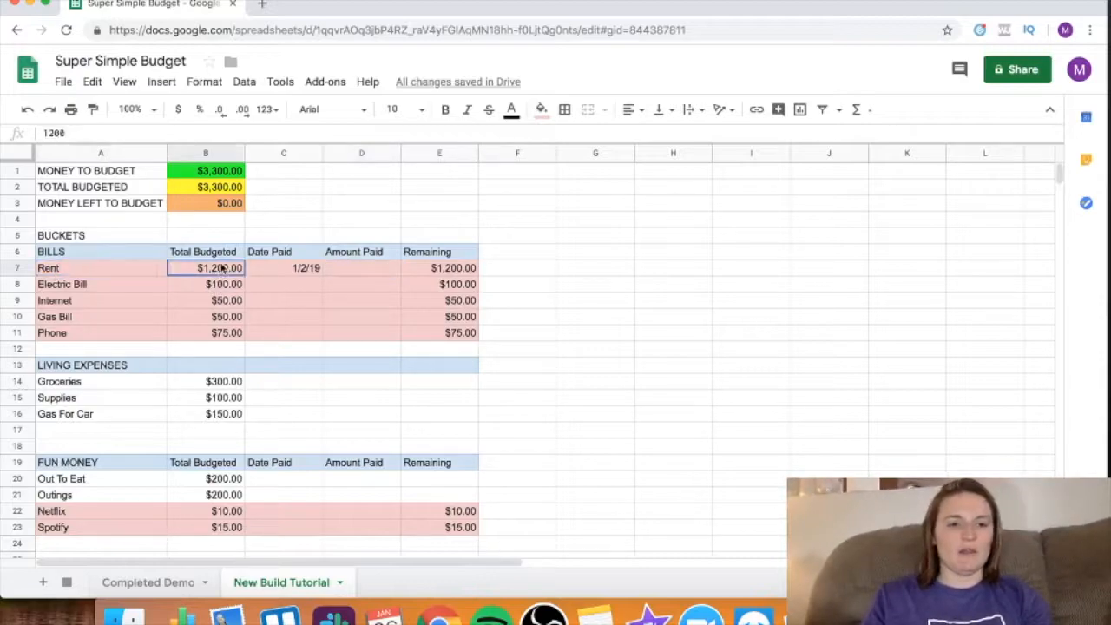
pyautogui.click(375, 266)
pyautogui.write('1200')
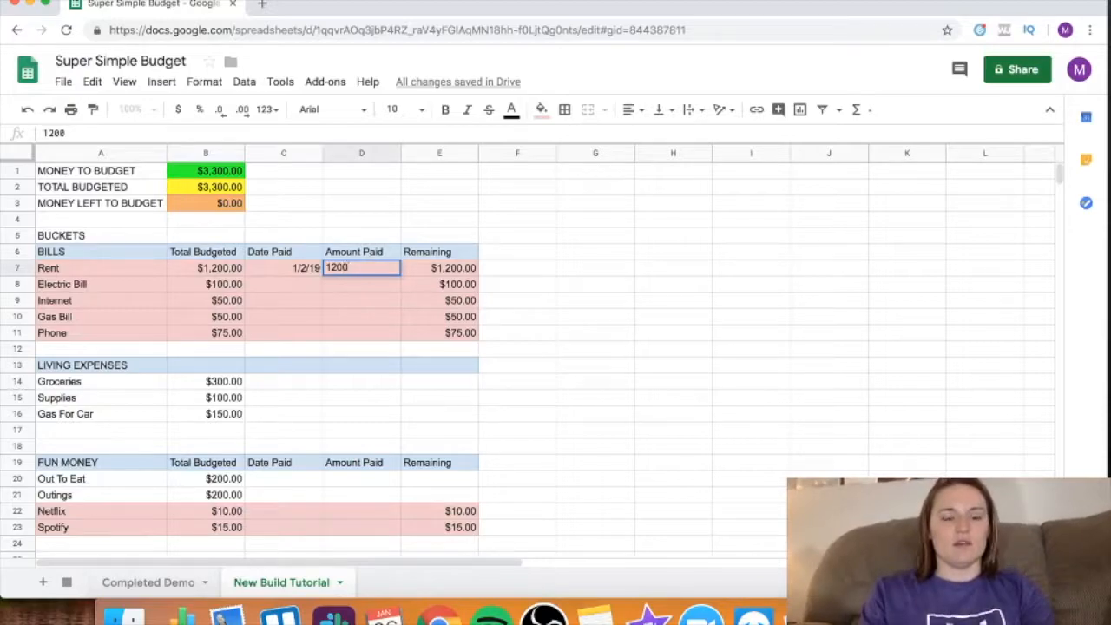
pyautogui.press('Return')
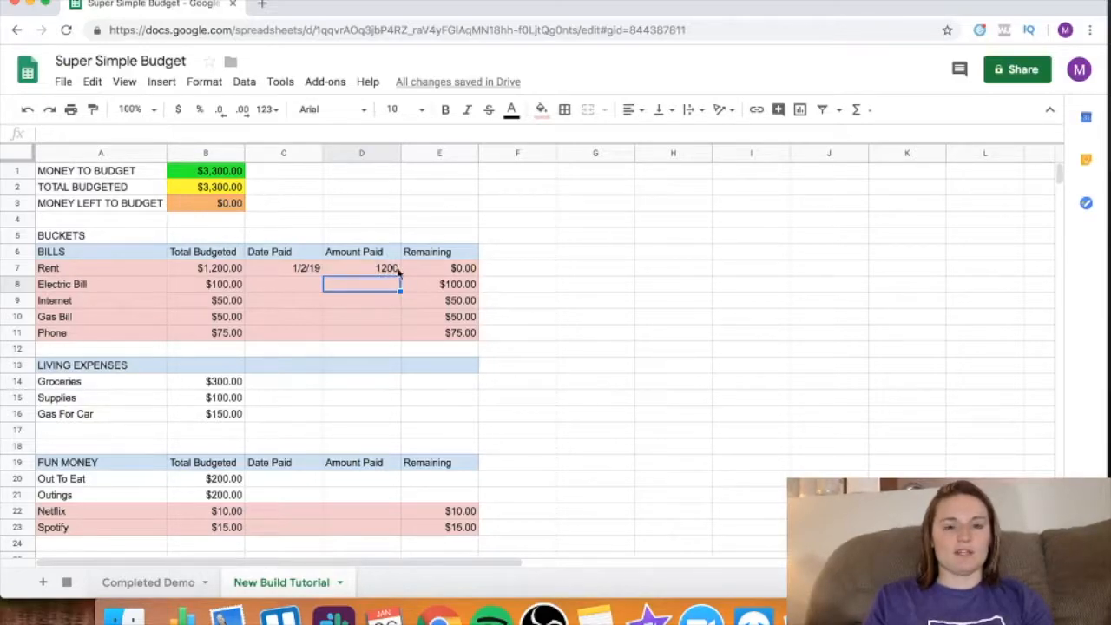
# - Format the whole Amount Paid column D as currency
pyautogui.scroll(-3, 368, 371)
pyautogui.scroll(3, 368, 371)
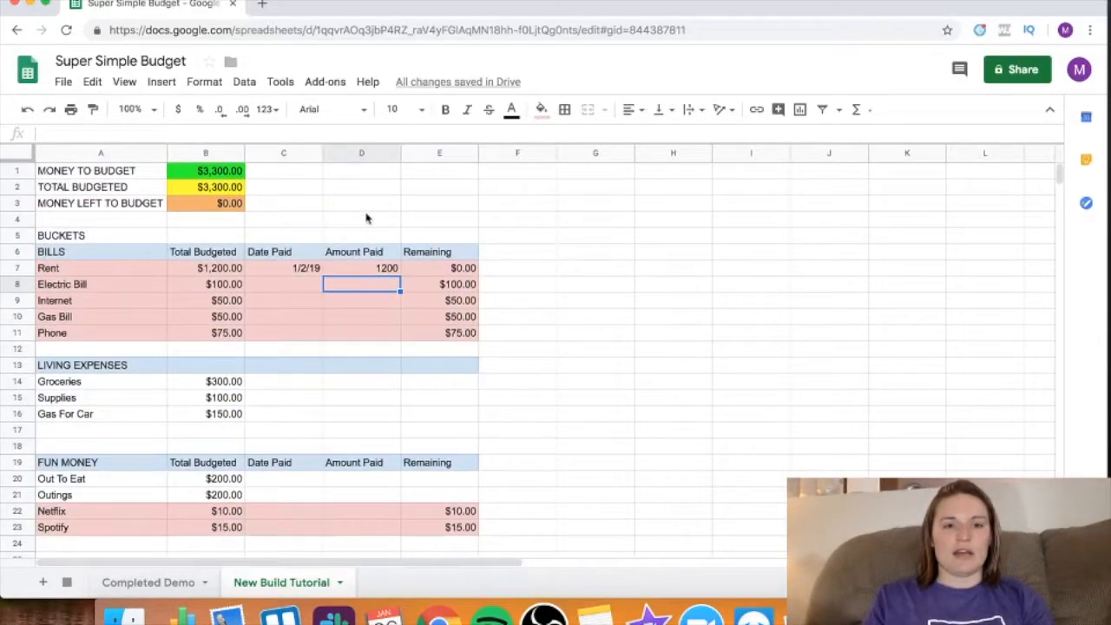
pyautogui.click(356, 154)
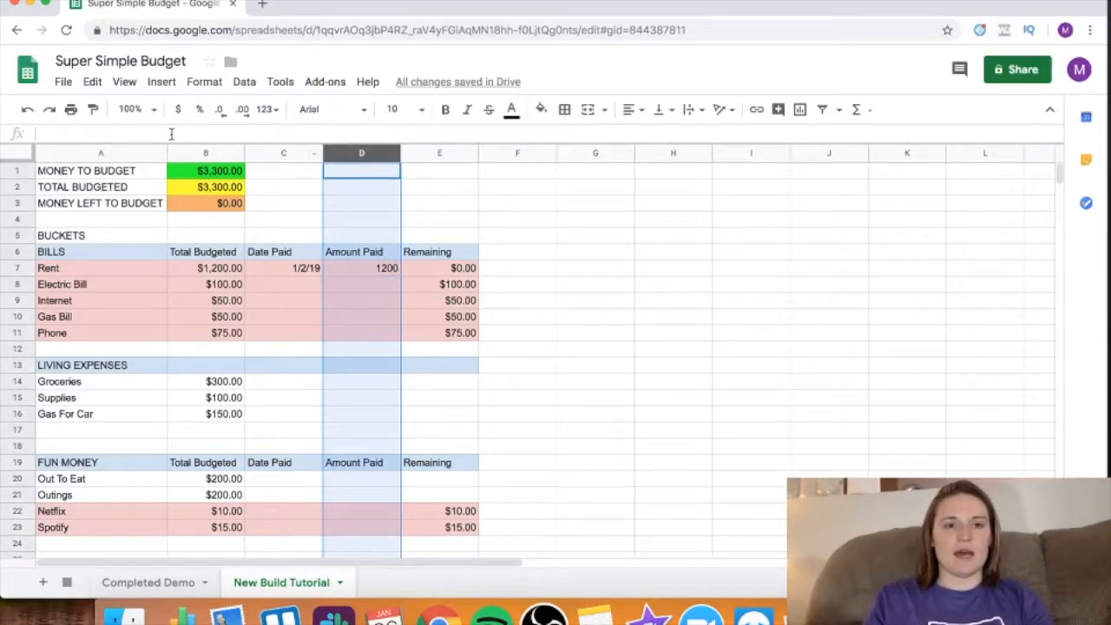
pyautogui.click(178, 109)
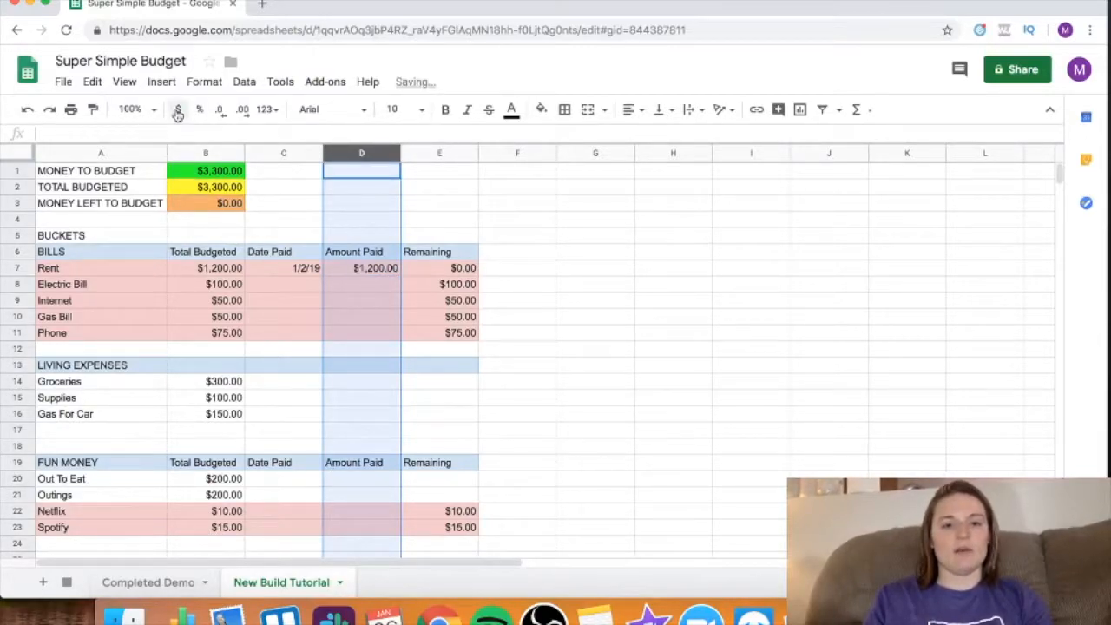
pyautogui.click(575, 321)
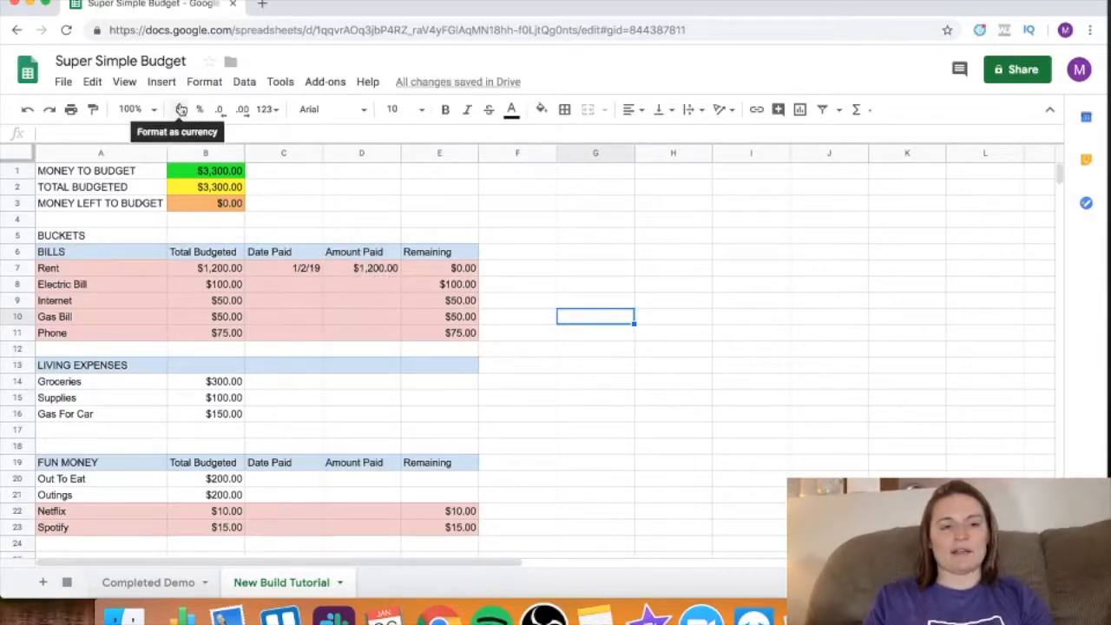
pyautogui.click(523, 397)
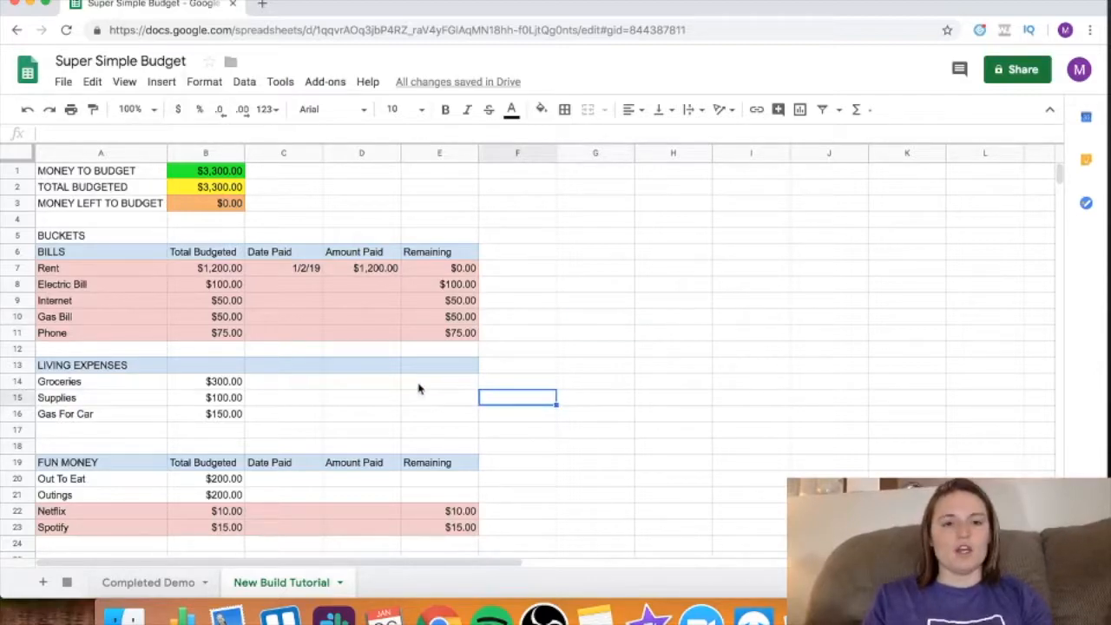
# - Record the Electric Bill payment with Date Paid 1/2/19 in C8 and Amount Paid 98.34 in D8
pyautogui.scroll(-1, 418, 388)
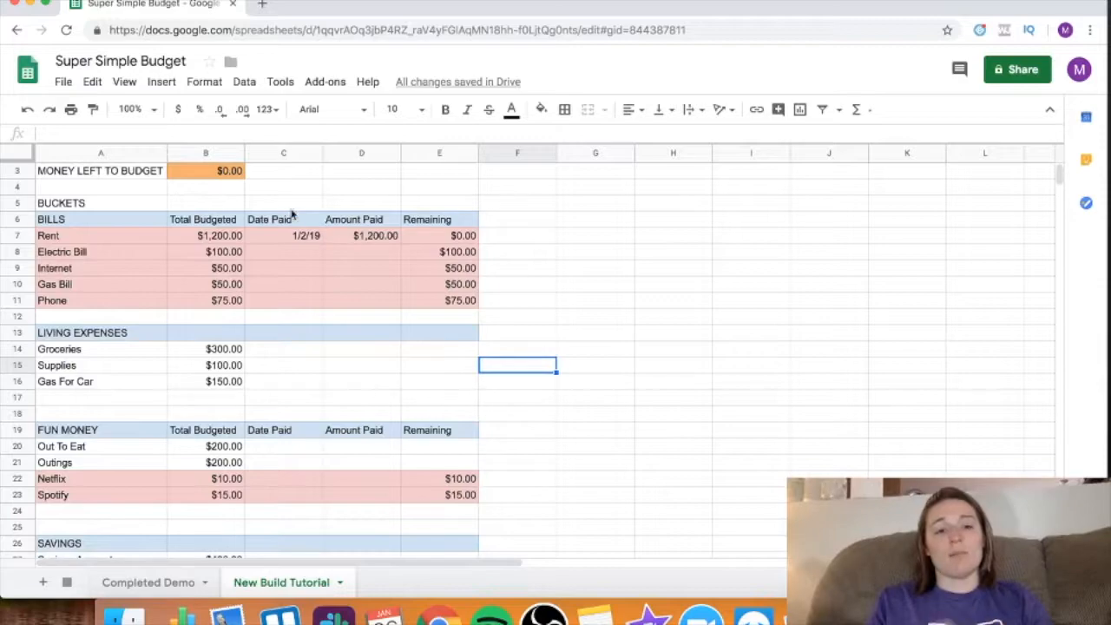
pyautogui.click(269, 253)
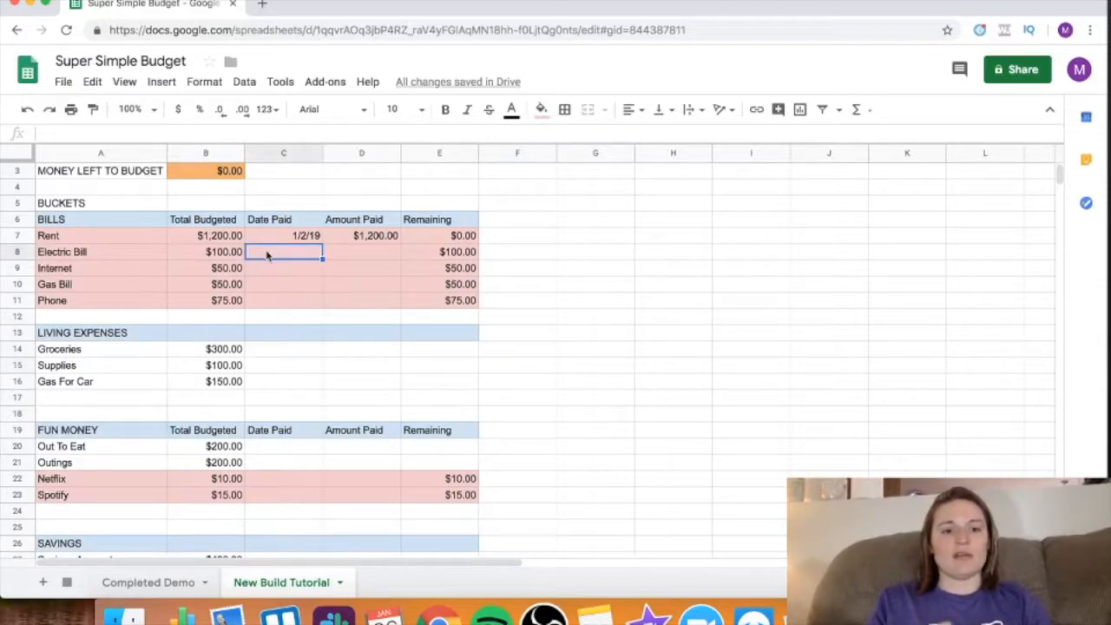
pyautogui.click(118, 254)
pyautogui.click(271, 256)
pyautogui.write('1/2/19')
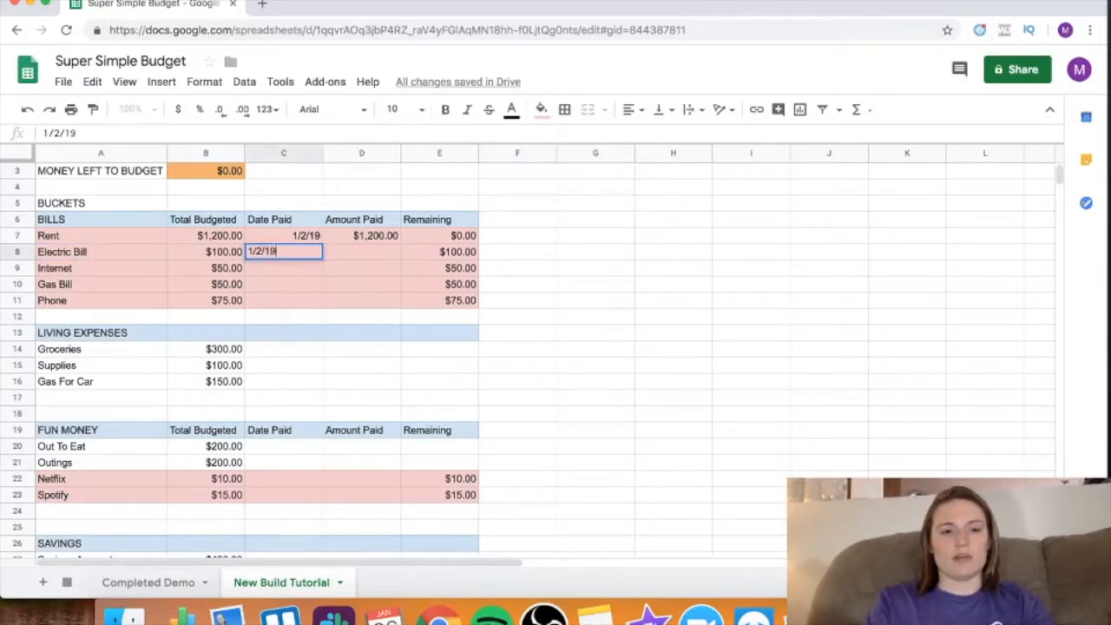
pyautogui.press('Tab')
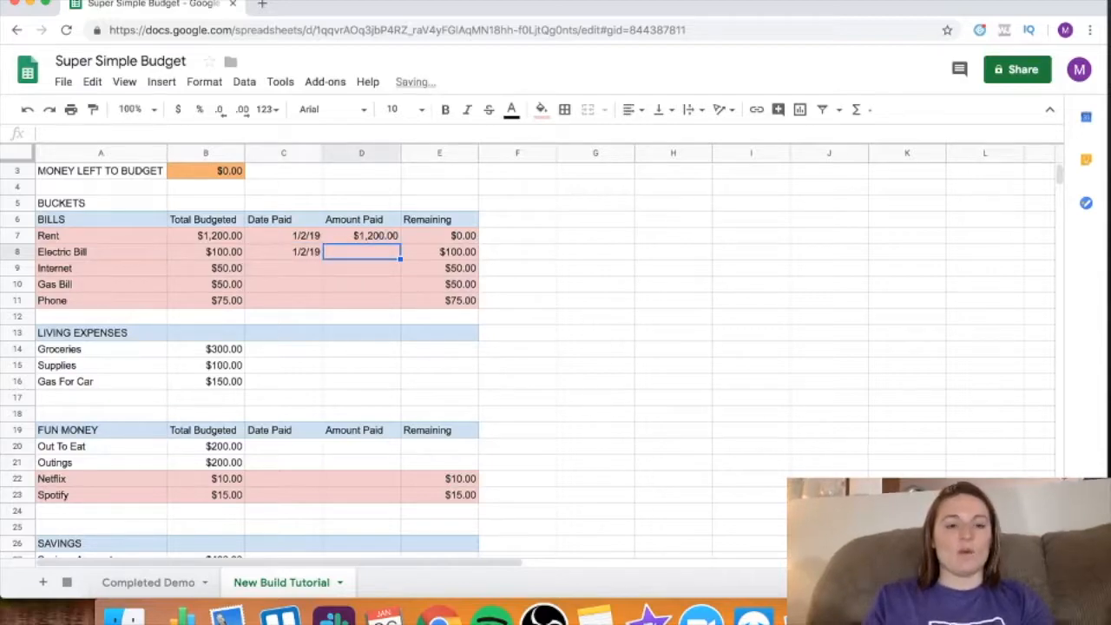
pyautogui.write('98.34')
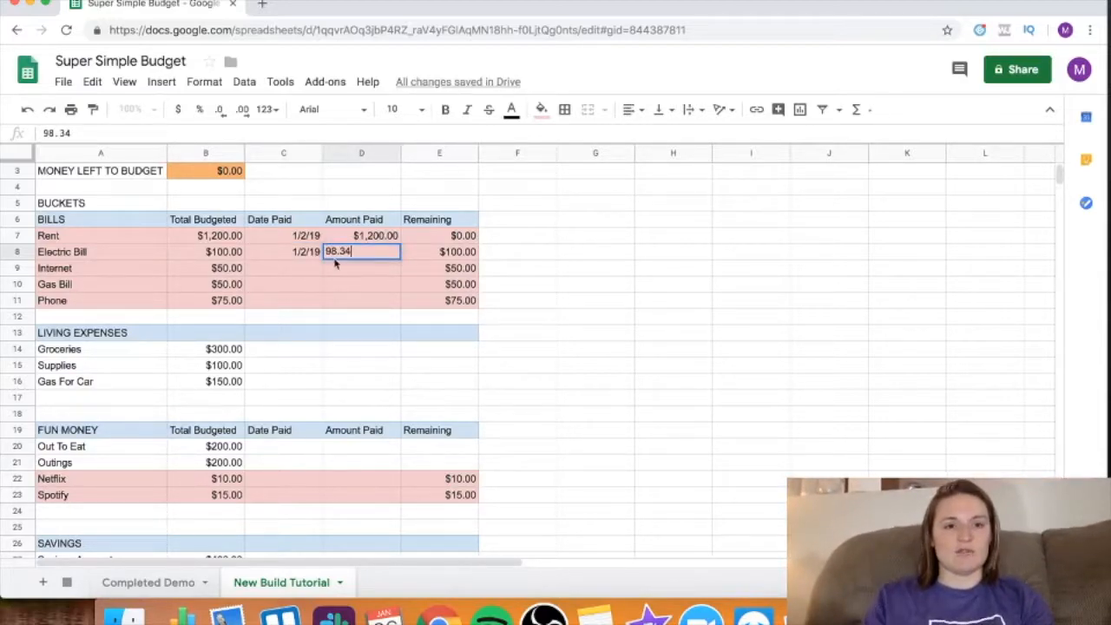
pyautogui.press('Return')
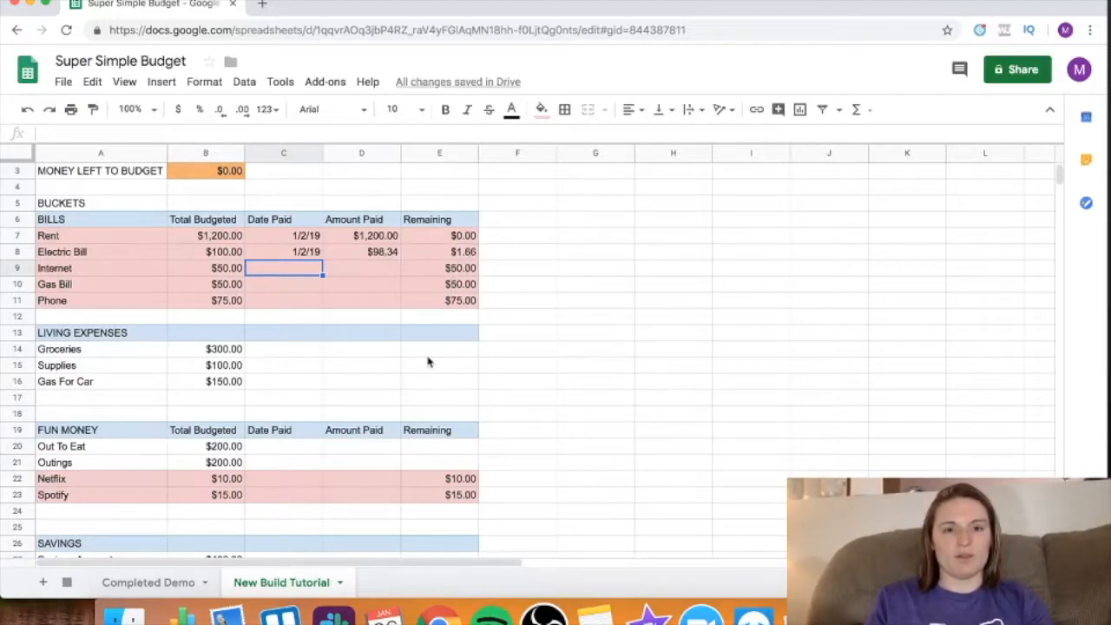
# - Review the Groceries and Supplies spending tables on the Completed Demo sheet, and return to the New Build Tutorial sheet
pyautogui.scroll(-1, 318, 308)
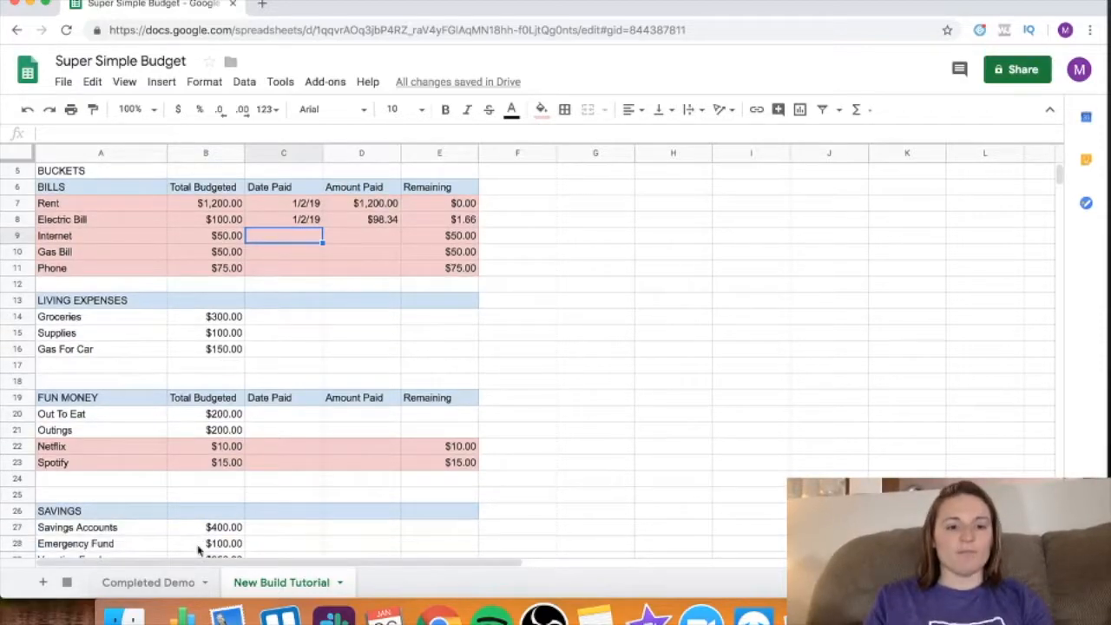
pyautogui.click(169, 583)
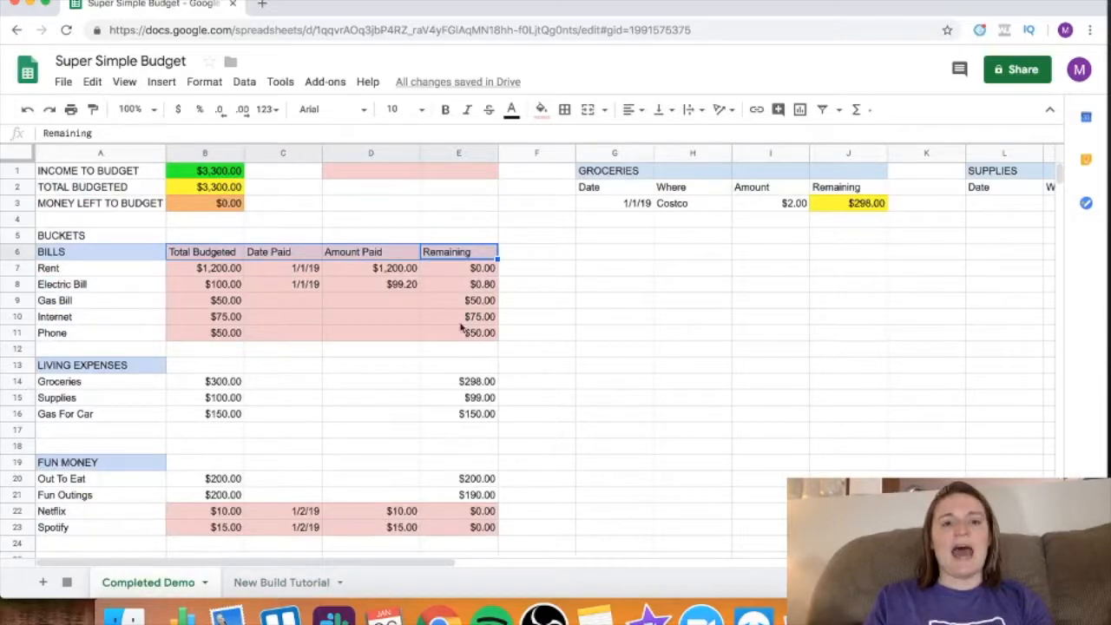
pyautogui.hscroll(2, 444, 299)
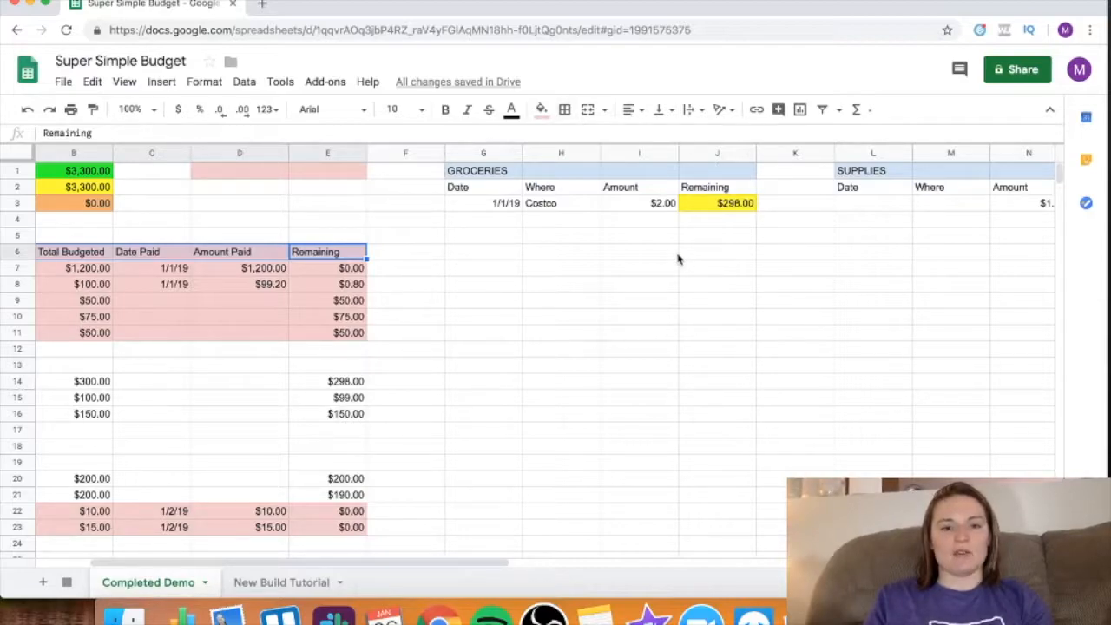
pyautogui.click(260, 591)
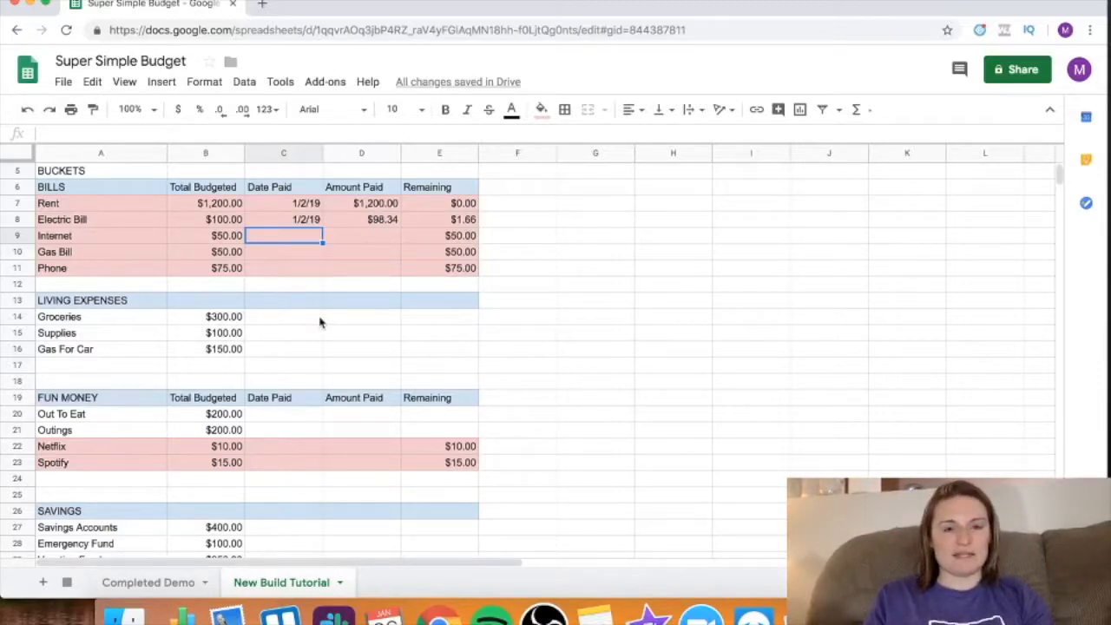
pyautogui.click(286, 319)
pyautogui.click(352, 324)
pyautogui.click(423, 323)
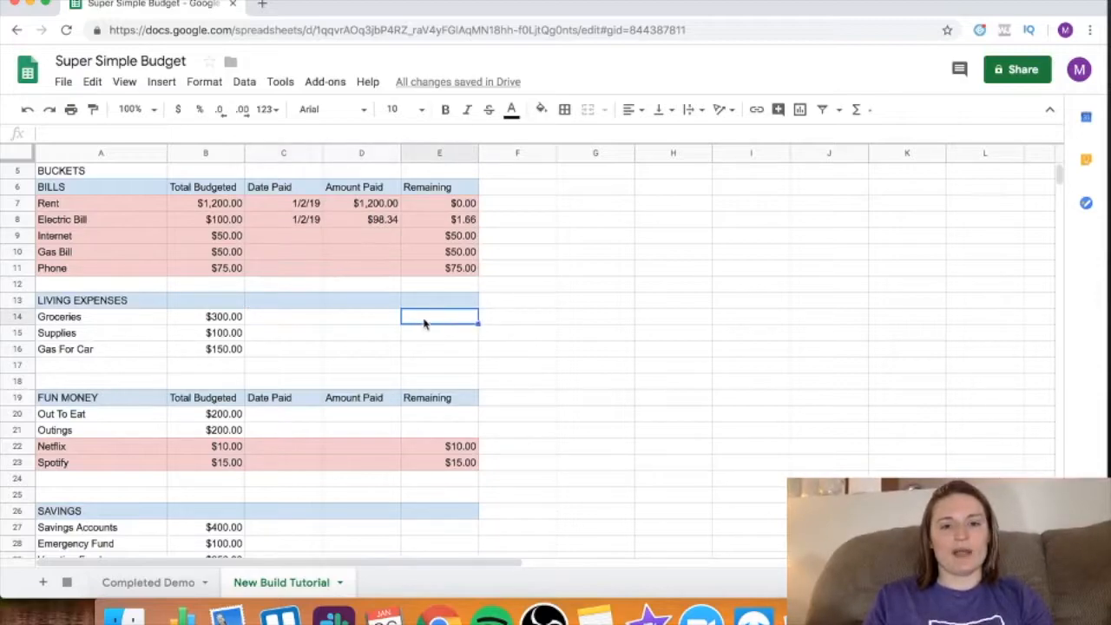
pyautogui.scroll(1, 631, 325)
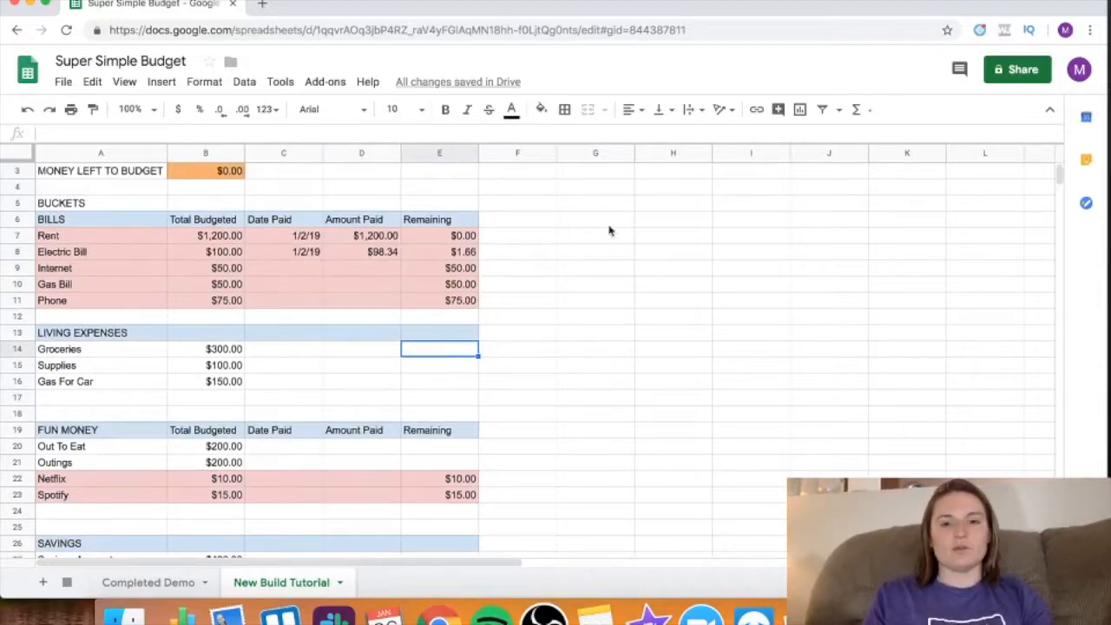
pyautogui.moveTo(601, 178); pyautogui.dragTo(846, 174)
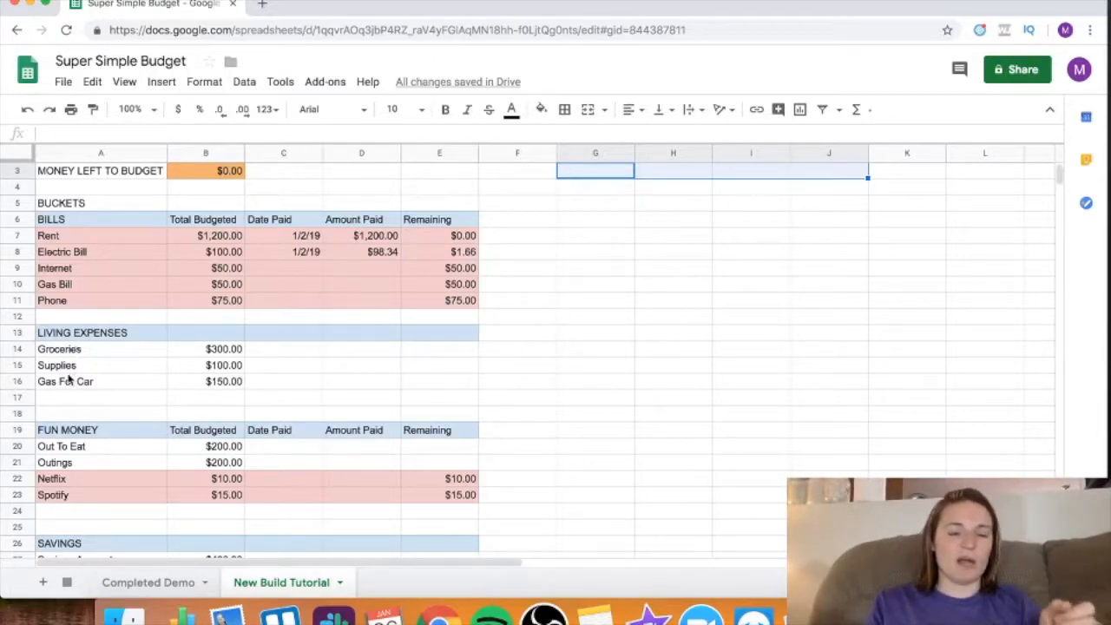
pyautogui.scroll(-3, 70, 379)
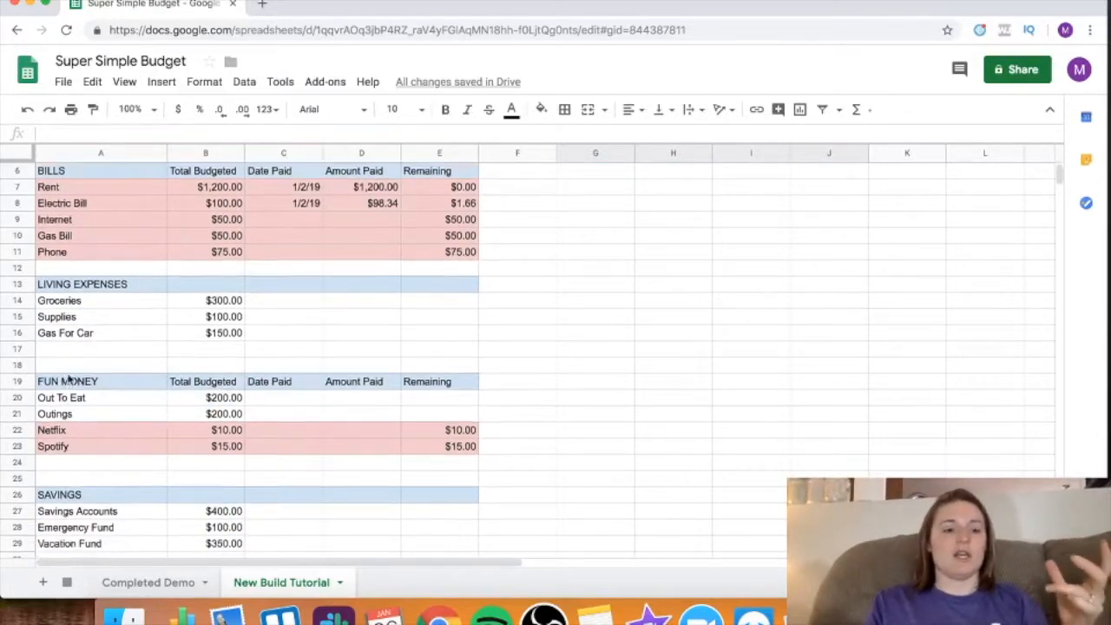
pyautogui.scroll(3, 631, 279)
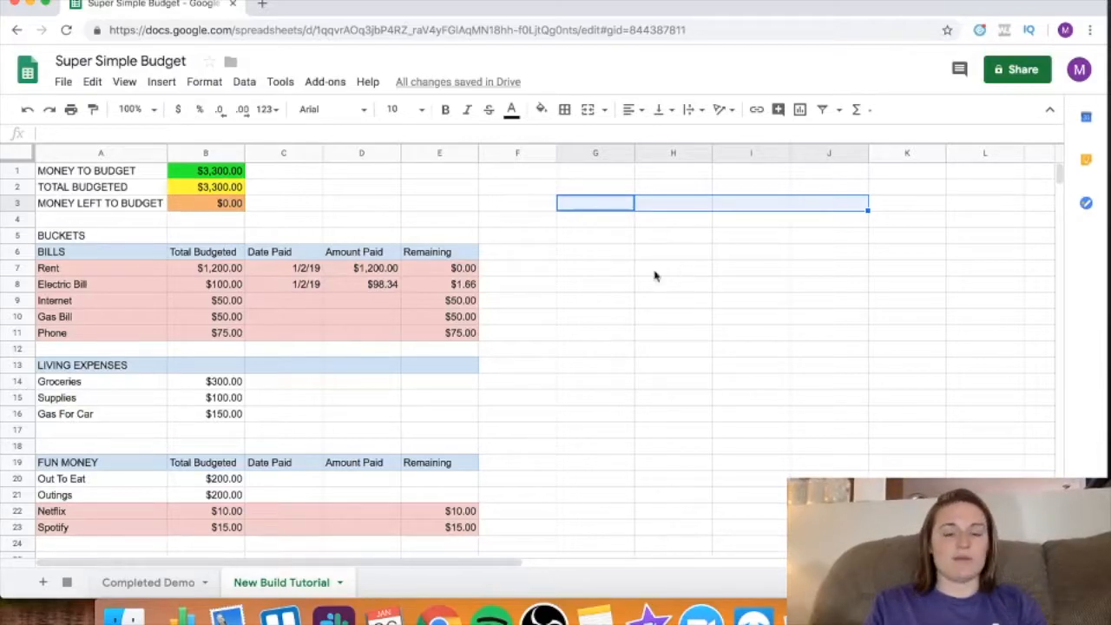
pyautogui.click(624, 289)
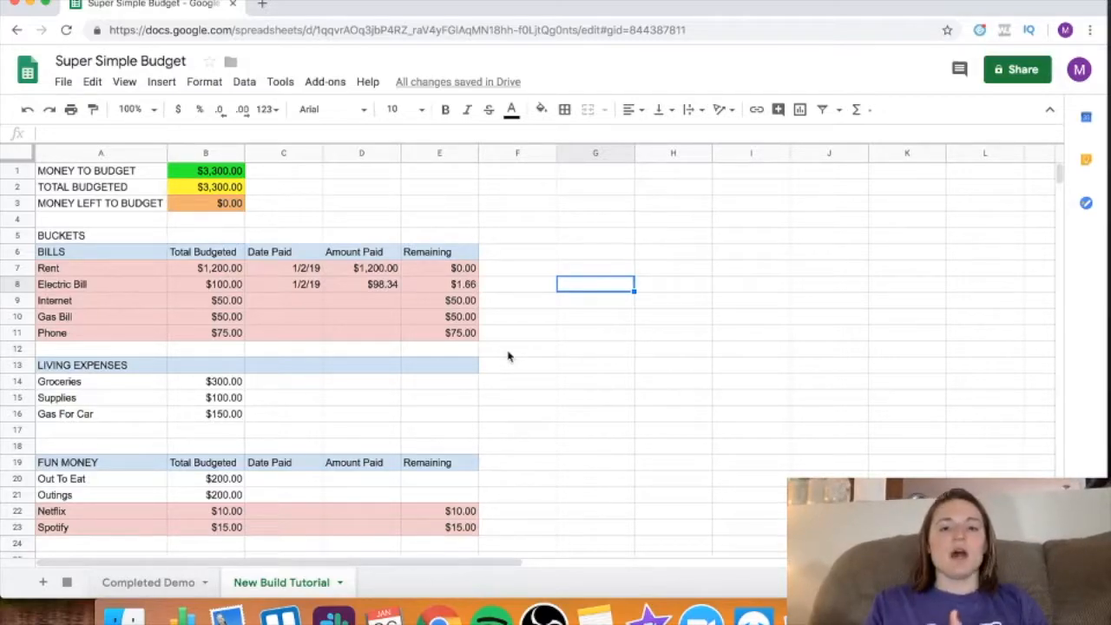
pyautogui.click(74, 384)
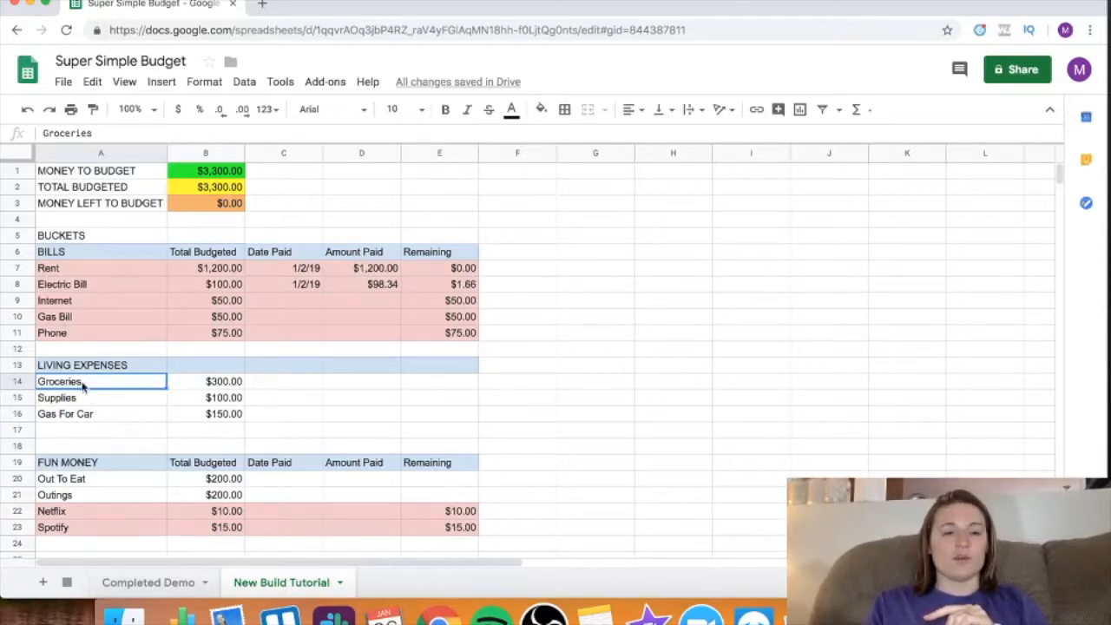
# - Fill the cells G1:J1 with light purple as the header band of a spending table
pyautogui.moveTo(581, 177); pyautogui.dragTo(829, 177)
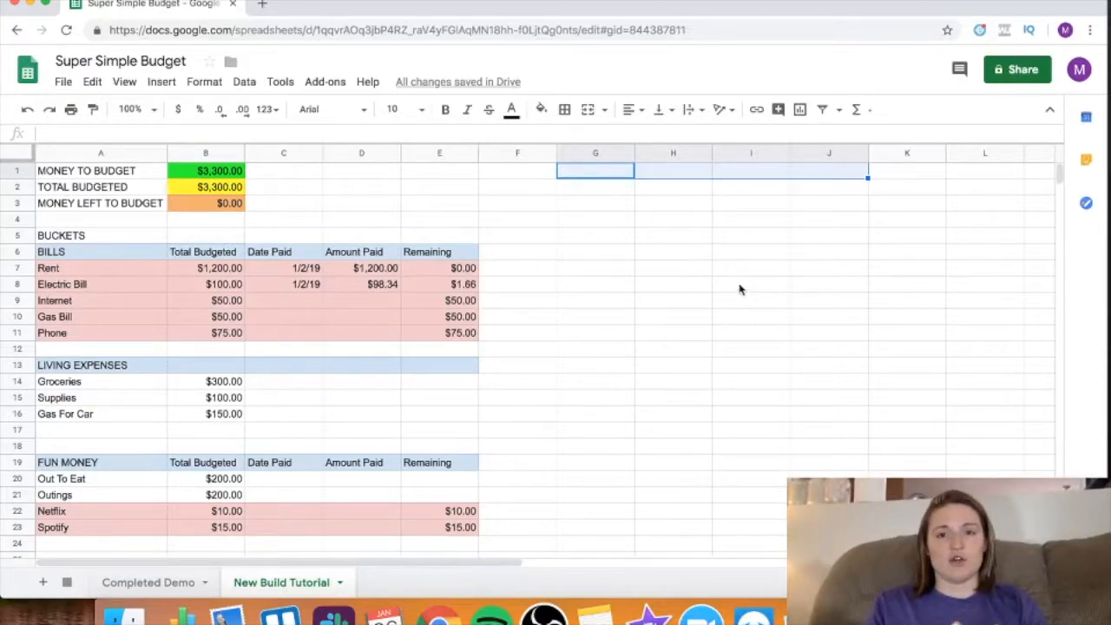
pyautogui.click(541, 109)
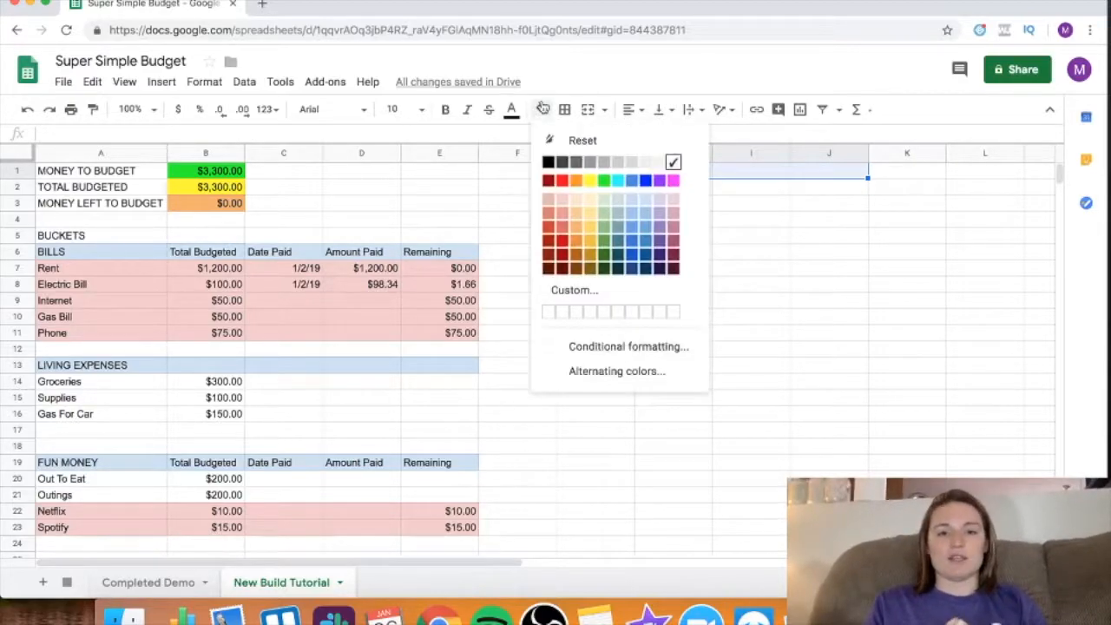
pyautogui.click(663, 208)
pyautogui.click(654, 273)
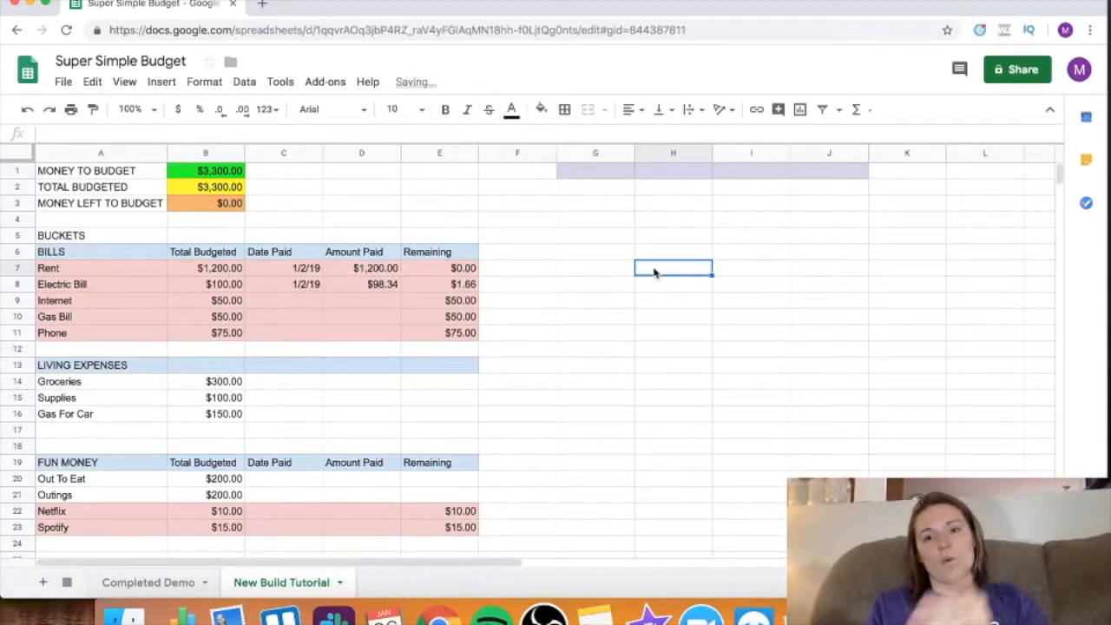
pyautogui.moveTo(605, 180); pyautogui.dragTo(790, 180)
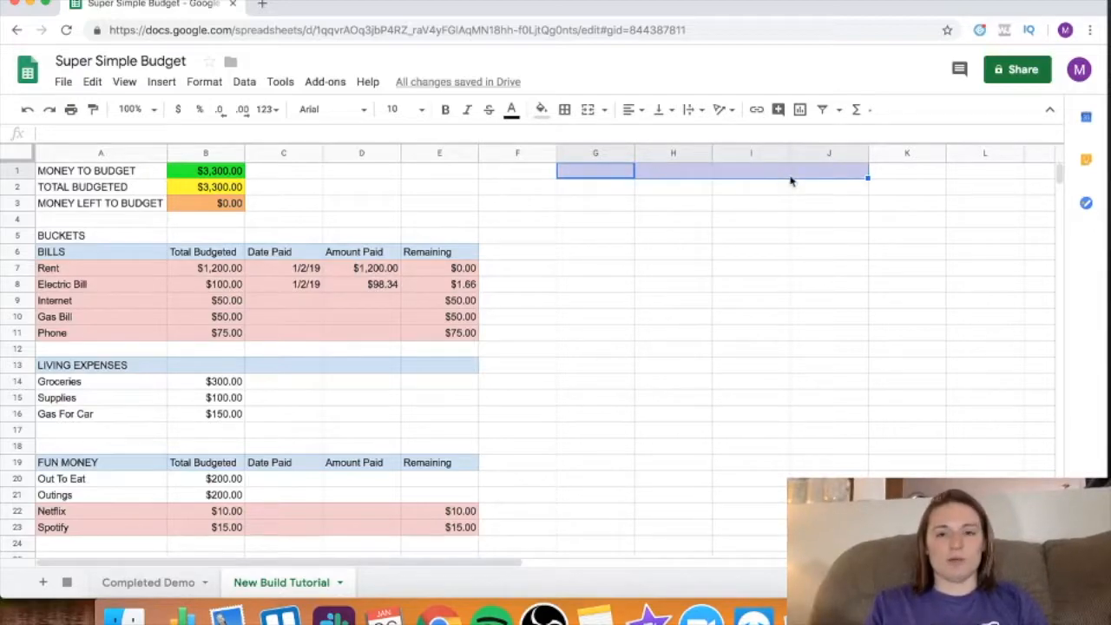
pyautogui.click(595, 251)
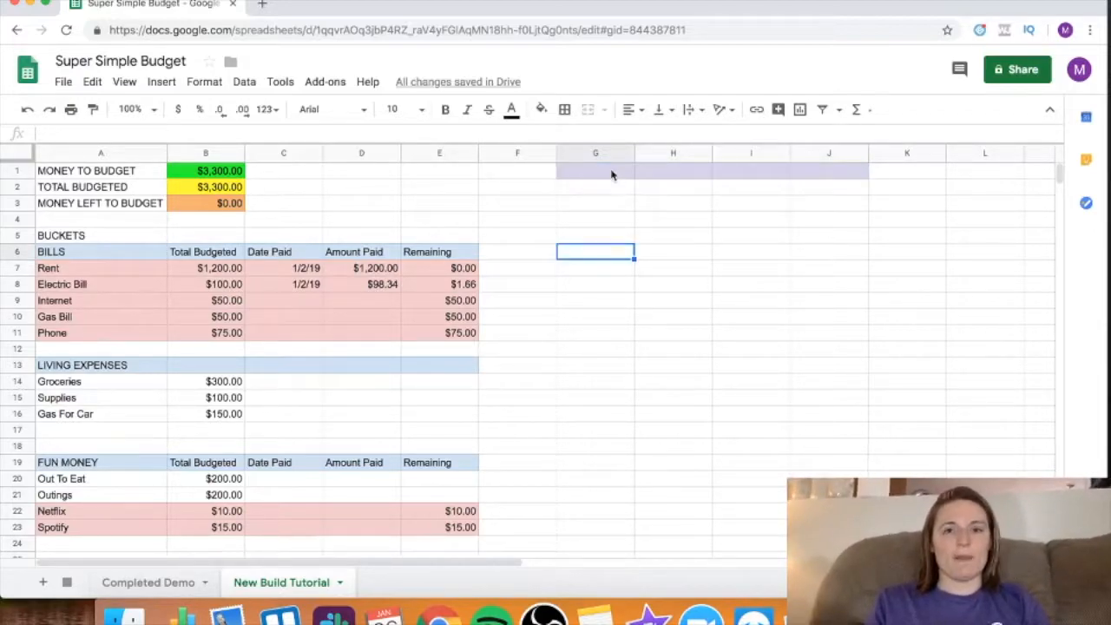
# - Enter the title GROCERIES in cell G1 of the purple header band
pyautogui.click(611, 174)
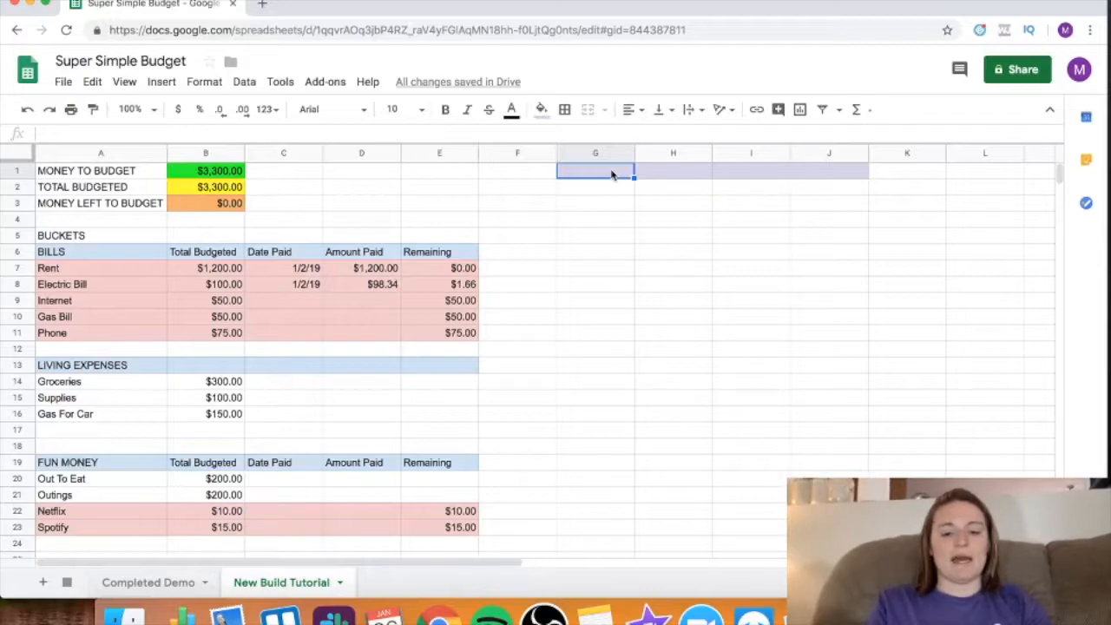
pyautogui.write('GROCERIES')
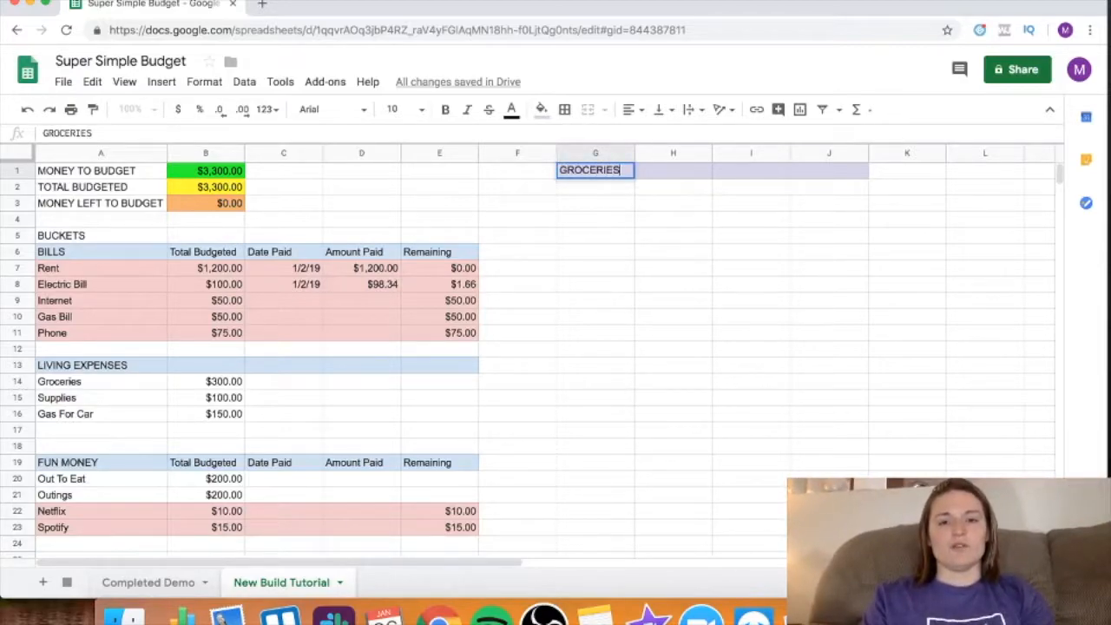
pyautogui.press('Return')
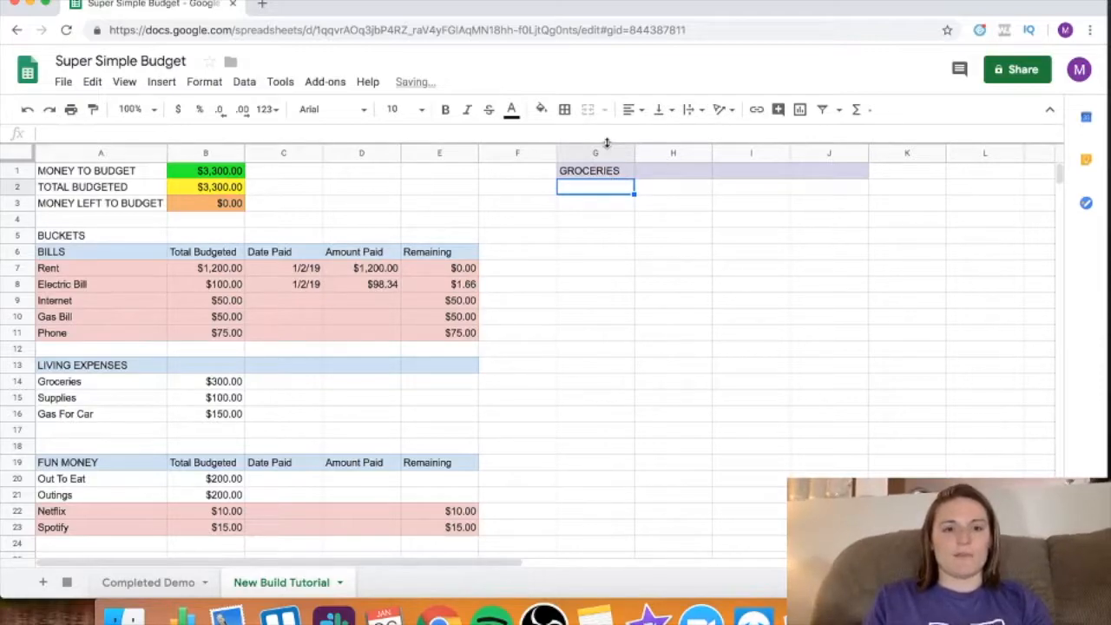
# - Check the Completed Demo sheet's grocery headers and enter Date, Where, Amount and Remaing in G2:J2 of the New Build Tutorial sheet
pyautogui.click(144, 583)
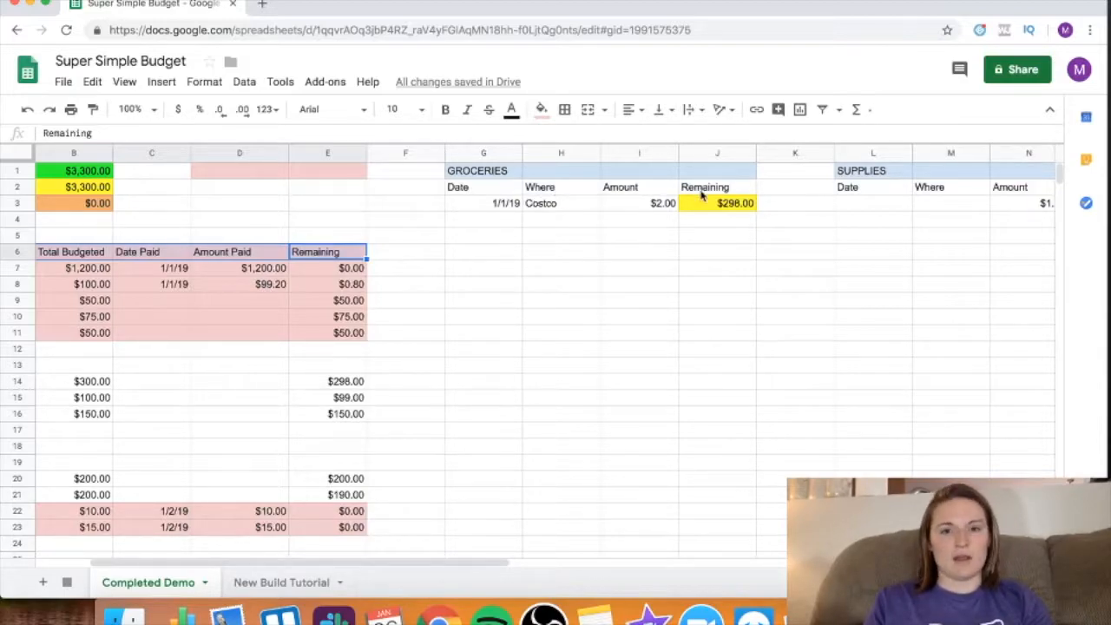
pyautogui.click(271, 588)
pyautogui.write('Date')
pyautogui.press('Tab')
pyautogui.write('Where')
pyautogui.press('Tab')
pyautogui.write('Amount')
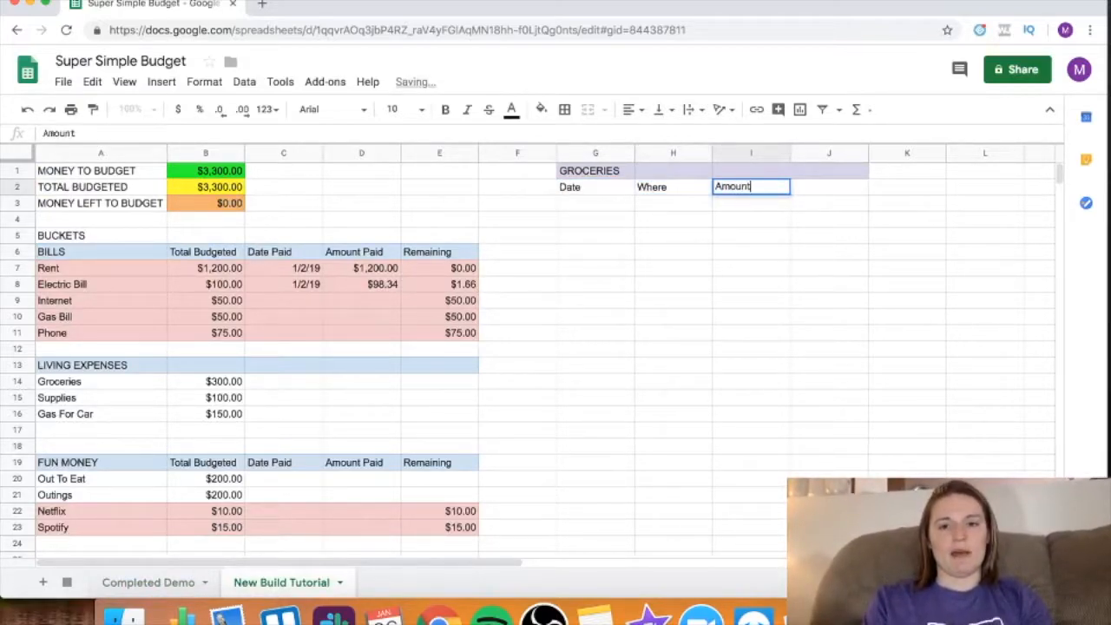
pyautogui.press('Tab')
pyautogui.write('Remaing')
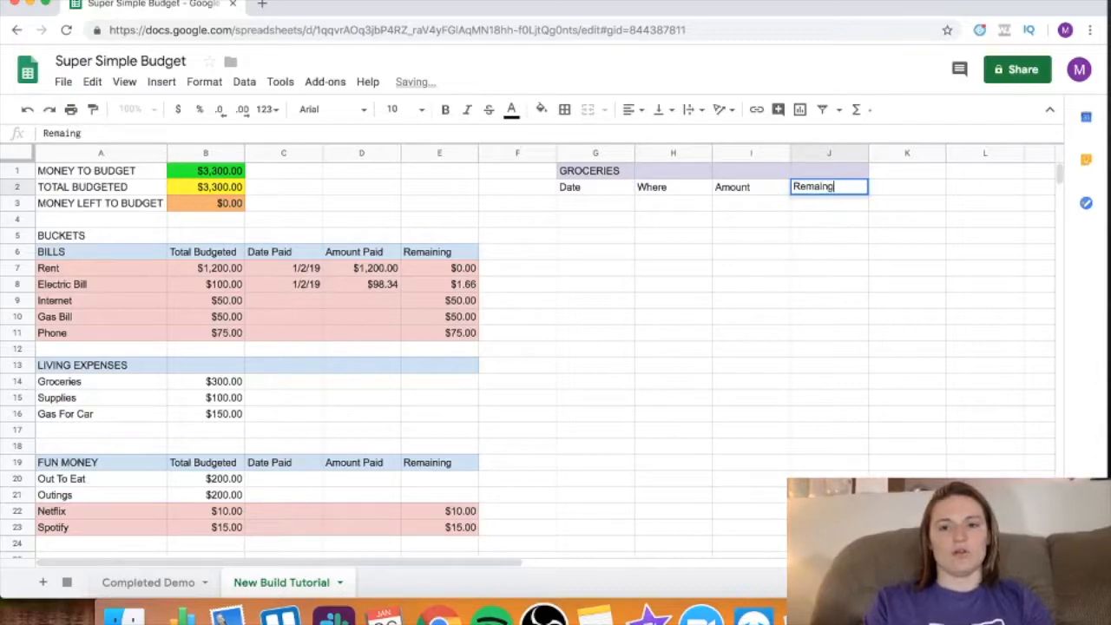
pyautogui.press('Return')
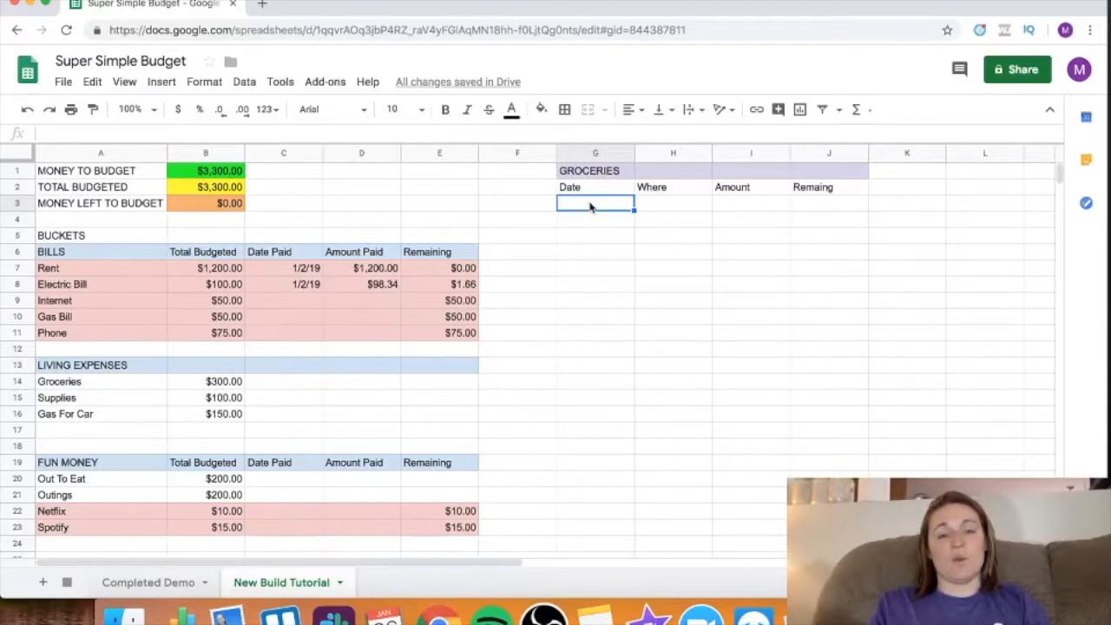
pyautogui.click(677, 215)
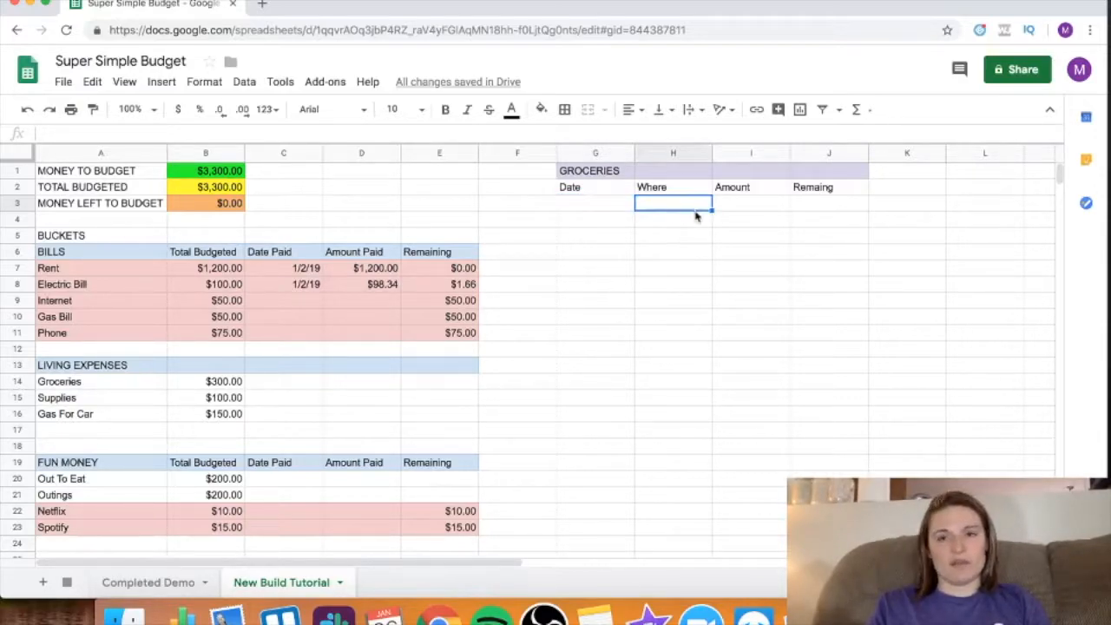
pyautogui.click(753, 207)
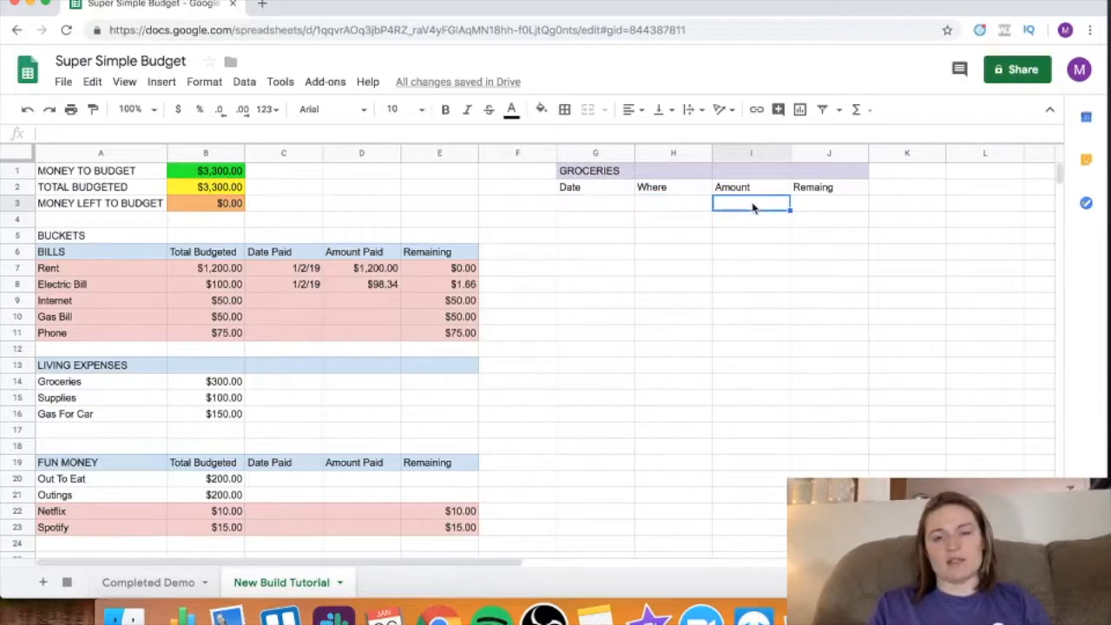
pyautogui.click(847, 210)
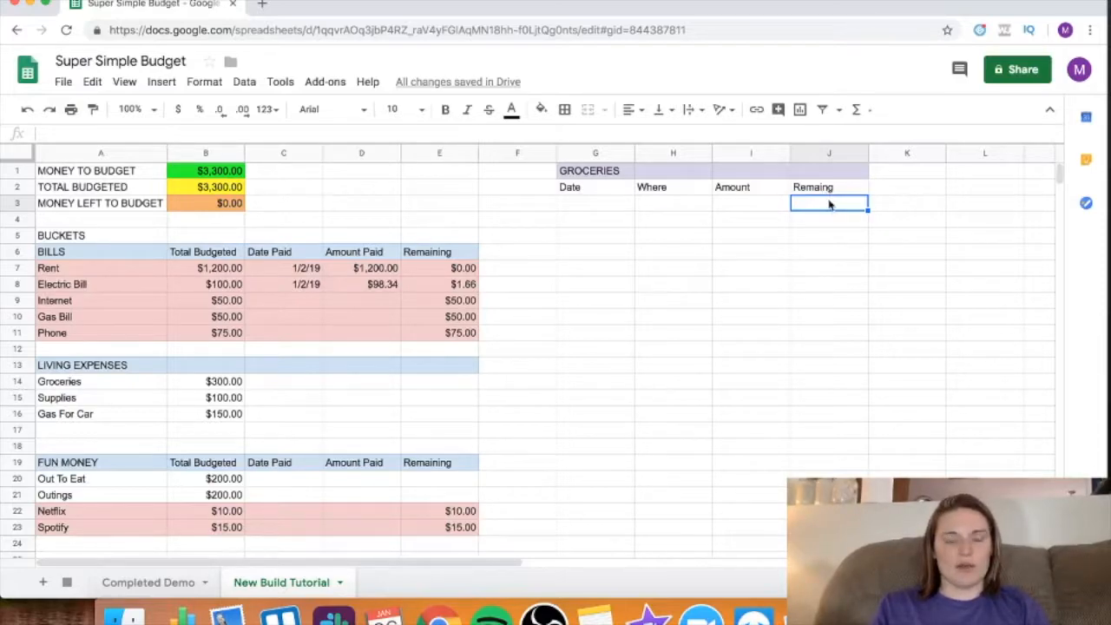
# - Check the groceries Remaining cell on the Completed Demo sheet and fill J3 on the New Build Tutorial sheet with yellow
pyautogui.click(138, 586)
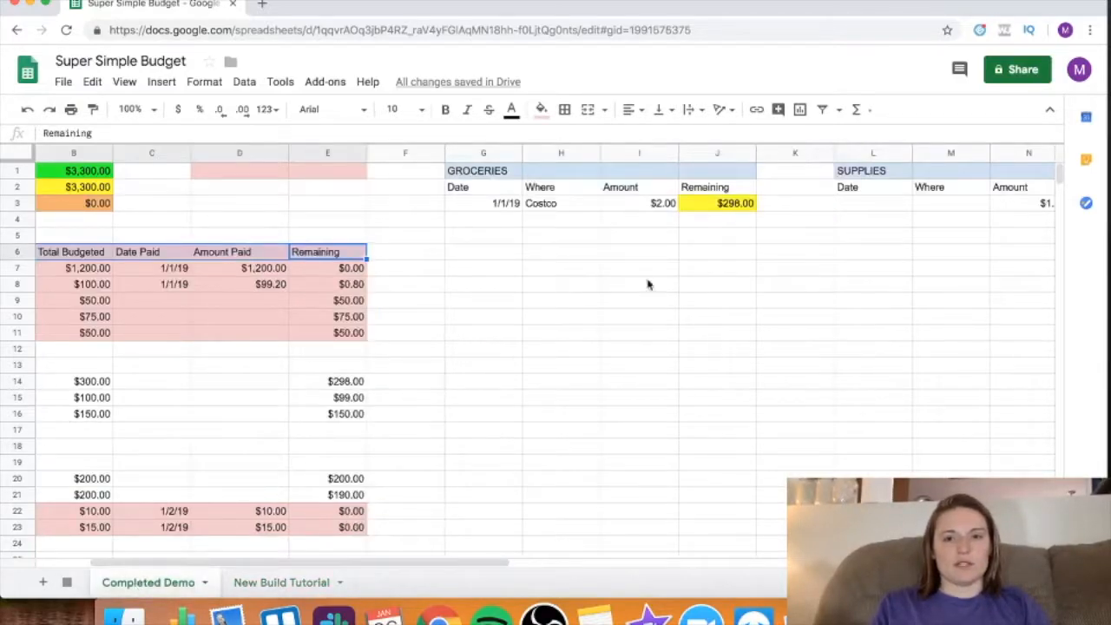
pyautogui.click(728, 208)
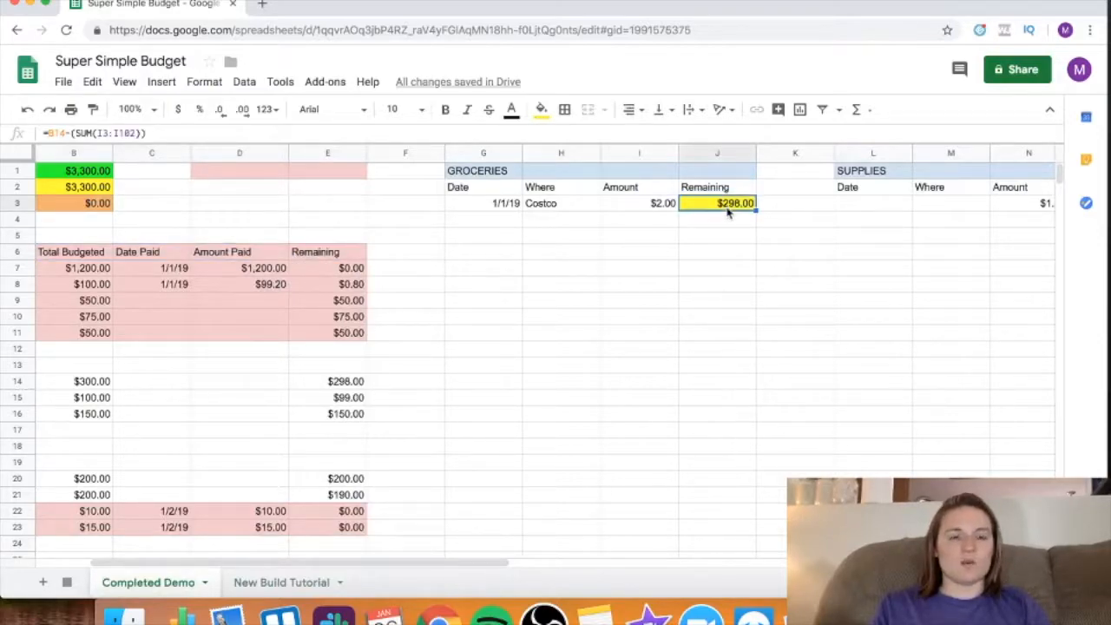
pyautogui.click(252, 583)
pyautogui.doubleClick(829, 206)
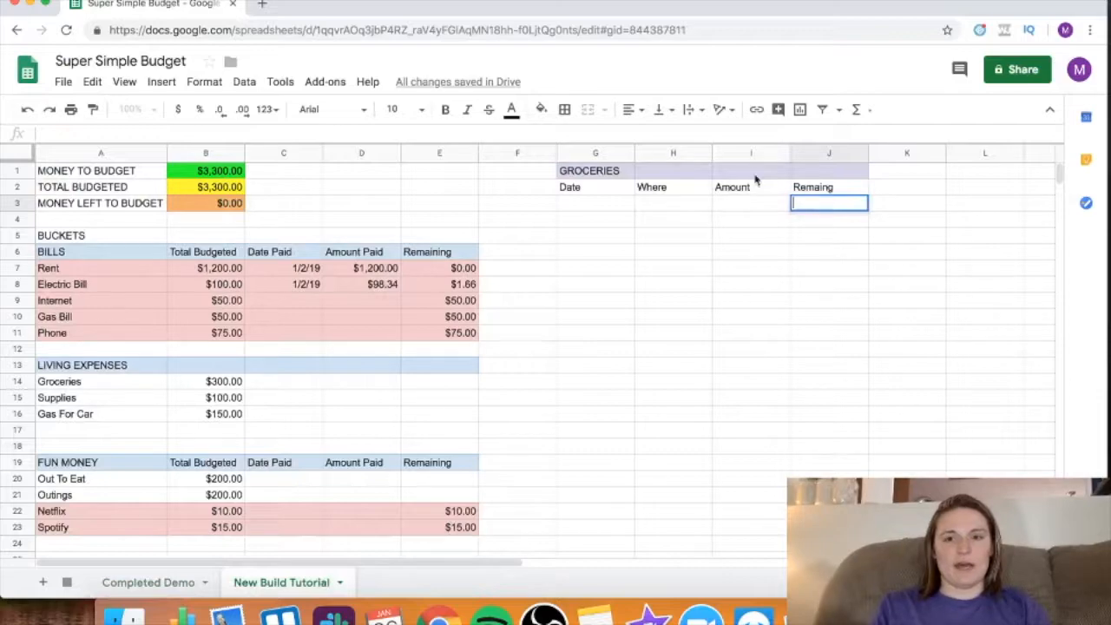
pyautogui.click(540, 110)
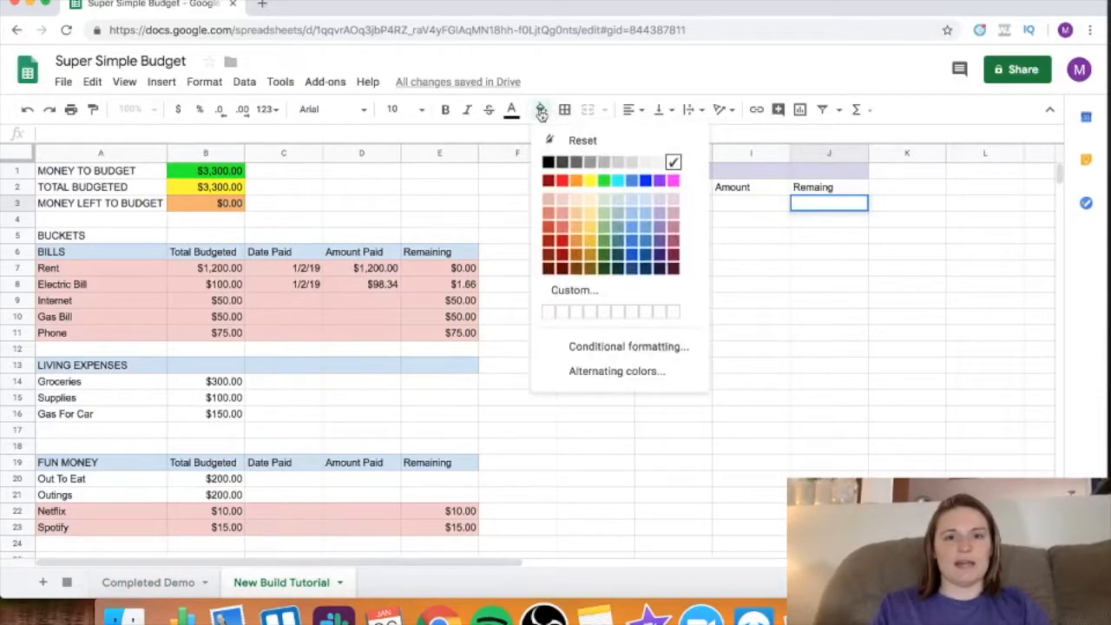
pyautogui.click(587, 186)
pyautogui.click(762, 285)
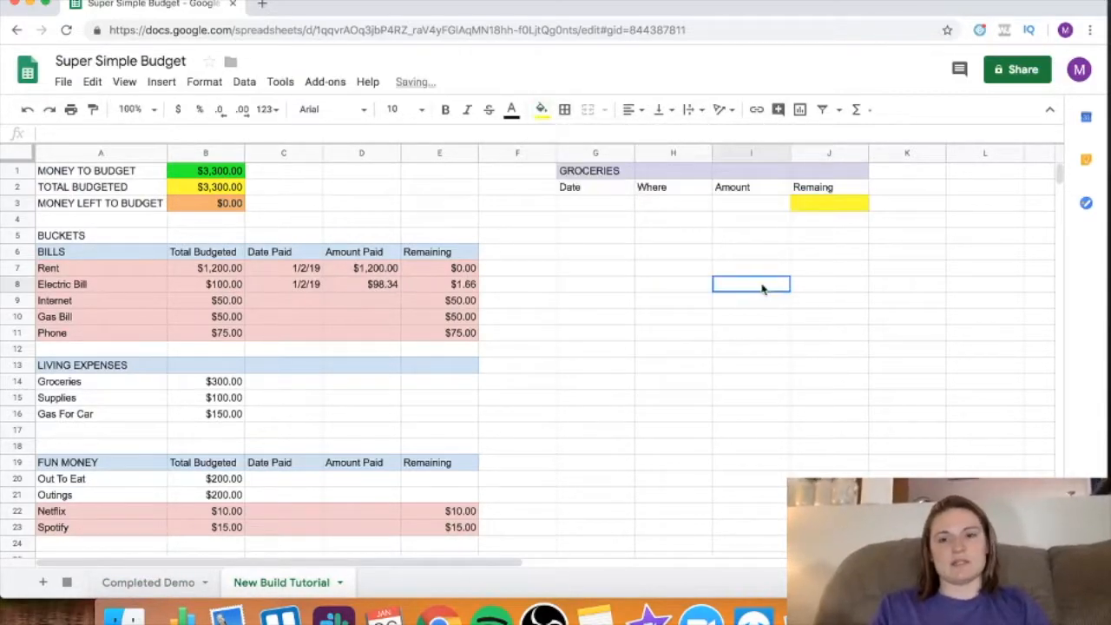
# - Enter the formula =B14-(SUM(I:I)) in J3 to subtract all grocery amounts from the groceries budget
pyautogui.click(838, 207)
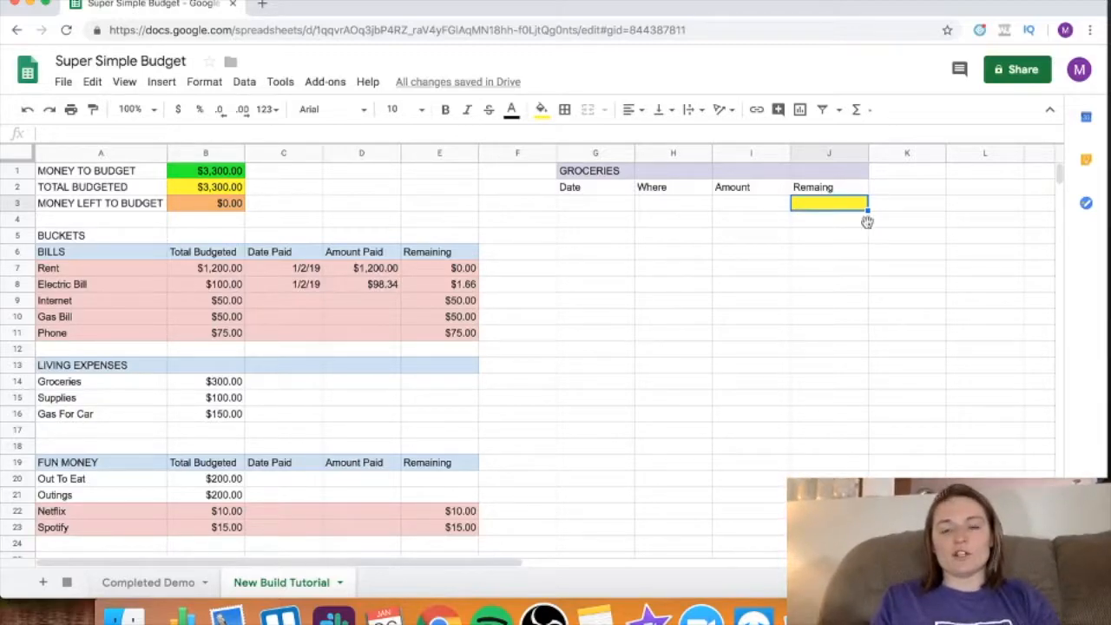
pyautogui.click(834, 220)
pyautogui.click(834, 202)
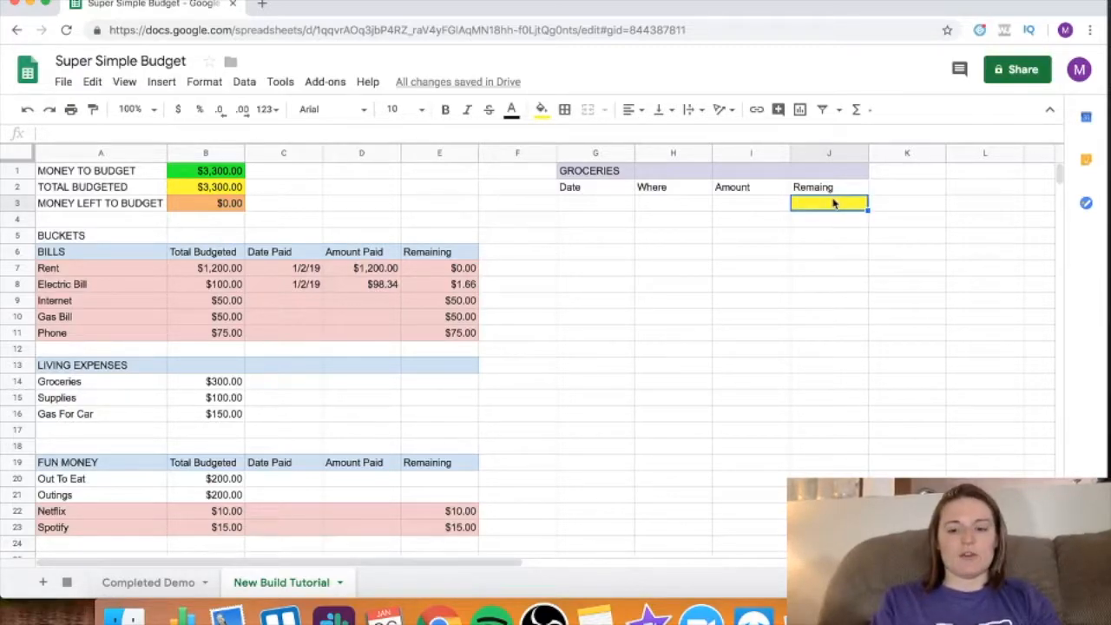
pyautogui.write('=')
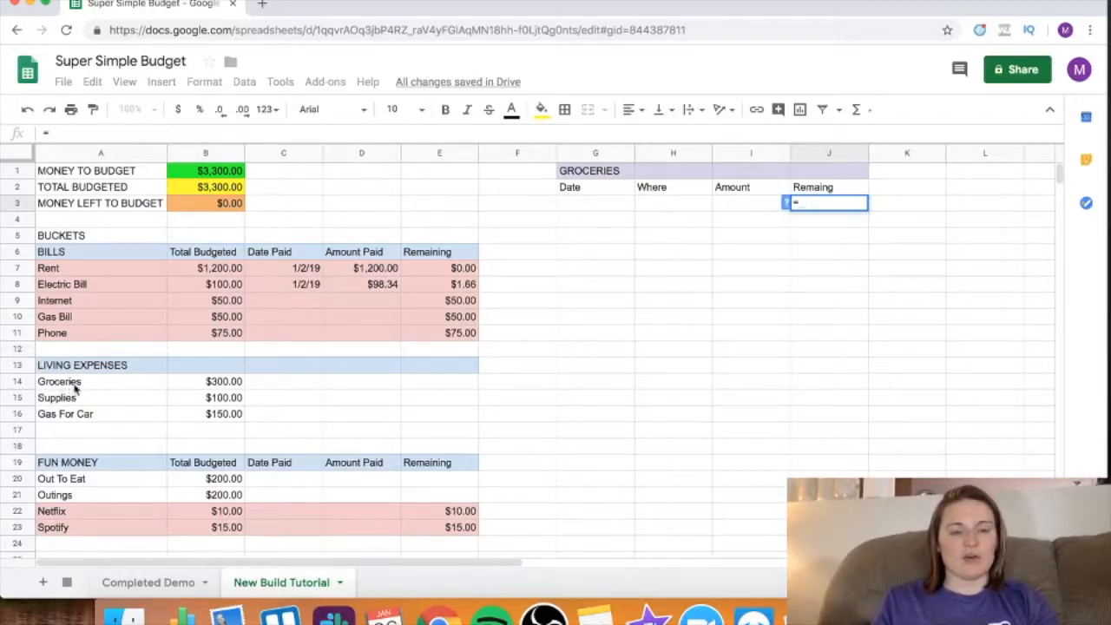
pyautogui.click(225, 387)
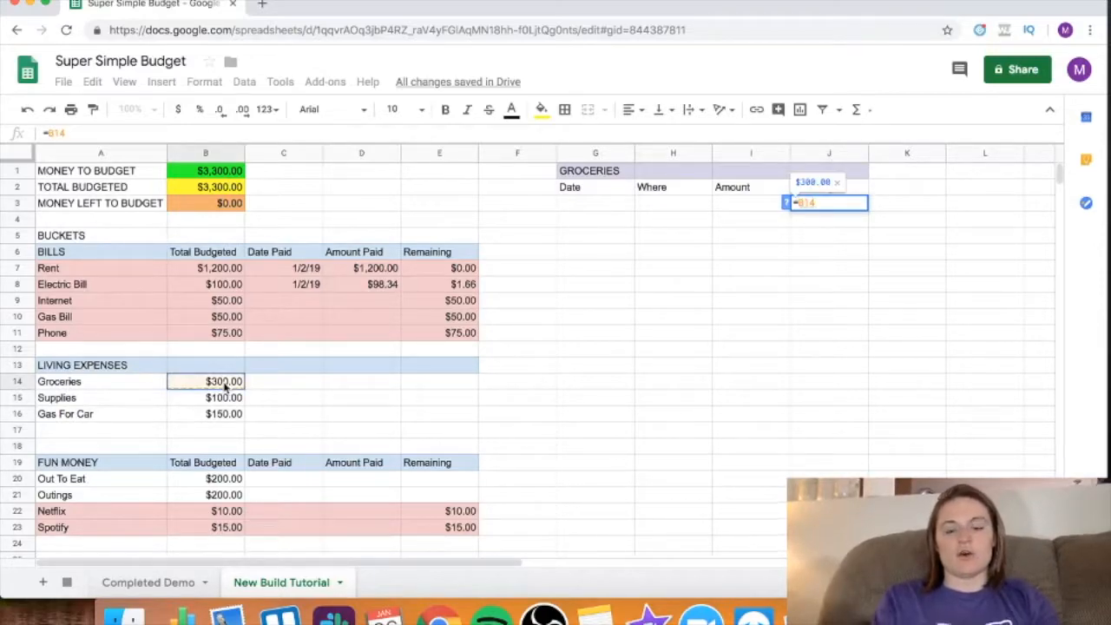
pyautogui.write('-')
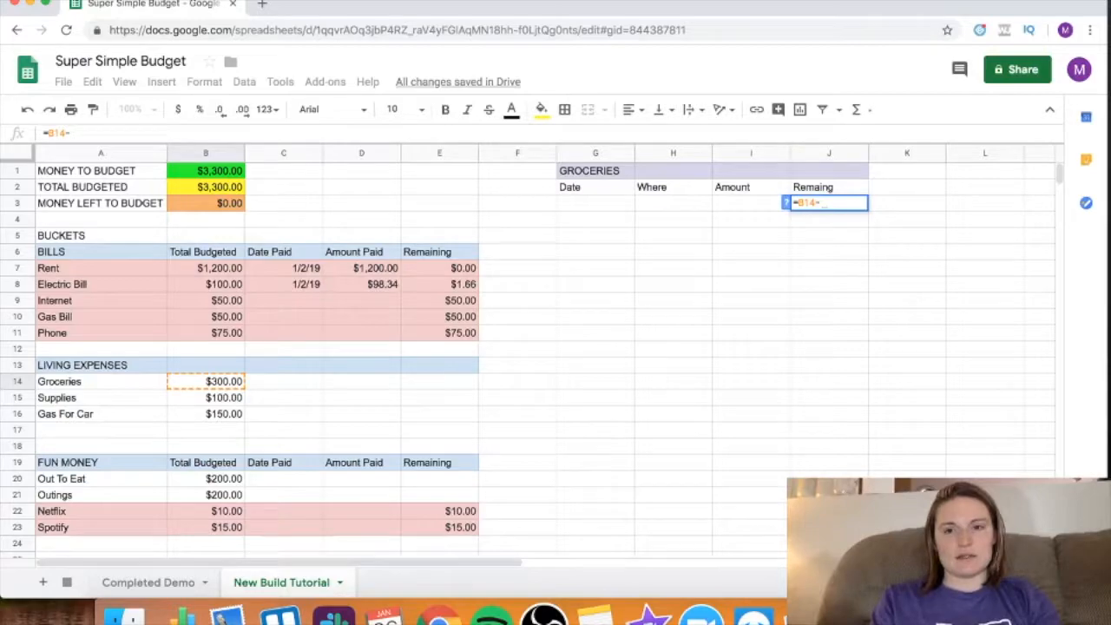
pyautogui.write('(')
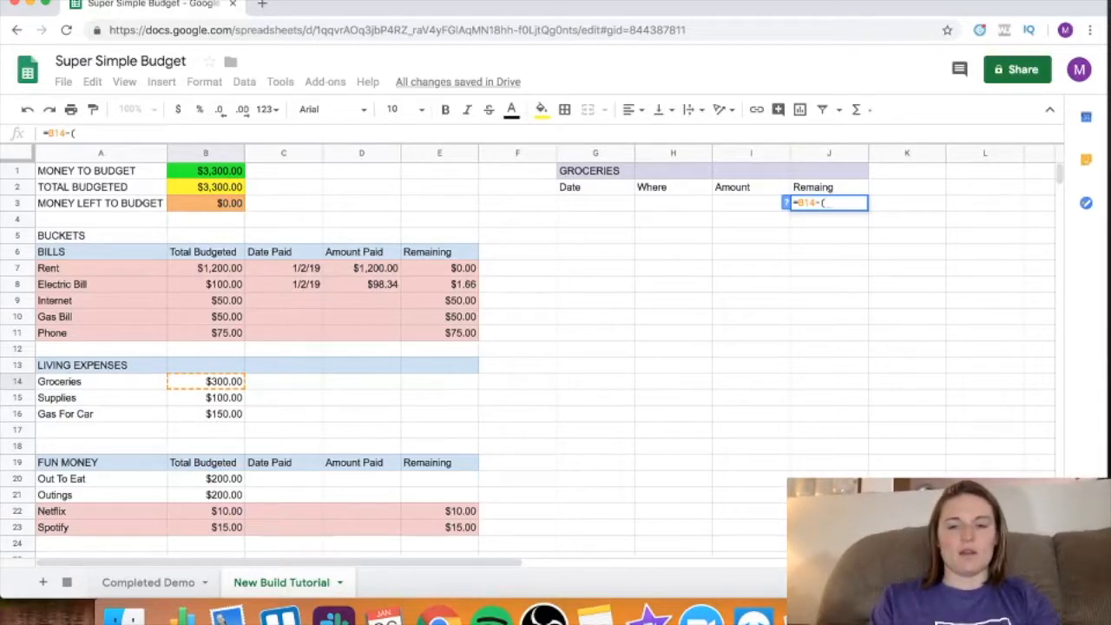
pyautogui.write('SUM')
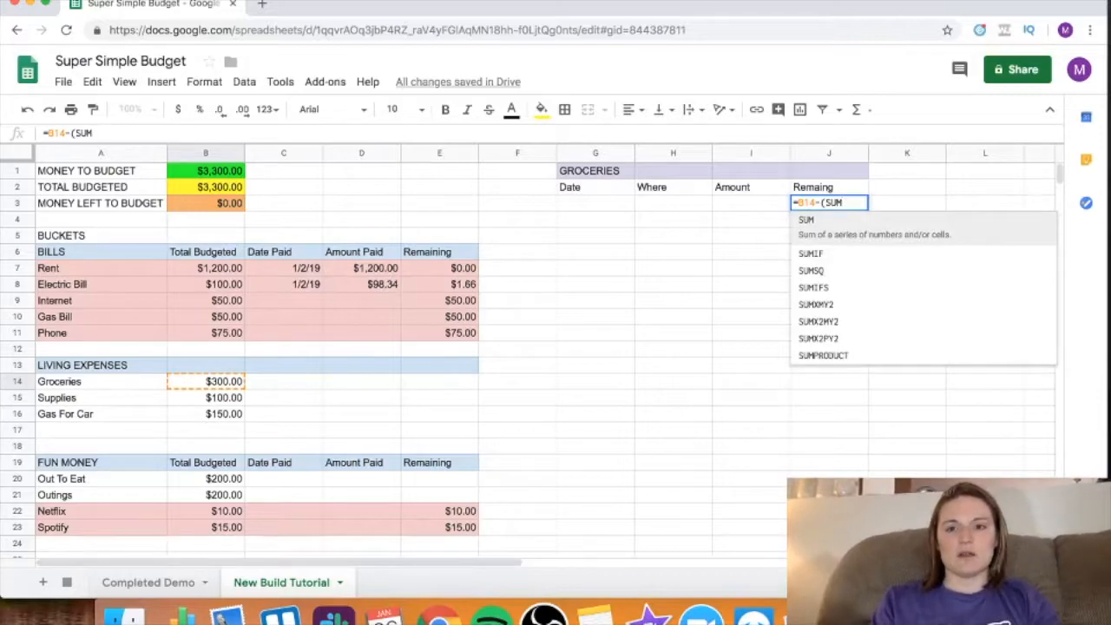
pyautogui.write('(')
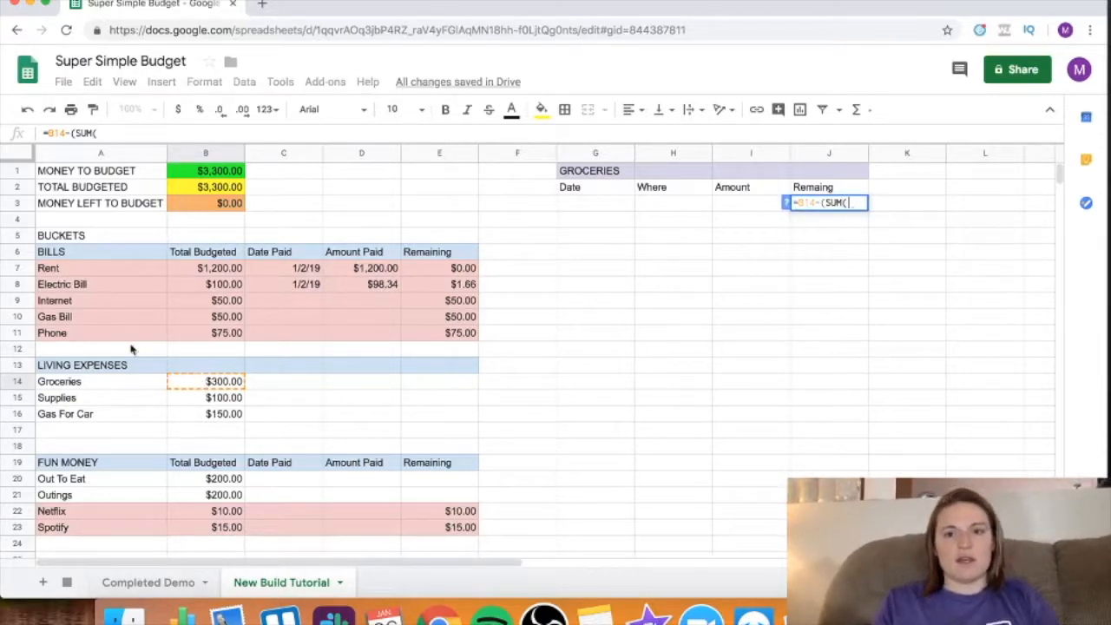
pyautogui.click(746, 154)
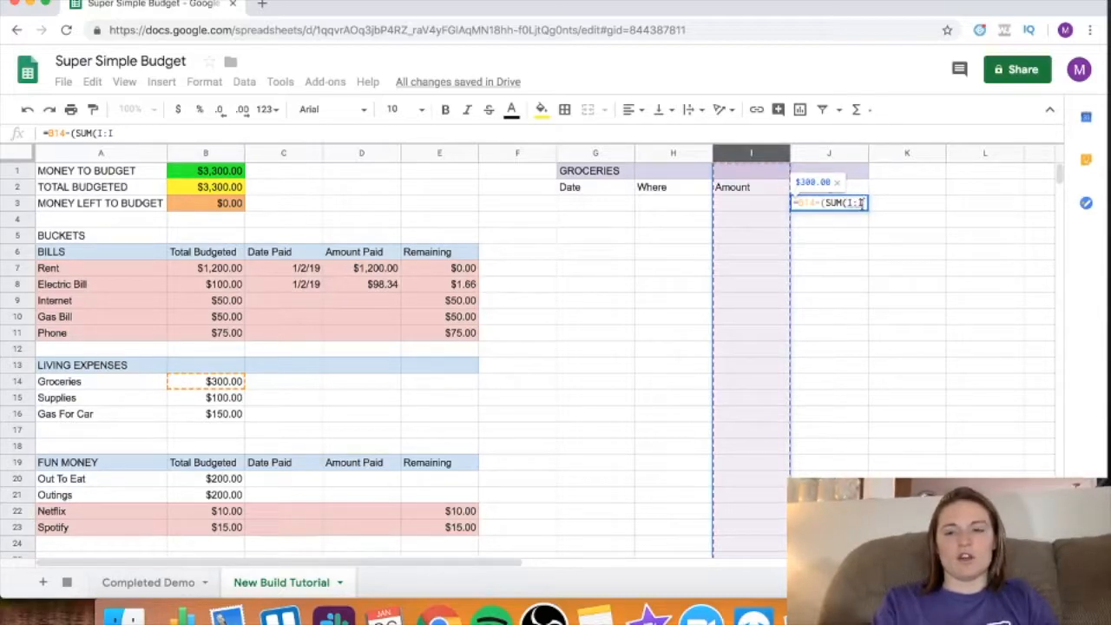
pyautogui.write('))')
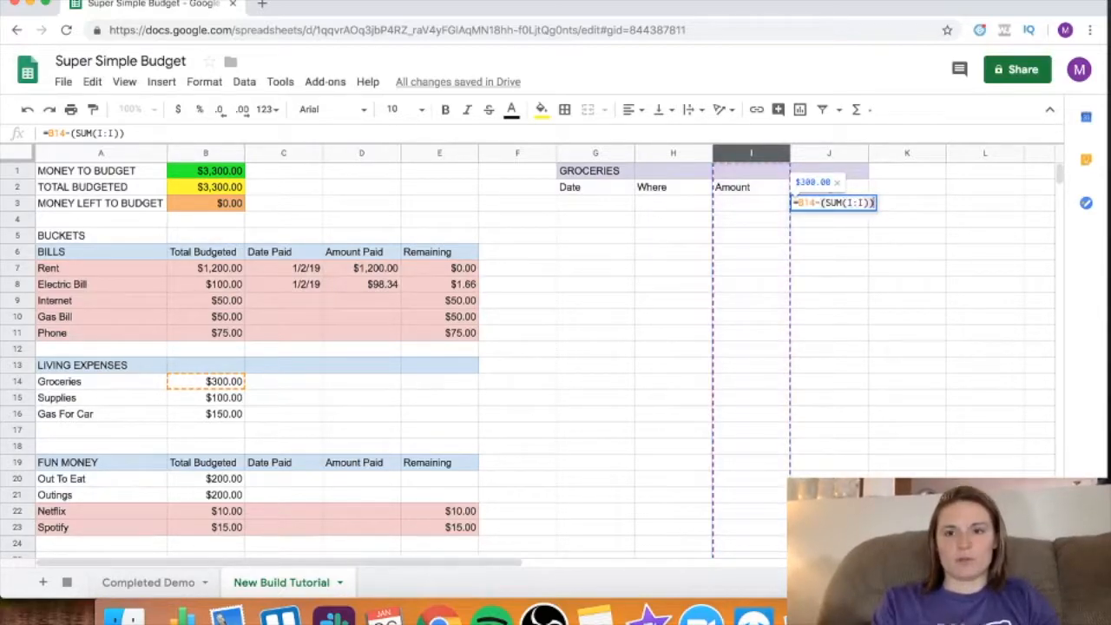
pyautogui.press('Return')
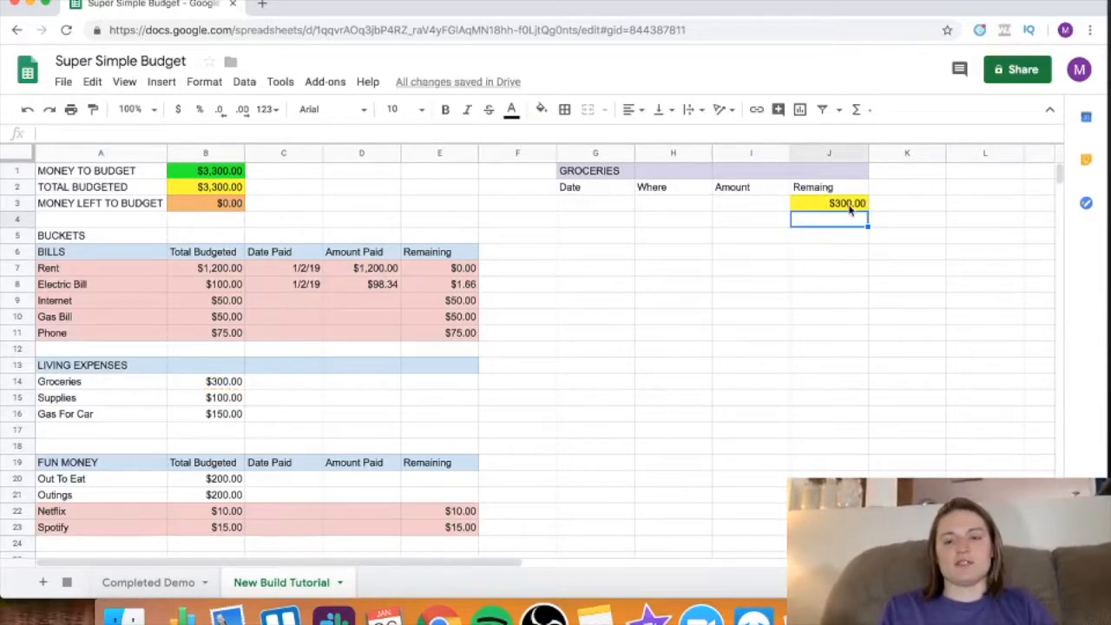
# - Enter a grocery amount of 5 in cell I3
pyautogui.click(838, 209)
pyautogui.click(746, 206)
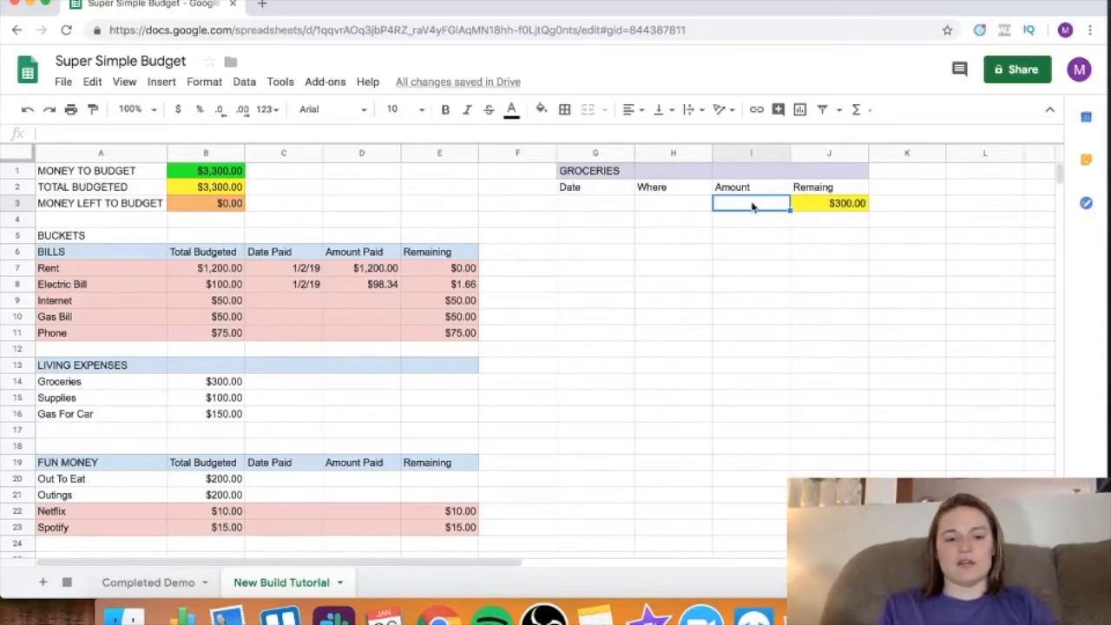
pyautogui.write('5')
pyautogui.press('Return')
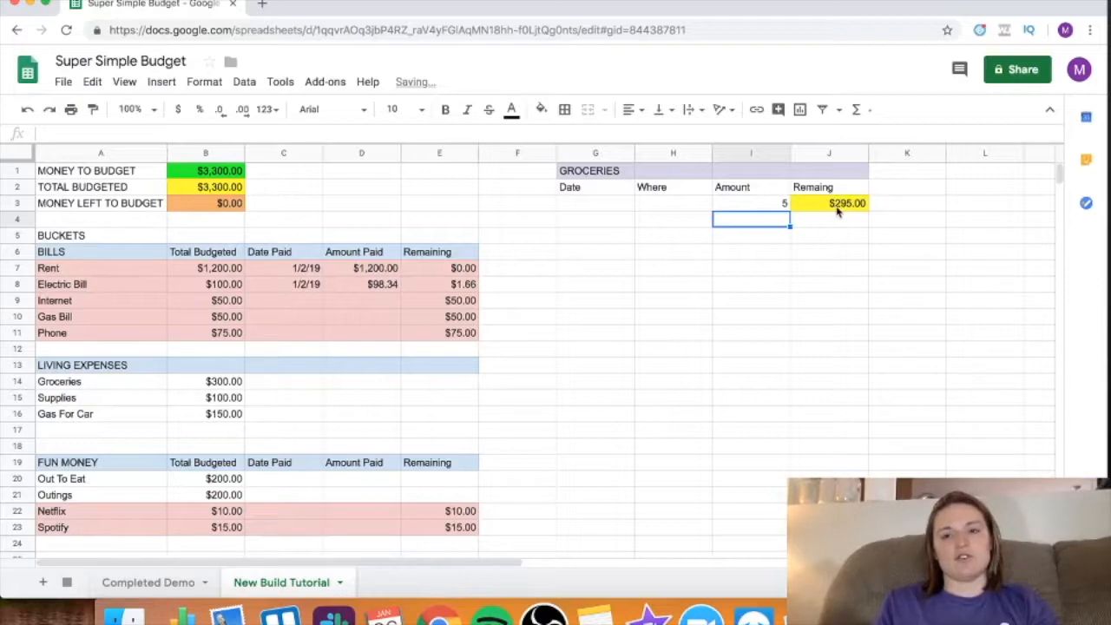
# - Format the whole Amount column I as currency
pyautogui.click(747, 153)
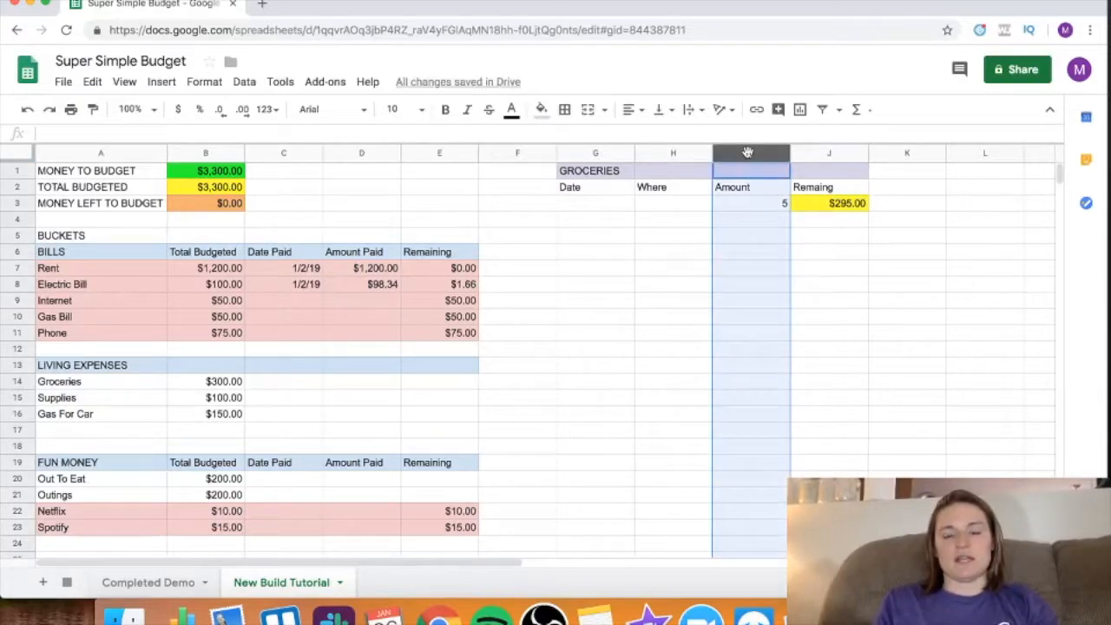
pyautogui.click(180, 111)
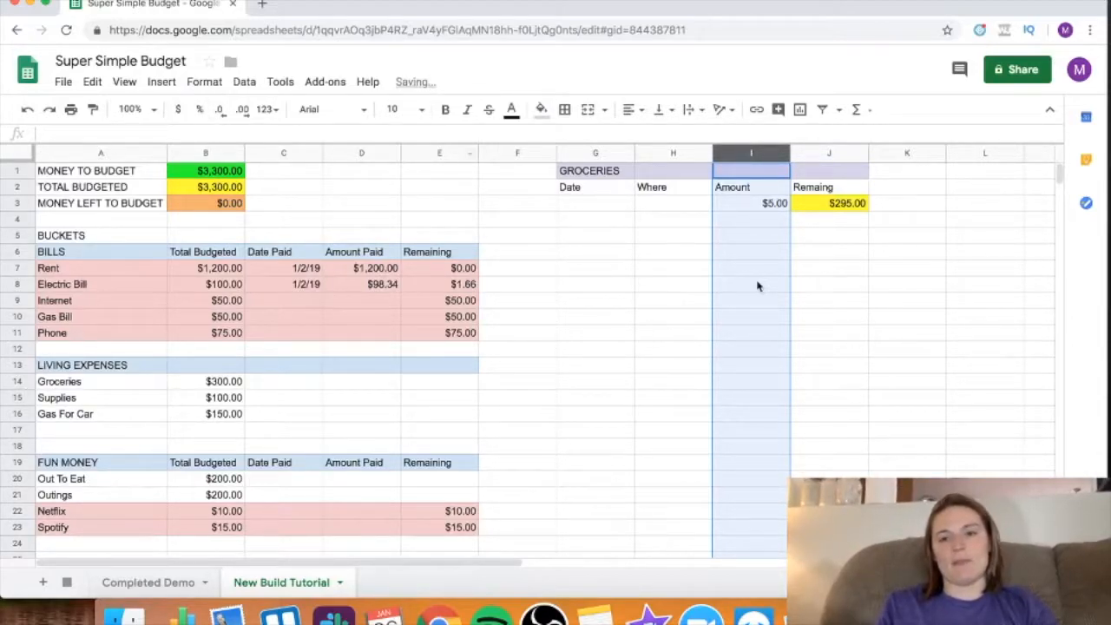
pyautogui.click(791, 283)
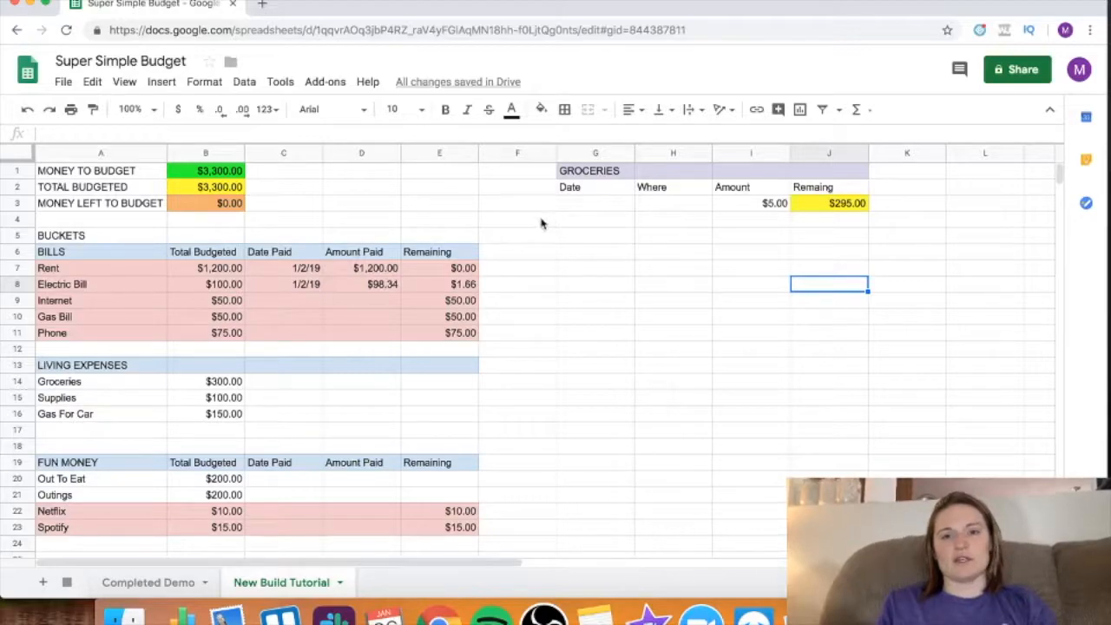
# - Complete the first grocery entry with the date 2/2/19 in G3 and Walmart in H3
pyautogui.click(586, 207)
pyautogui.write('1')
pyautogui.press('BackSpace')
pyautogui.press('BackSpace')
pyautogui.write('2/2/19')
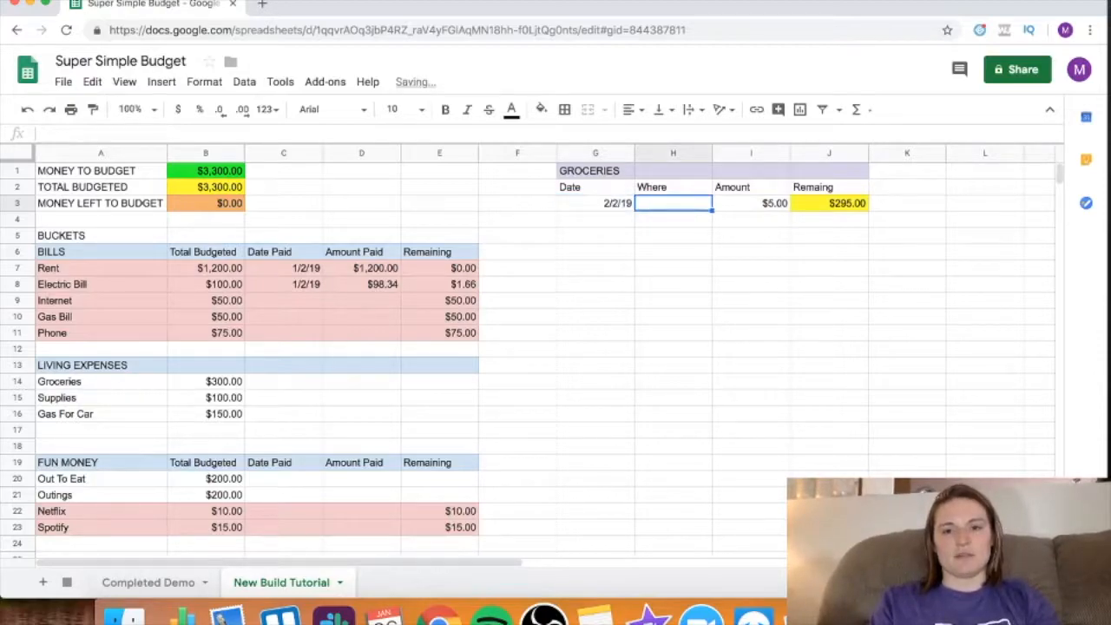
pyautogui.press('Right')
pyautogui.press('Left')
pyautogui.write('Walmart')
pyautogui.press('Return')
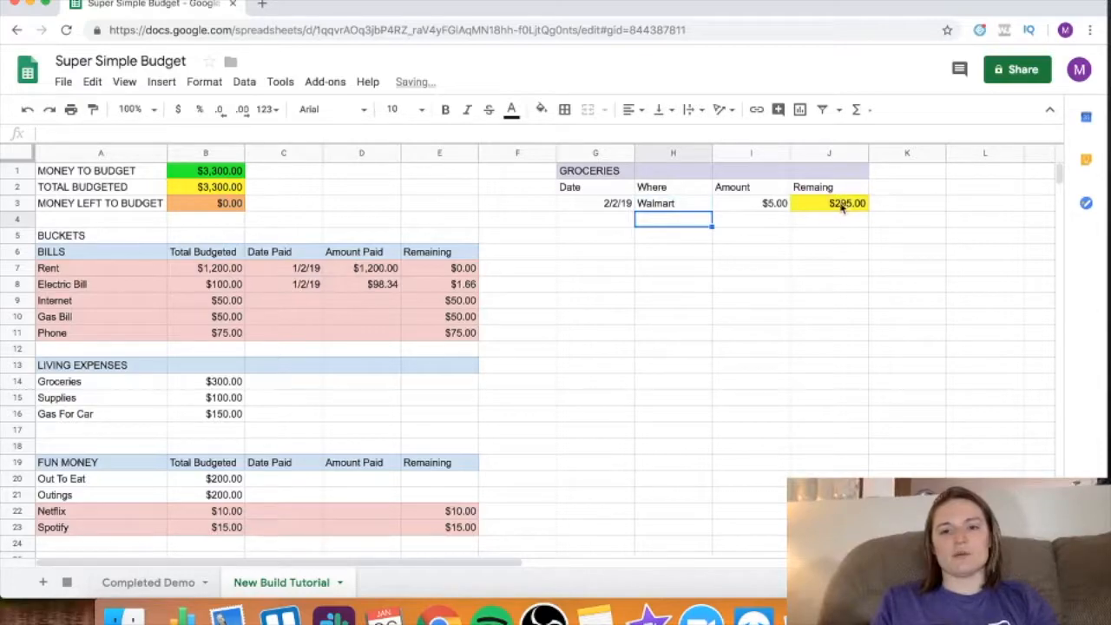
# - Add a second grocery purchase in row 4 with the date 2/3/19, Walmart and an amount of 10
pyautogui.press('Left')
pyautogui.write('2/3/')
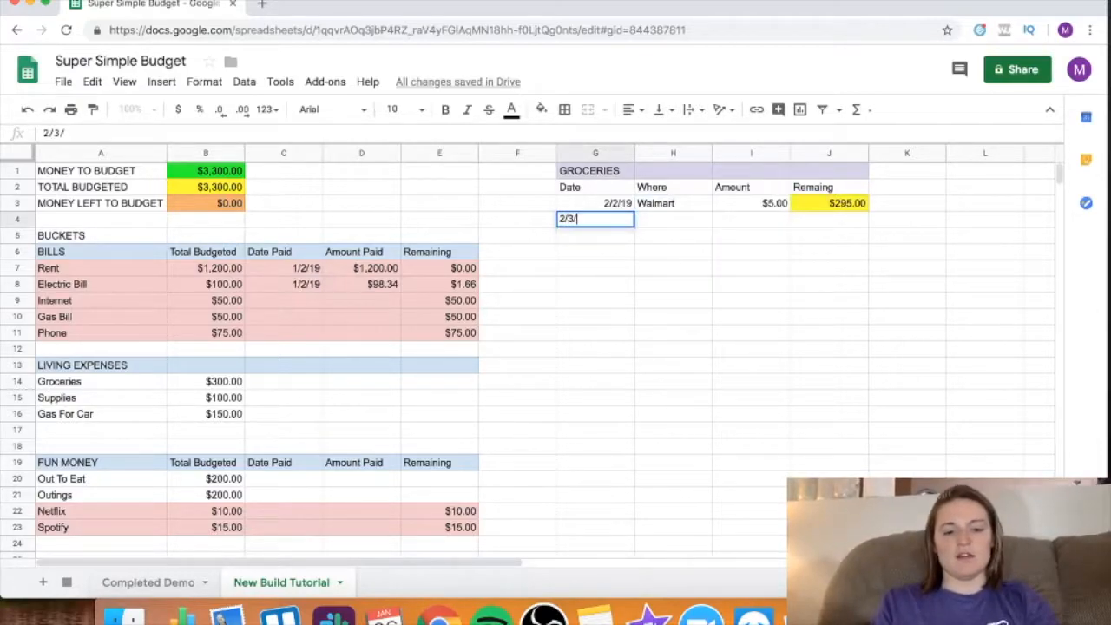
pyautogui.write('19')
pyautogui.press('Tab')
pyautogui.write('Walmart')
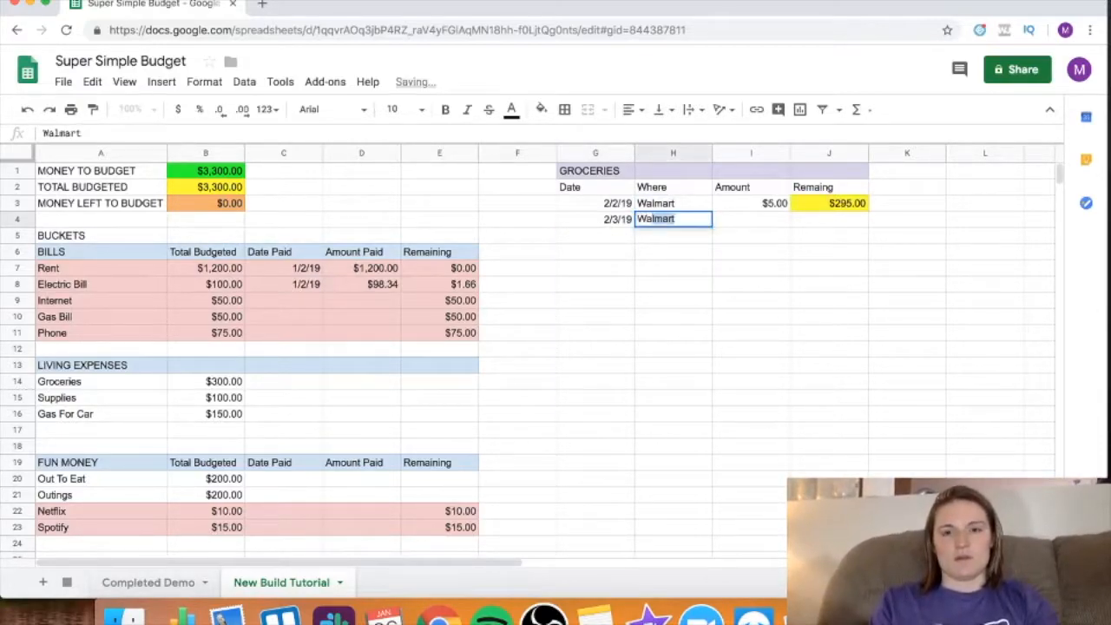
pyautogui.press('Tab')
pyautogui.write('10')
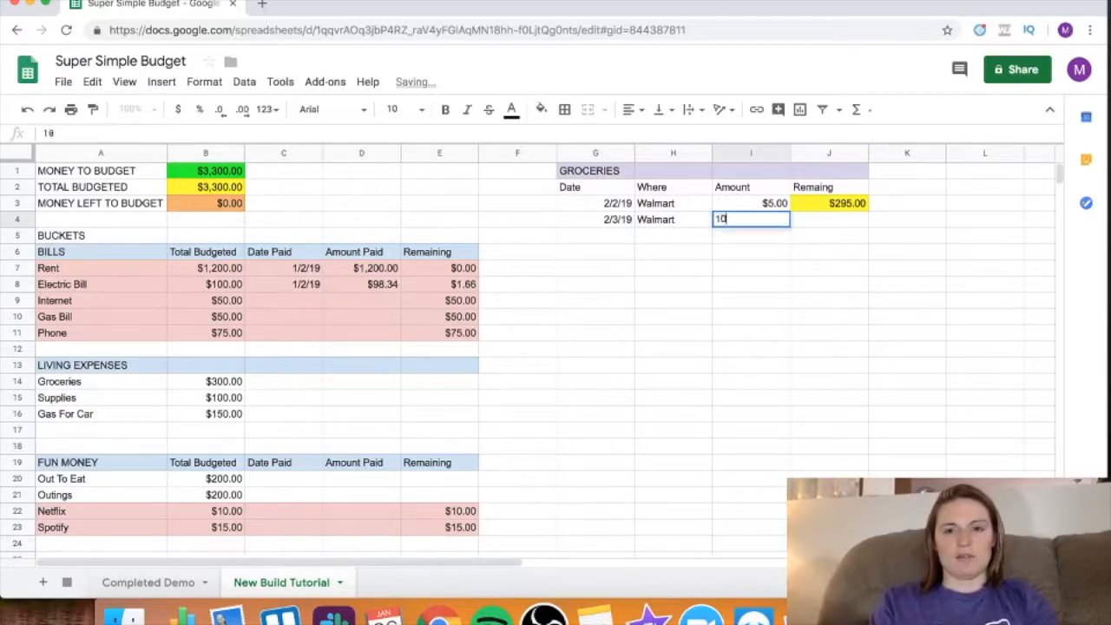
pyautogui.press('Return')
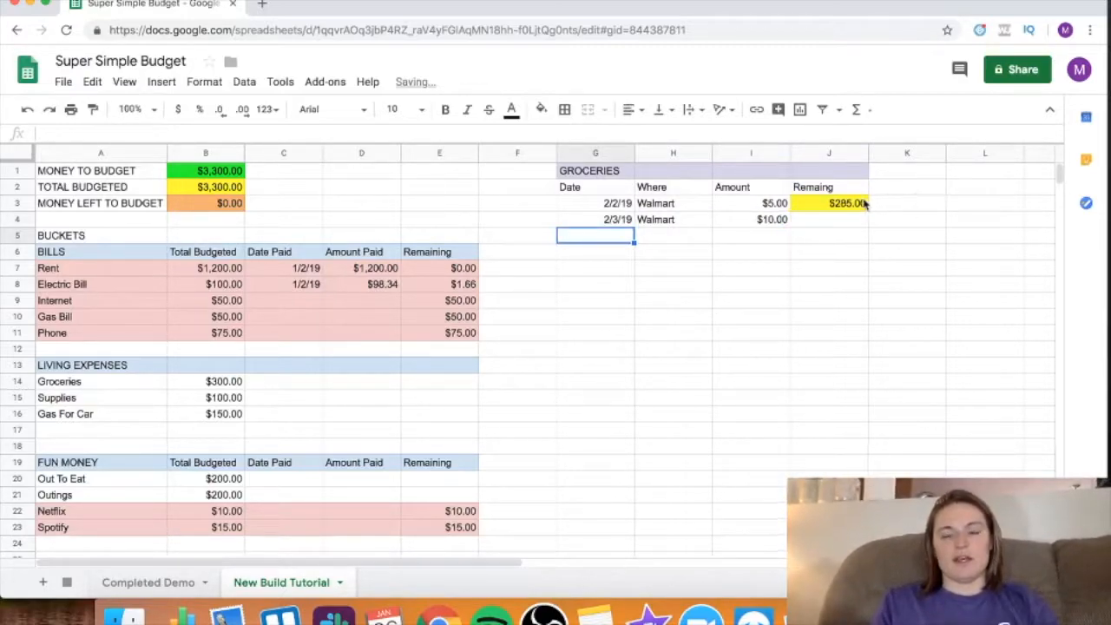
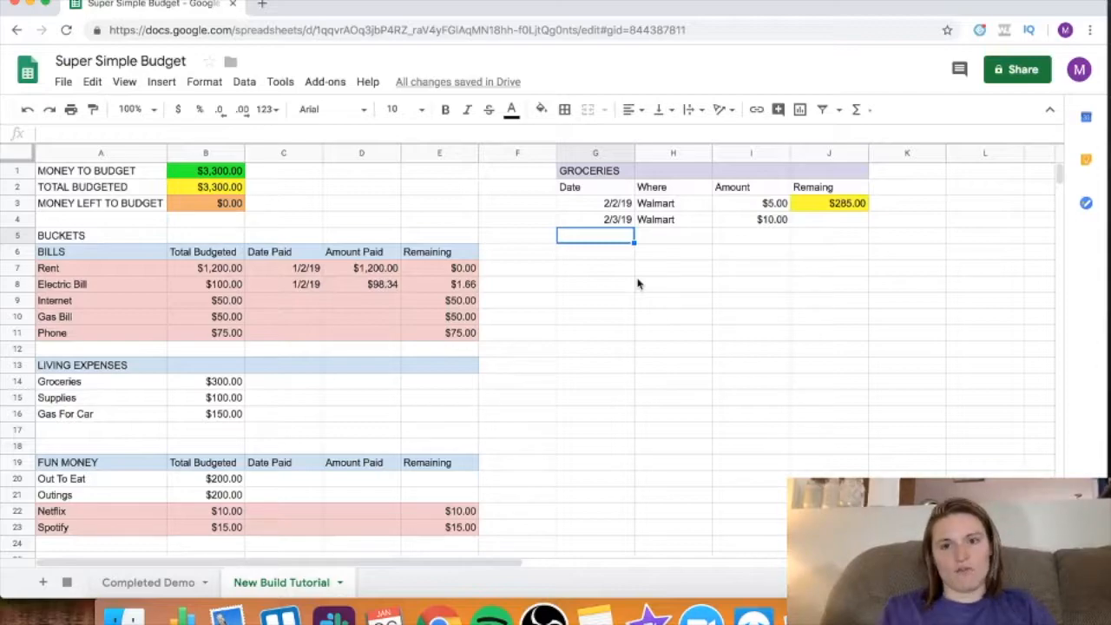
pyautogui.click(754, 309)
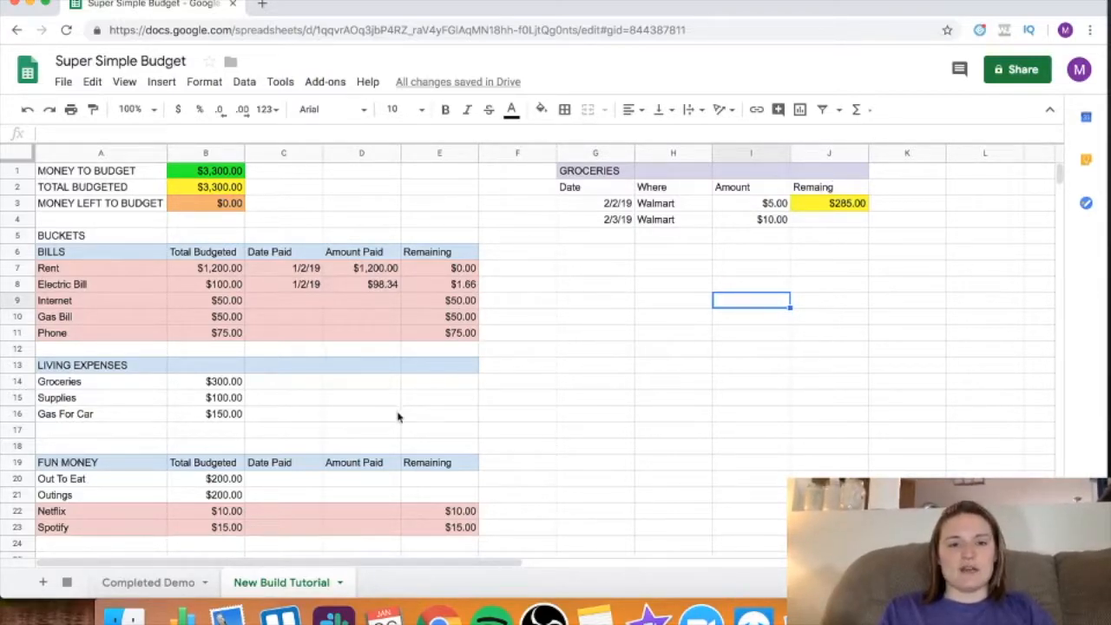
pyautogui.click(77, 387)
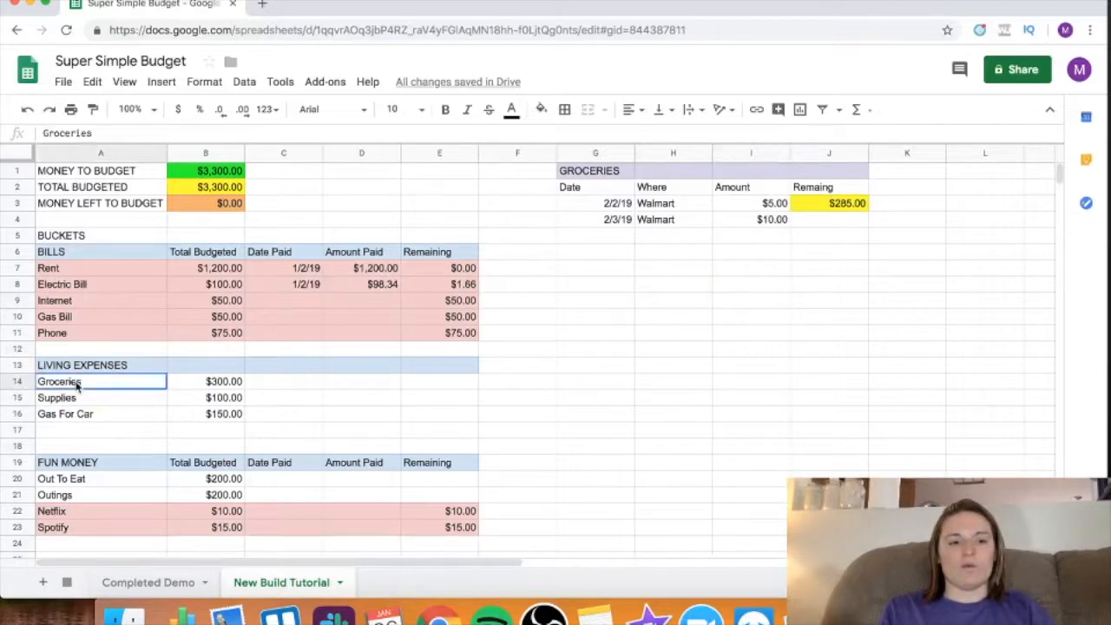
pyautogui.click(68, 401)
pyautogui.click(829, 290)
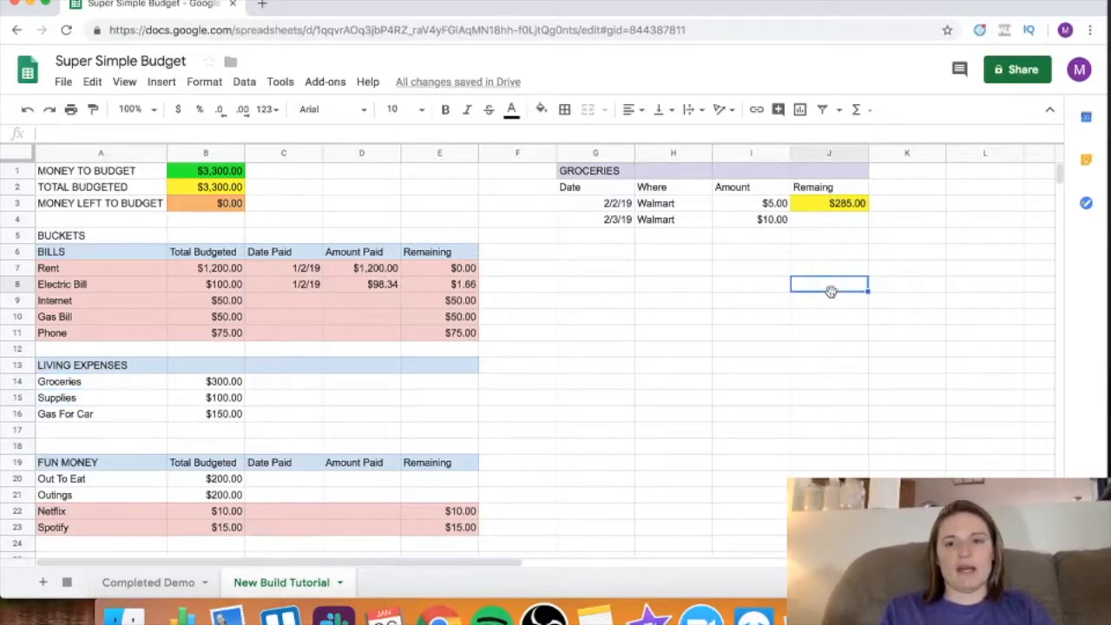
# - Copy the groceries tracker columns G to J and paste them starting at column L
pyautogui.moveTo(839, 151); pyautogui.dragTo(817, 162)
pyautogui.click(530, 206)
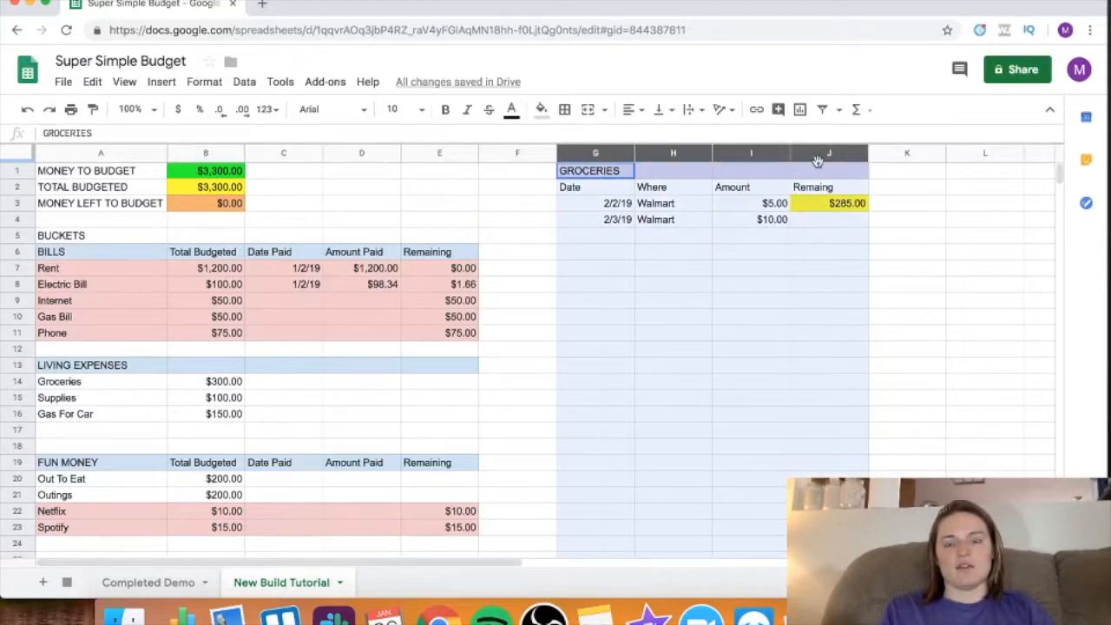
pyautogui.rightClick(667, 157)
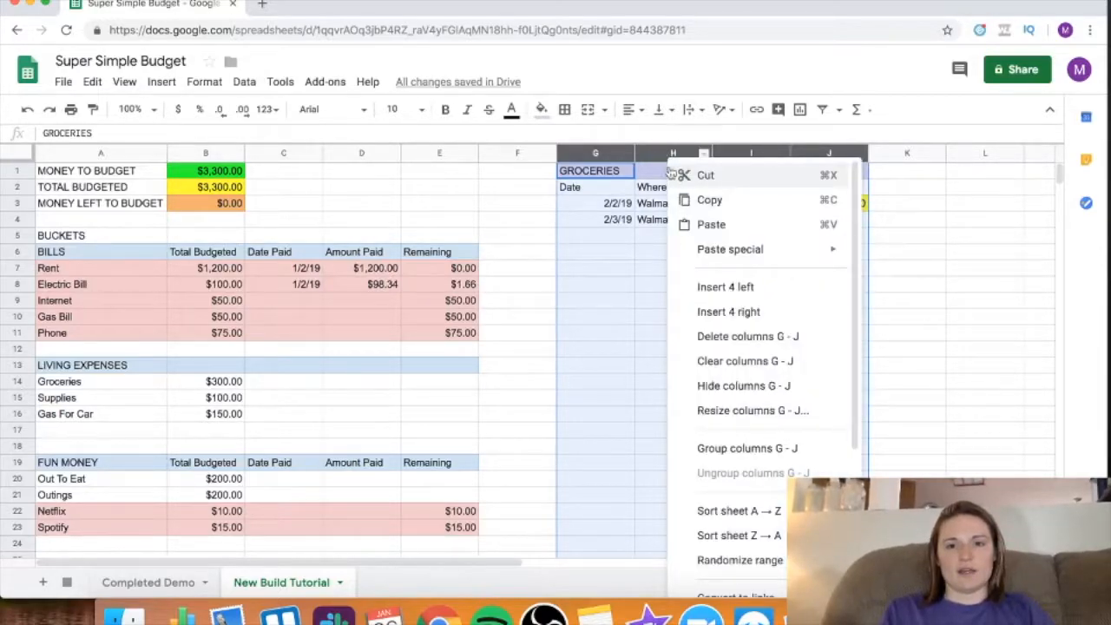
pyautogui.click(812, 205)
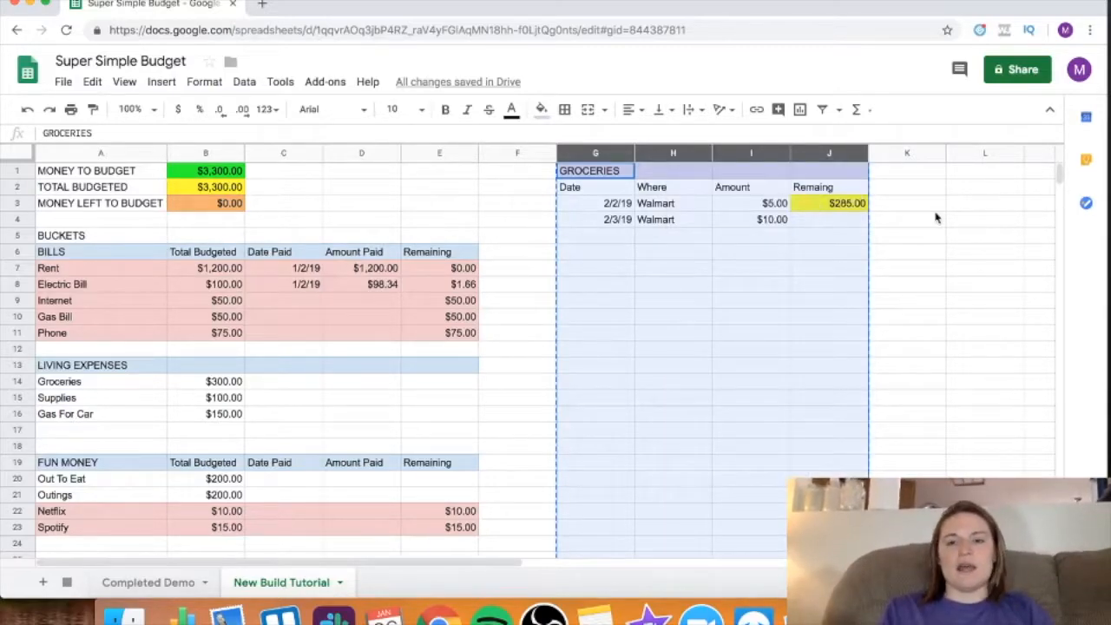
pyautogui.hscroll(5, 936, 218)
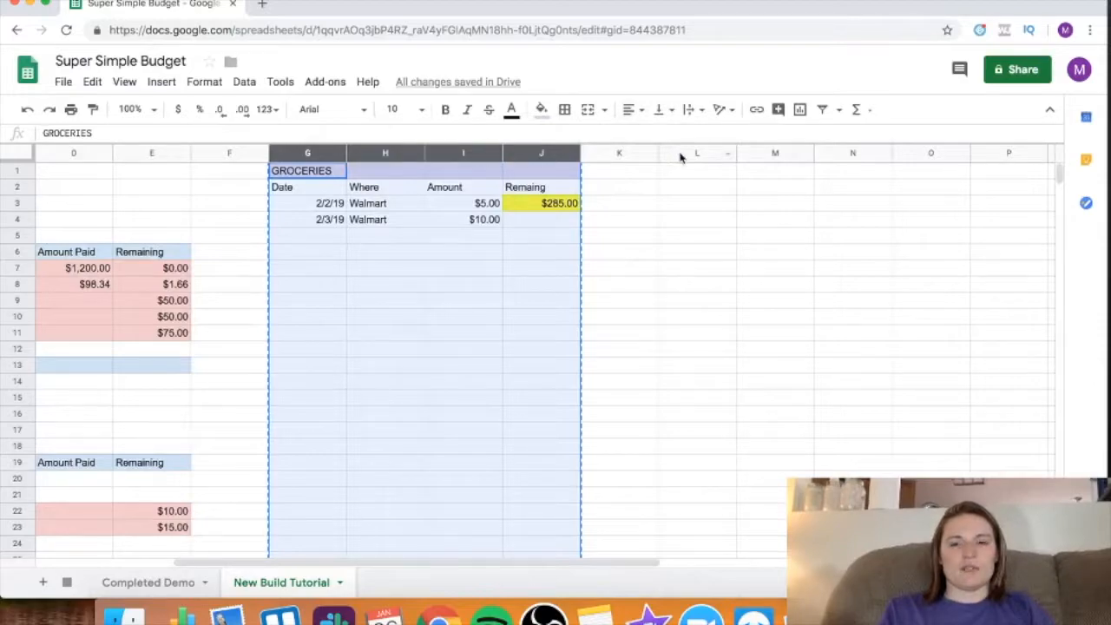
pyautogui.click(680, 155)
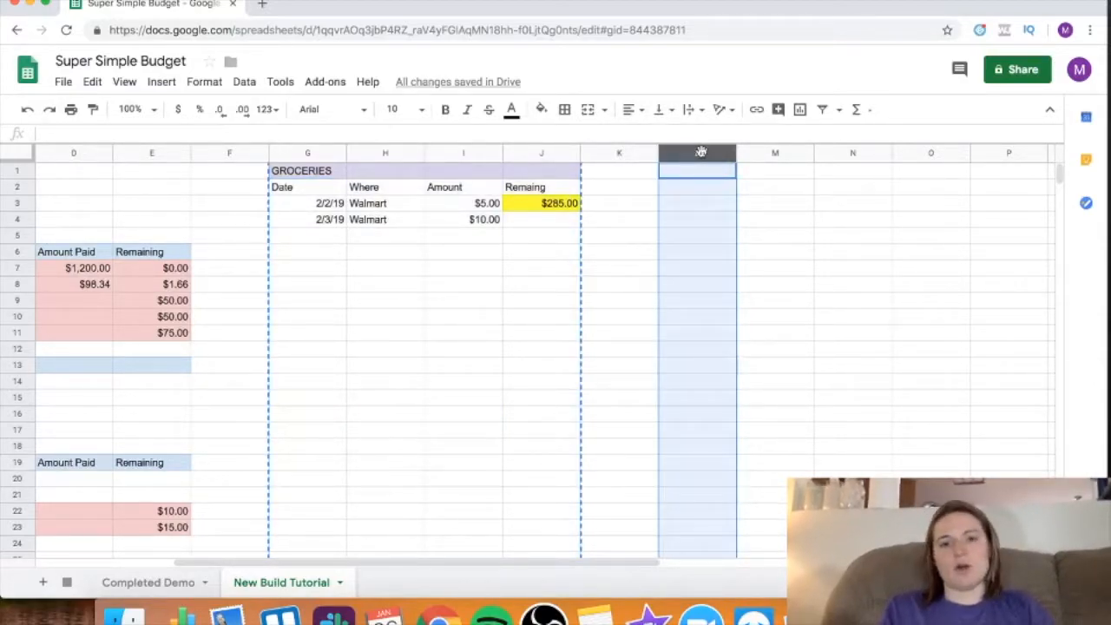
pyautogui.rightClick(701, 152)
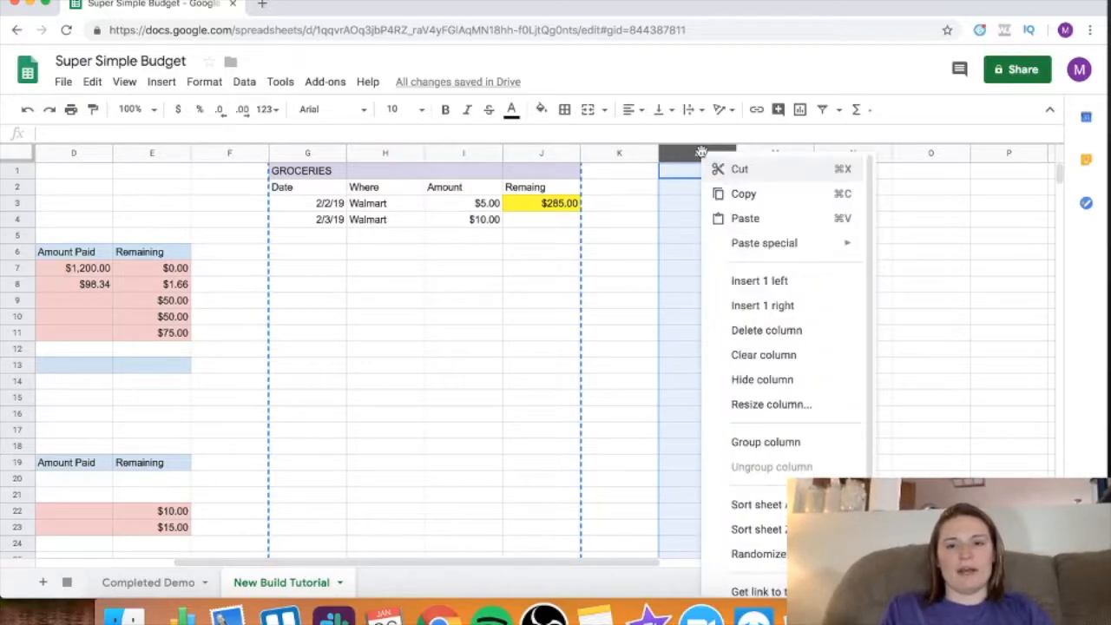
pyautogui.click(745, 218)
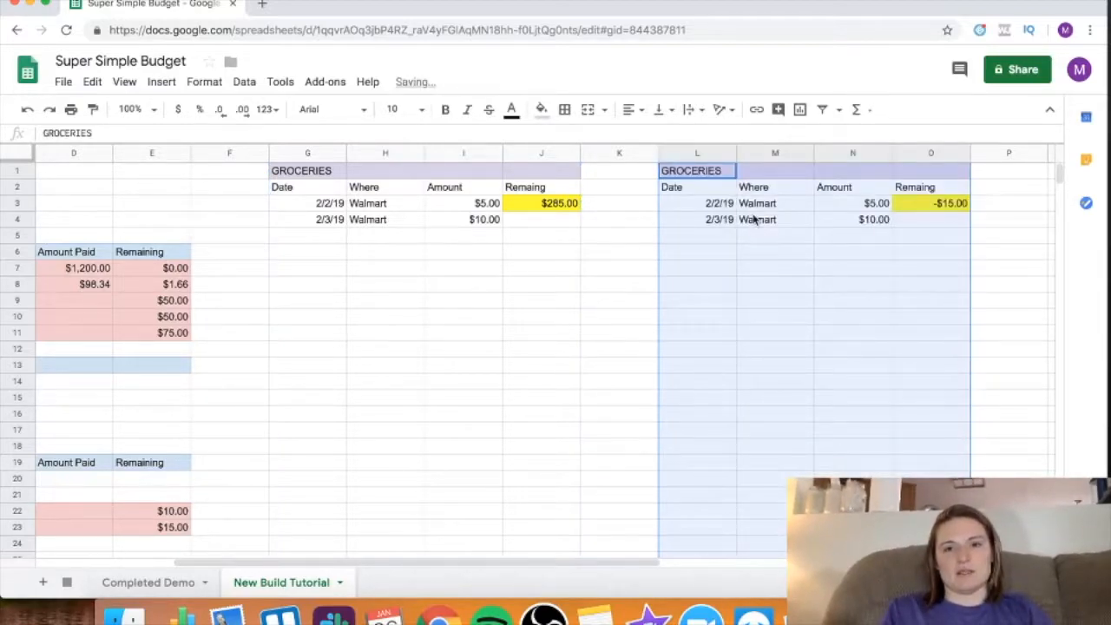
pyautogui.click(619, 212)
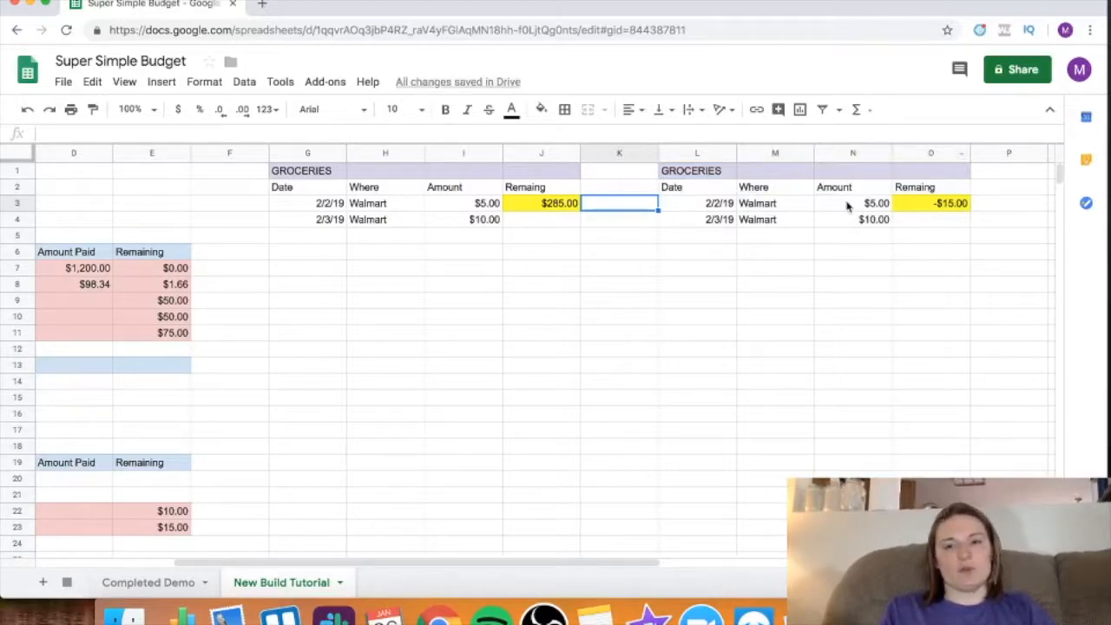
# - Retitle the copied tracker in L1 as SUPPLIES
pyautogui.click(703, 176)
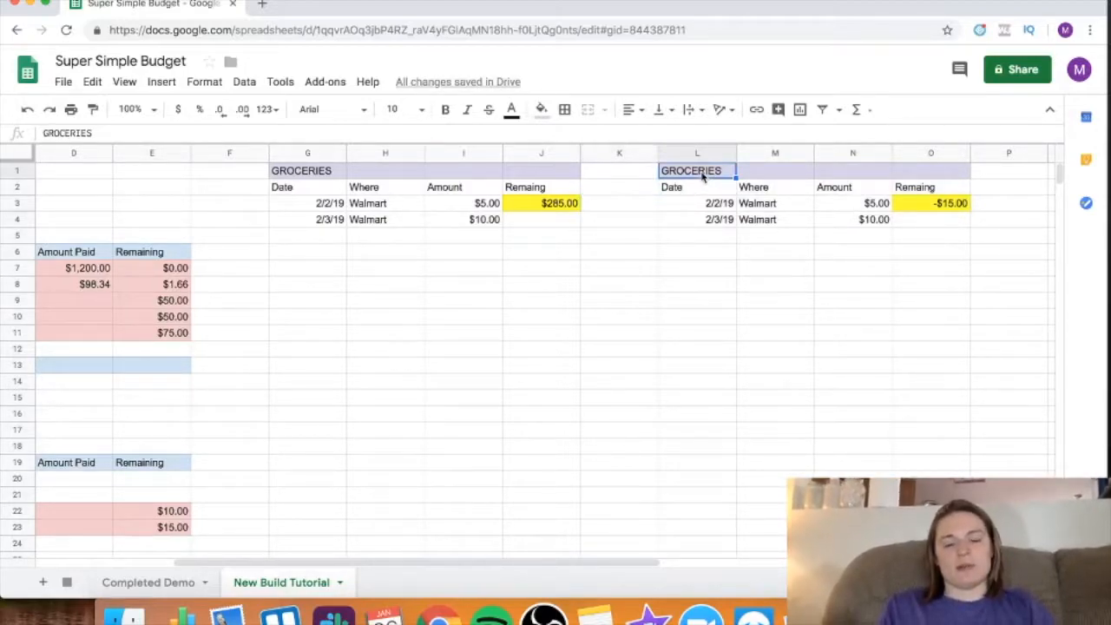
pyautogui.doubleClick(702, 173)
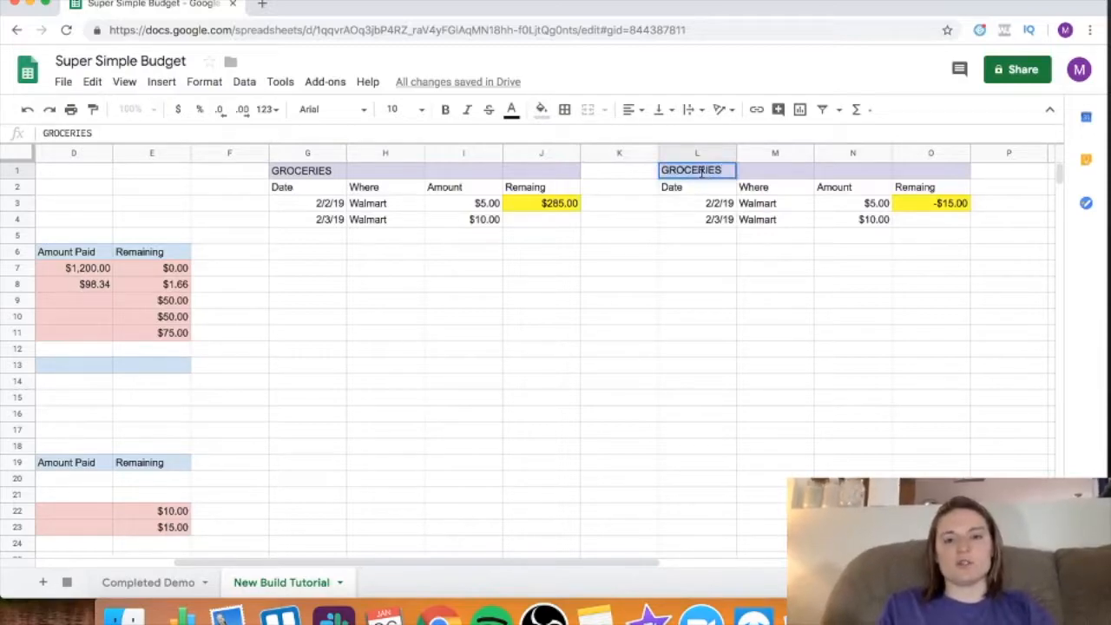
pyautogui.write('SUPPL=')
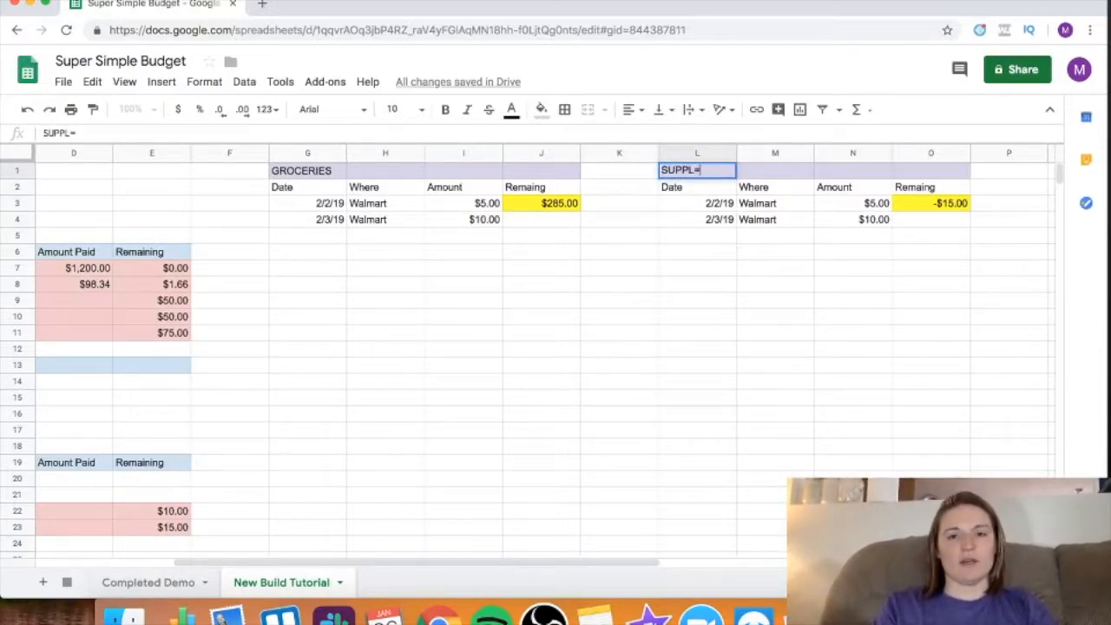
pyautogui.press('BackSpace')
pyautogui.write('IES')
pyautogui.press('Return')
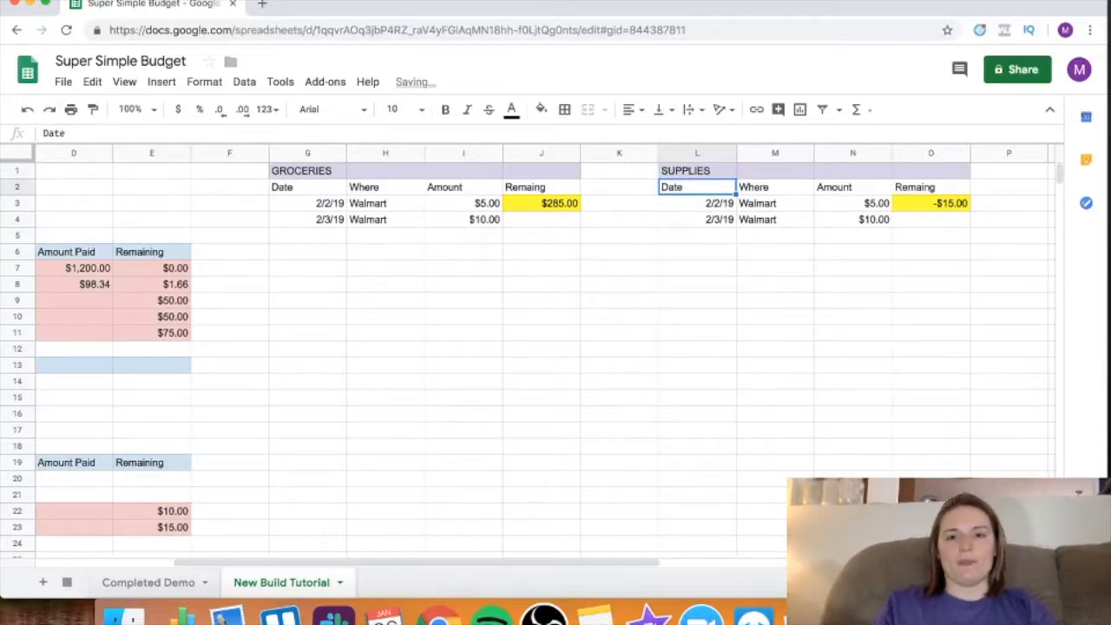
# - Correct the supplies remaining formula in O3 to =B15-(SUM(N:N)) so it draws on the supplies budget
pyautogui.click(935, 206)
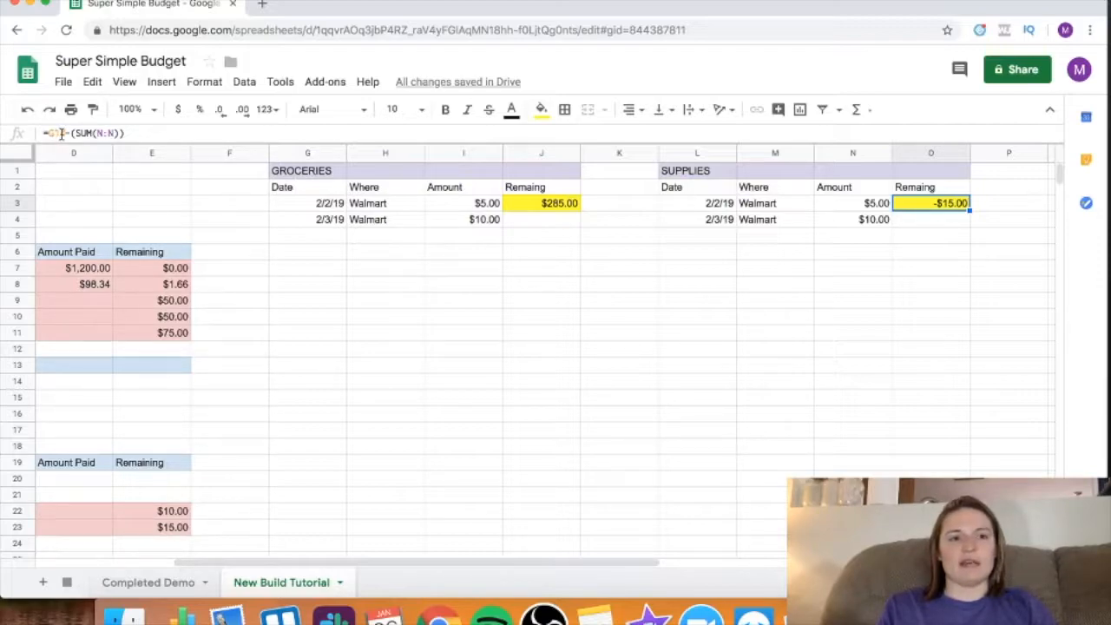
pyautogui.click(389, 306)
pyautogui.click(574, 205)
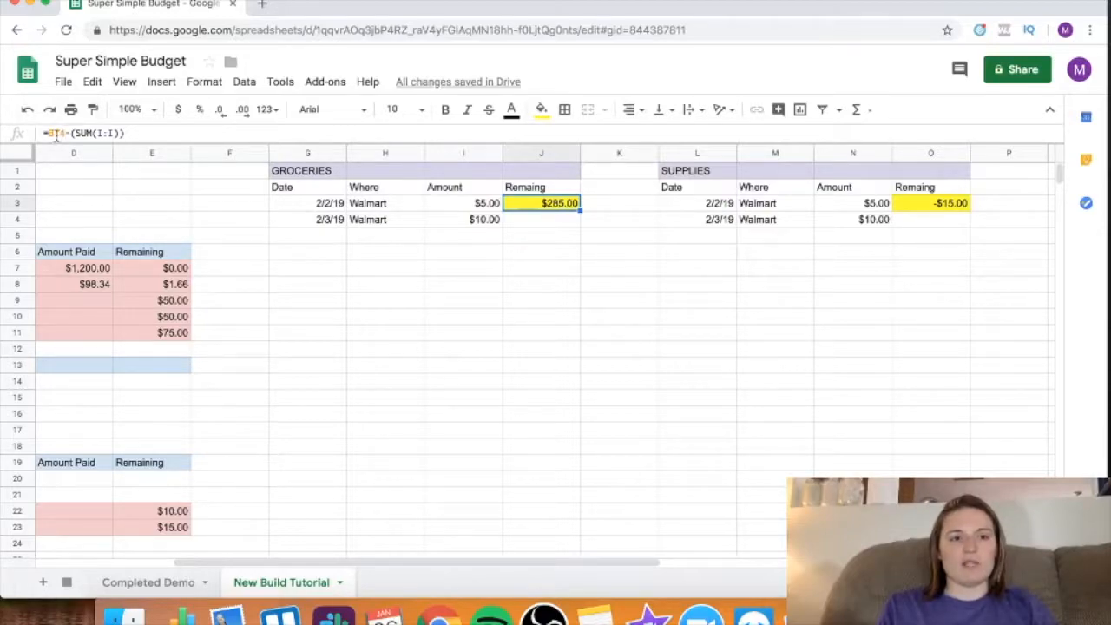
pyautogui.hscroll(-5, 128, 304)
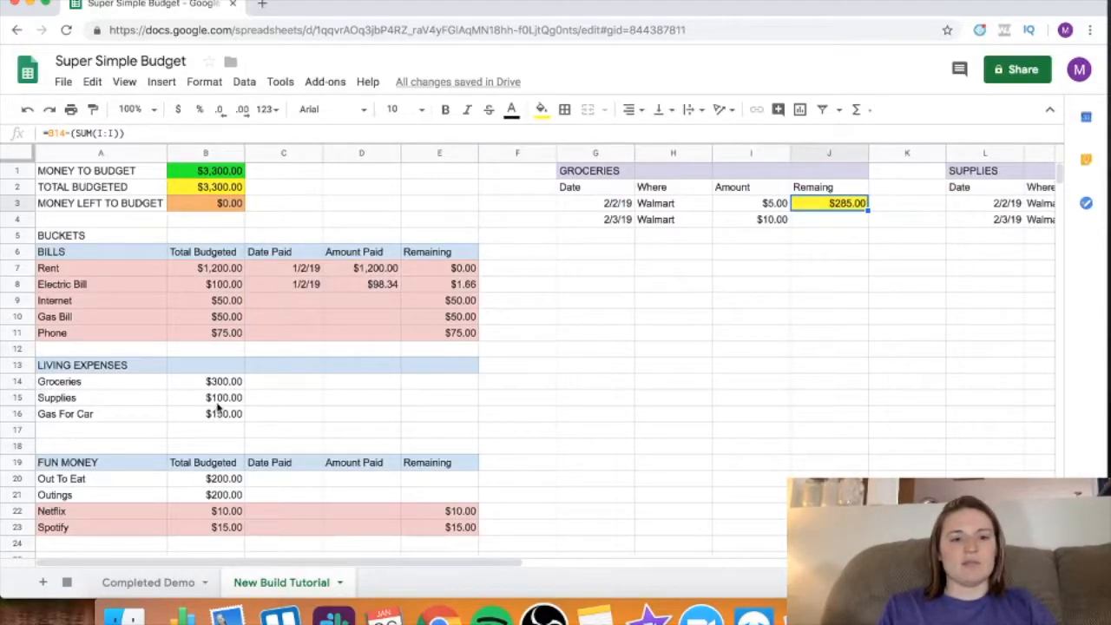
pyautogui.hscroll(5, 617, 376)
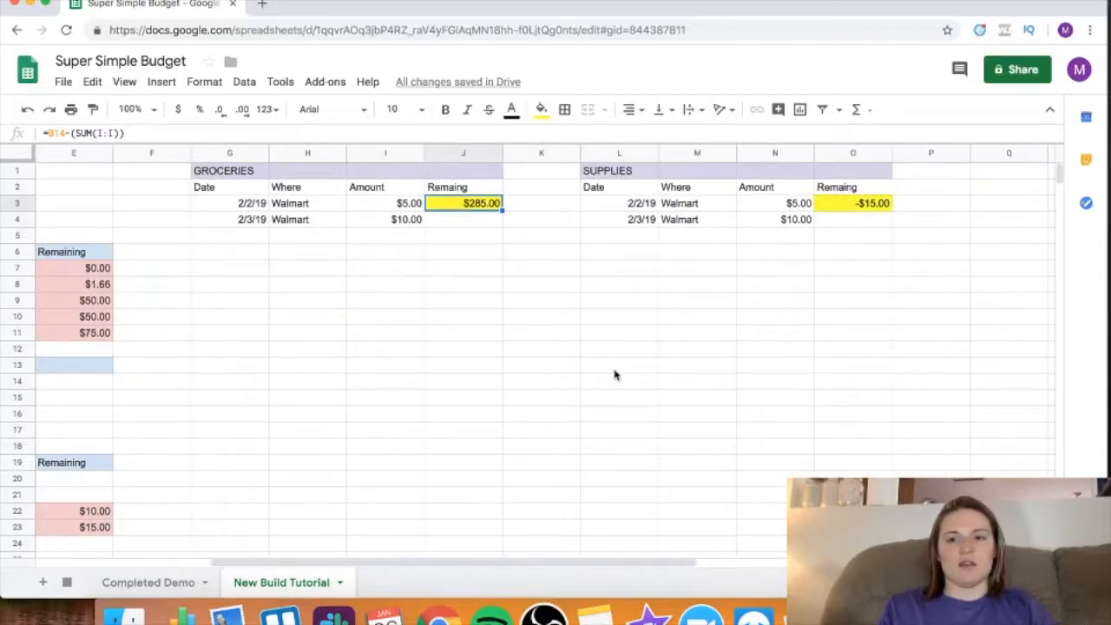
pyautogui.click(852, 203)
pyautogui.click(69, 133)
pyautogui.press('BackSpace')
pyautogui.press('BackSpace')
pyautogui.press('BackSpace')
pyautogui.press('BackSpace')
pyautogui.write('G')
pyautogui.press('BackSpace')
pyautogui.write('B15-(SUM(N:N')
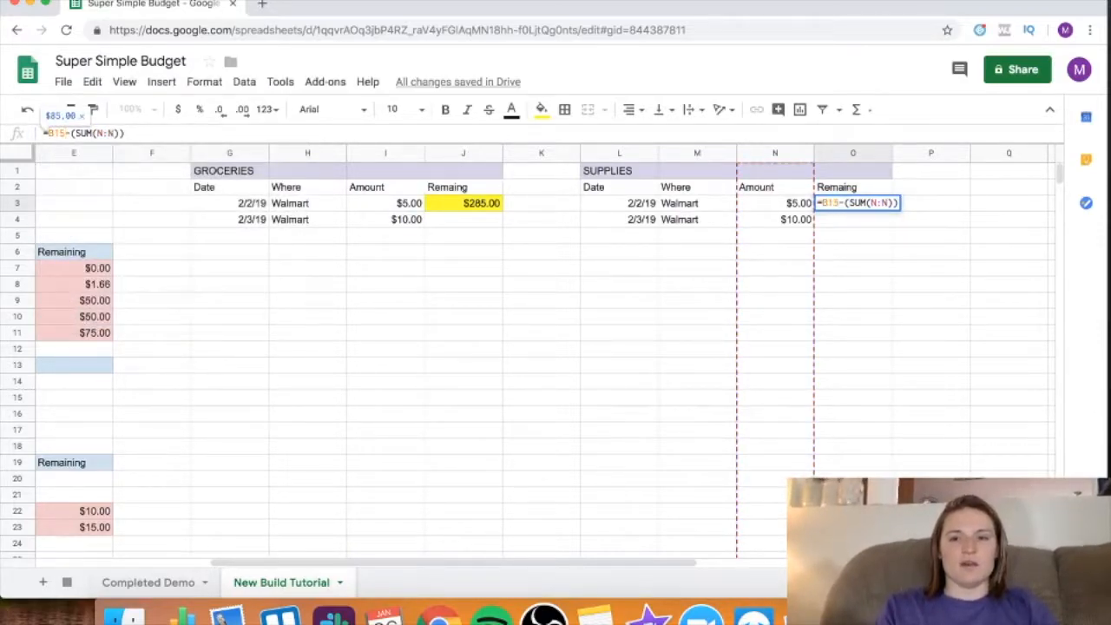
pyautogui.press('Return')
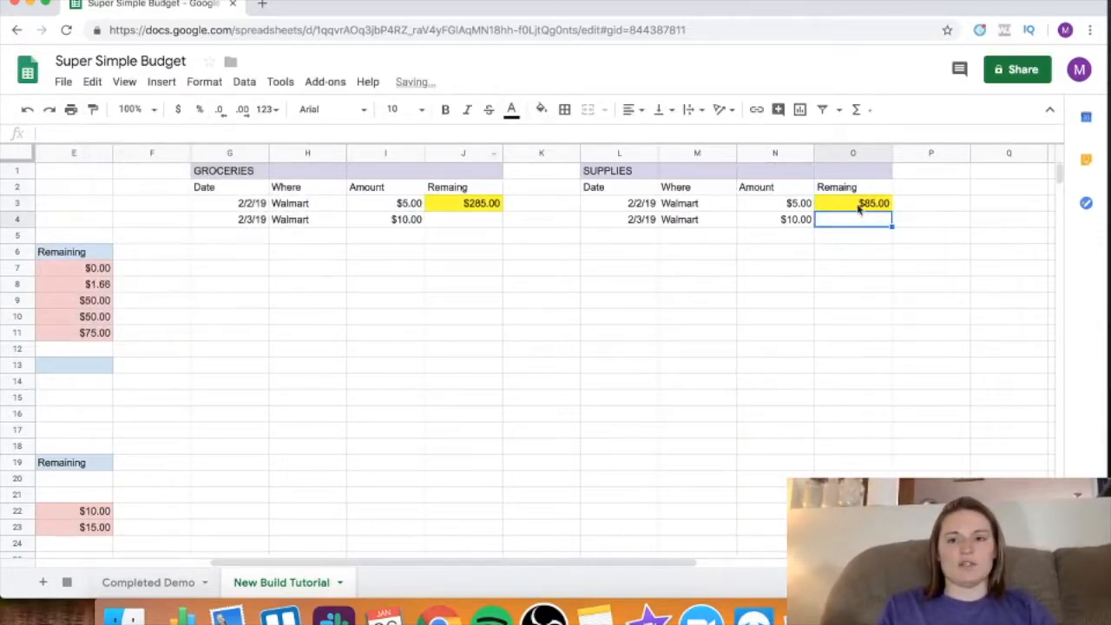
# - Clear the two copied amounts in N4 and N3 of the supplies tracker
pyautogui.click(800, 220)
pyautogui.press('Delete')
pyautogui.press('Up')
pyautogui.press('Delete')
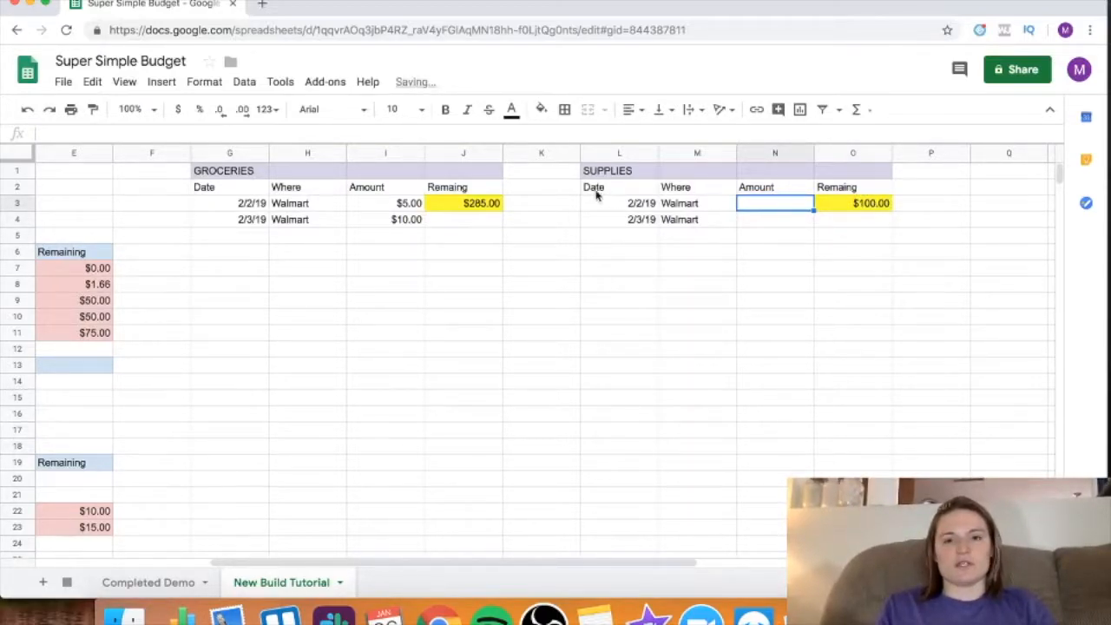
# - Copy the supplies tracker columns L to O and paste them starting at column Q
pyautogui.hscroll(-5, 533, 278)
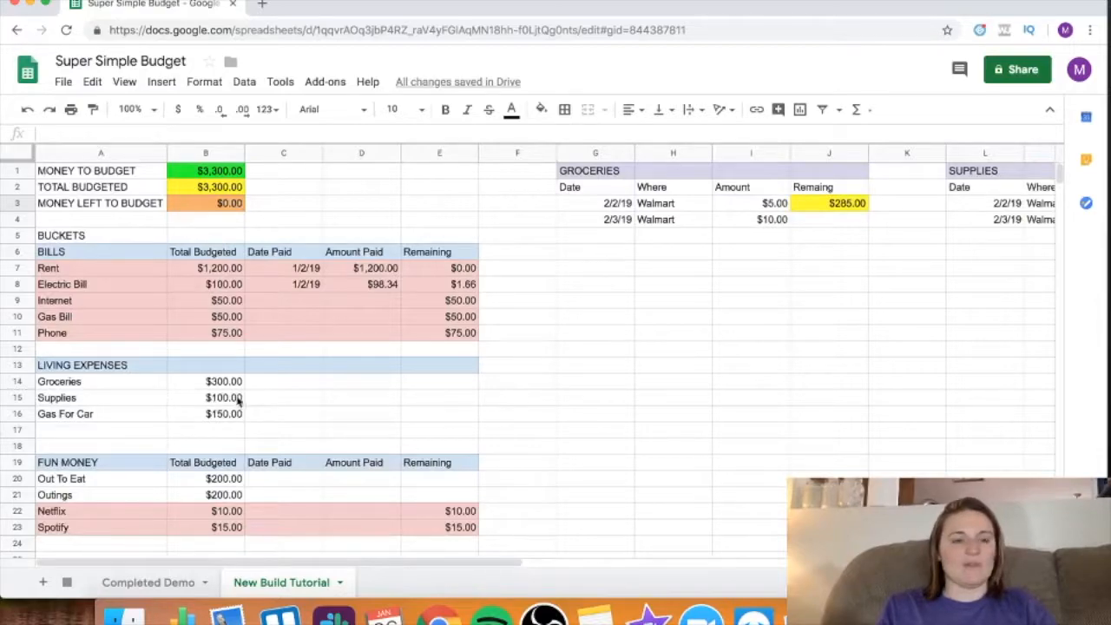
pyautogui.hscroll(6, 602, 293)
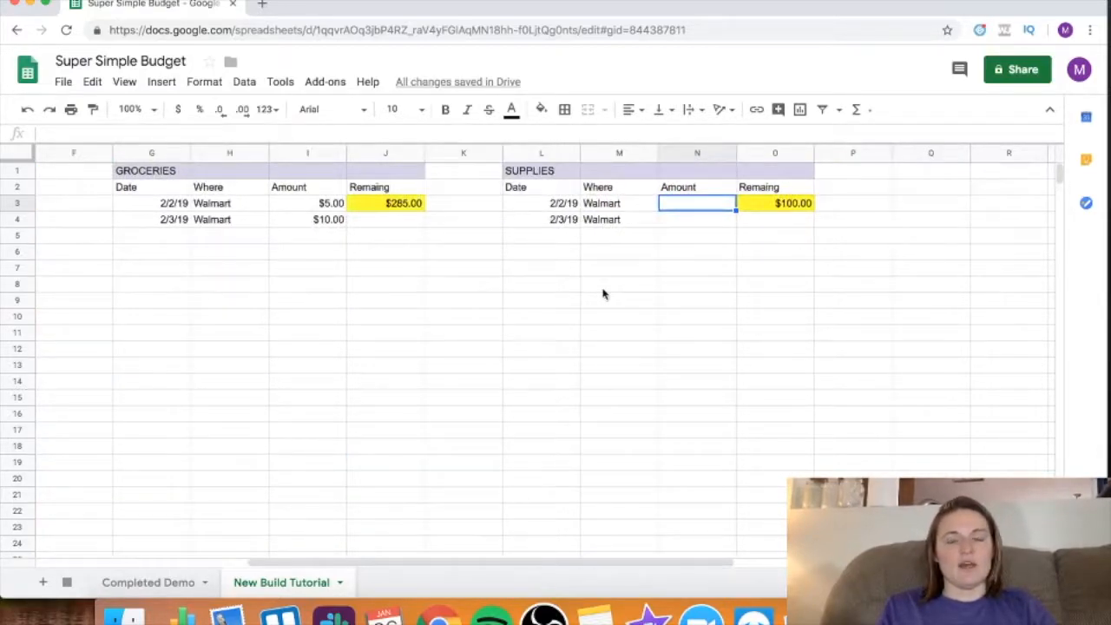
pyautogui.hscroll(-6, 494, 338)
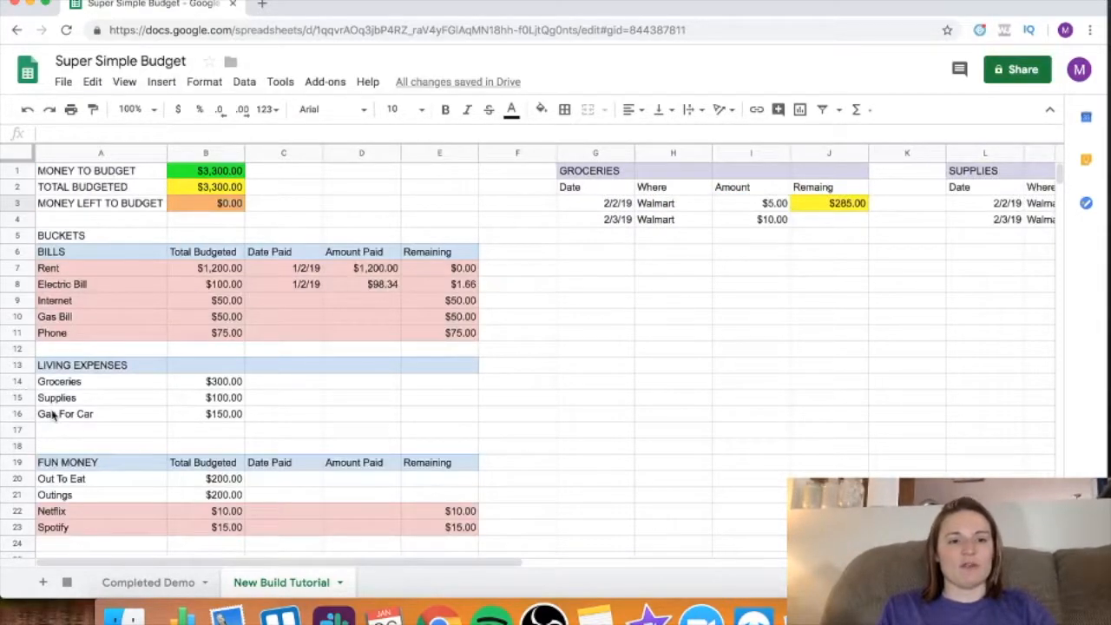
pyautogui.hscroll(7, 52, 416)
pyautogui.moveTo(628, 159); pyautogui.dragTo(417, 153)
pyautogui.rightClick(416, 153)
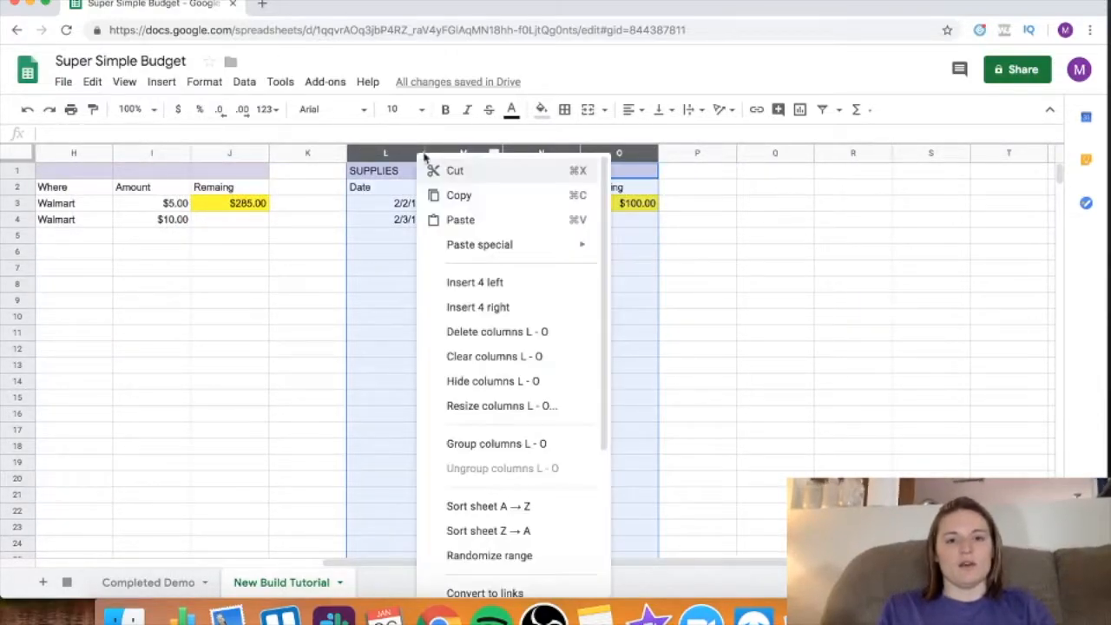
pyautogui.click(484, 194)
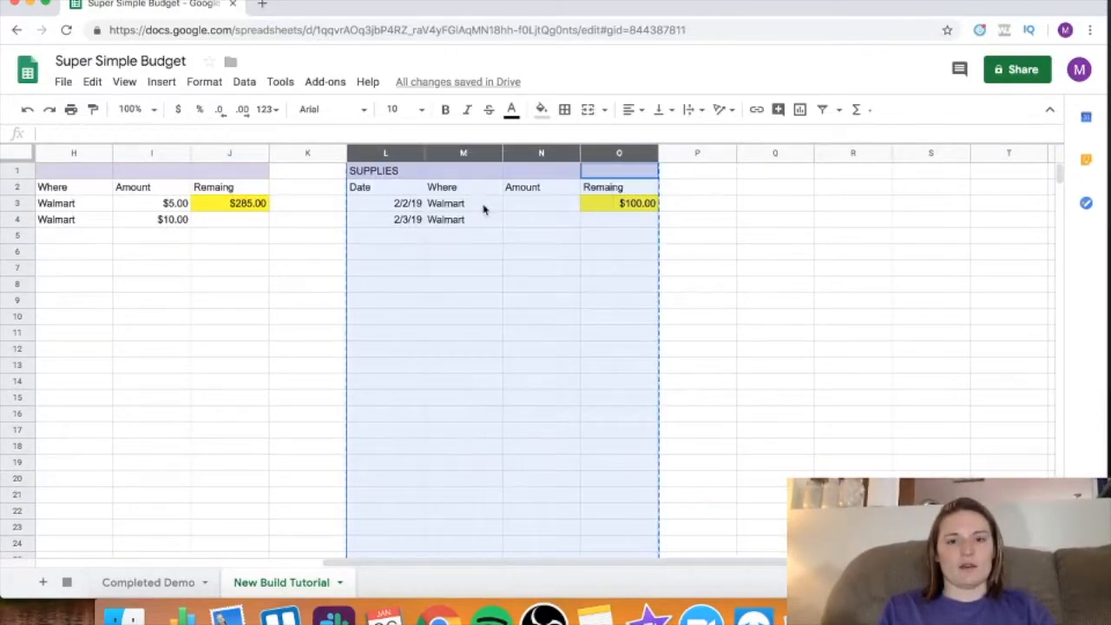
pyautogui.click(769, 154)
pyautogui.rightClick(769, 154)
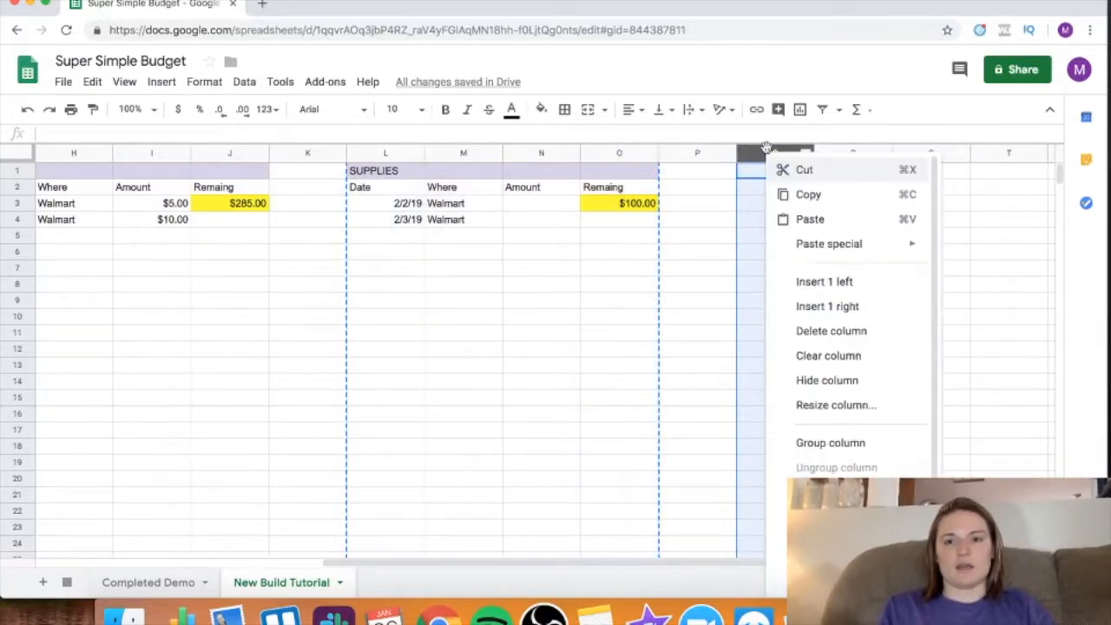
pyautogui.click(815, 218)
pyautogui.hscroll(2, 756, 265)
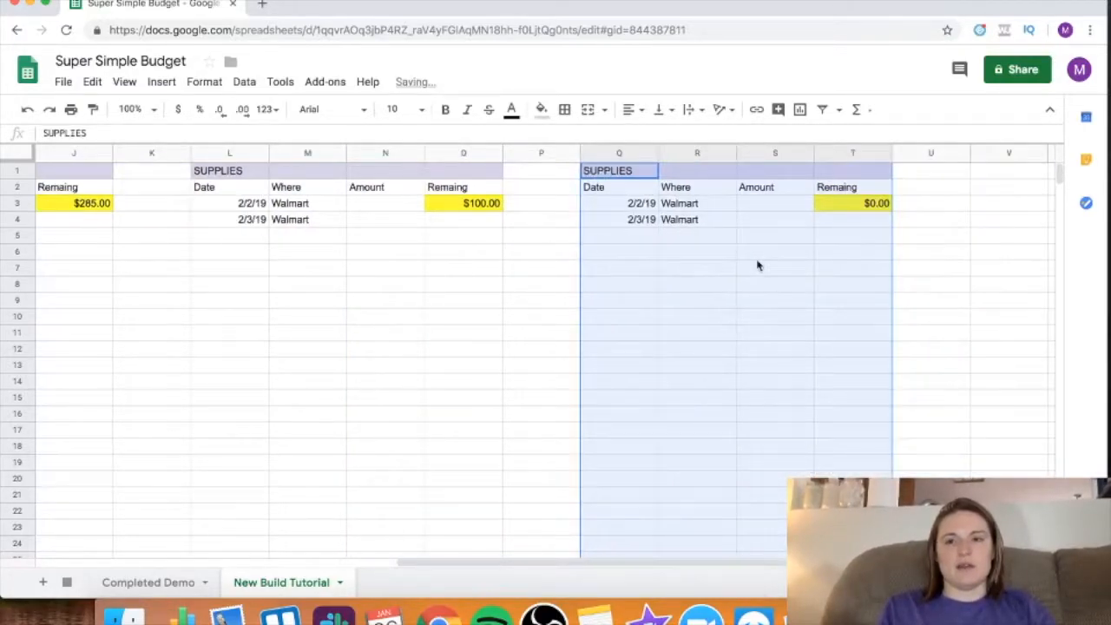
pyautogui.click(649, 266)
# - Retitle the copied tracker in Q1 as GAS FOR CAR
pyautogui.doubleClick(612, 171)
pyautogui.doubleClick(612, 171)
pyautogui.write('GAS FOR CAR')
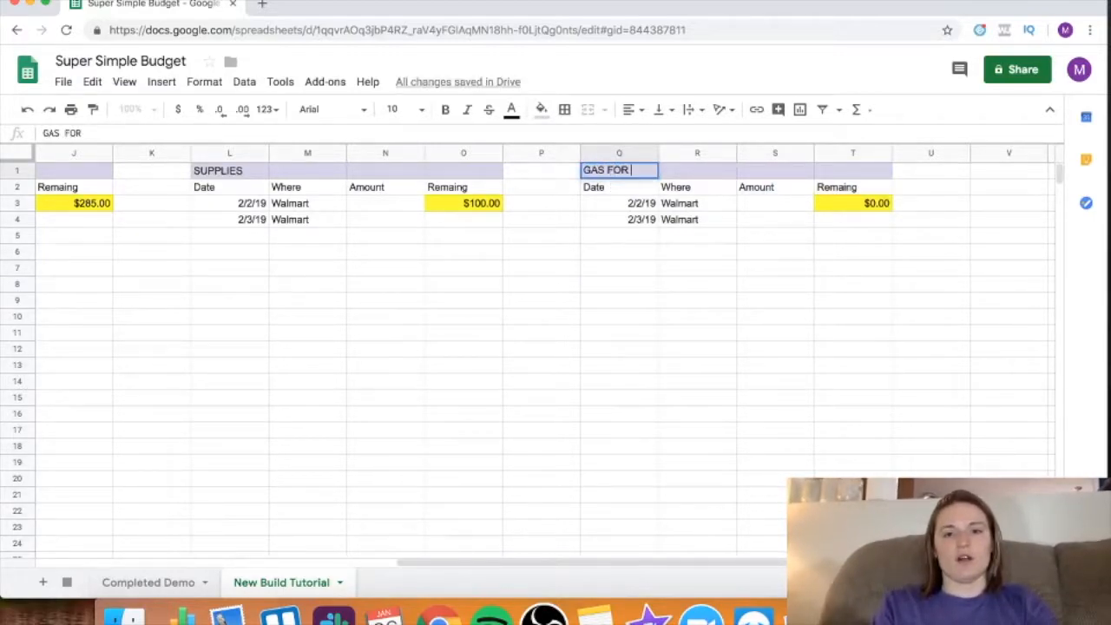
pyautogui.press('Return')
# - Correct the gas for car remaining formula in T3 to =B16-(SUM(S:S)) so it draws on the Gas For Car budget
pyautogui.hscroll(-9, 549, 237)
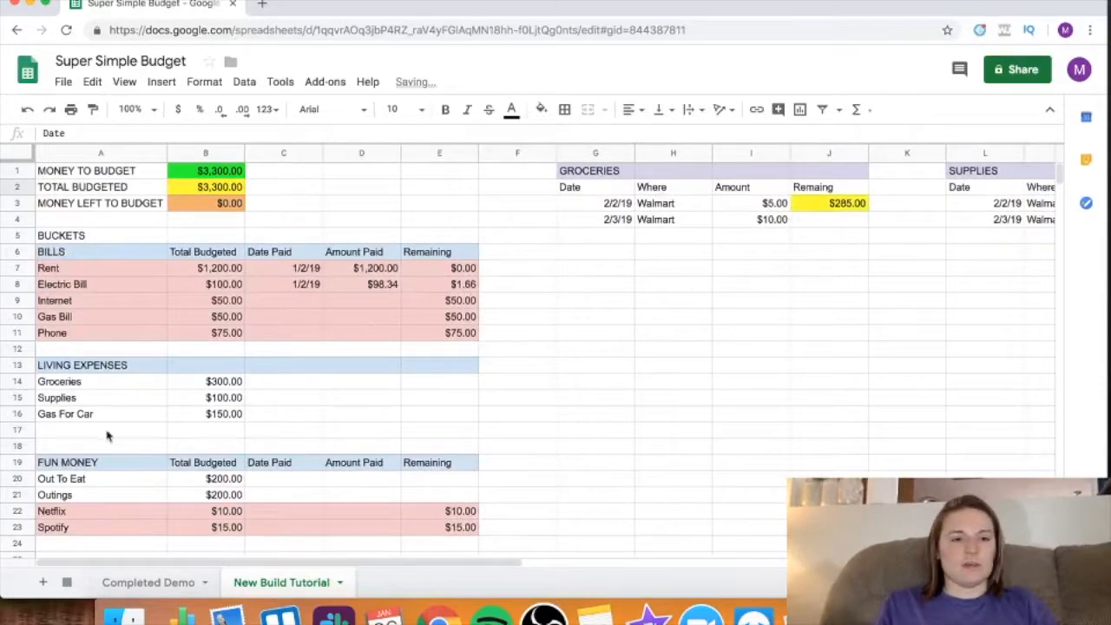
pyautogui.click(220, 401)
pyautogui.click(224, 416)
pyautogui.hscroll(8, 383, 426)
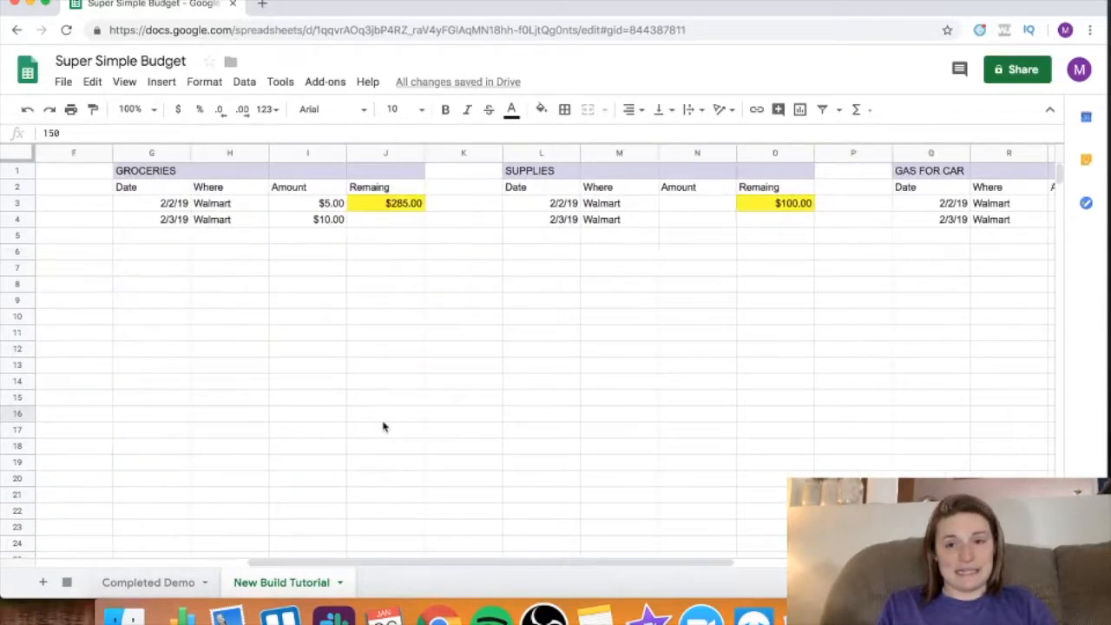
pyautogui.click(936, 202)
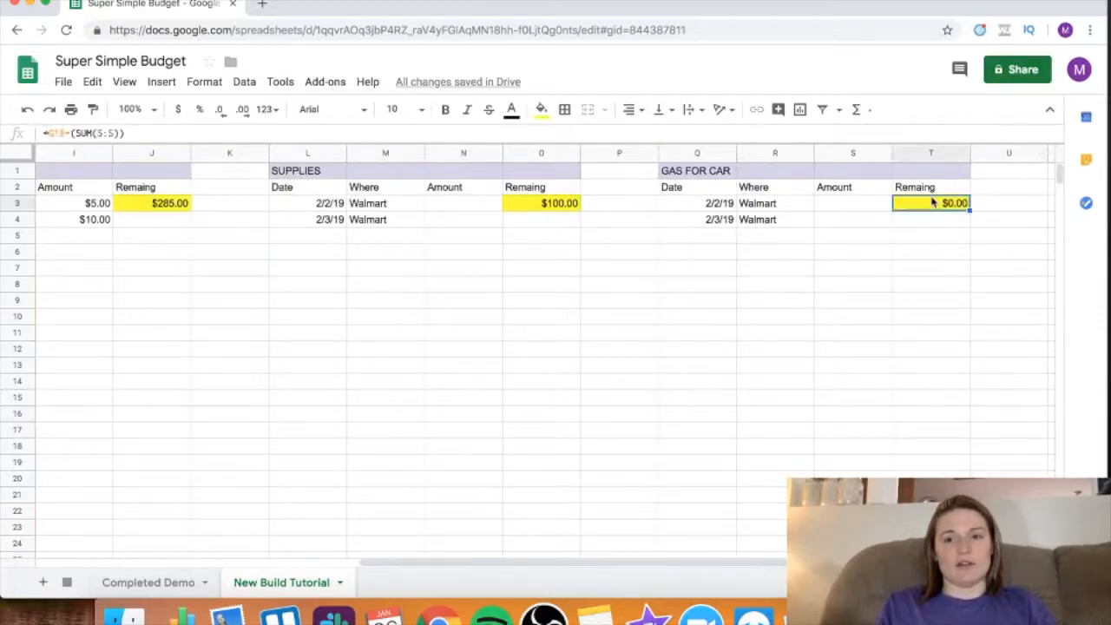
pyautogui.click(64, 133)
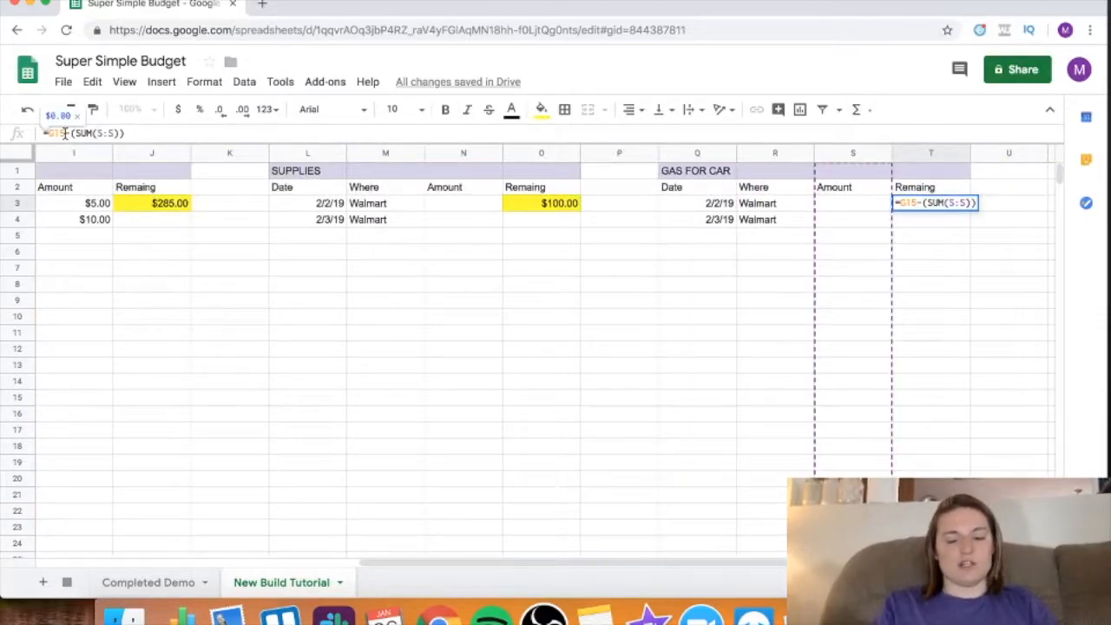
pyautogui.doubleClick(59, 133)
pyautogui.write('B16')
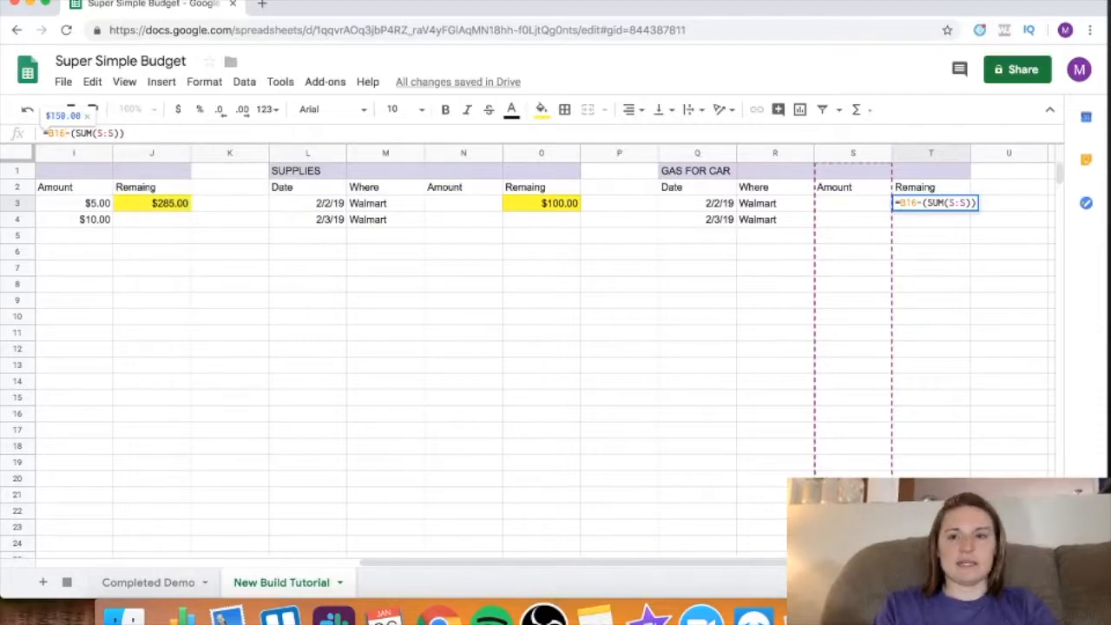
pyautogui.press('Return')
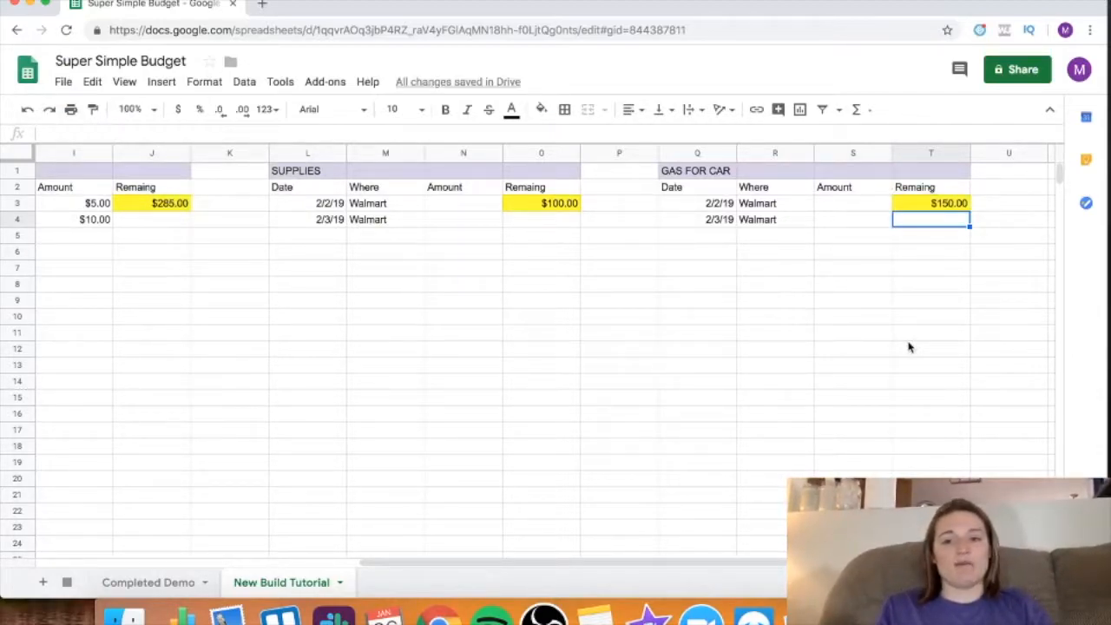
# - Examine the Out To Eat budget in B20 and the existing spending trackers beside the budget
pyautogui.hscroll(-8, 908, 347)
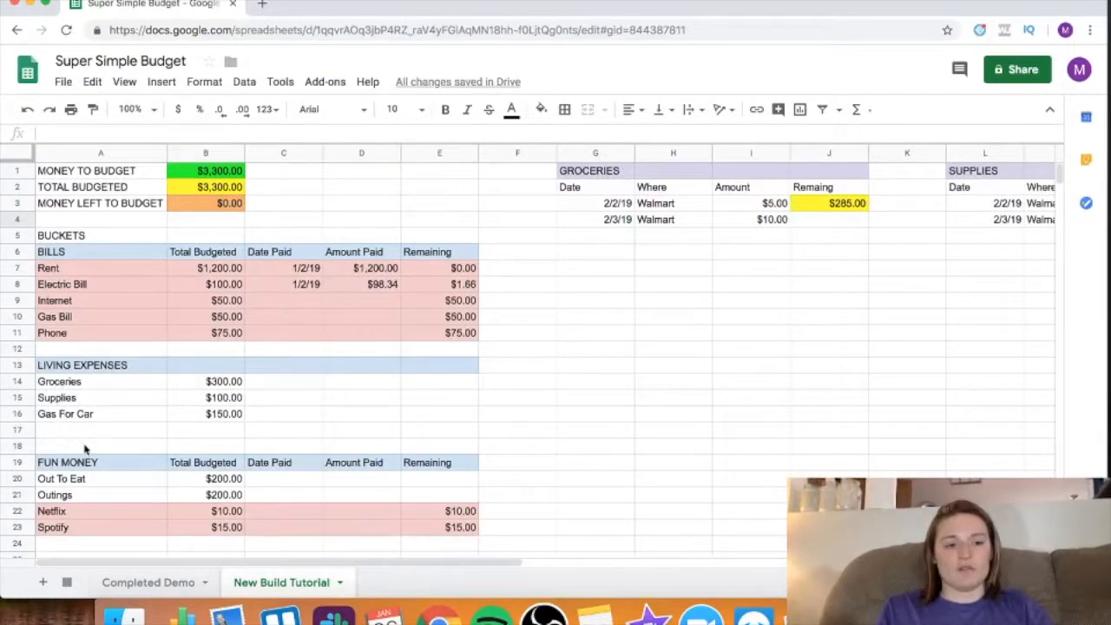
pyautogui.scroll(-1, 85, 449)
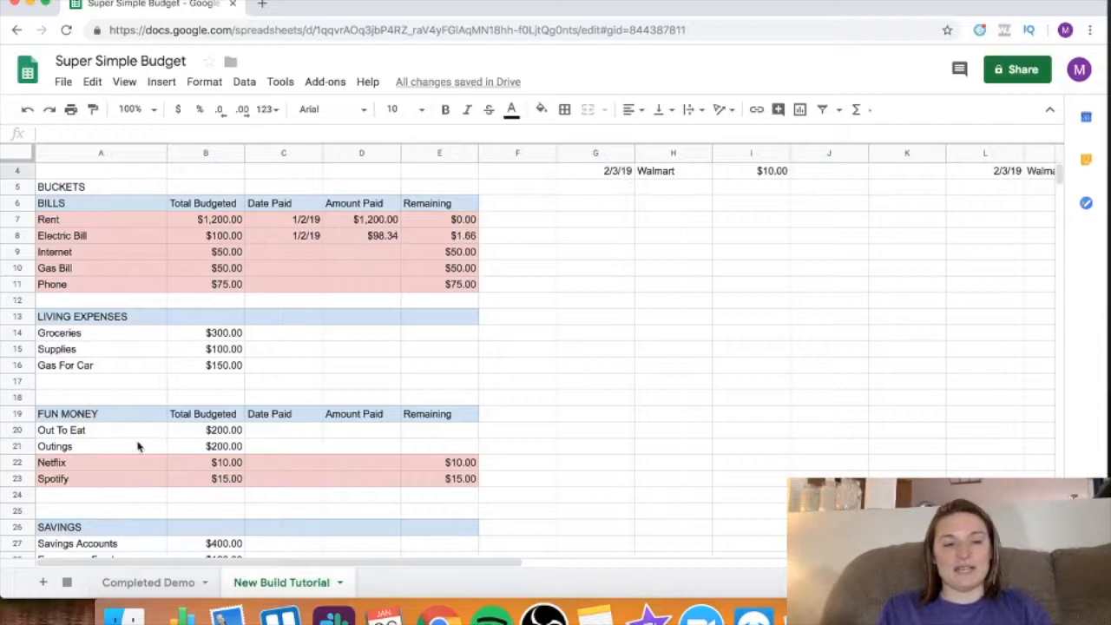
pyautogui.click(226, 437)
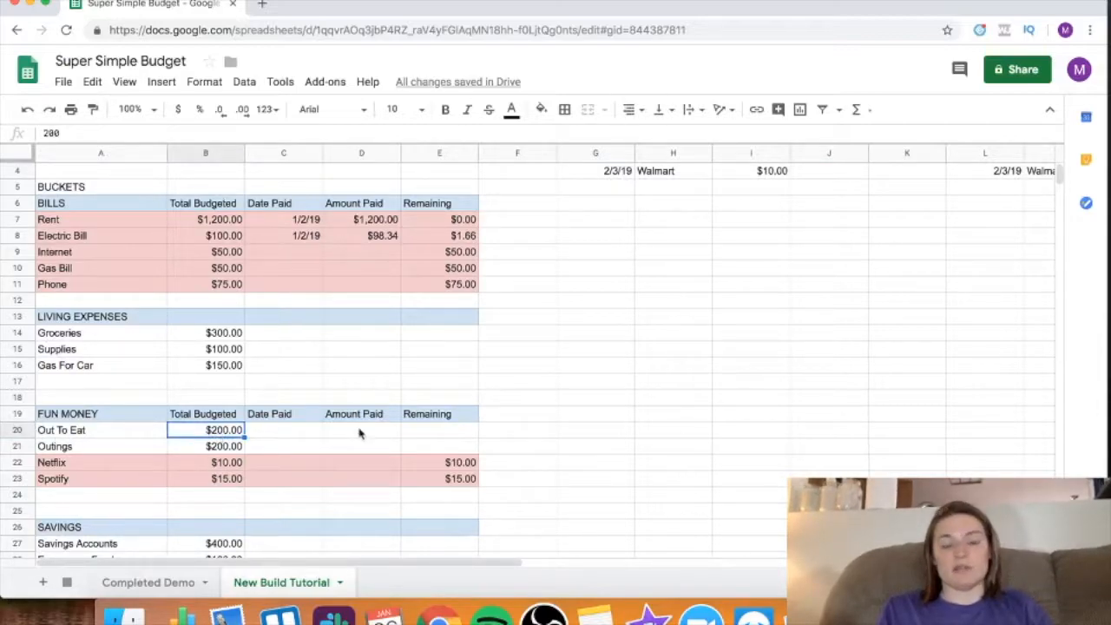
pyautogui.hscroll(10, 360, 434)
pyautogui.scroll(2, 360, 434)
pyautogui.hscroll(-1, 361, 434)
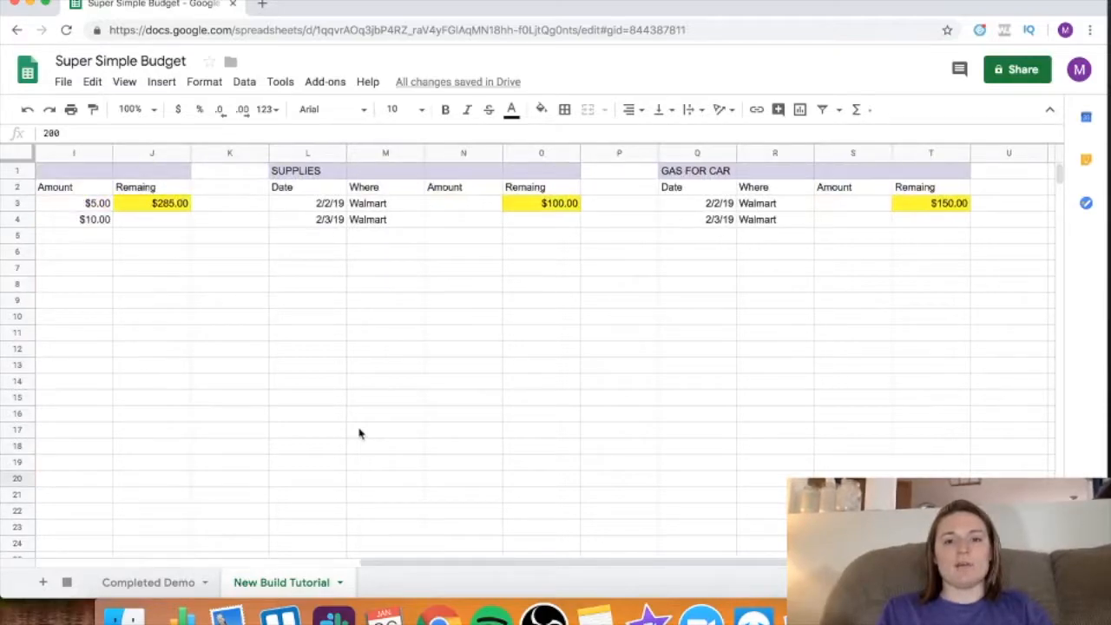
pyautogui.hscroll(-8, 361, 433)
pyautogui.hscroll(5, 360, 434)
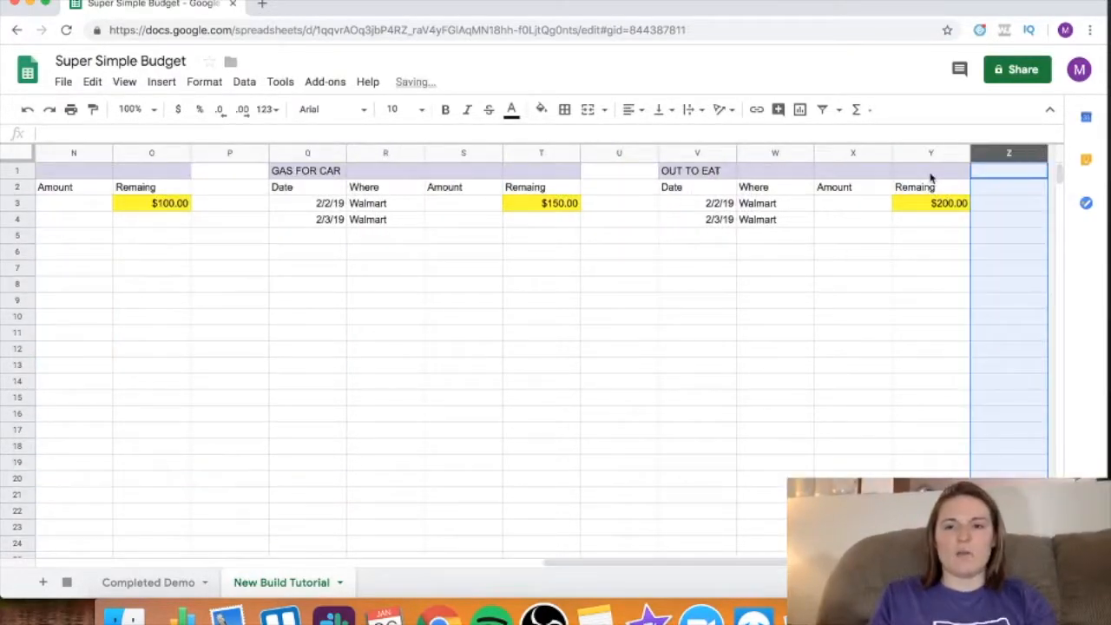
# - Insert two single columns to the left of the sheet's last column, after the OUT TO EAT tracker
pyautogui.click(873, 347)
pyautogui.click(1014, 153)
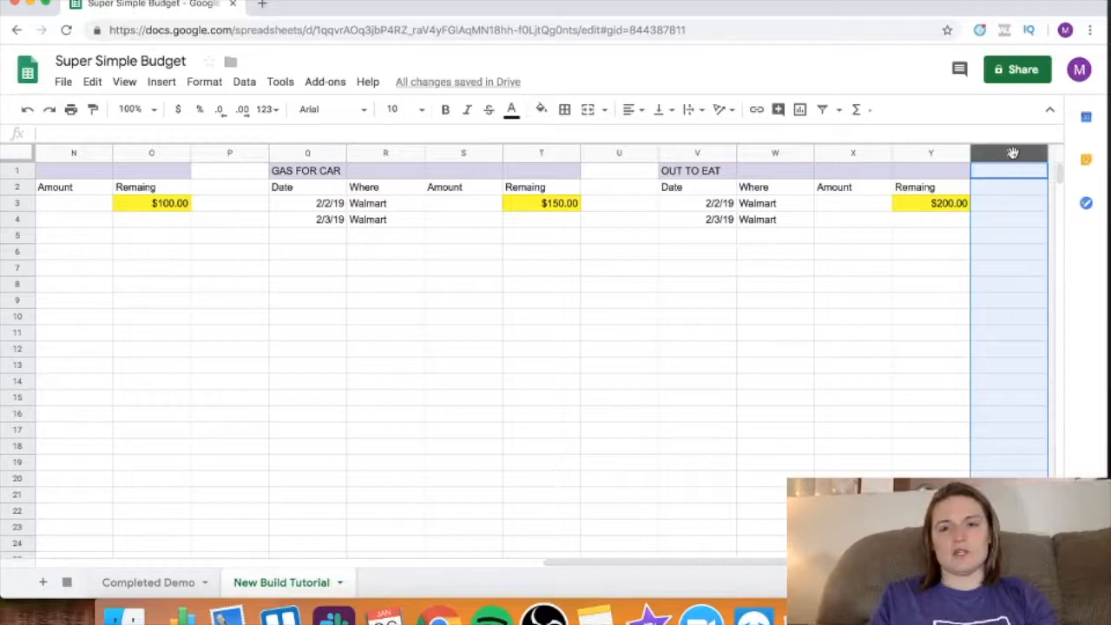
pyautogui.hscroll(-5, 1016, 171)
pyautogui.scroll(-1, 1016, 171)
pyautogui.hscroll(5, 1016, 171)
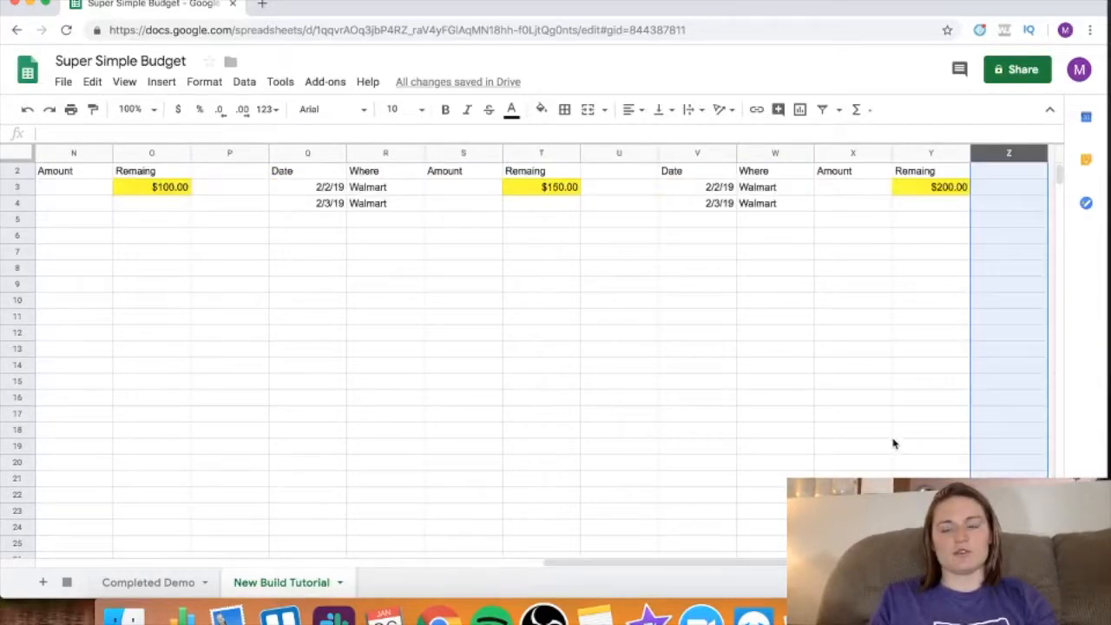
pyautogui.rightClick(1012, 155)
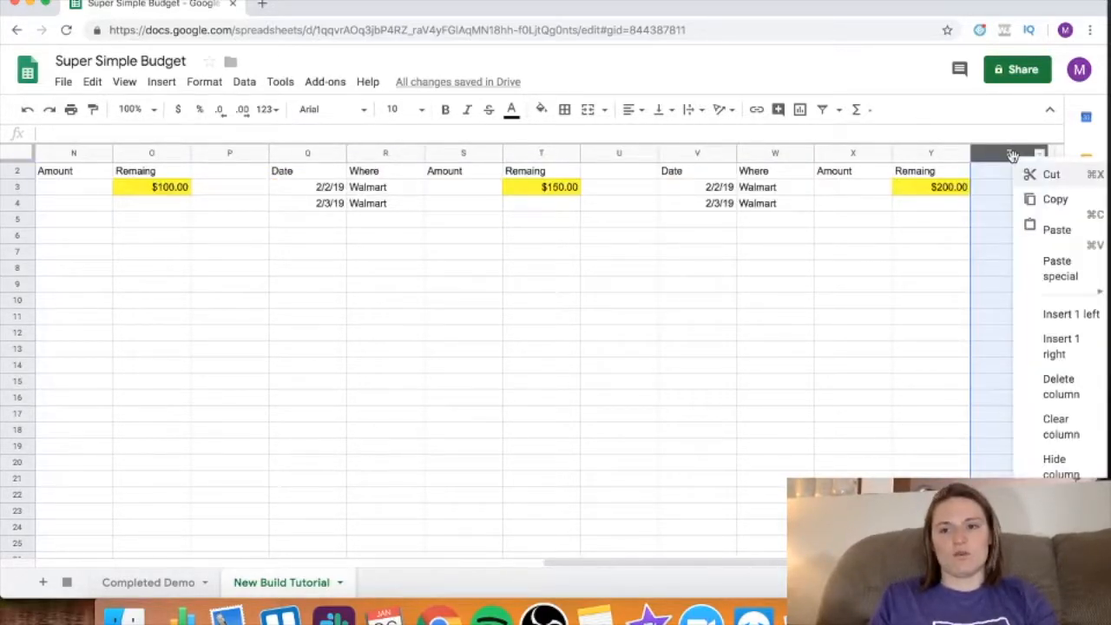
pyautogui.click(1058, 315)
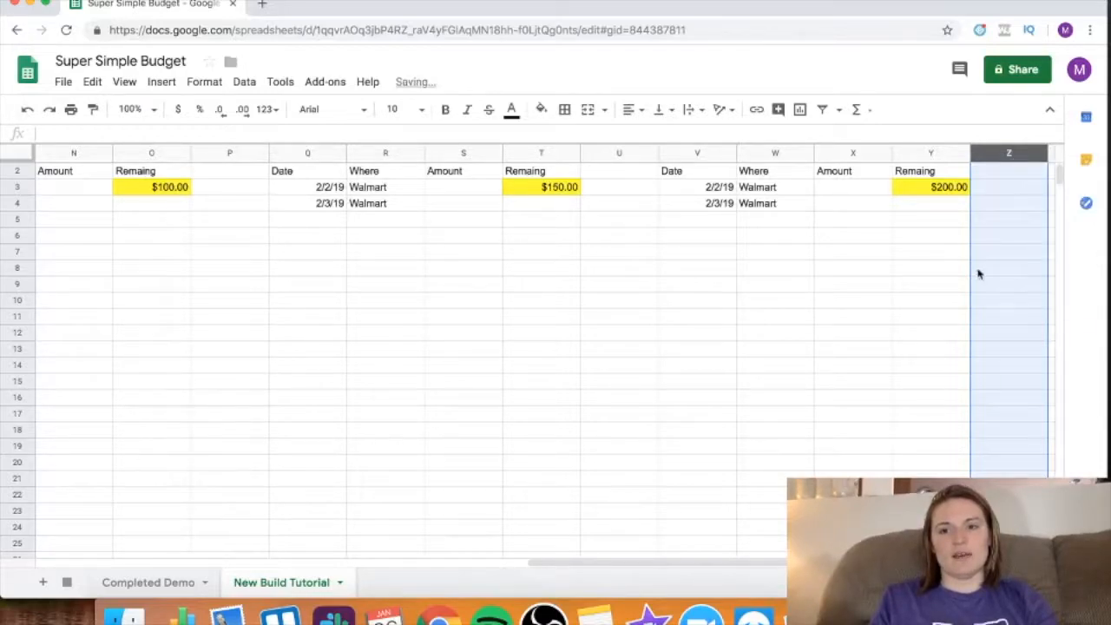
pyautogui.rightClick(1001, 163)
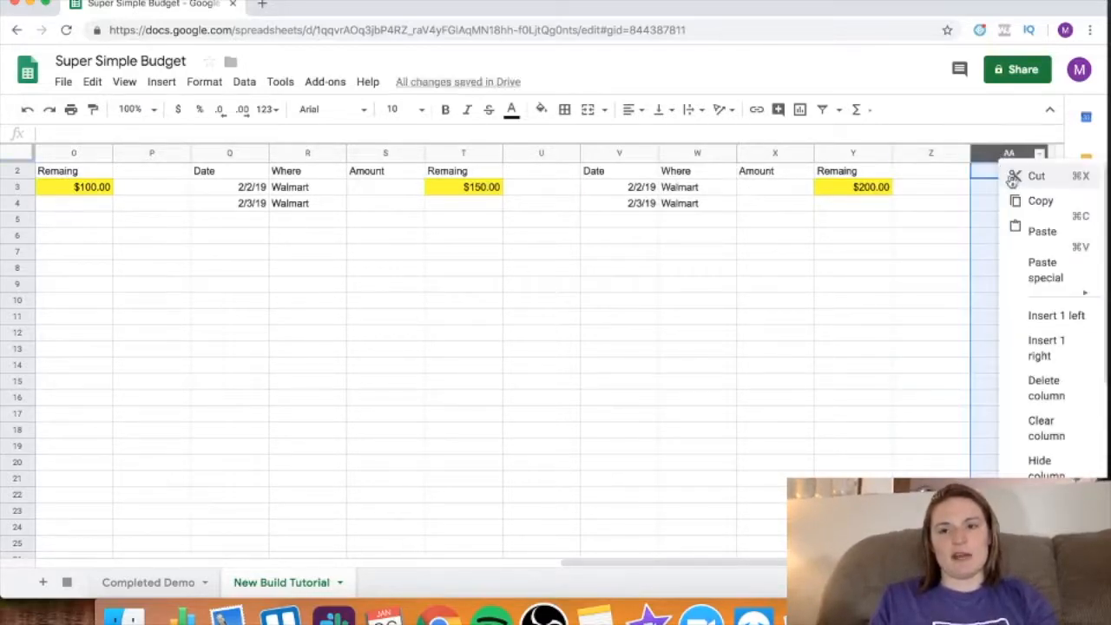
pyautogui.click(1017, 315)
pyautogui.click(937, 290)
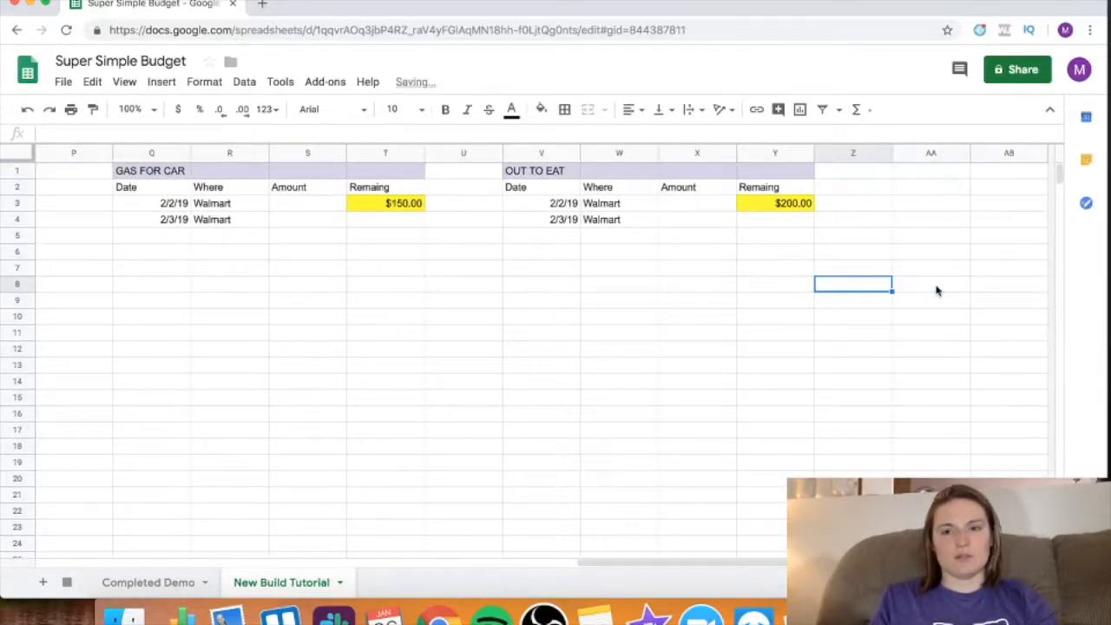
# - Insert three more columns to the left of the empty columns Z to AB
pyautogui.moveTo(1010, 154); pyautogui.dragTo(858, 154)
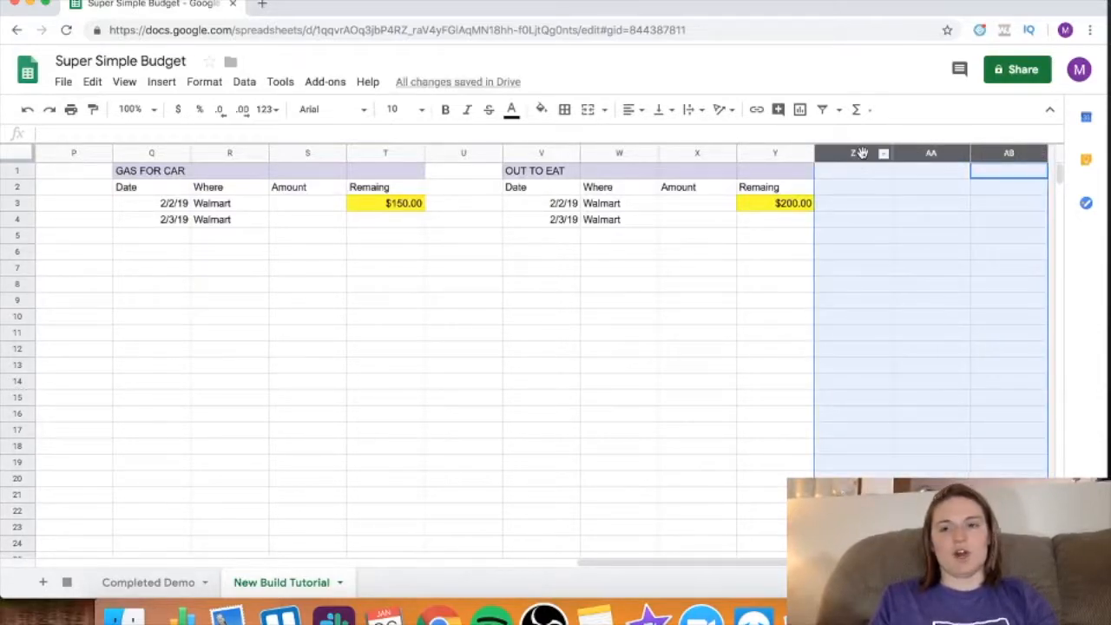
pyautogui.rightClick(859, 154)
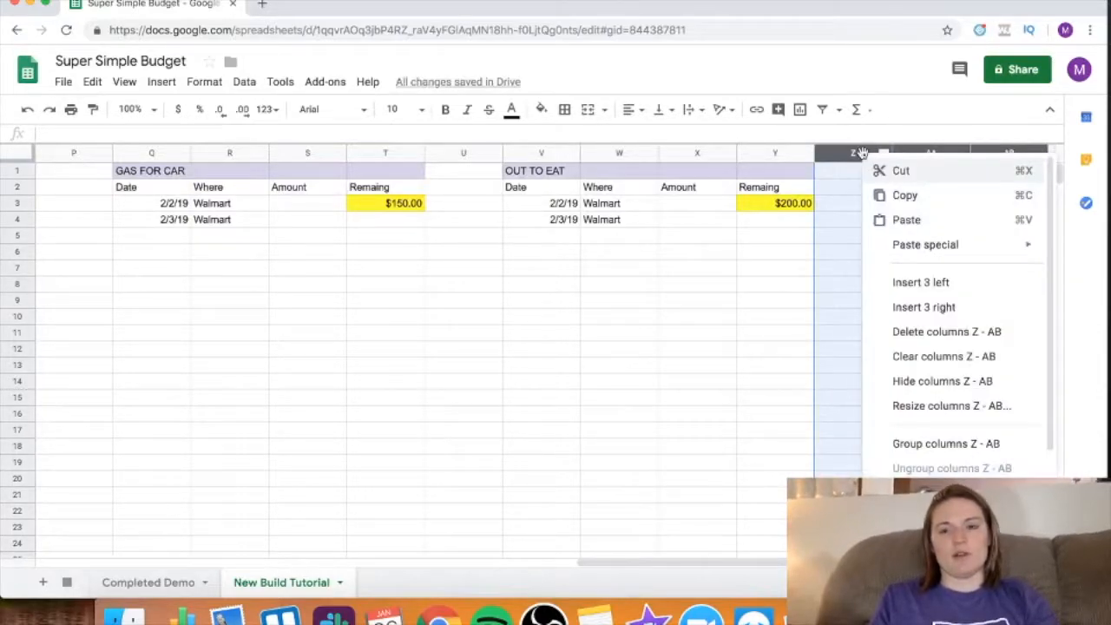
pyautogui.click(933, 290)
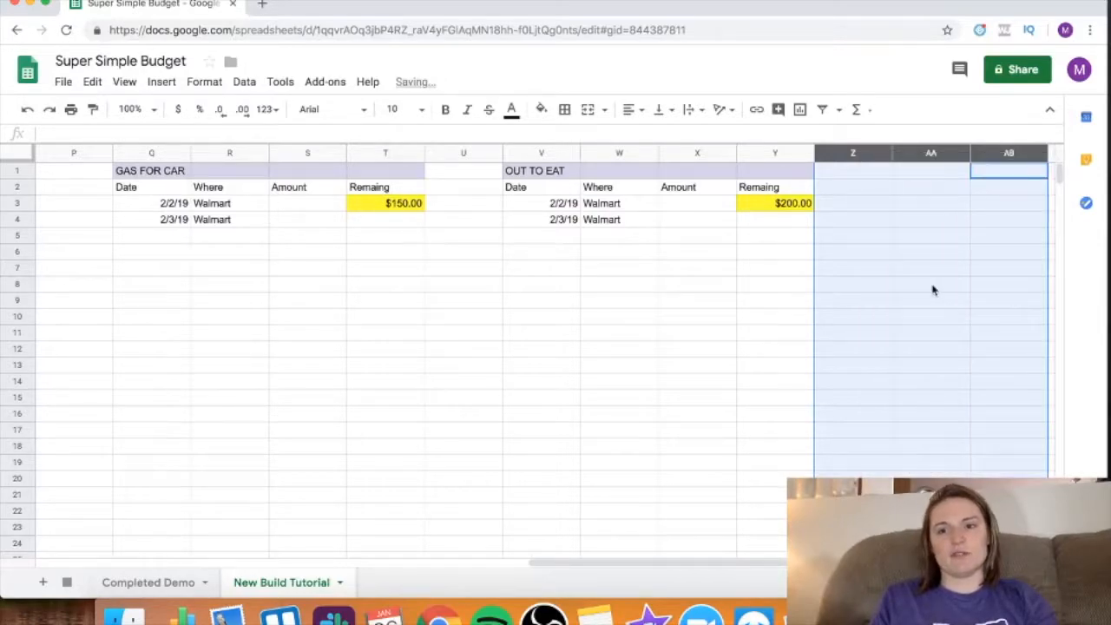
pyautogui.hscroll(3, 933, 290)
pyautogui.click(933, 290)
# - Insert six more columns to the left of the empty columns Z to AE
pyautogui.moveTo(1008, 154); pyautogui.dragTo(652, 146)
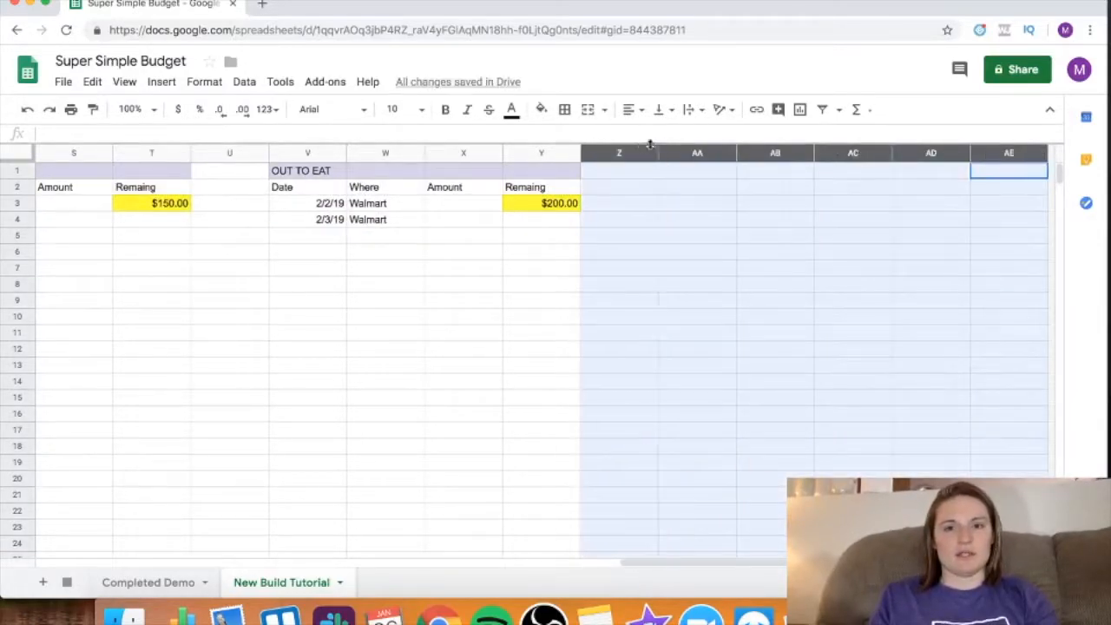
pyautogui.rightClick(623, 154)
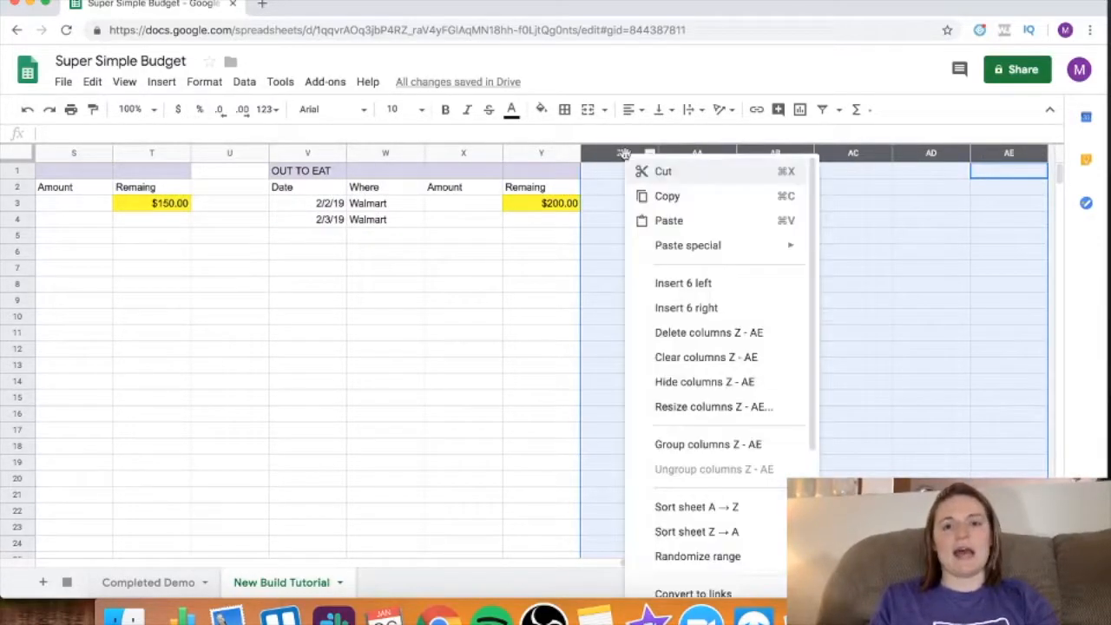
pyautogui.click(702, 283)
pyautogui.click(712, 286)
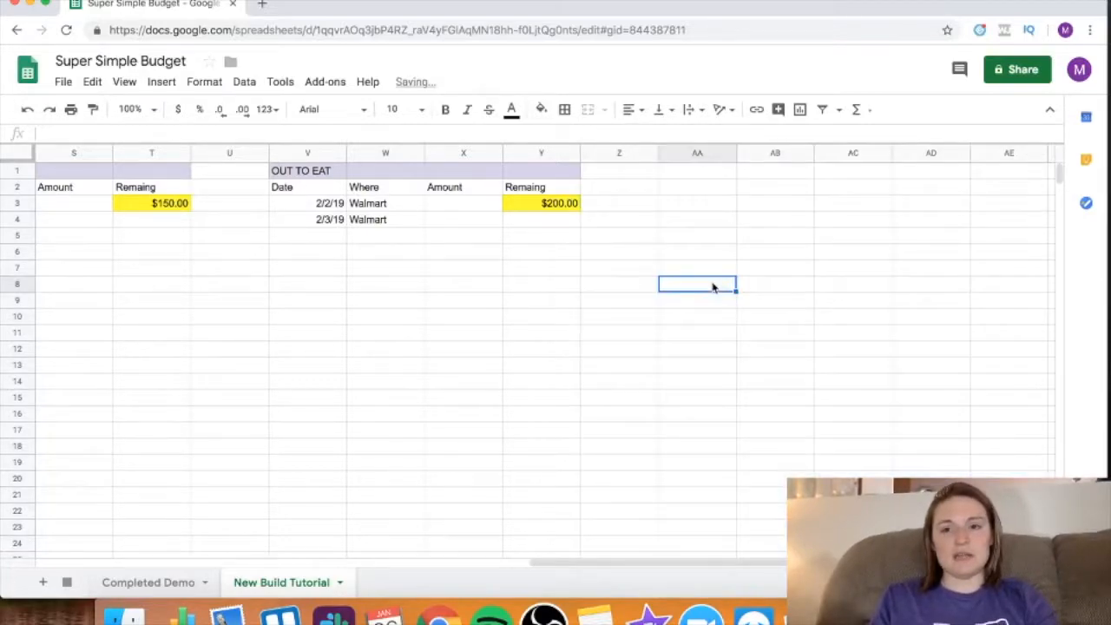
pyautogui.hscroll(5, 712, 287)
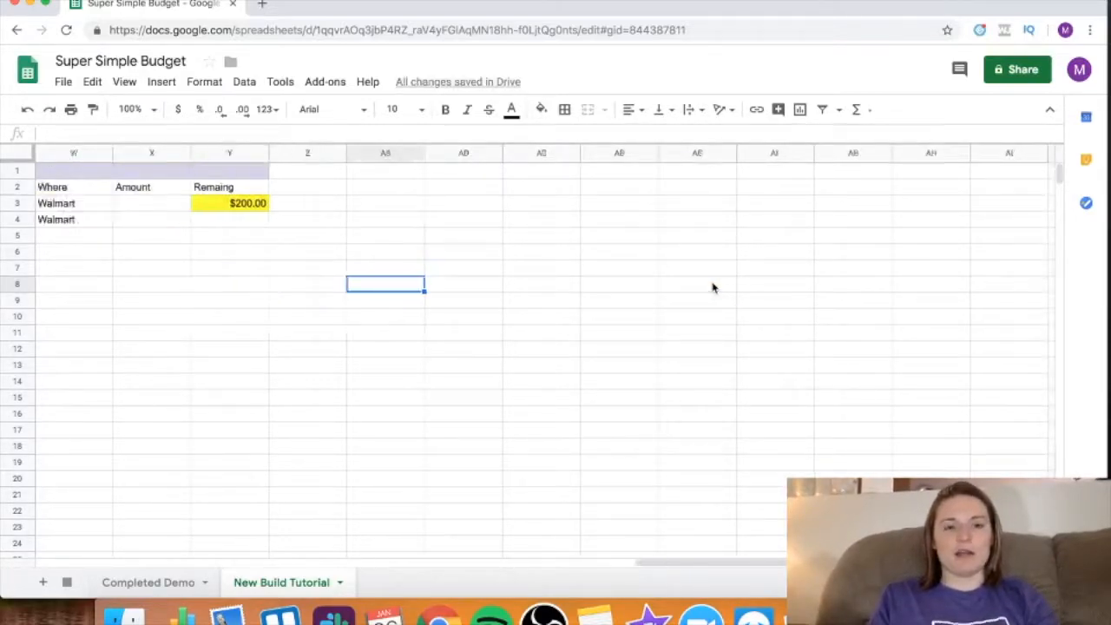
# - Review the spending trackers through OUTINGS and compare them with the budget buckets, including the savings items in rows 27 to 29
pyautogui.hscroll(-7, 711, 287)
pyautogui.hscroll(-1, 712, 286)
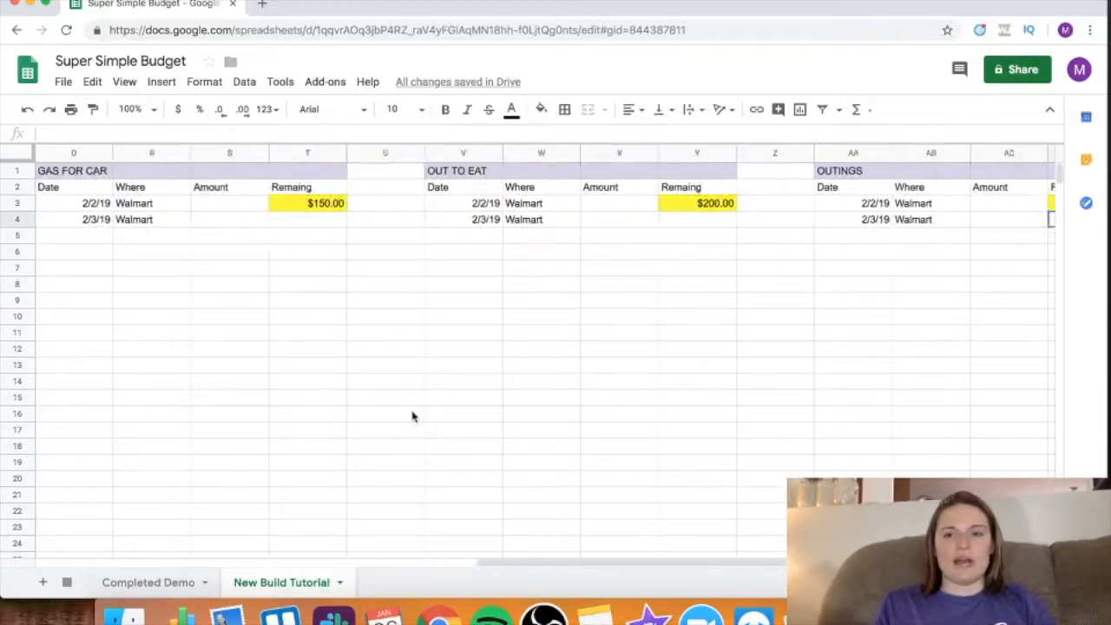
pyautogui.hscroll(4, 412, 414)
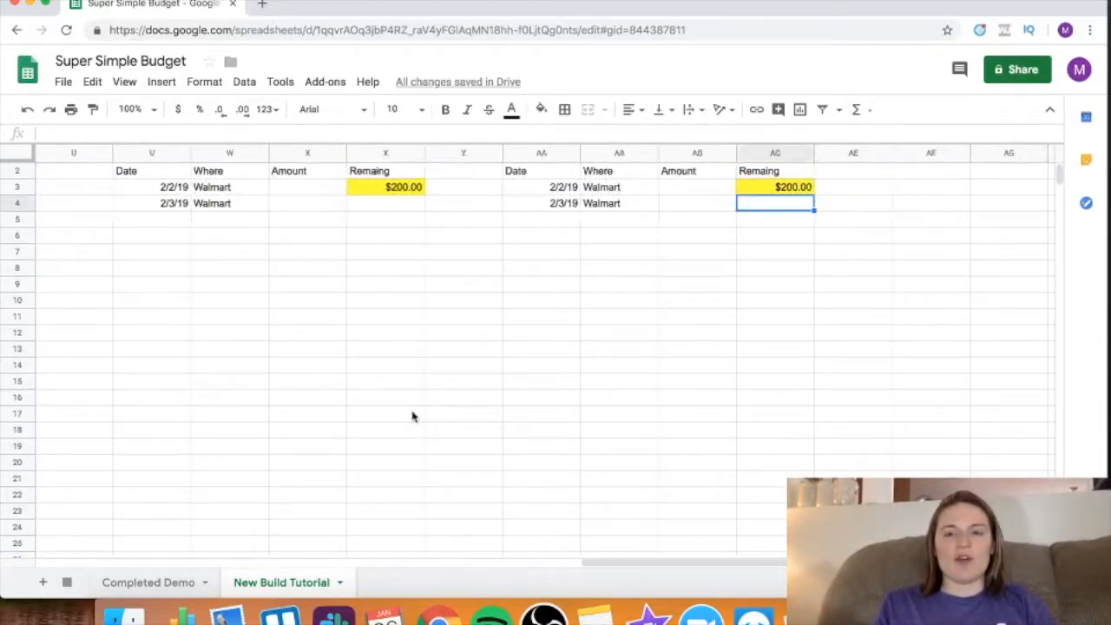
pyautogui.hscroll(-20, 411, 416)
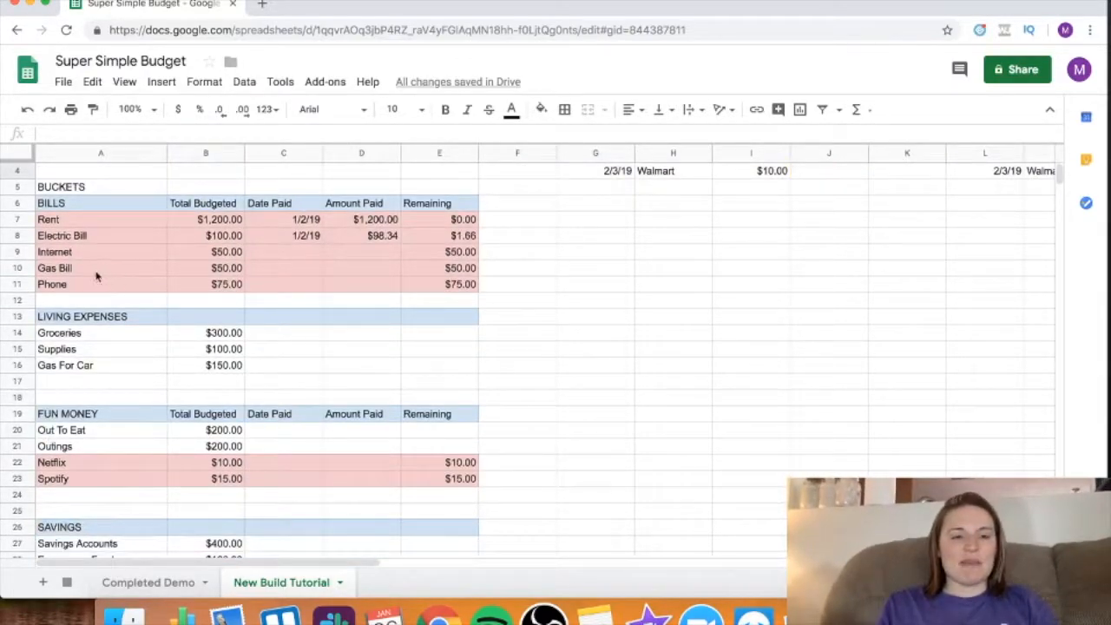
pyautogui.scroll(-3, 62, 428)
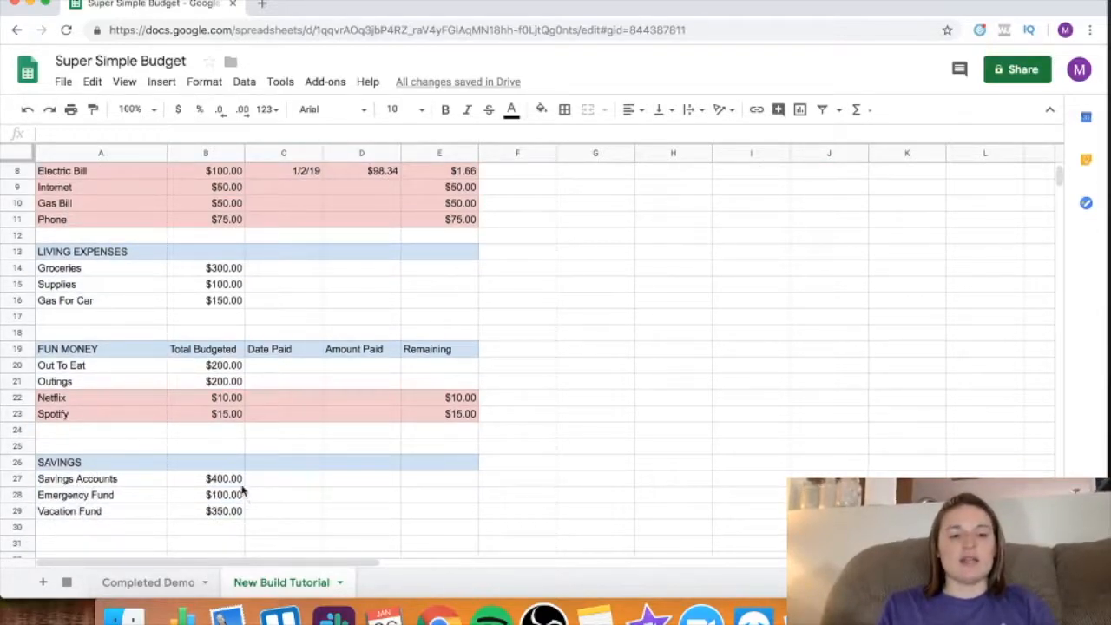
pyautogui.moveTo(236, 481); pyautogui.dragTo(110, 521)
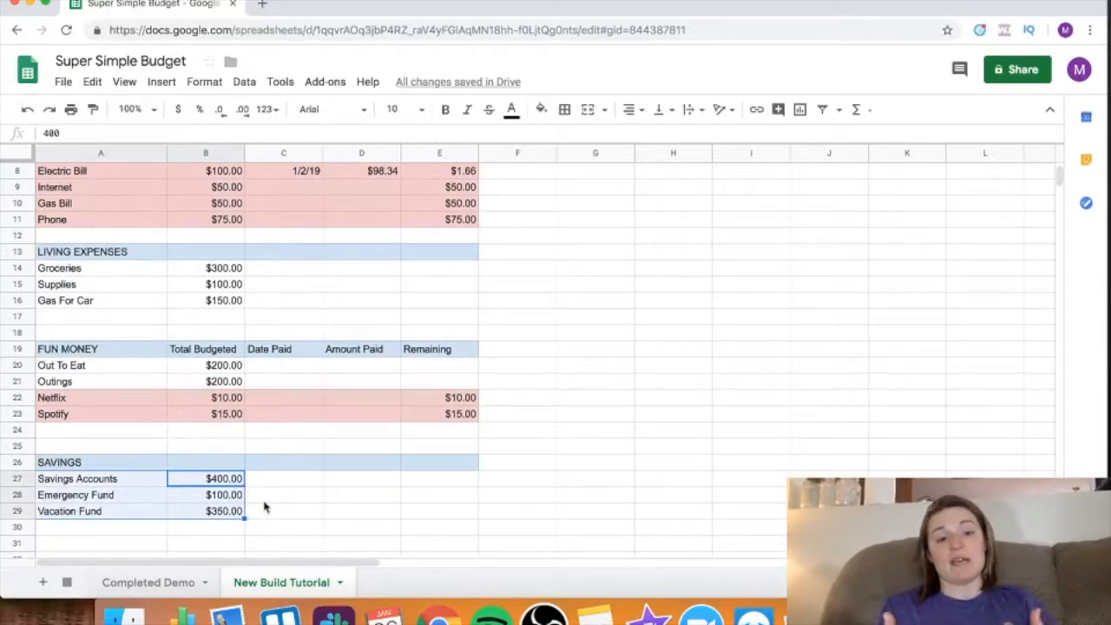
pyautogui.hscroll(5, 545, 357)
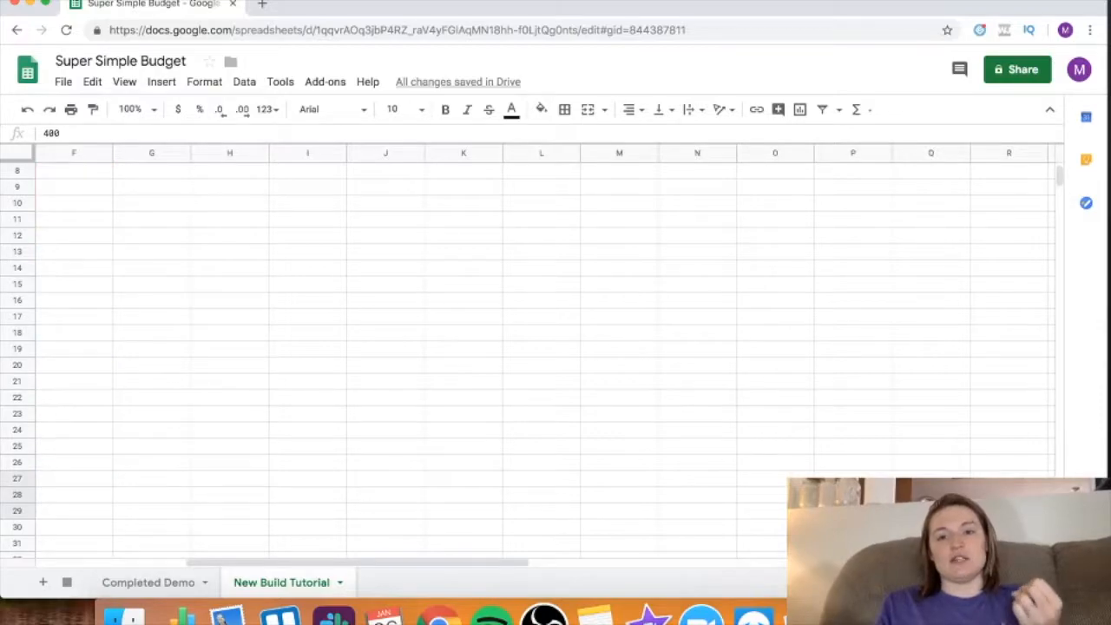
pyautogui.scroll(3, 545, 358)
pyautogui.hscroll(-1, 545, 357)
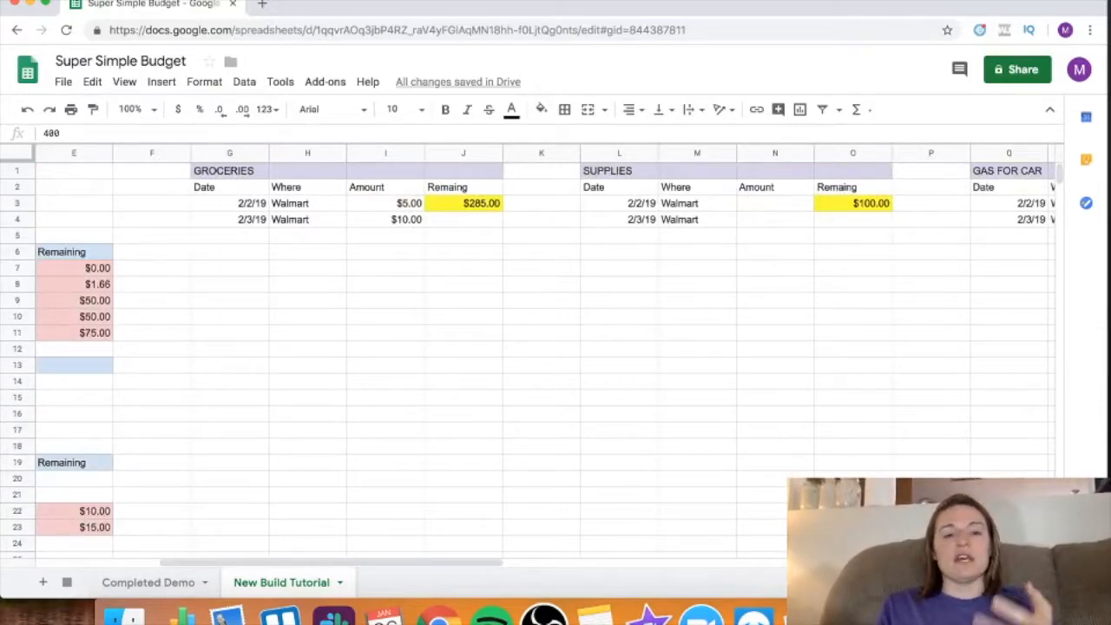
pyautogui.hscroll(-4, 545, 357)
pyautogui.scroll(-3, 545, 358)
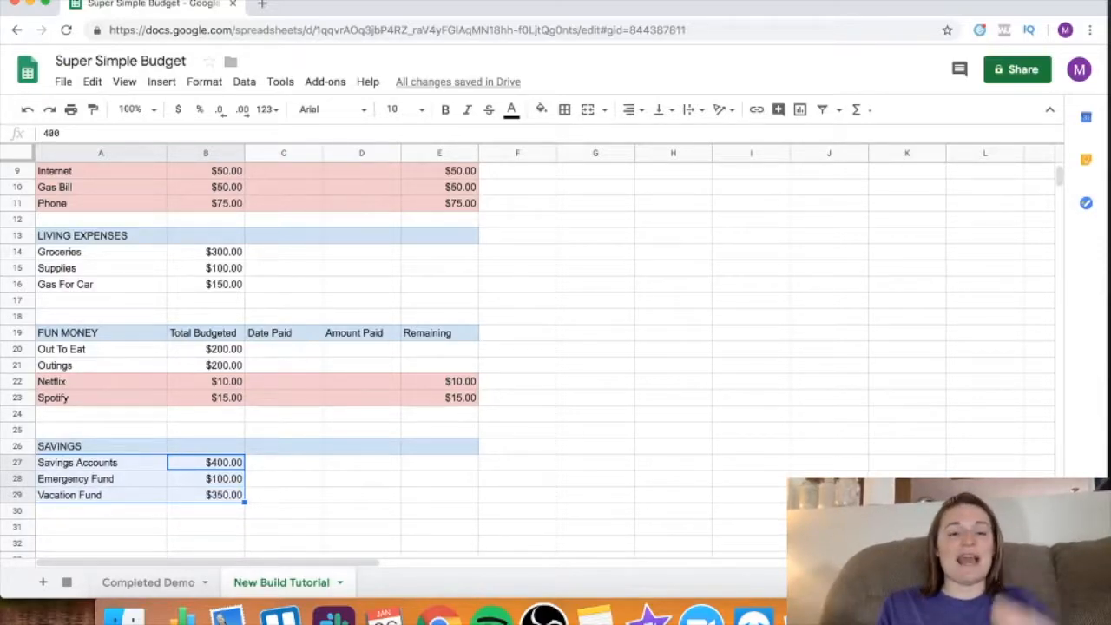
pyautogui.click(265, 501)
pyautogui.scroll(3, 614, 296)
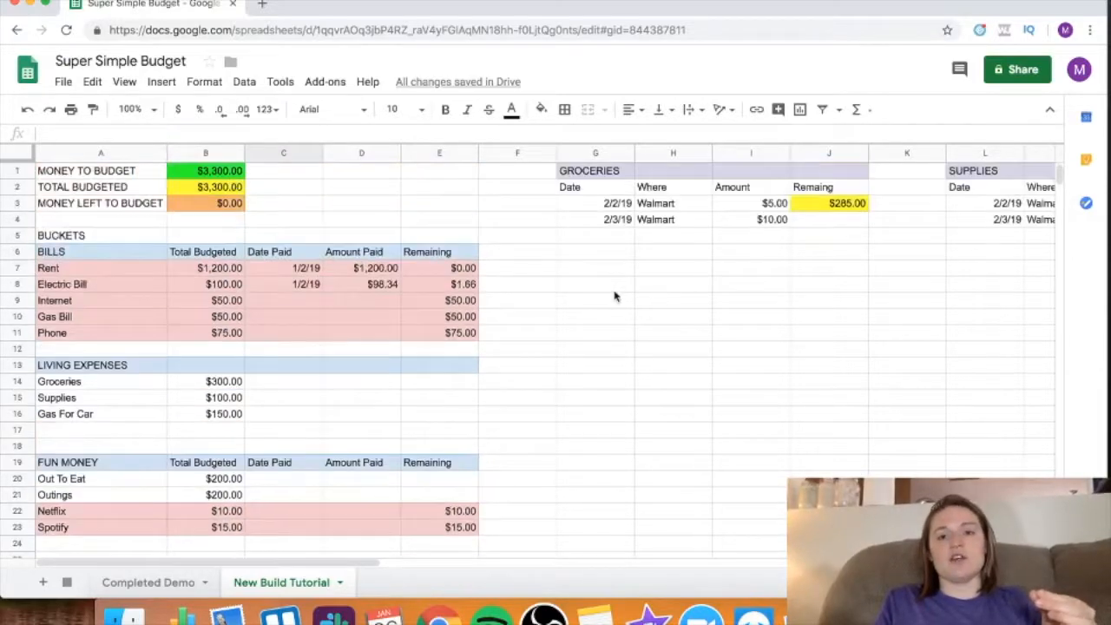
pyautogui.hscroll(5, 614, 297)
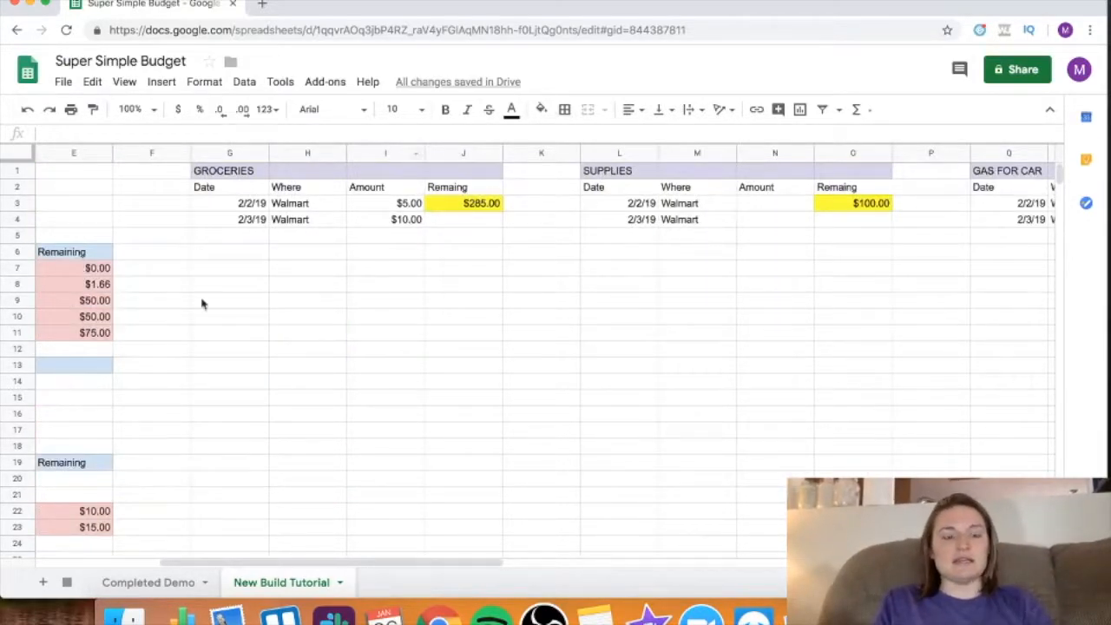
# - Look over the GAS FOR CAR, OUT TO EAT and OUTINGS trackers, returning to the LIVING EXPENSES and FUN MONEY buckets
pyautogui.hscroll(15, 658, 320)
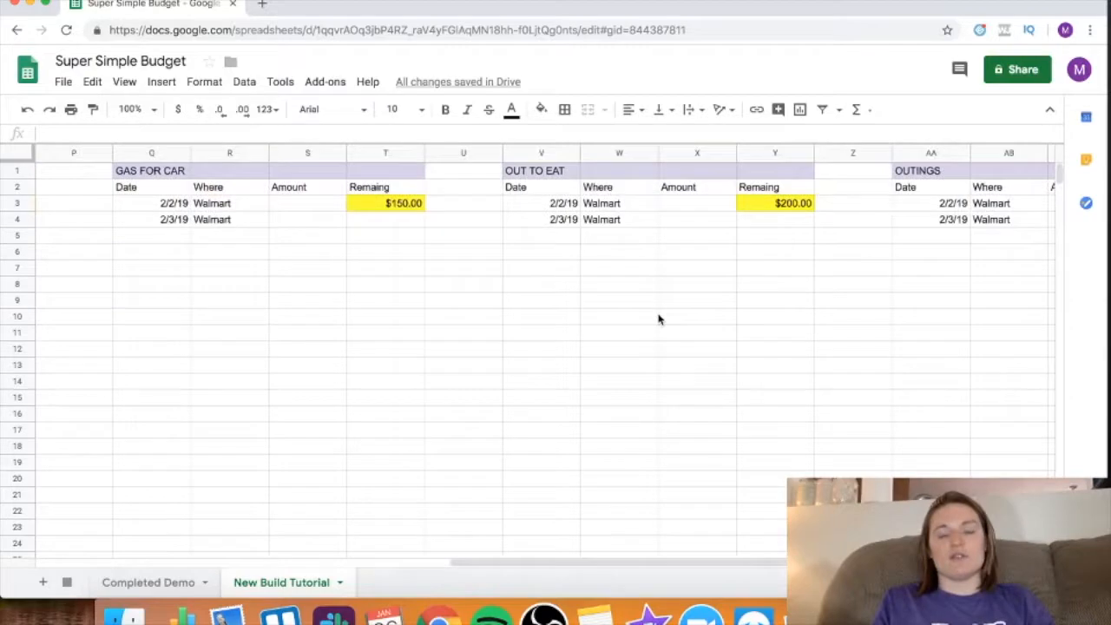
pyautogui.hscroll(2, 658, 319)
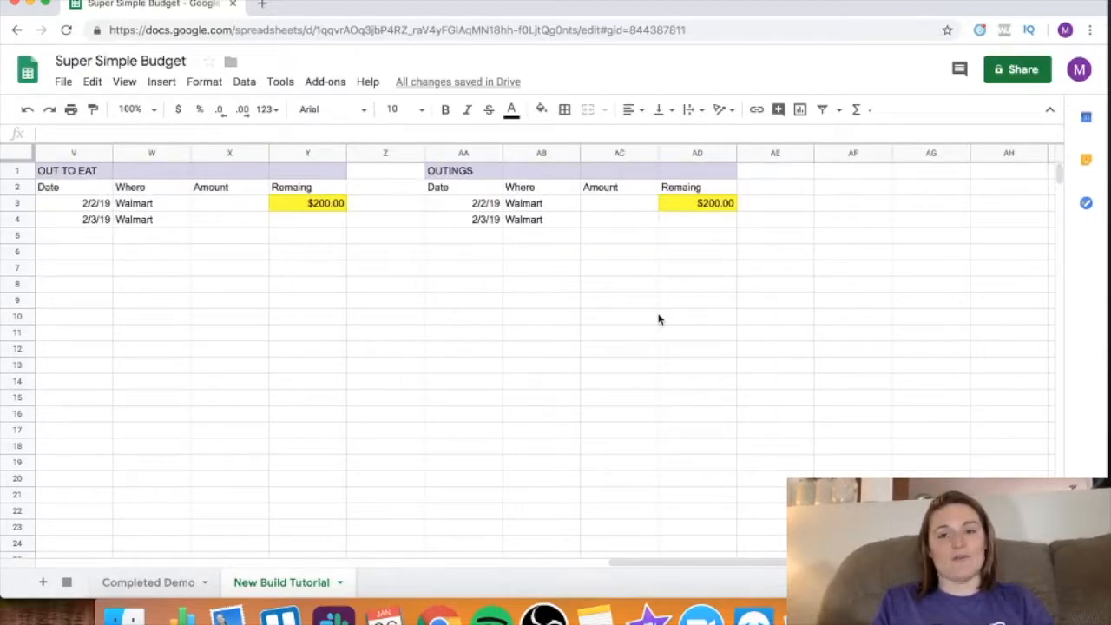
pyautogui.hscroll(-20, 658, 319)
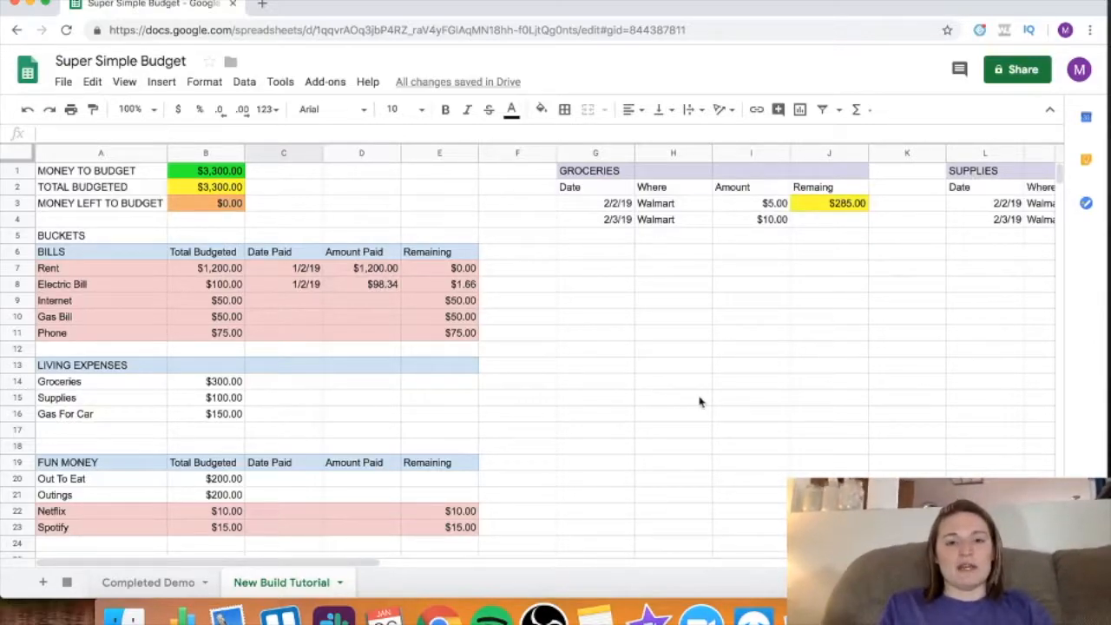
pyautogui.scroll(-2, 461, 397)
pyautogui.scroll(2, 461, 398)
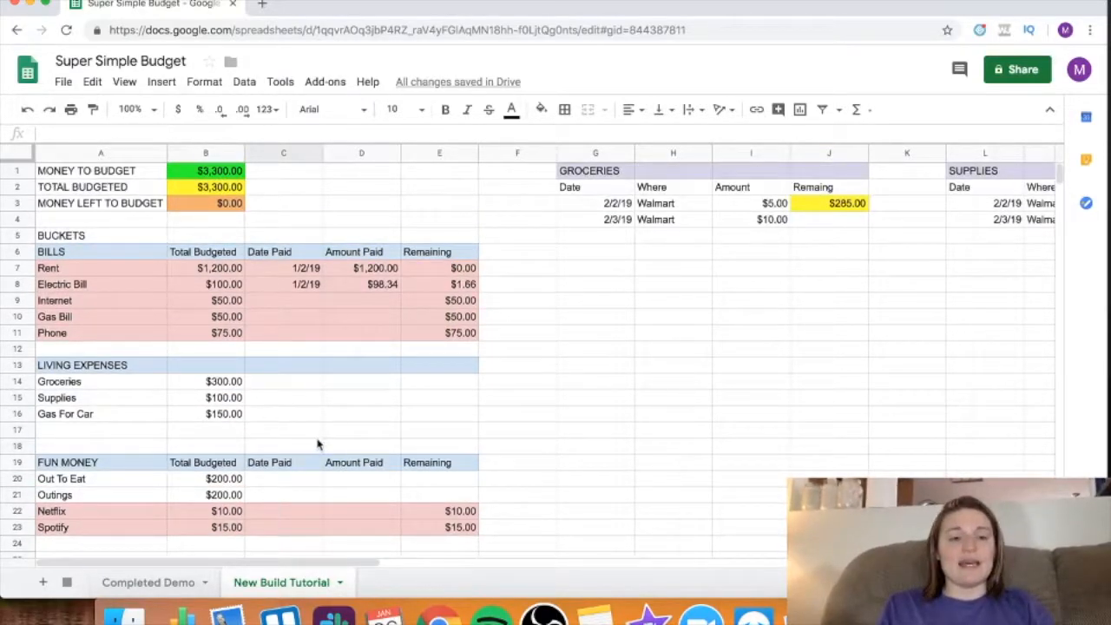
# - Link the Groceries remaining cell E14 to the GROCERIES tracker's remaining amount with the formula =J3
pyautogui.click(422, 385)
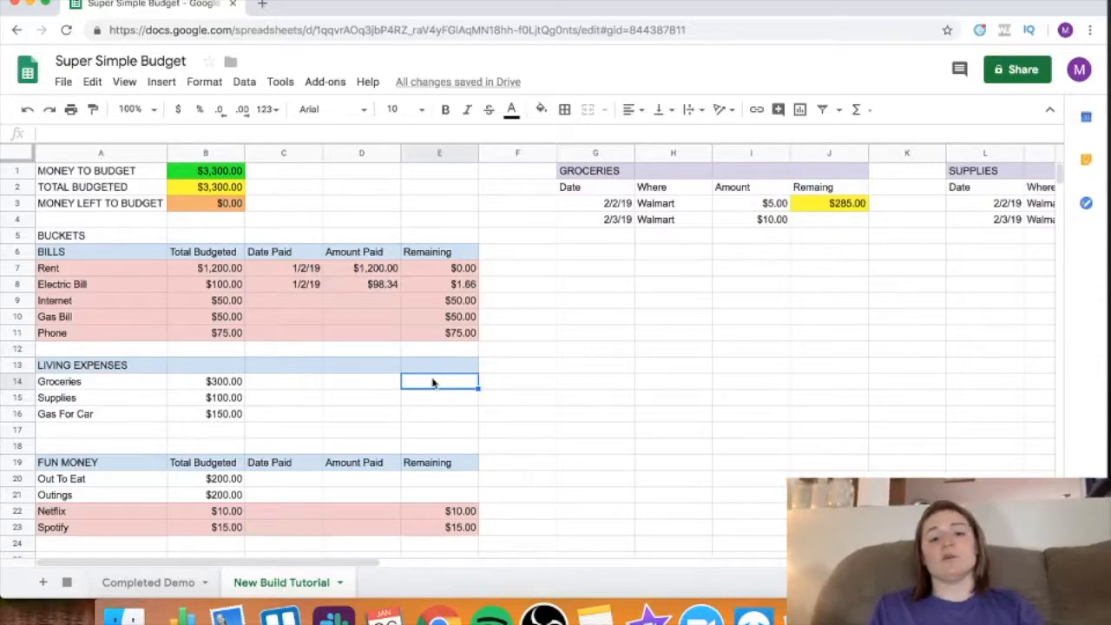
pyautogui.click(562, 370)
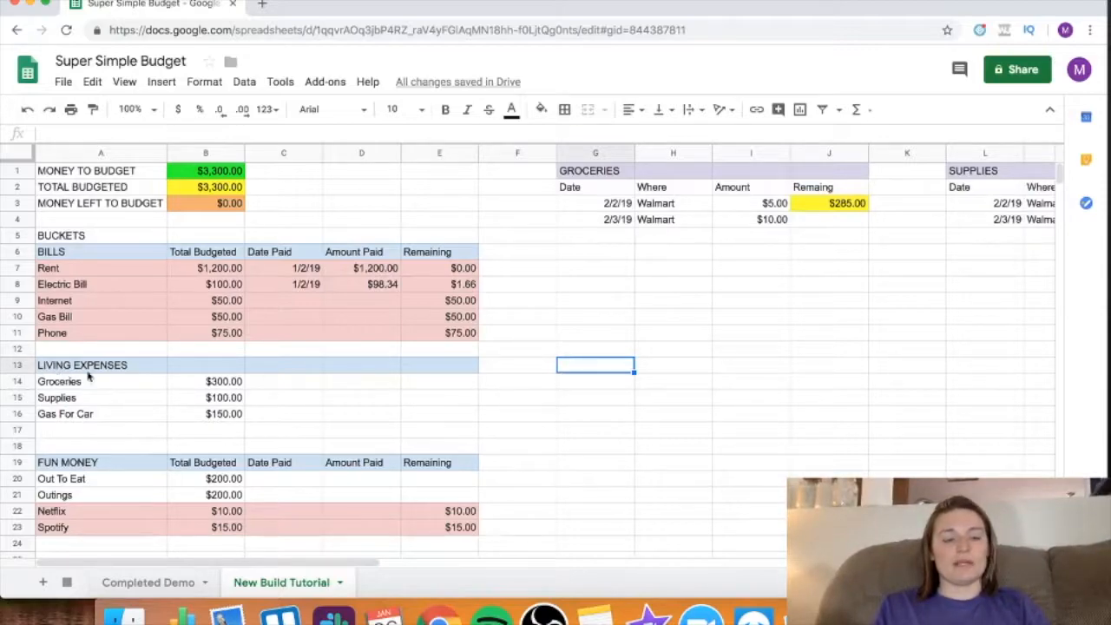
pyautogui.click(473, 383)
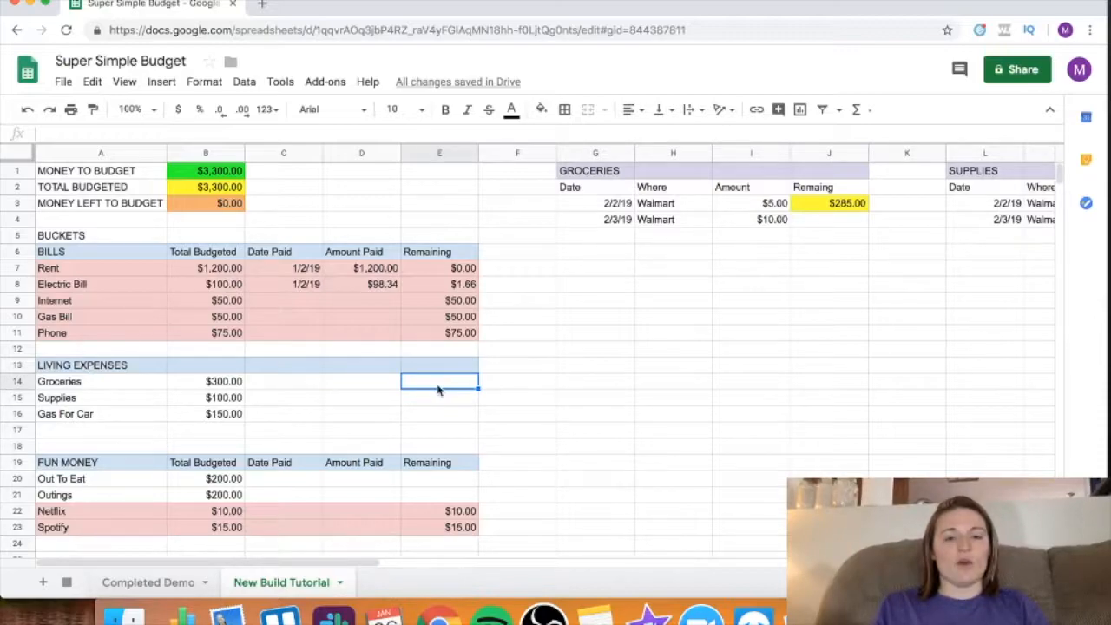
pyautogui.write('=')
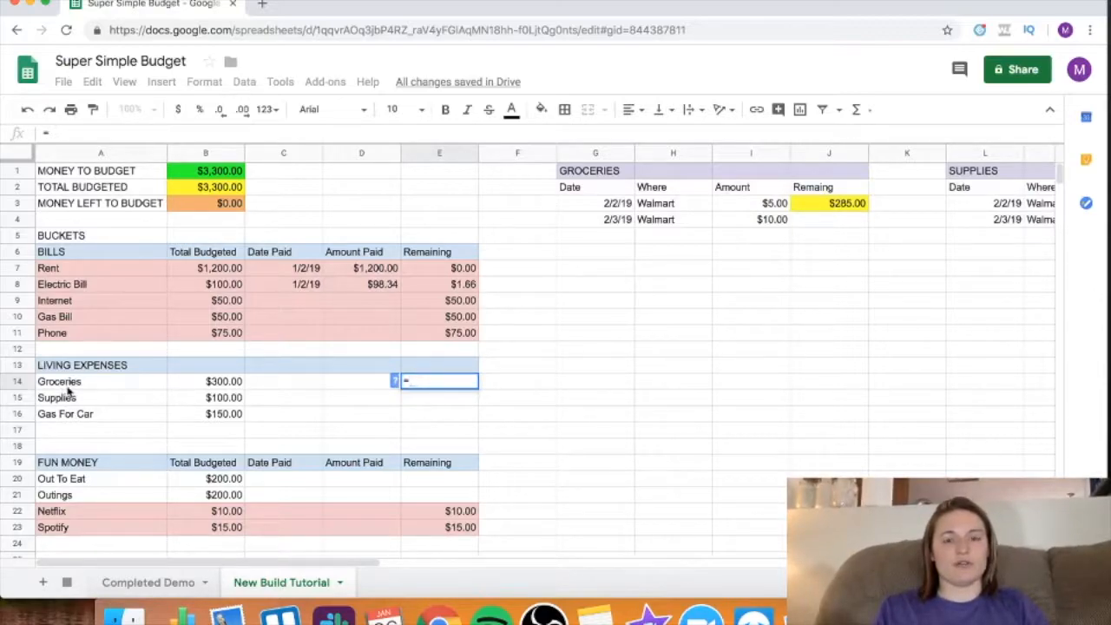
pyautogui.click(830, 204)
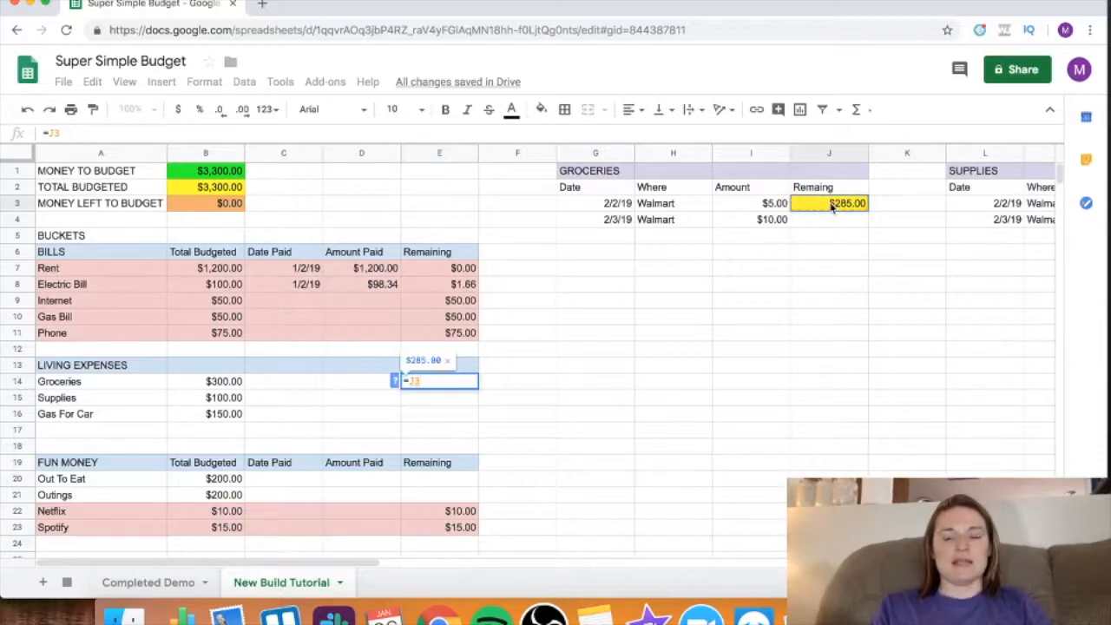
pyautogui.press('Return')
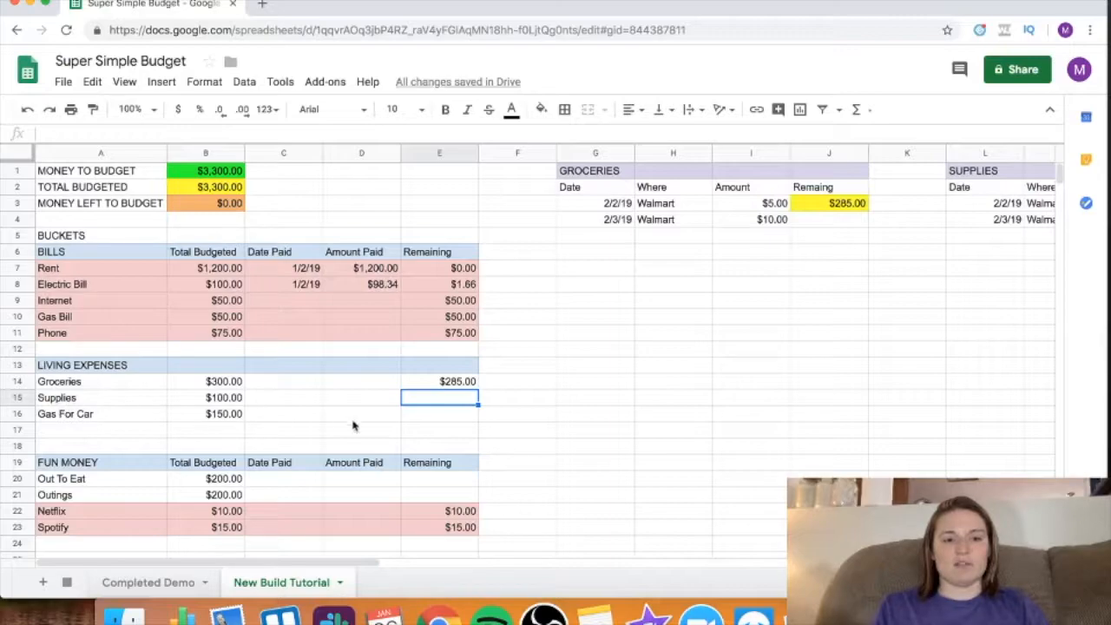
# - Link the Supplies remaining cell E15 to the SUPPLIES tracker's remaining amount with the formula =O3
pyautogui.write('=')
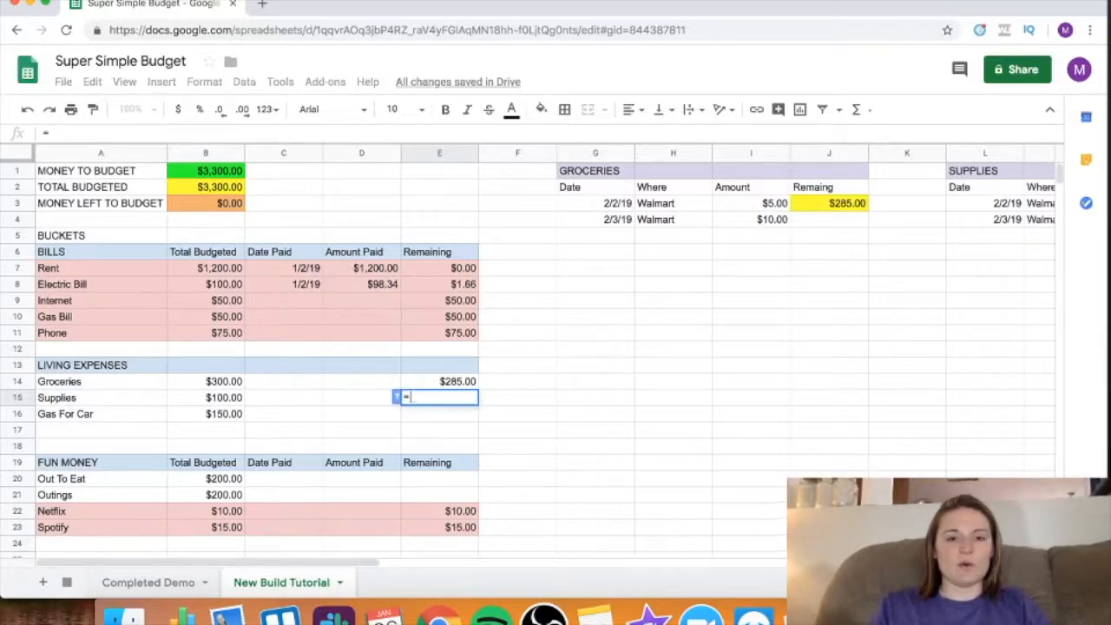
pyautogui.hscroll(3, 933, 295)
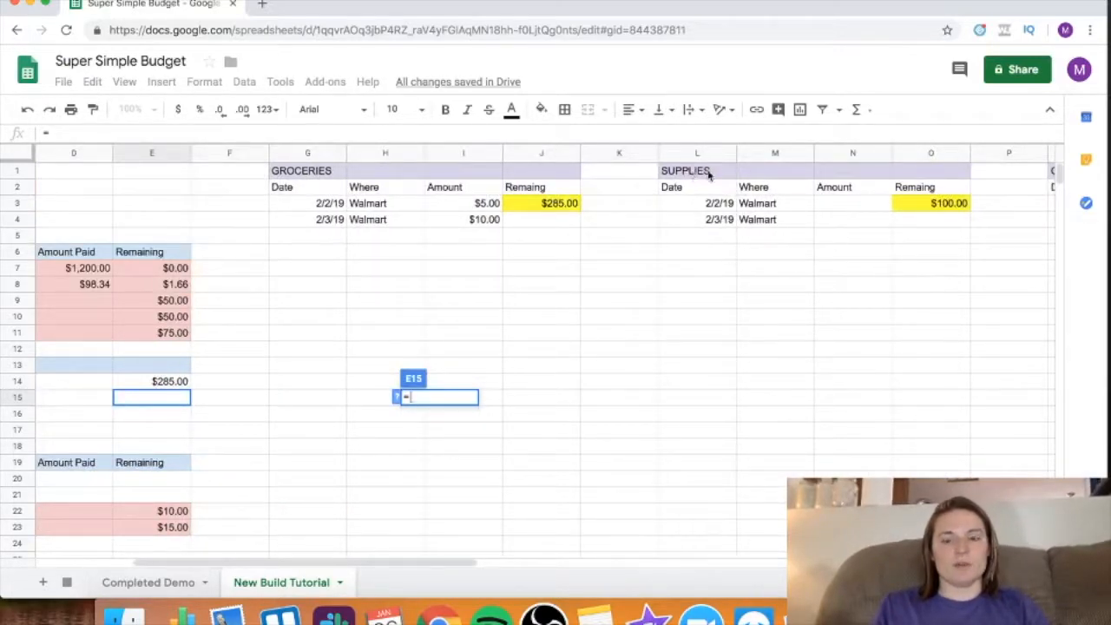
pyautogui.click(936, 203)
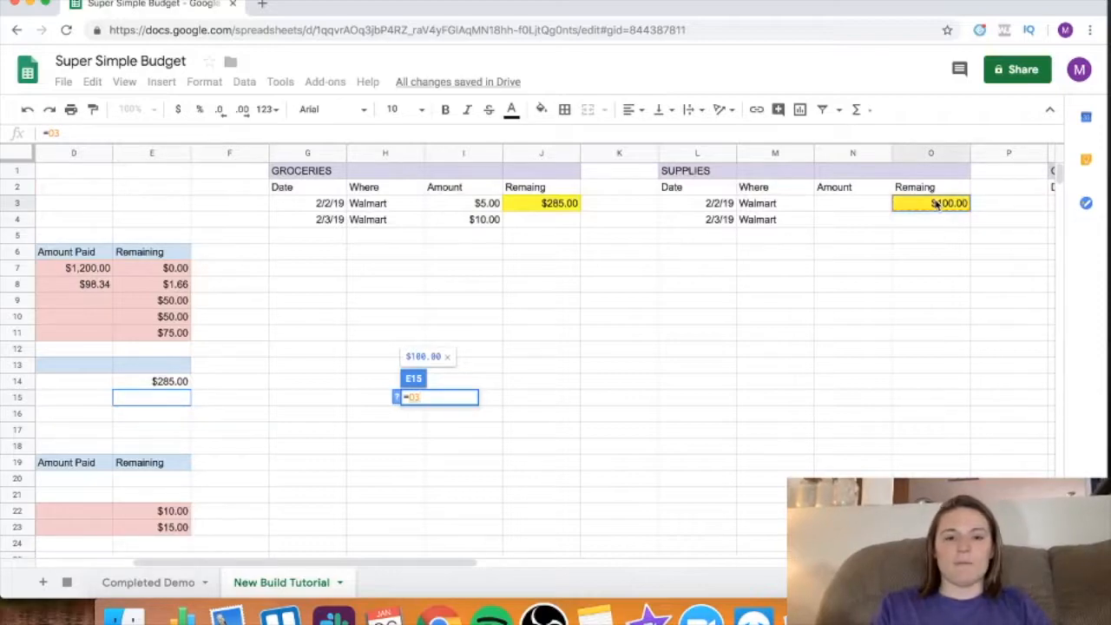
pyautogui.press('Return')
pyautogui.hscroll(-3, 469, 336)
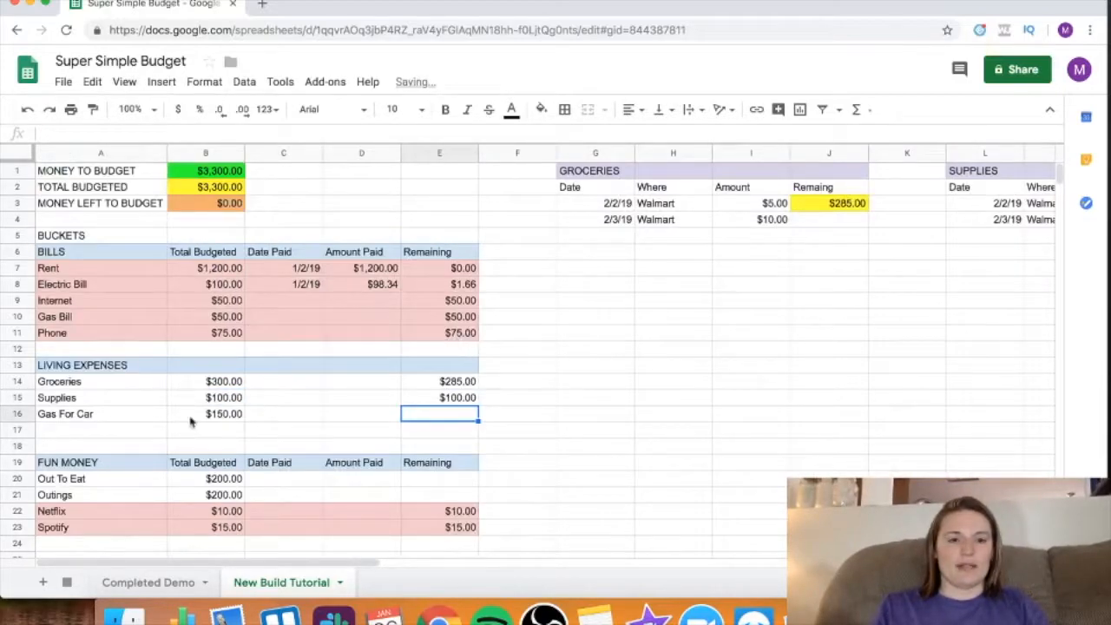
# - Link the Gas For Car remaining cell E16 to the GAS FOR CAR tracker's remaining amount with the formula =T3
pyautogui.write('=')
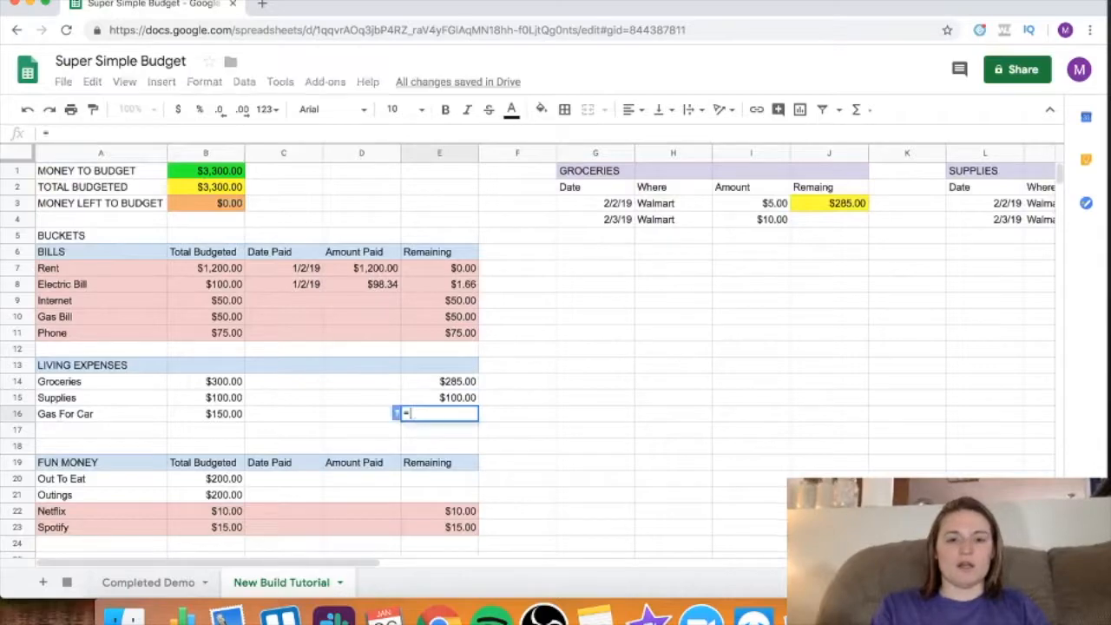
pyautogui.hscroll(5, 769, 357)
pyautogui.hscroll(4, 768, 357)
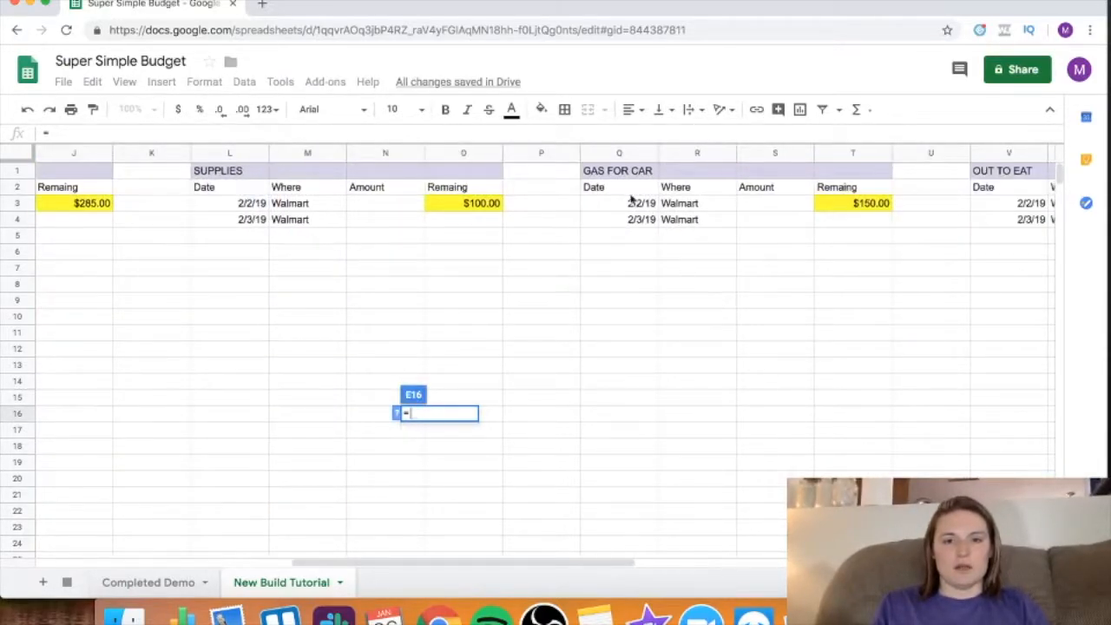
pyautogui.click(867, 205)
pyautogui.press('Return')
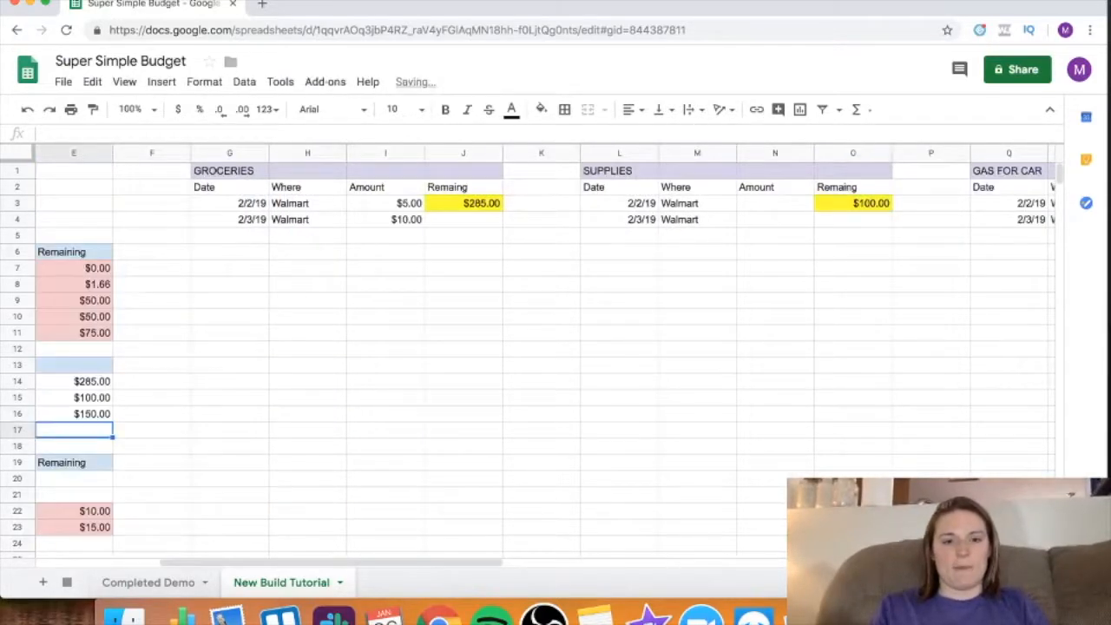
# - Link the Out To Eat and Outings remaining cells E20 and E21 to the remaining amounts of their trackers
pyautogui.hscroll(-3, 560, 374)
pyautogui.scroll(-3, 560, 375)
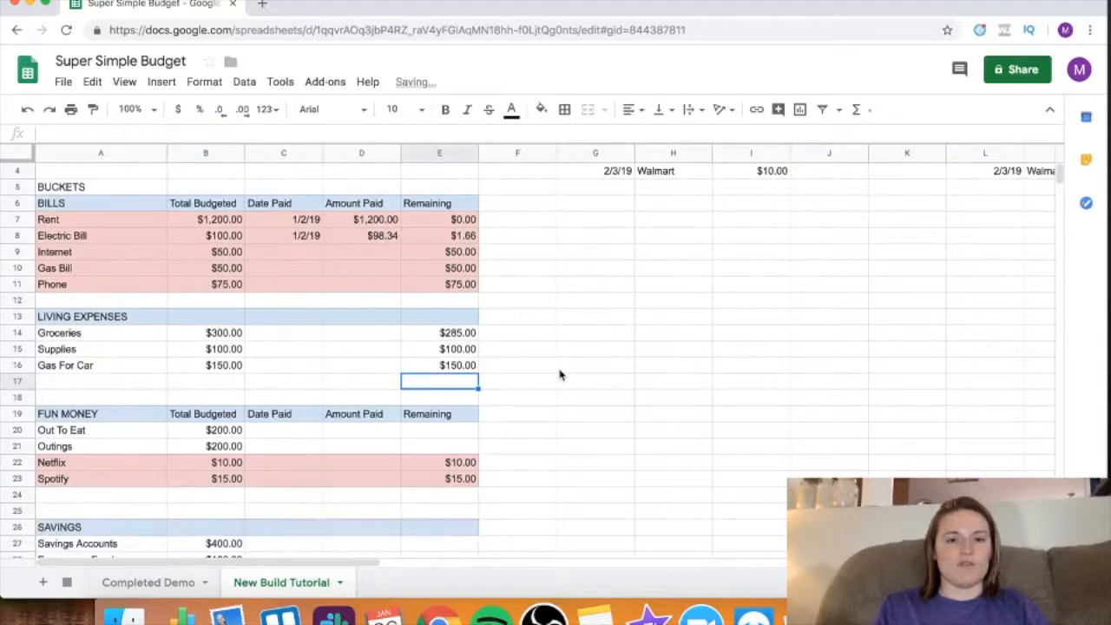
pyautogui.click(439, 414)
pyautogui.scroll(3, 538, 373)
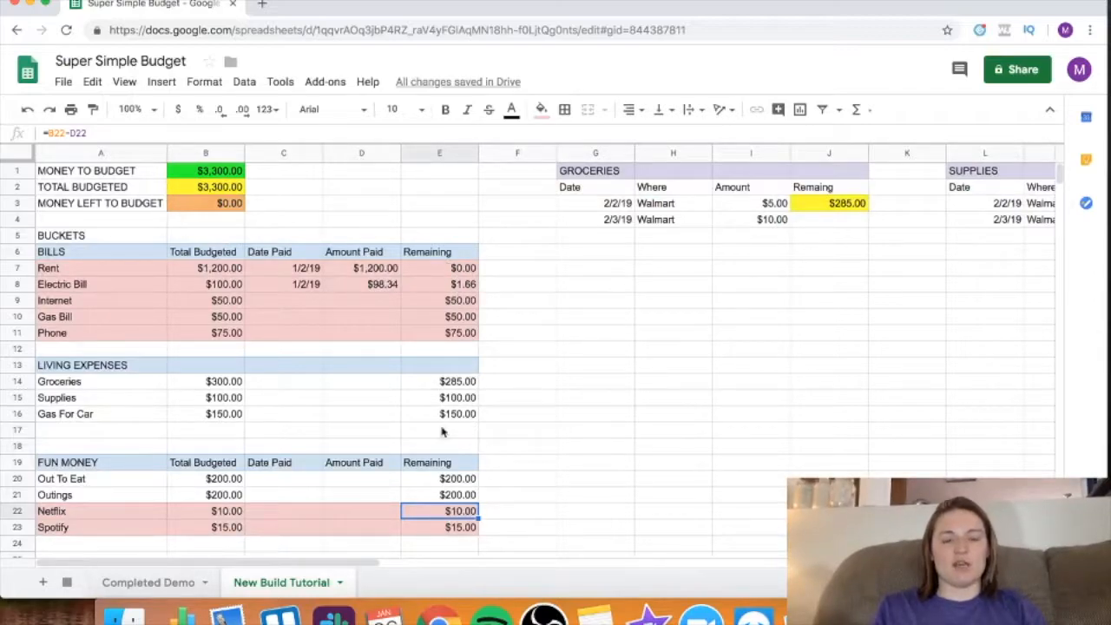
# - Enter a third spending amount of 100 in cell I5 of the GROCERIES tracker
pyautogui.scroll(-3, 441, 431)
pyautogui.scroll(3, 441, 432)
pyautogui.hscroll(2, 441, 429)
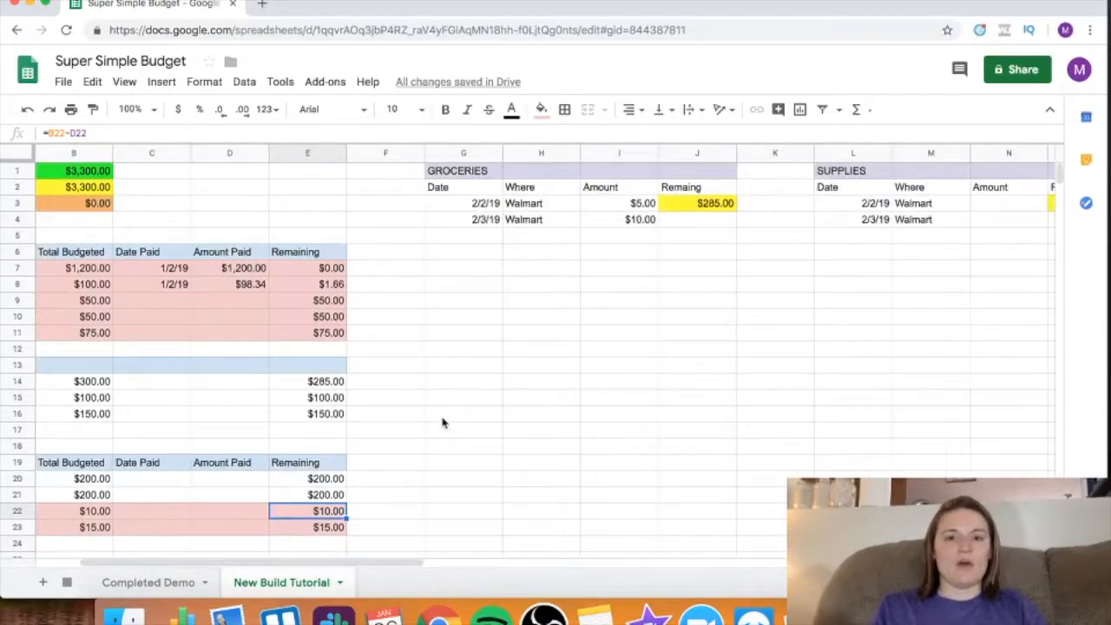
pyautogui.hscroll(-2, 441, 423)
pyautogui.scroll(-2, 443, 422)
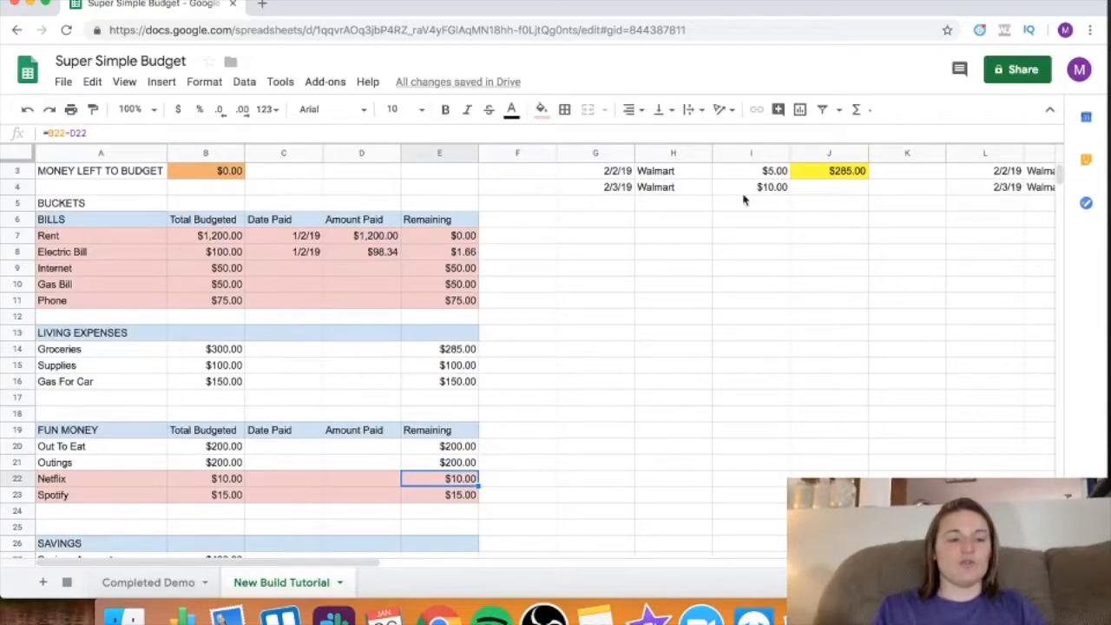
pyautogui.scroll(2, 764, 213)
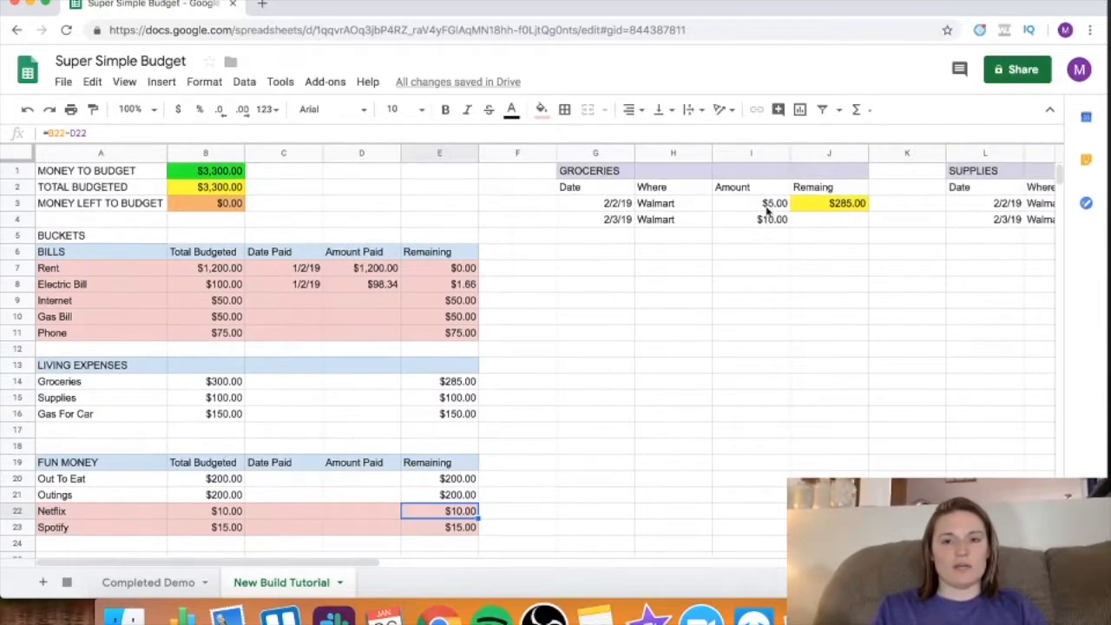
pyautogui.click(756, 241)
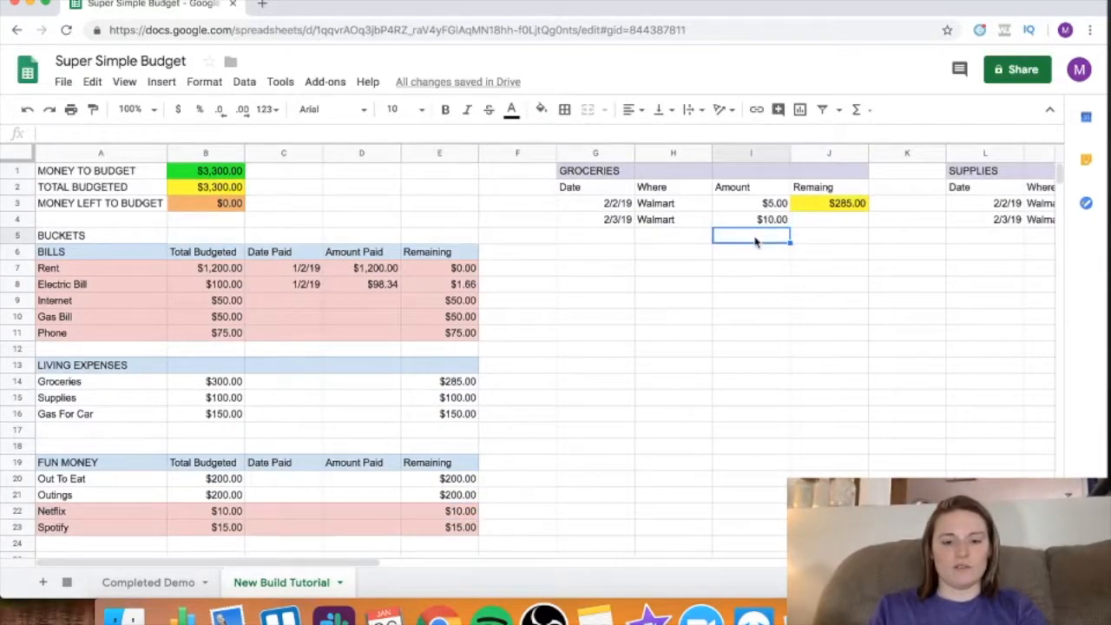
pyautogui.write('100')
pyautogui.press('Return')
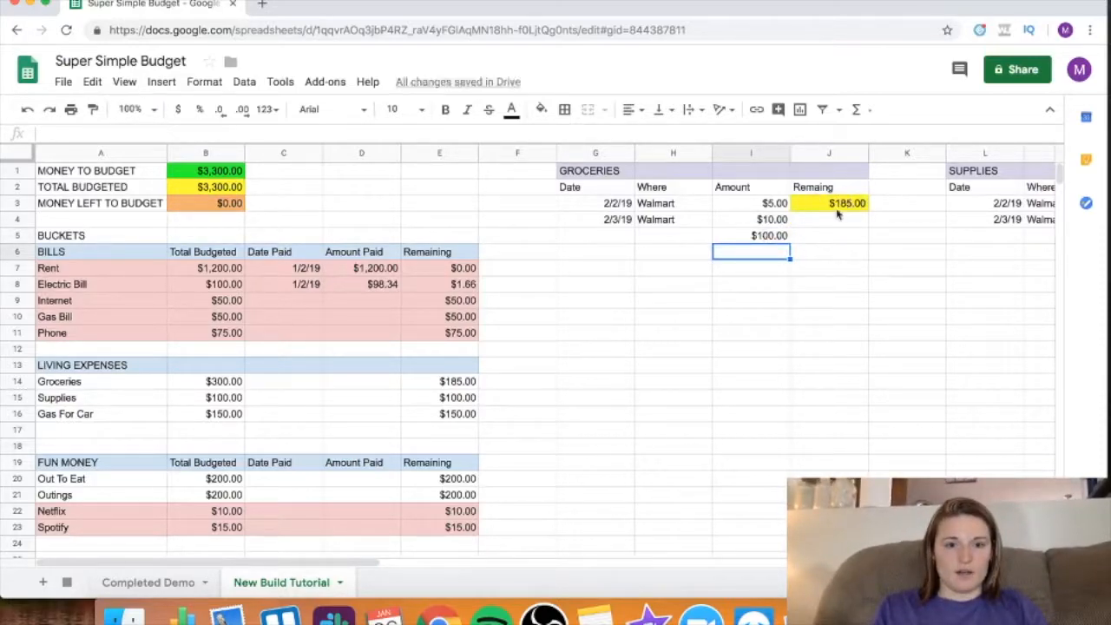
# - Fill the Groceries, Supplies and Gas For Car remaining cells E14:E16 with yellow
pyautogui.click(460, 384)
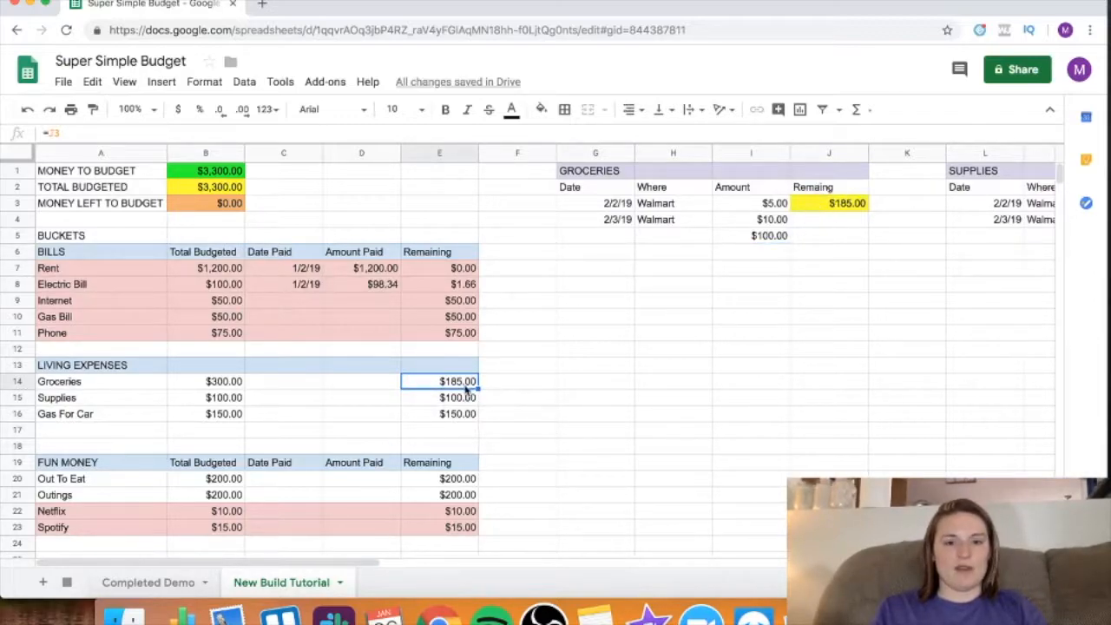
pyautogui.click(540, 110)
pyautogui.click(579, 180)
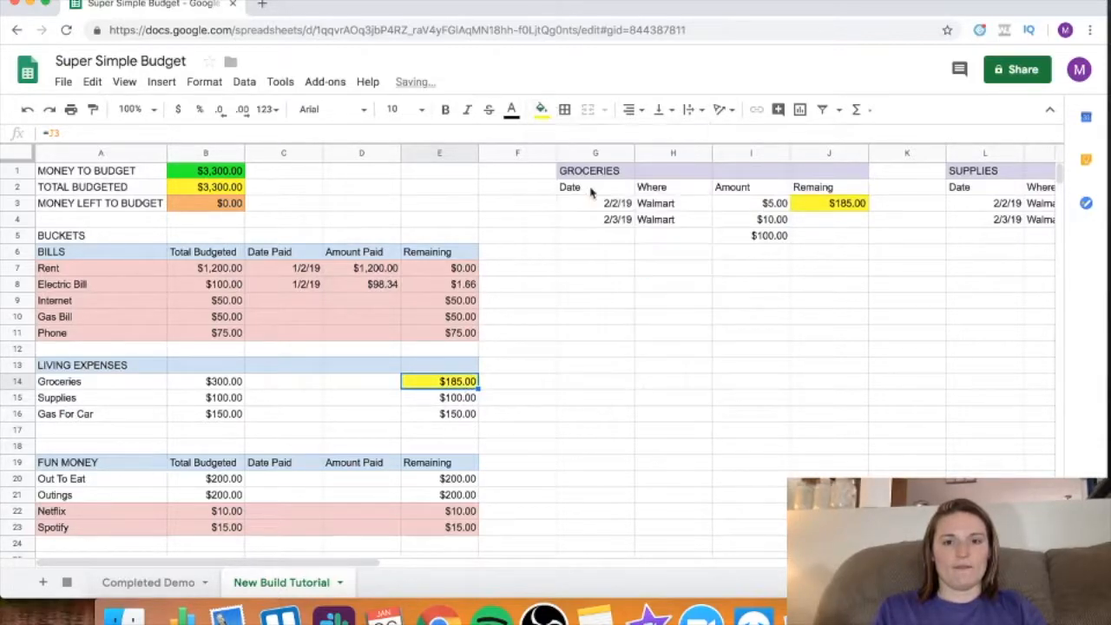
pyautogui.click(545, 401)
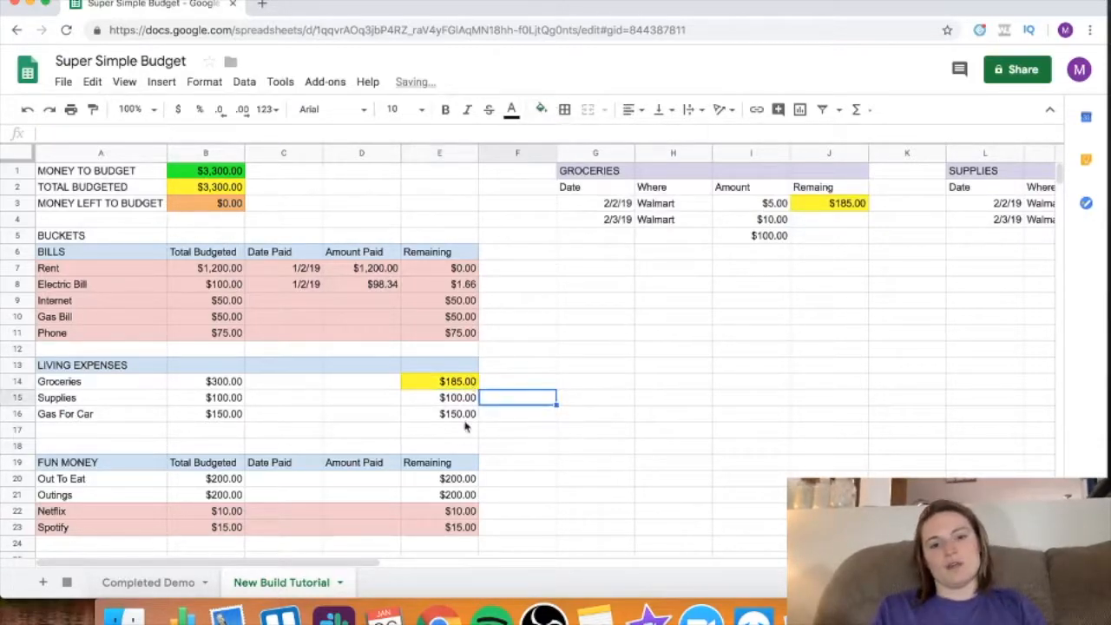
pyautogui.moveTo(467, 419); pyautogui.dragTo(469, 398)
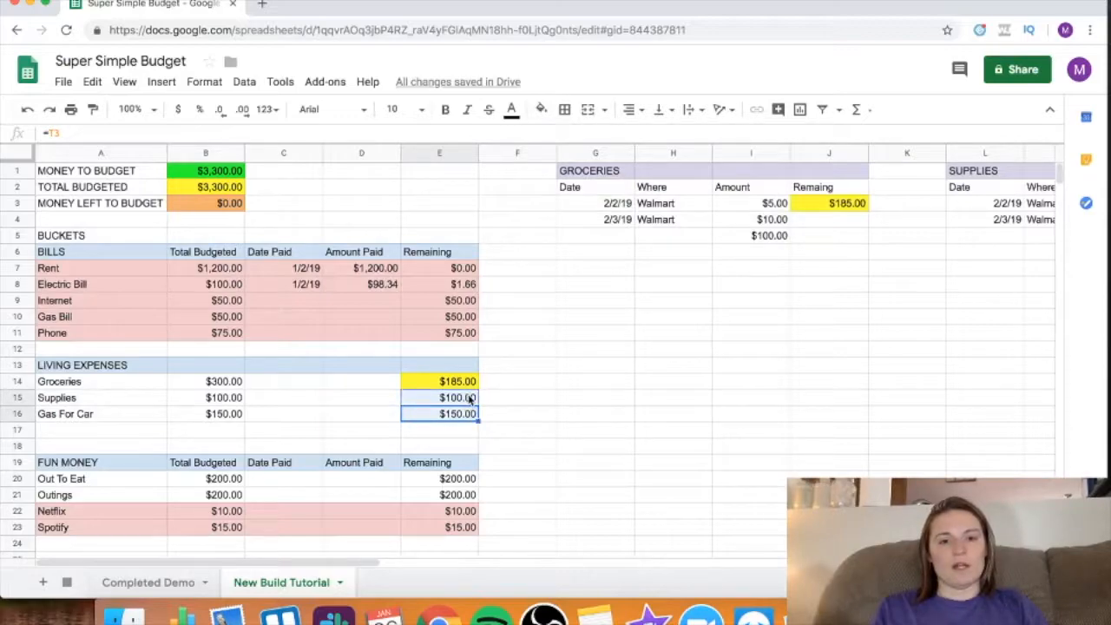
pyautogui.click(540, 110)
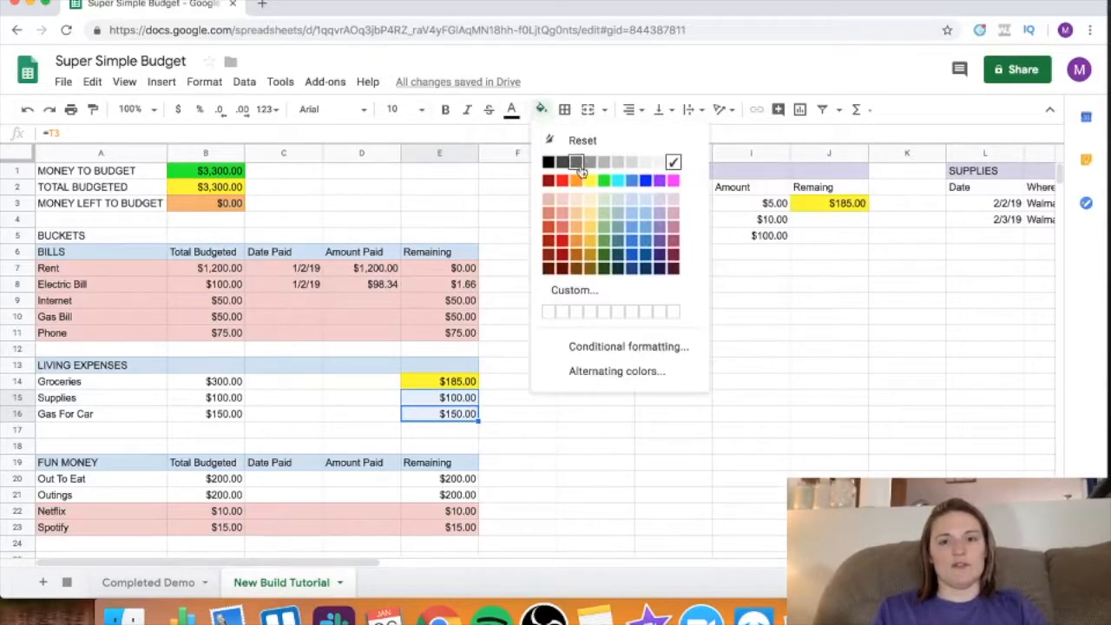
pyautogui.click(589, 179)
# - Fill the remaining cells of the BILLS section (E7:E11) and the FUN MONEY section (E20:E23) with yellow
pyautogui.moveTo(457, 332); pyautogui.dragTo(458, 274)
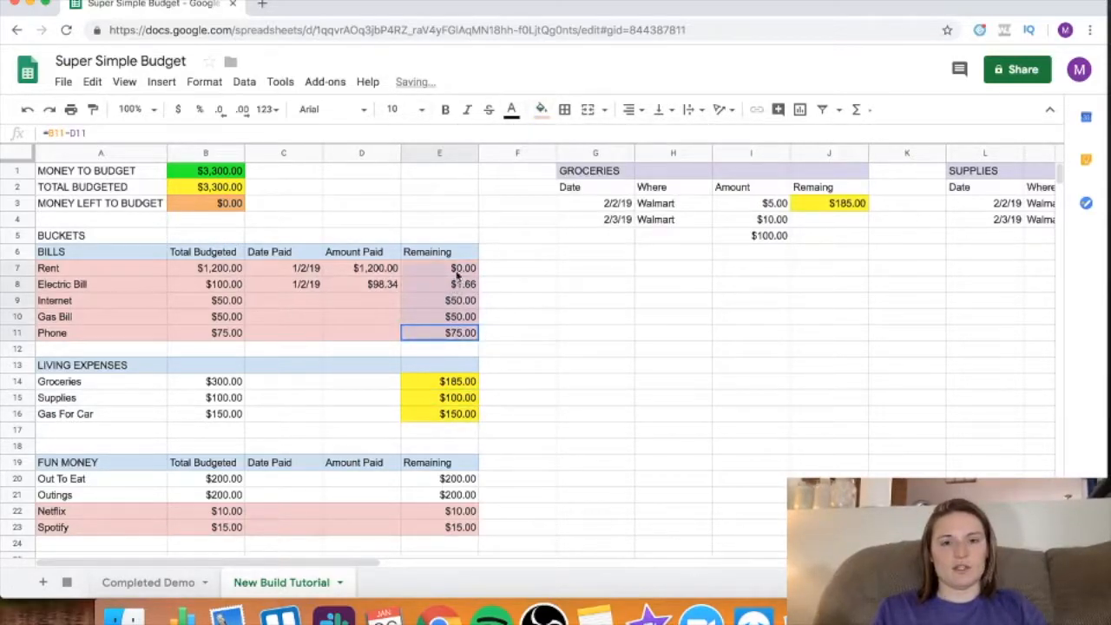
pyautogui.click(541, 109)
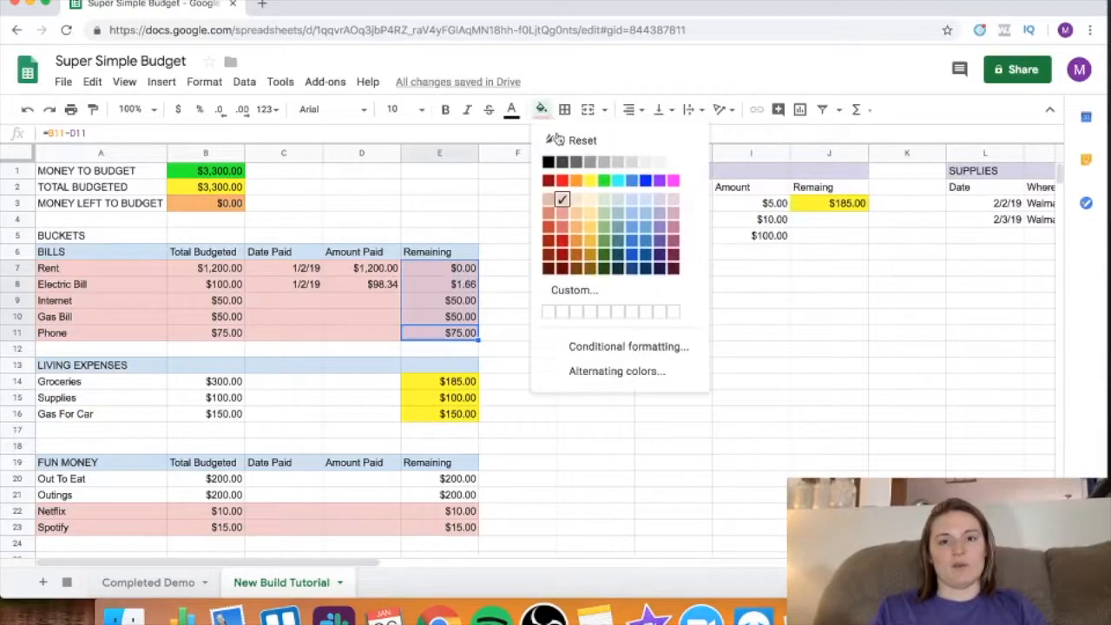
pyautogui.click(589, 180)
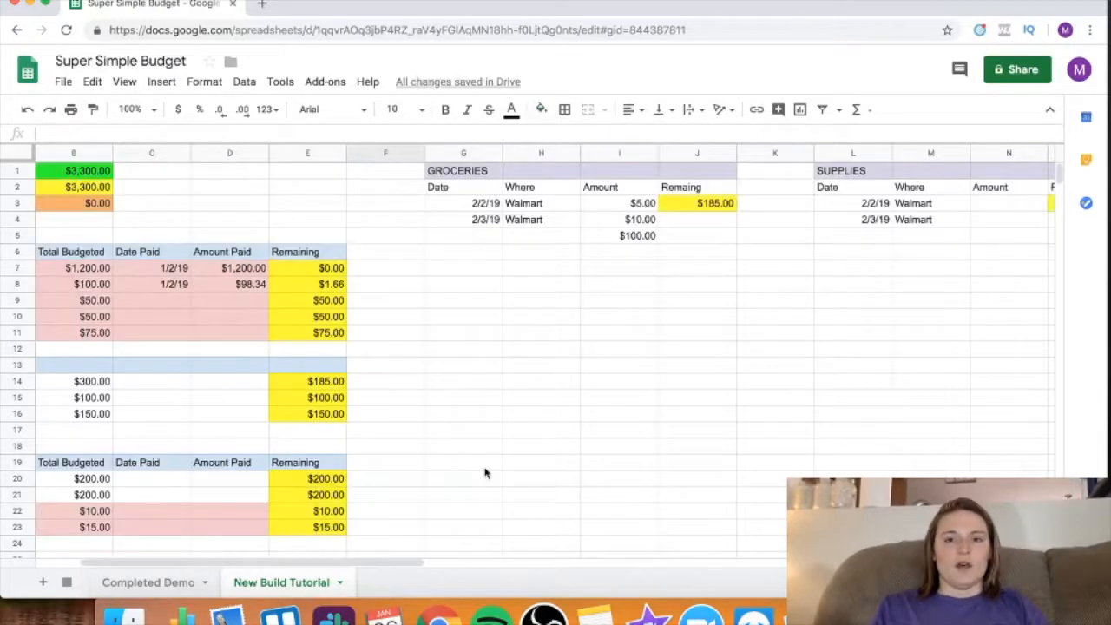
# - Examine the SAVINGS section and its budgeted amounts in rows 26 to 29
pyautogui.hscroll(-4, 485, 473)
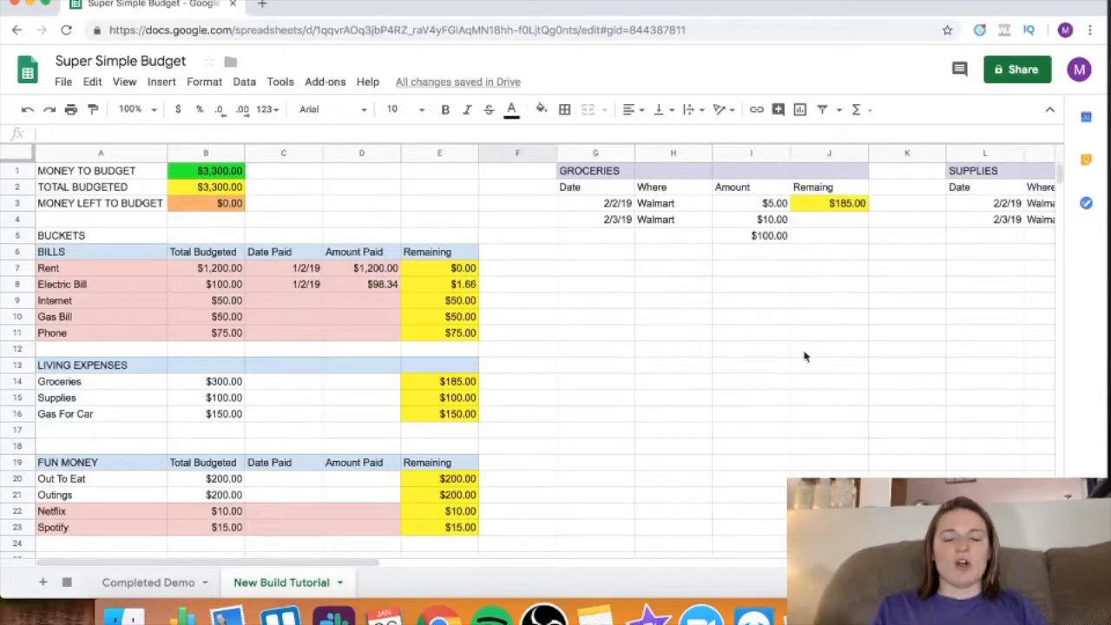
pyautogui.scroll(-3, 460, 390)
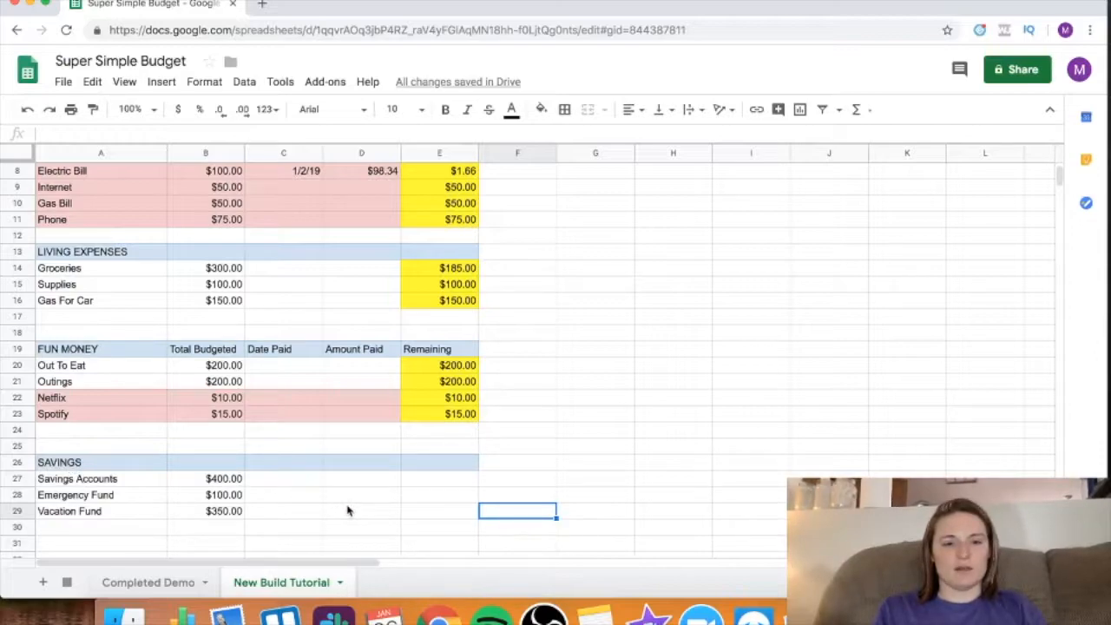
pyautogui.scroll(-1, 491, 466)
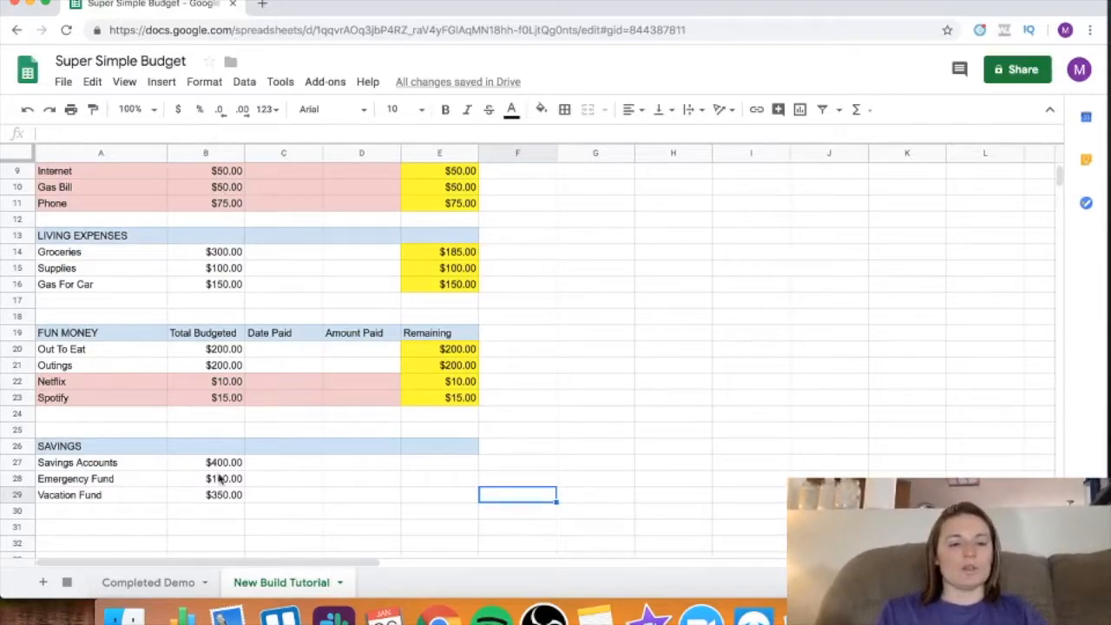
# - Check the SAVINGS headers on the Completed Demo sheet and enter the header Total To Save in cell B26 of New Build Tutorial
pyautogui.click(204, 451)
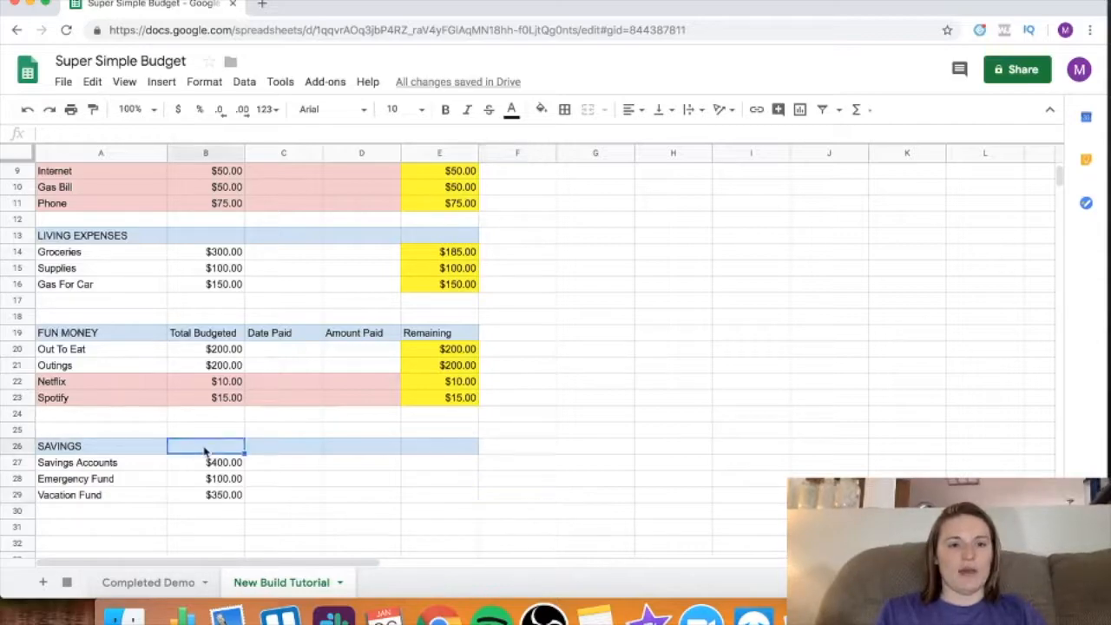
pyautogui.click(189, 582)
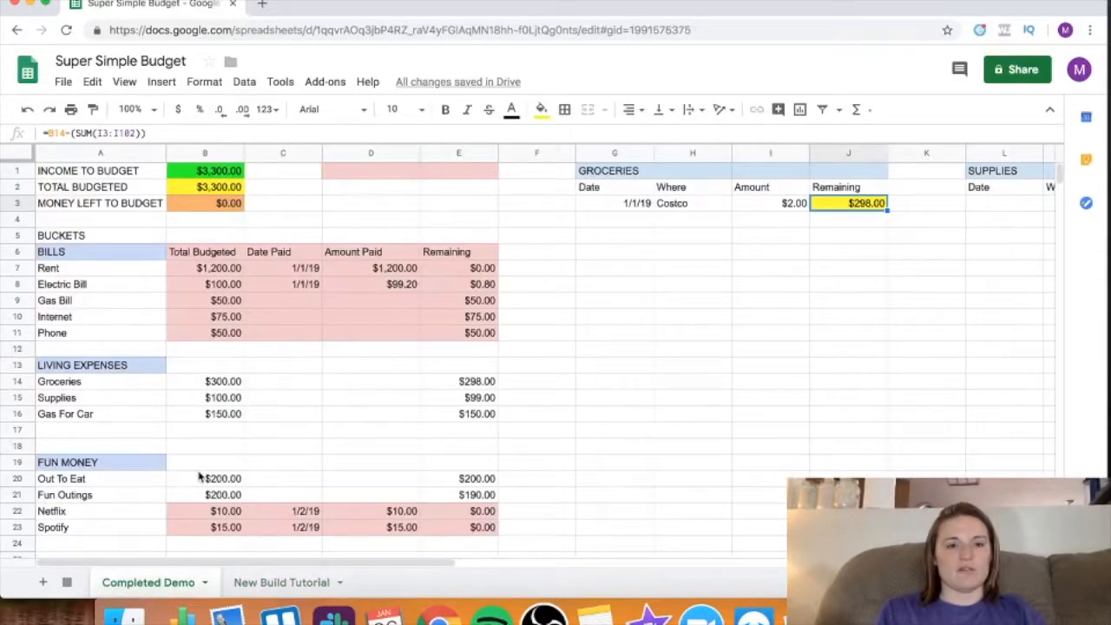
pyautogui.scroll(-5, 198, 477)
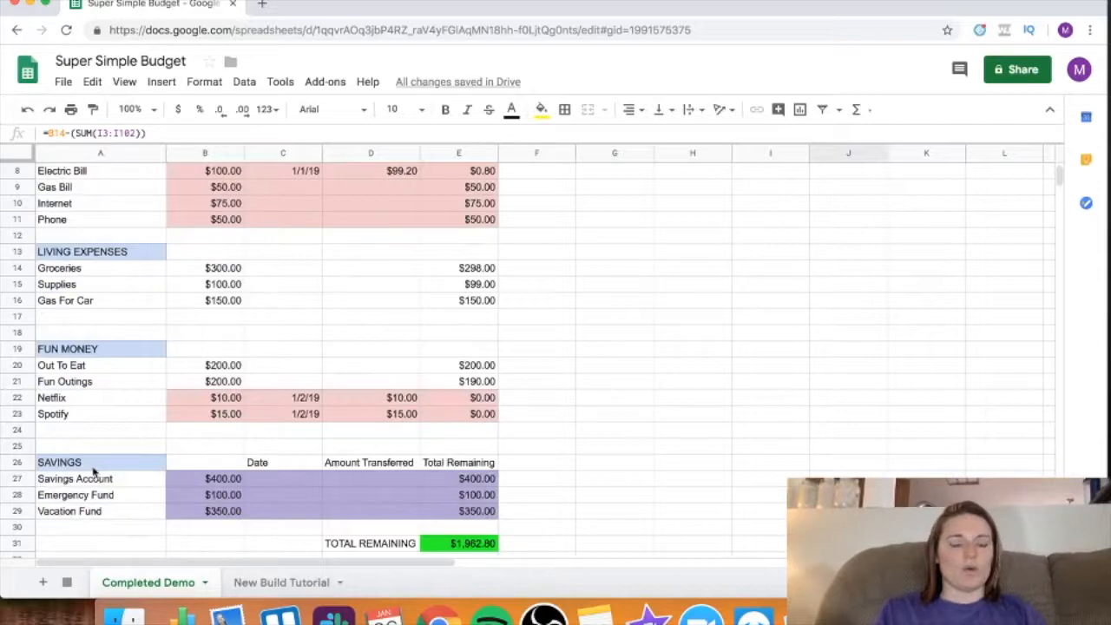
pyautogui.scroll(-1, 94, 472)
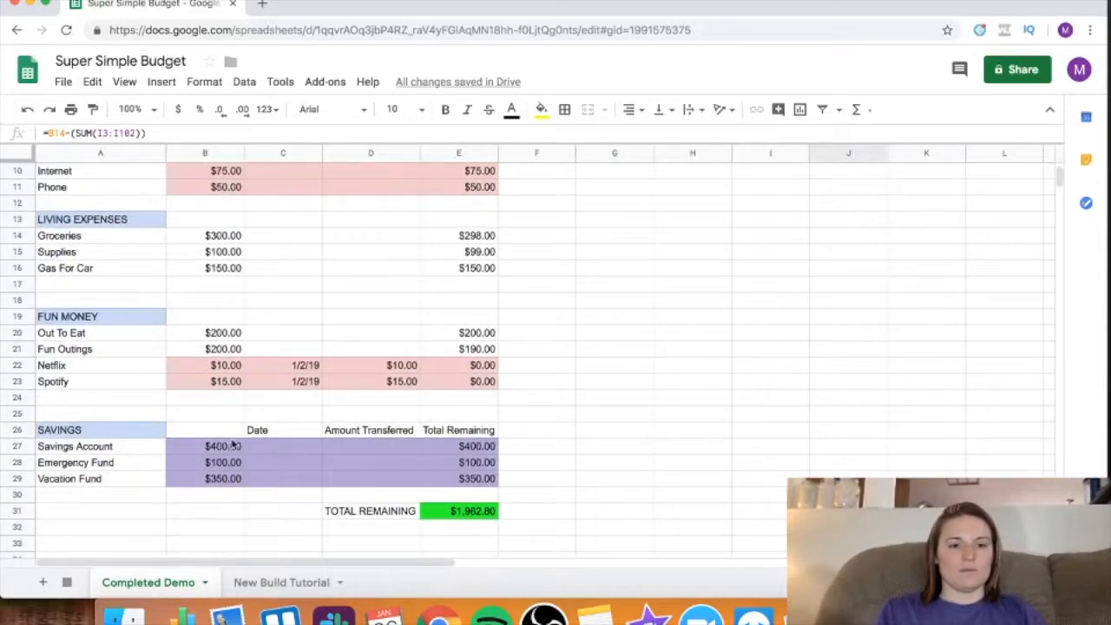
pyautogui.click(261, 585)
pyautogui.write('Total To Sav')
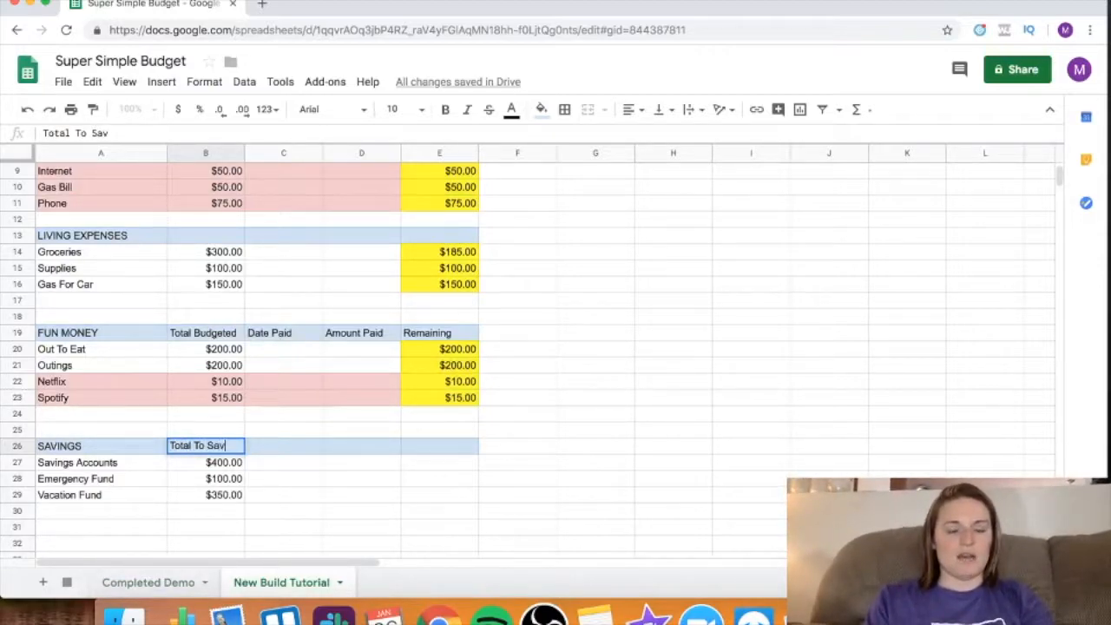
pyautogui.press('Return')
pyautogui.press('Up')
pyautogui.write('Total To Save')
pyautogui.press('Tab')
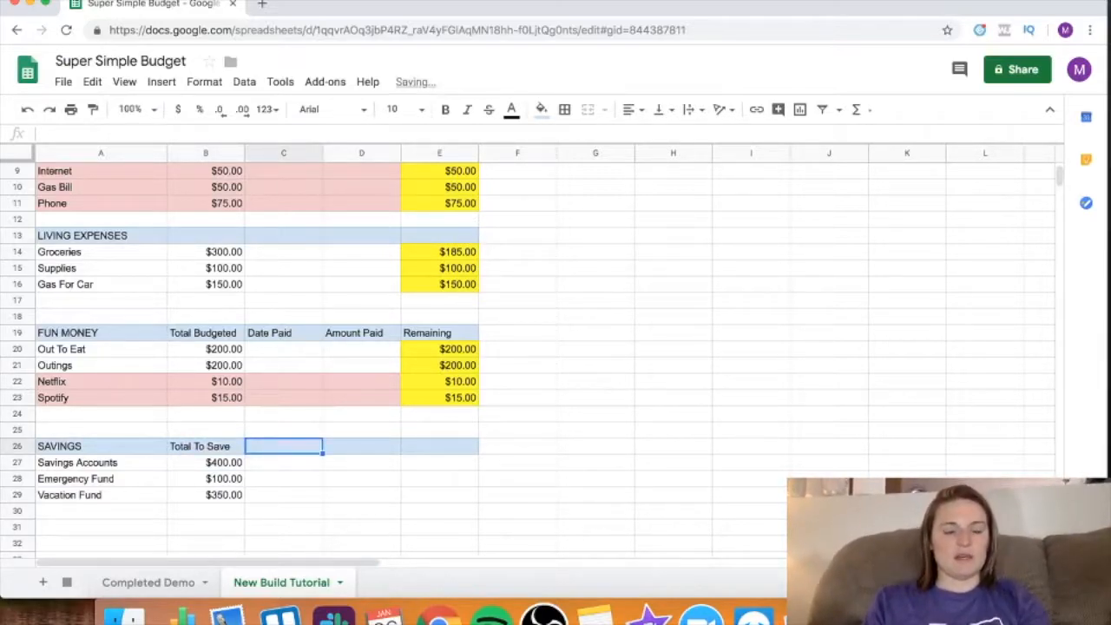
# - Add the SAVINGS headers Date, Amount Transferred and Remaining in C26:E26, and widen column D to fit its header
pyautogui.write('Date')
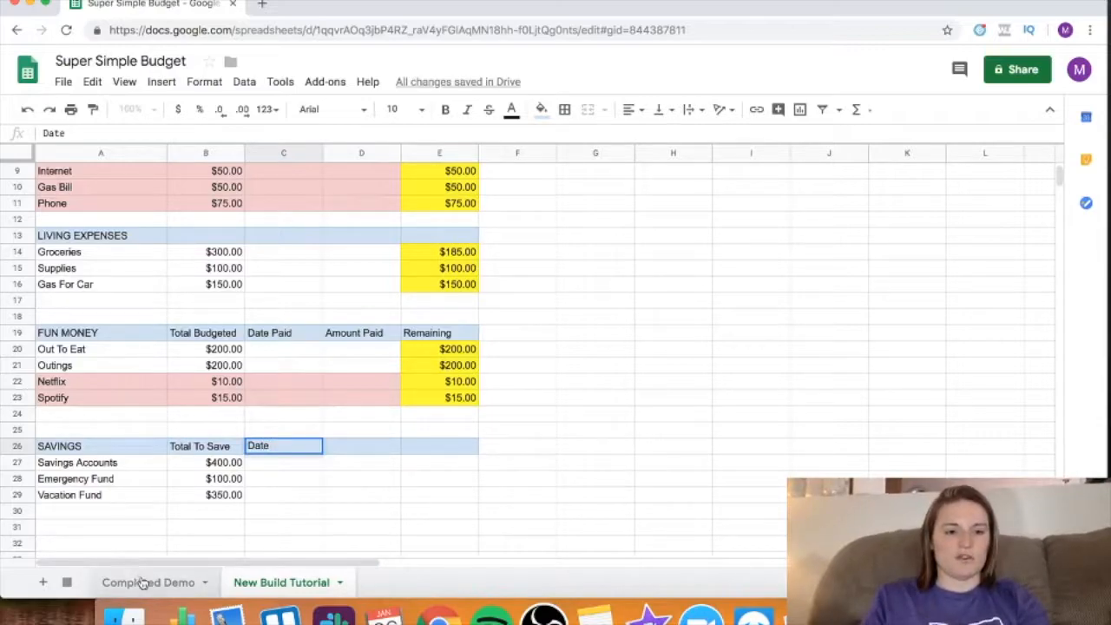
pyautogui.press('Tab')
pyautogui.write('Amount T')
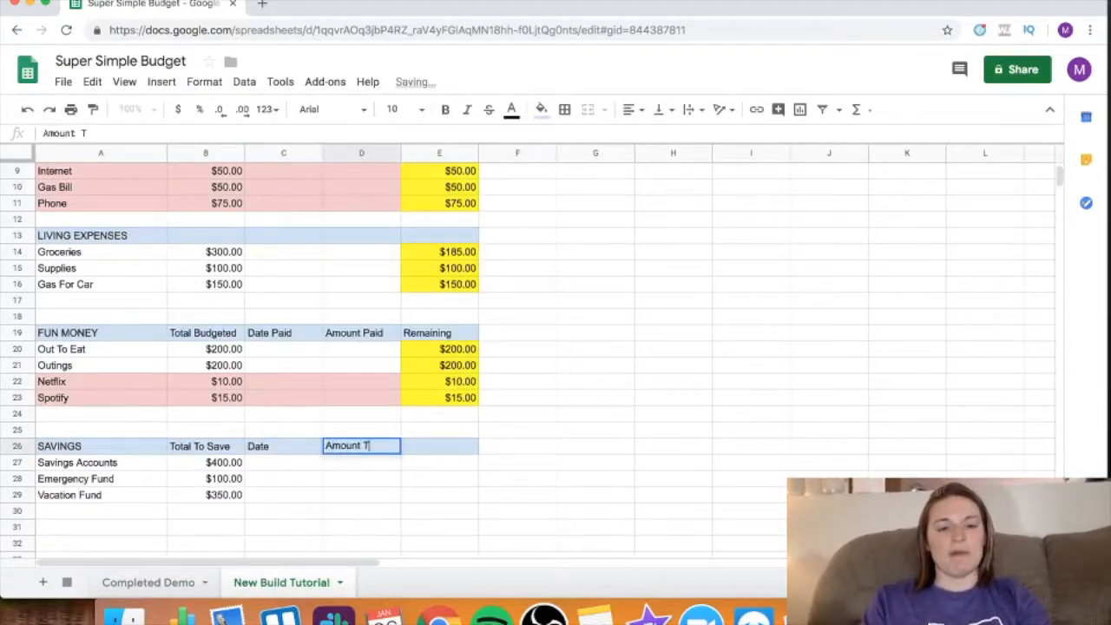
pyautogui.write('ransferred')
pyautogui.press('Tab')
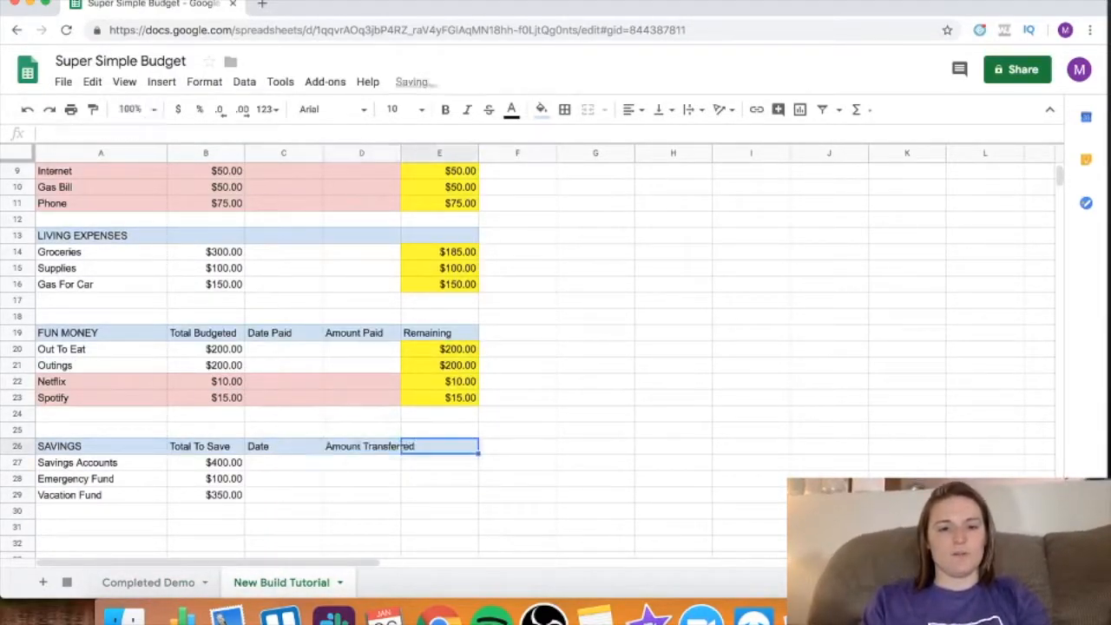
pyautogui.write('Remaining')
pyautogui.press('Return')
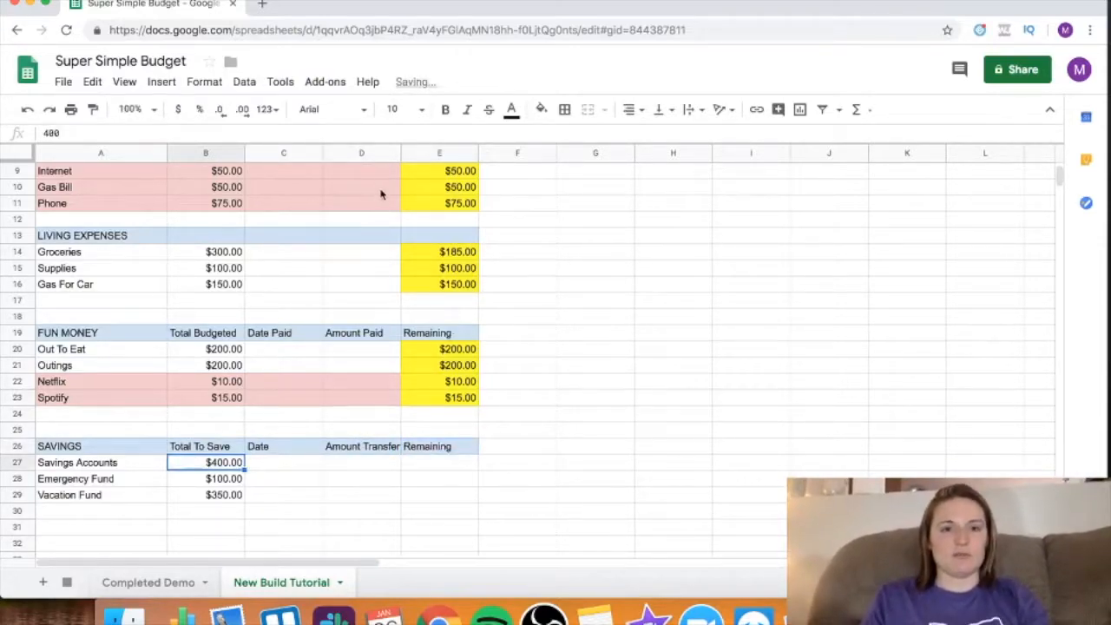
pyautogui.moveTo(401, 154); pyautogui.dragTo(429, 154)
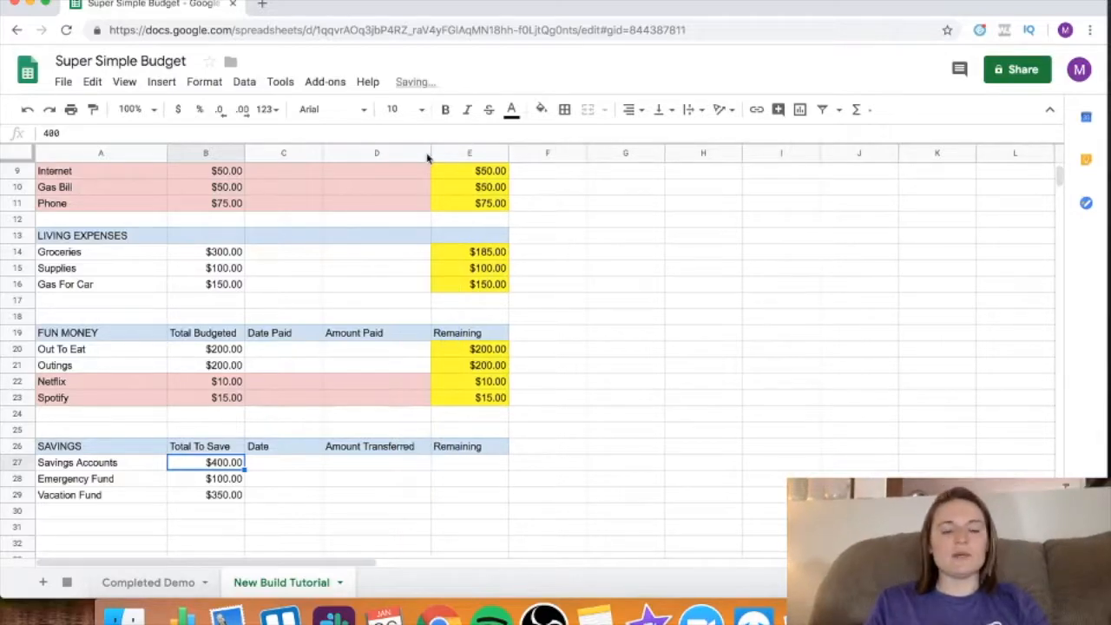
pyautogui.click(198, 495)
pyautogui.keyDown('shift'); pyautogui.click(198, 467); pyautogui.keyUp('shift')
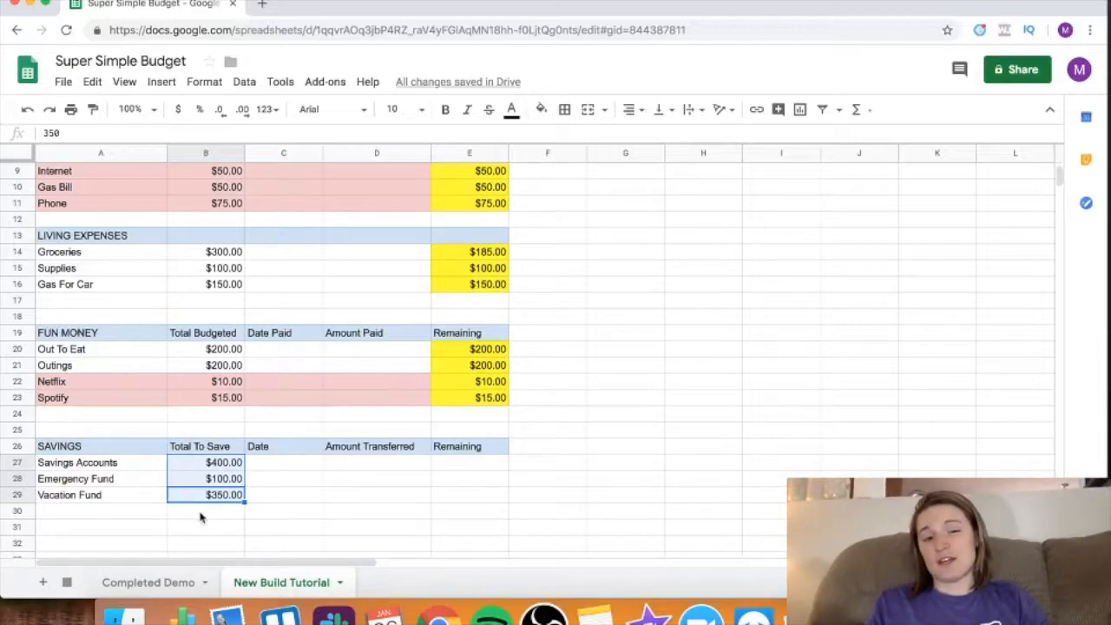
pyautogui.scroll(-1, 482, 460)
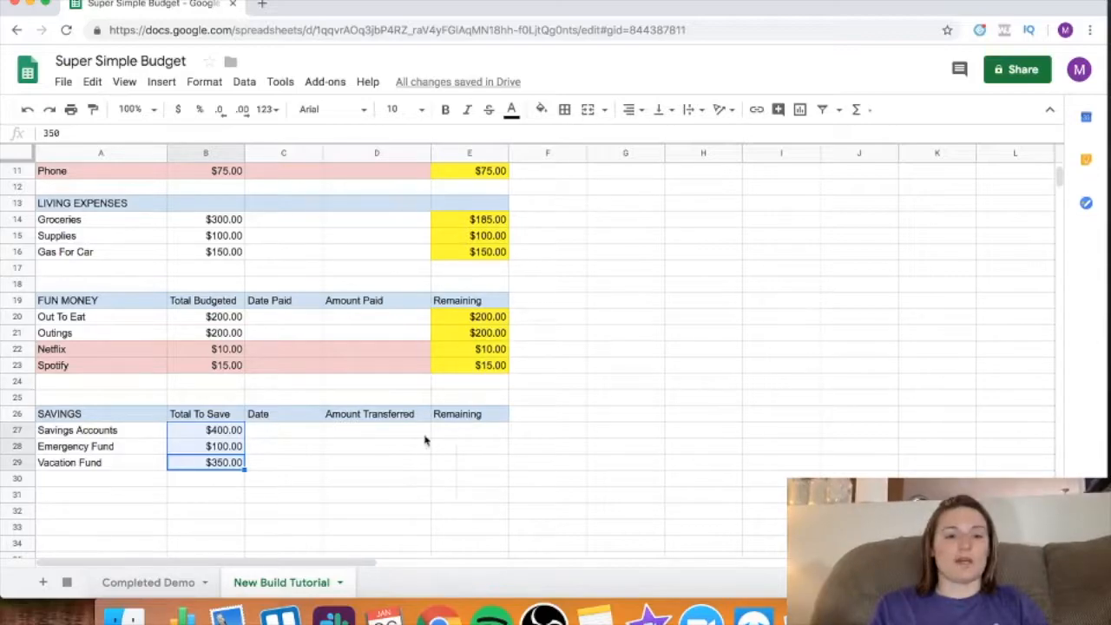
pyautogui.click(282, 448)
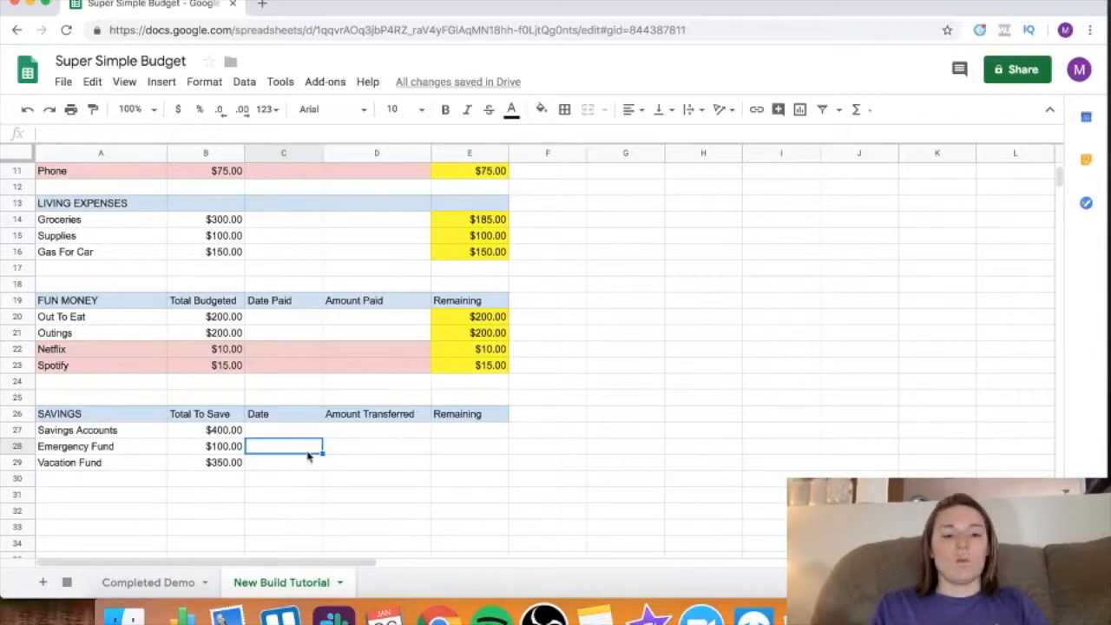
# - Enter the formula =B27-D27 in cell E27 to calculate the Savings Accounts remaining amount
pyautogui.click(478, 432)
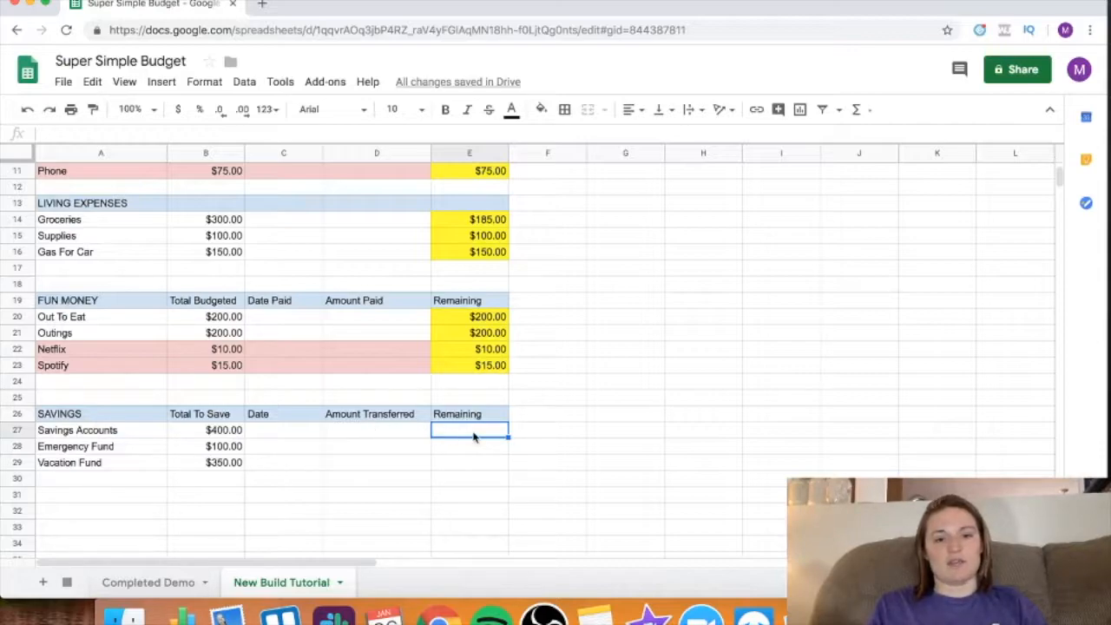
pyautogui.write('=')
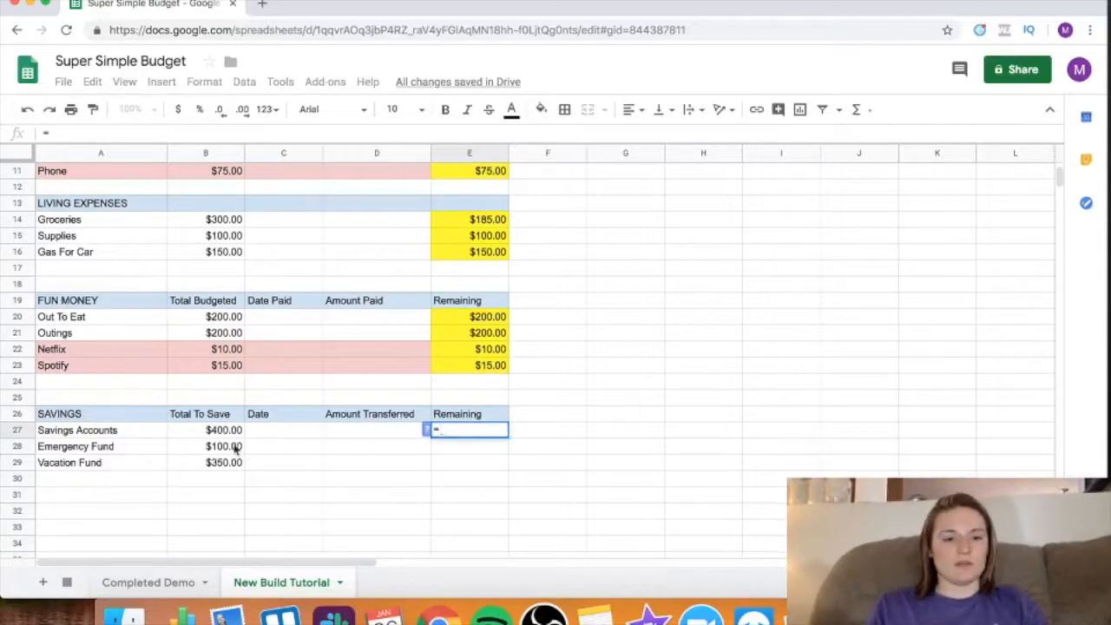
pyautogui.click(198, 431)
pyautogui.write('-')
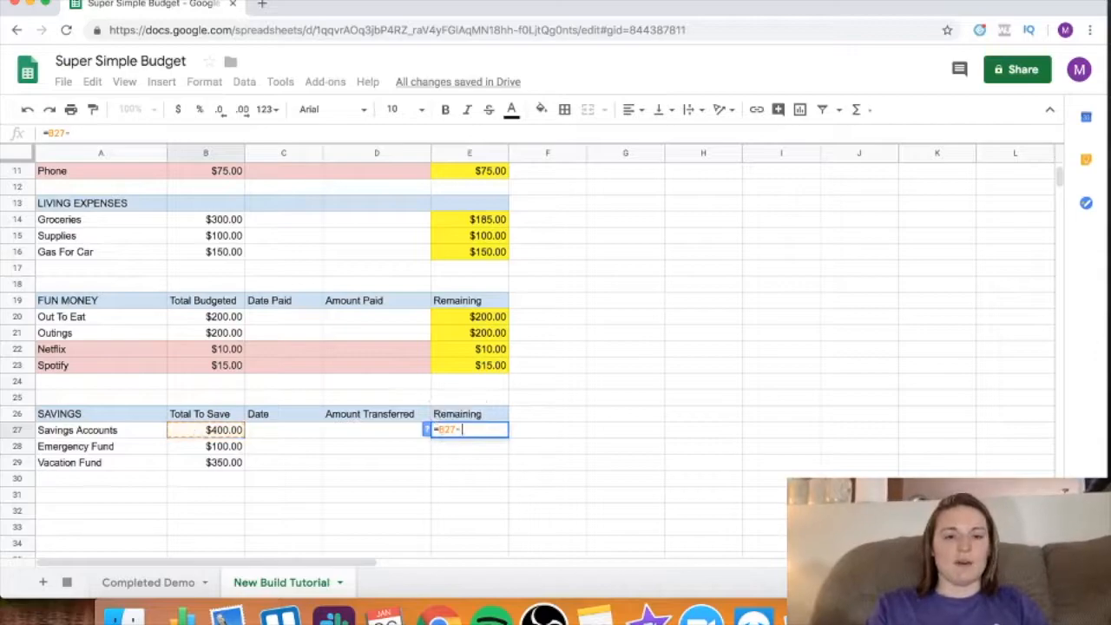
pyautogui.click(345, 421)
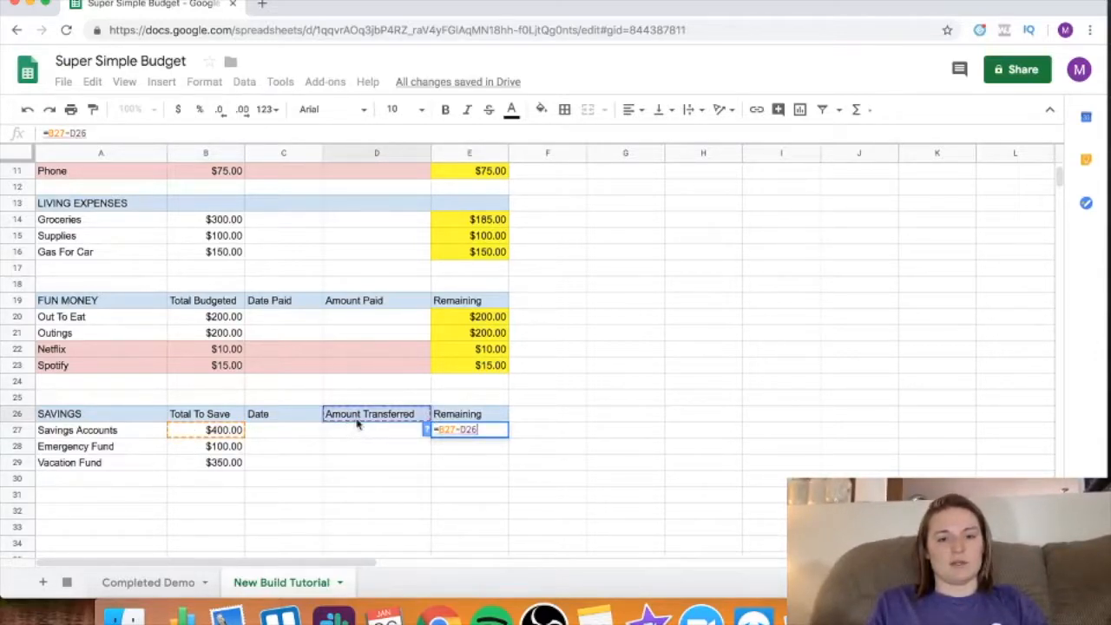
pyautogui.click(371, 437)
pyautogui.press('Return')
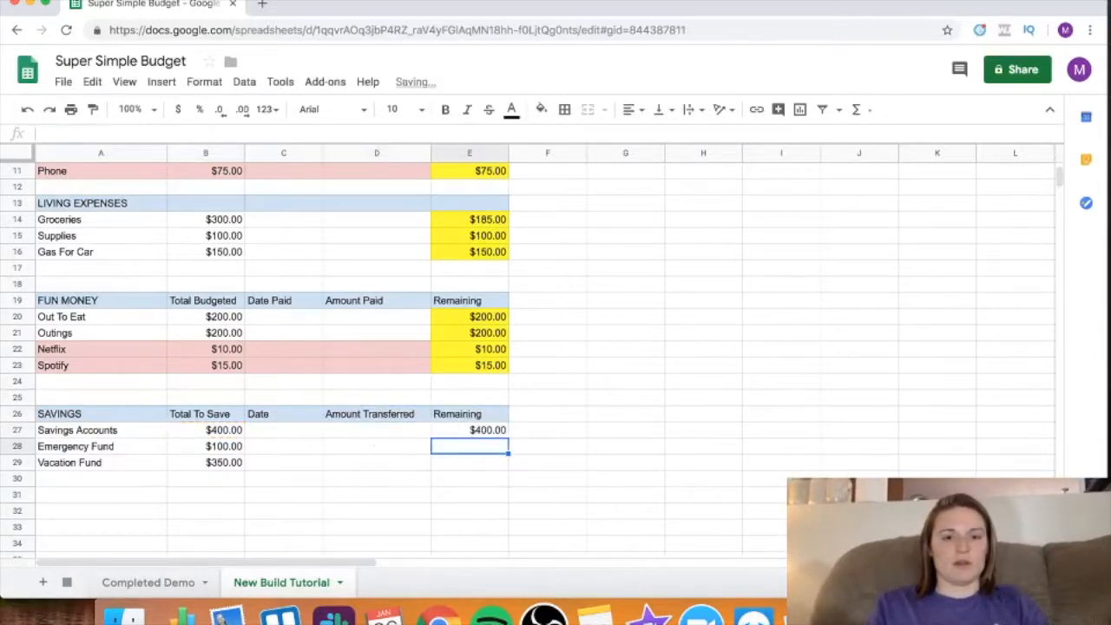
# - Enter the formula =B28-D28 in cell E28 to calculate the Emergency Fund remaining amount
pyautogui.write('=')
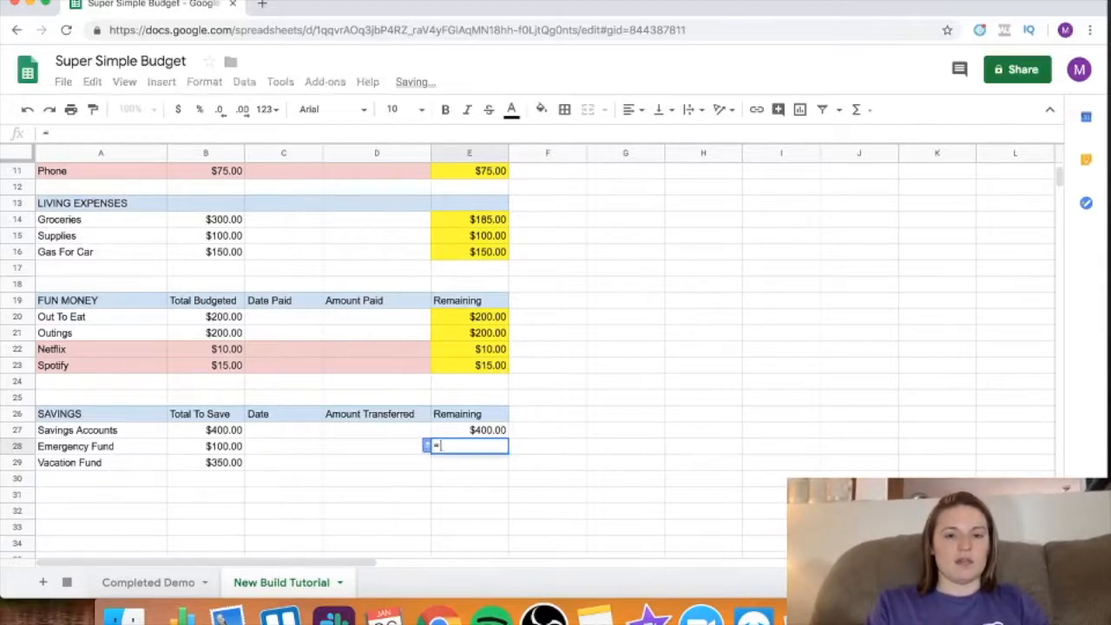
pyautogui.click(211, 447)
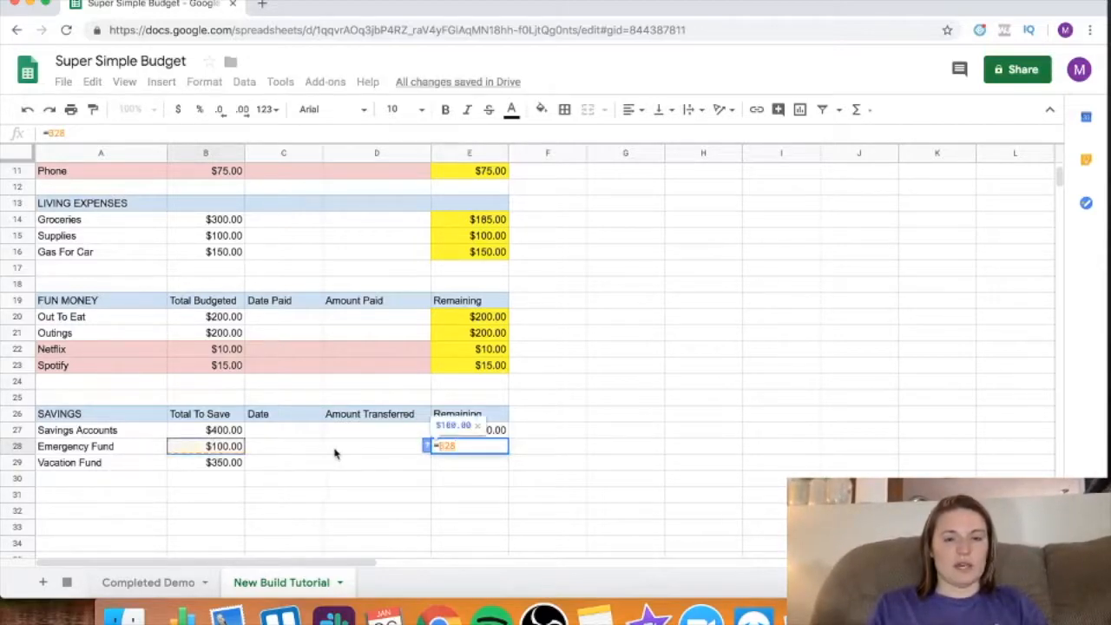
pyautogui.write('-')
pyautogui.click(382, 447)
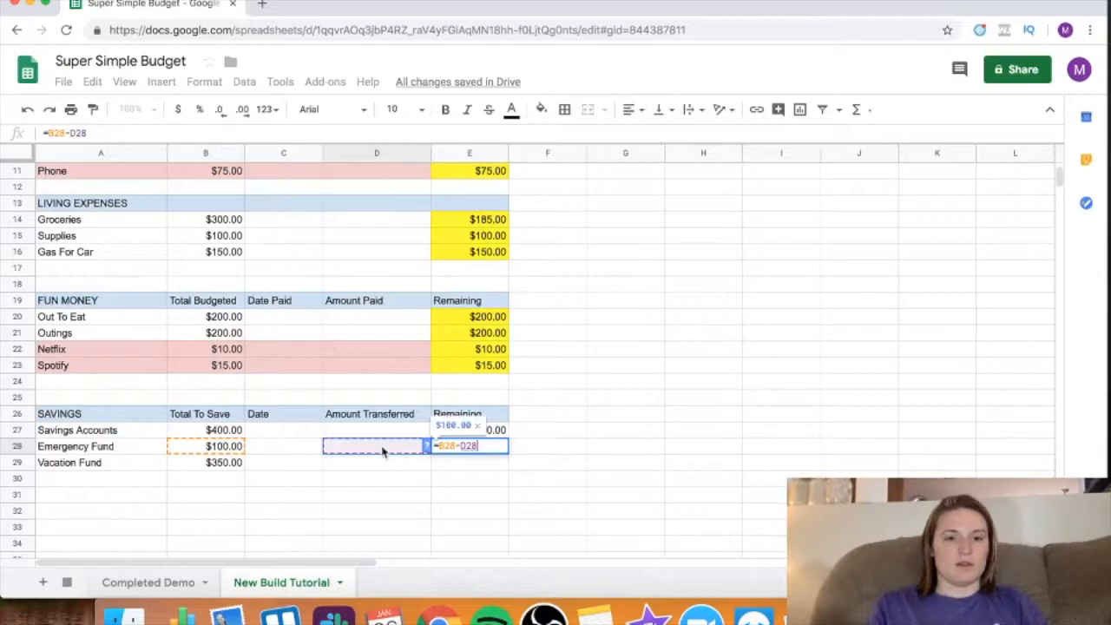
pyautogui.press('Return')
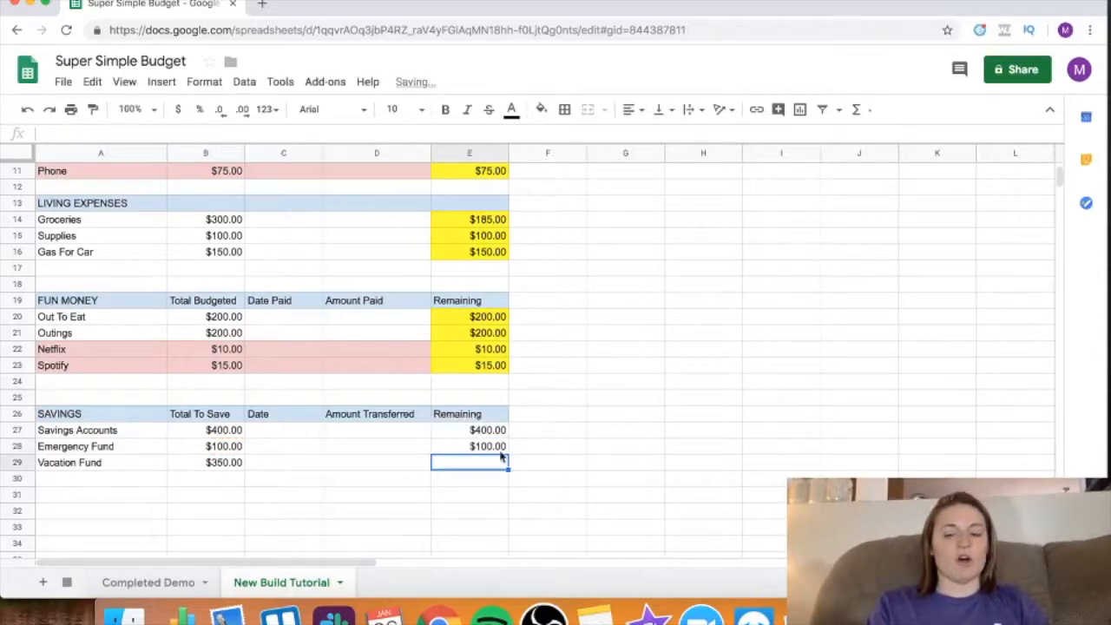
# - Enter the formula =B29-D29 in cell E29 to calculate the Vacation Fund remaining amount
pyautogui.write('=')
pyautogui.click(222, 466)
pyautogui.write('-')
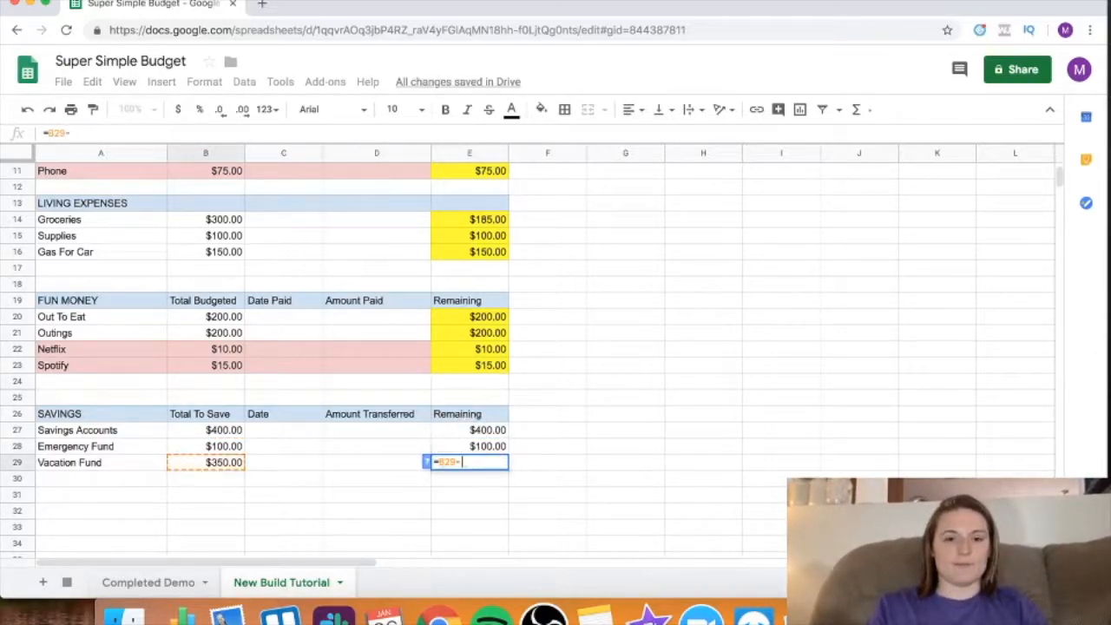
pyautogui.click(377, 462)
pyautogui.press('Return')
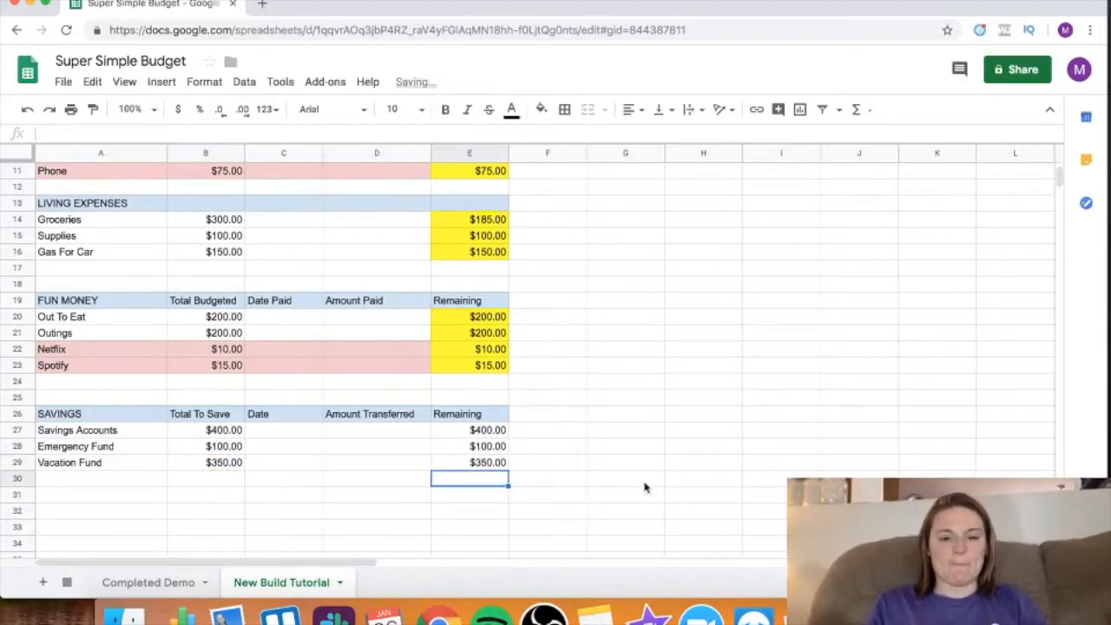
# - Fill the SAVINGS remaining cells E27:E29 with yellow
pyautogui.moveTo(496, 467); pyautogui.dragTo(486, 432)
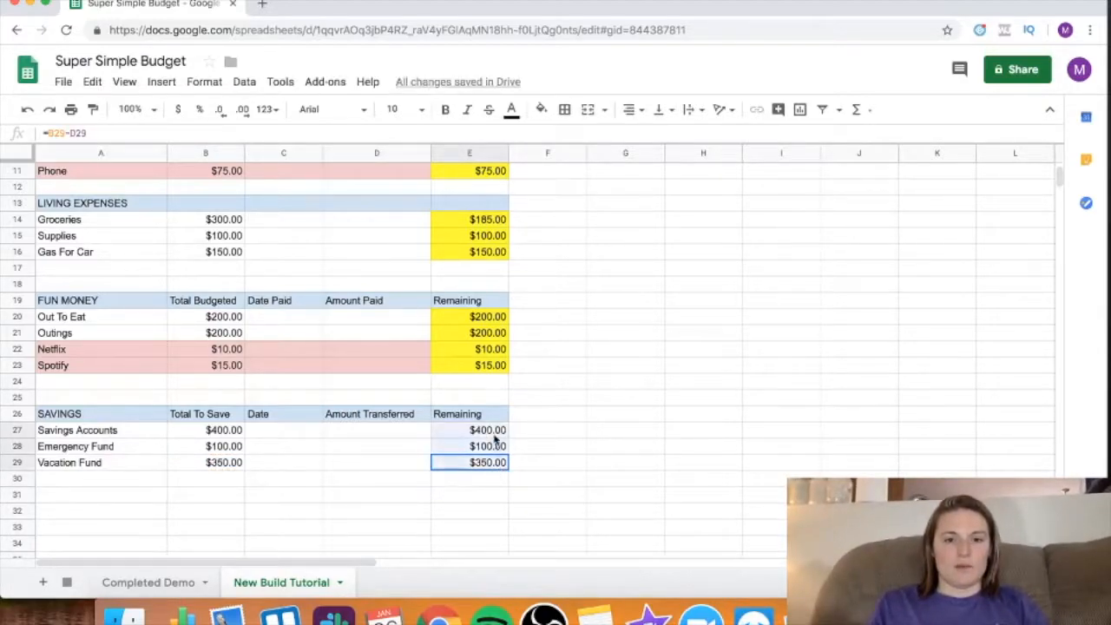
pyautogui.click(538, 110)
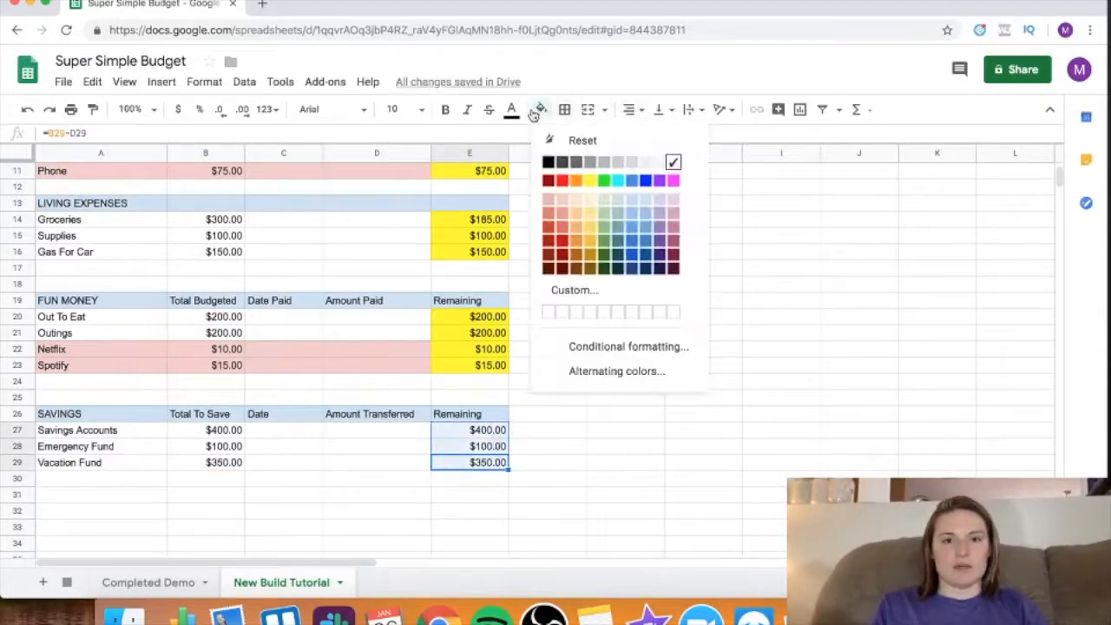
pyautogui.click(588, 182)
pyautogui.click(529, 384)
# - Review the budget sections and enter the label TOTAL REMAINING in cell D32 below the SAVINGS section
pyautogui.scroll(-1, 528, 386)
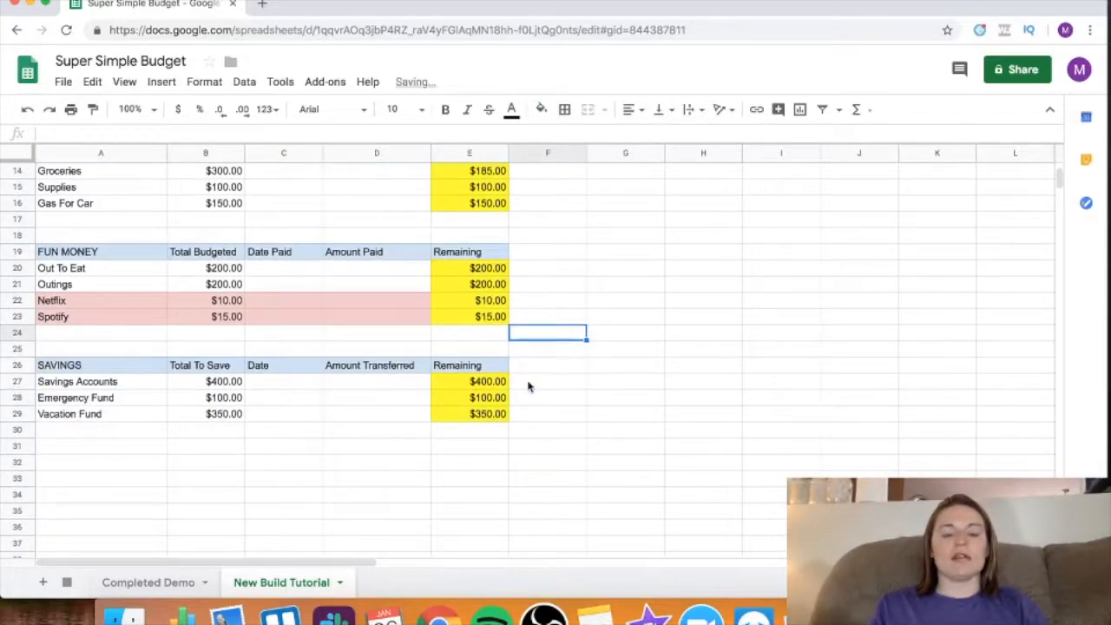
pyautogui.scroll(5, 529, 386)
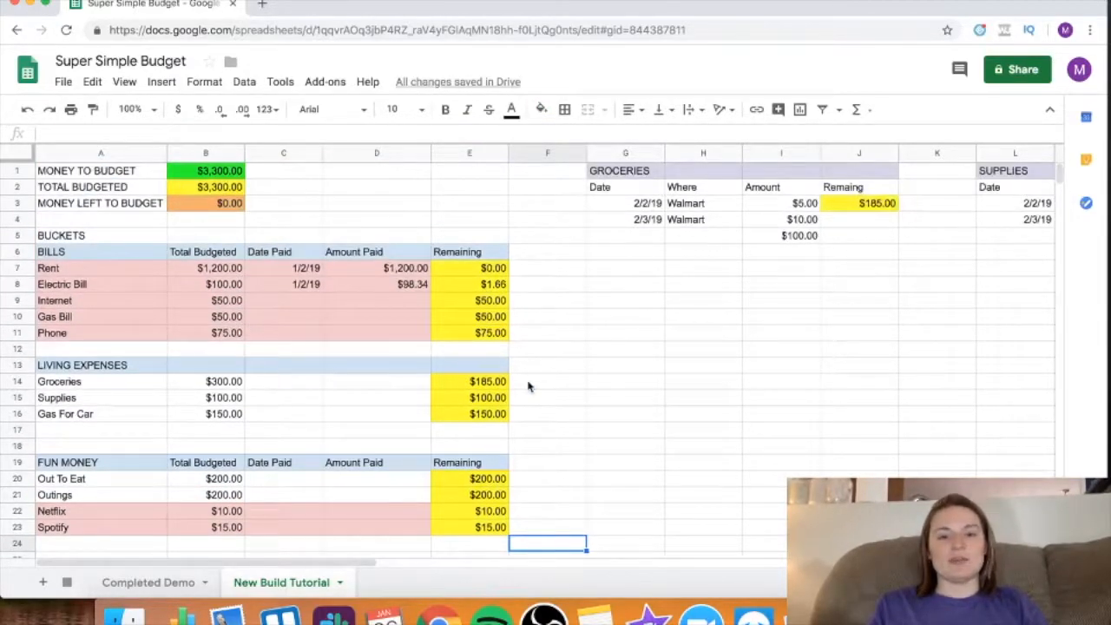
pyautogui.scroll(-2, 529, 387)
pyautogui.scroll(-3, 528, 386)
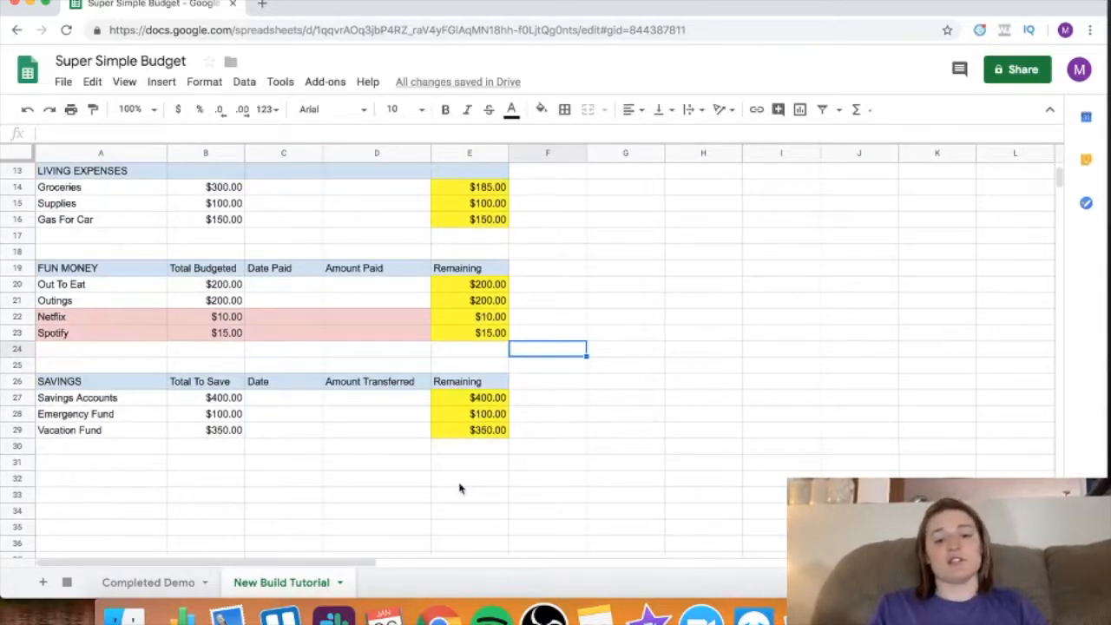
pyautogui.click(399, 485)
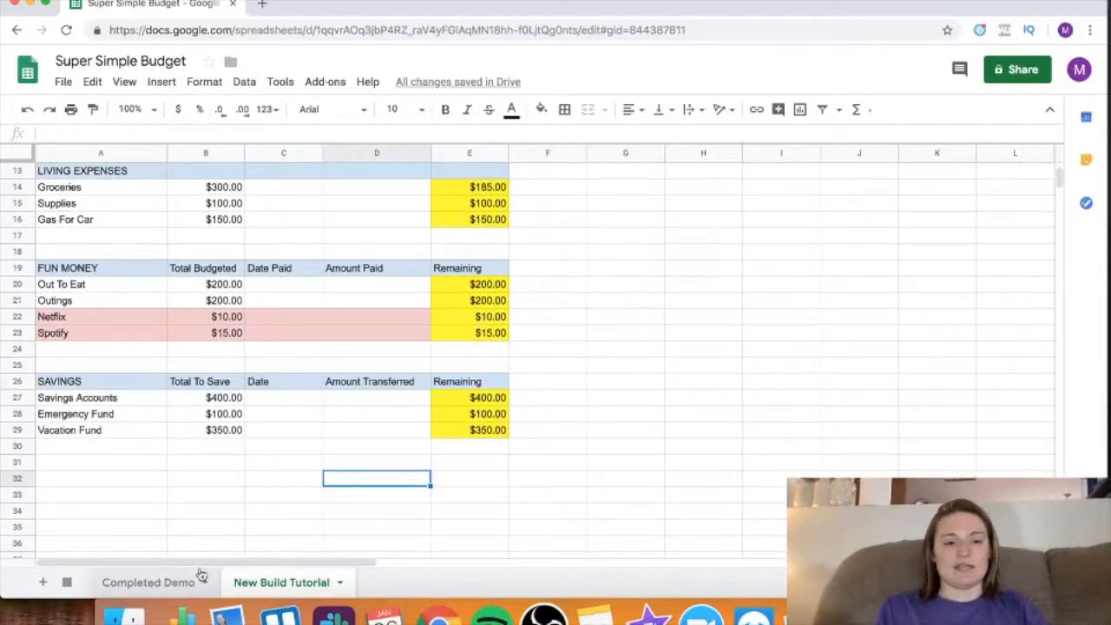
pyautogui.write('TOTAL REMAINING')
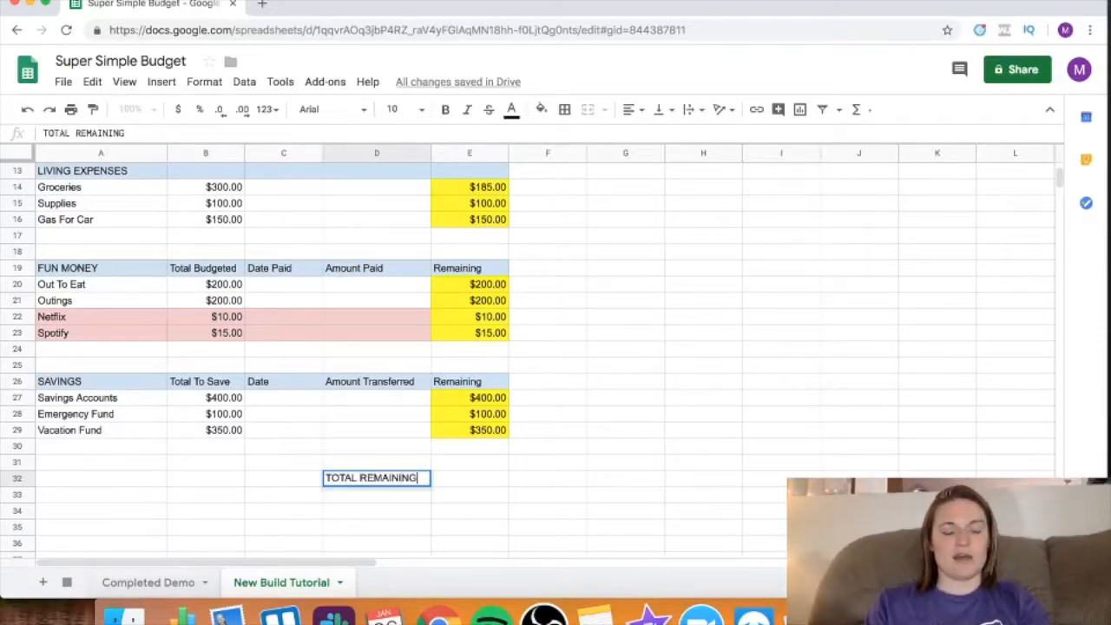
pyautogui.press('Return')
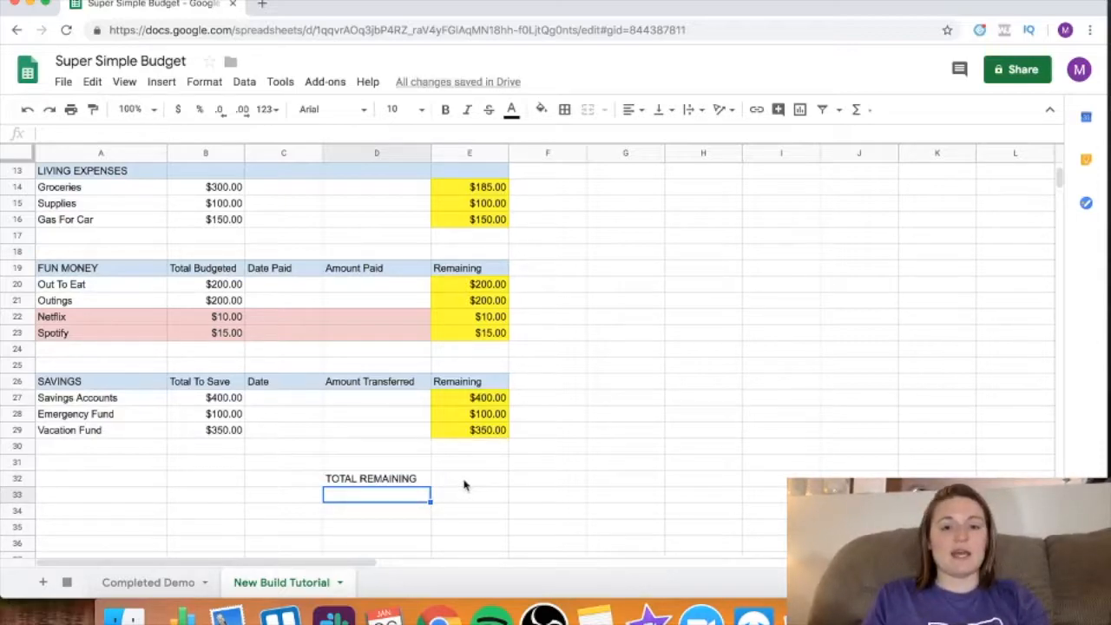
# - Fill cell E32, beside the TOTAL REMAINING label, with green
pyautogui.click(465, 481)
pyautogui.click(540, 110)
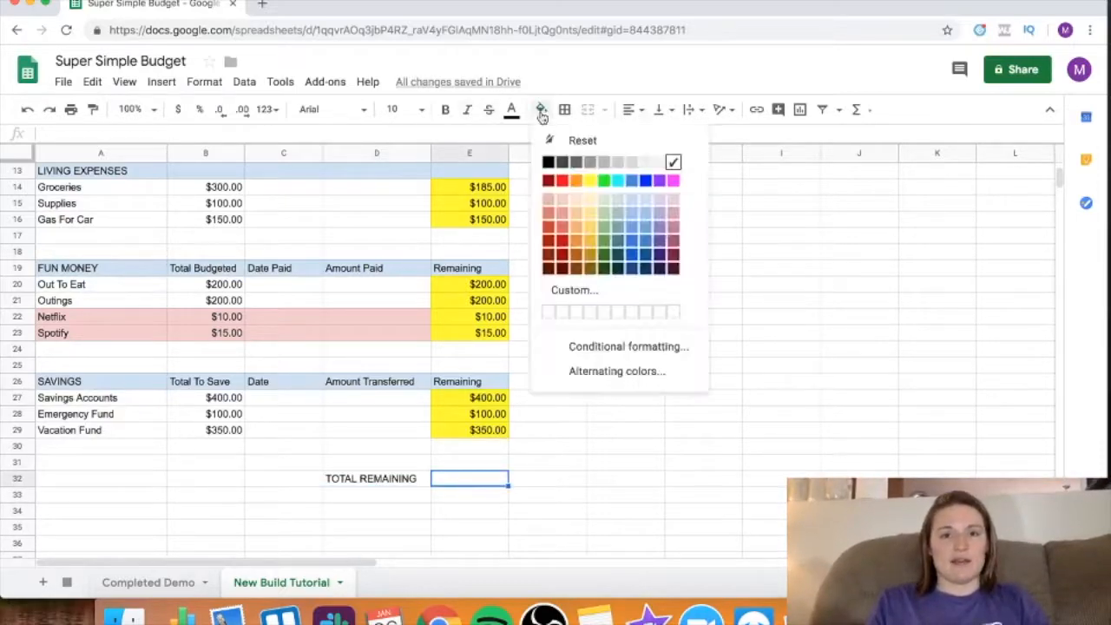
pyautogui.click(604, 181)
pyautogui.click(565, 503)
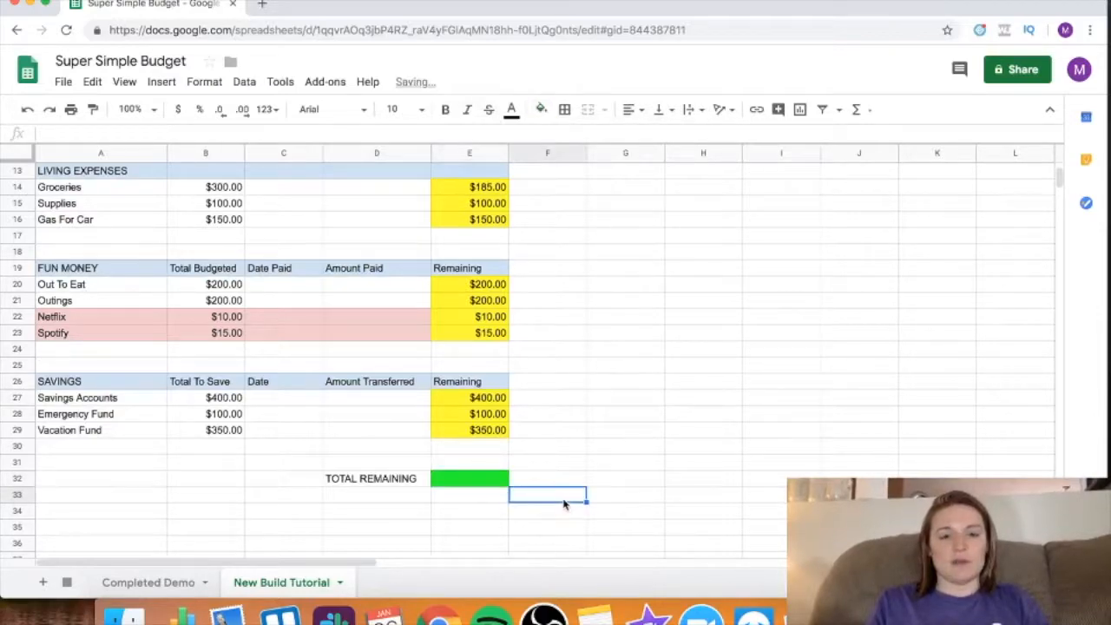
# - Enter the formula =SUM(E6:E29) in cell E32 to total the Remaining amounts across all budget sections
pyautogui.click(473, 485)
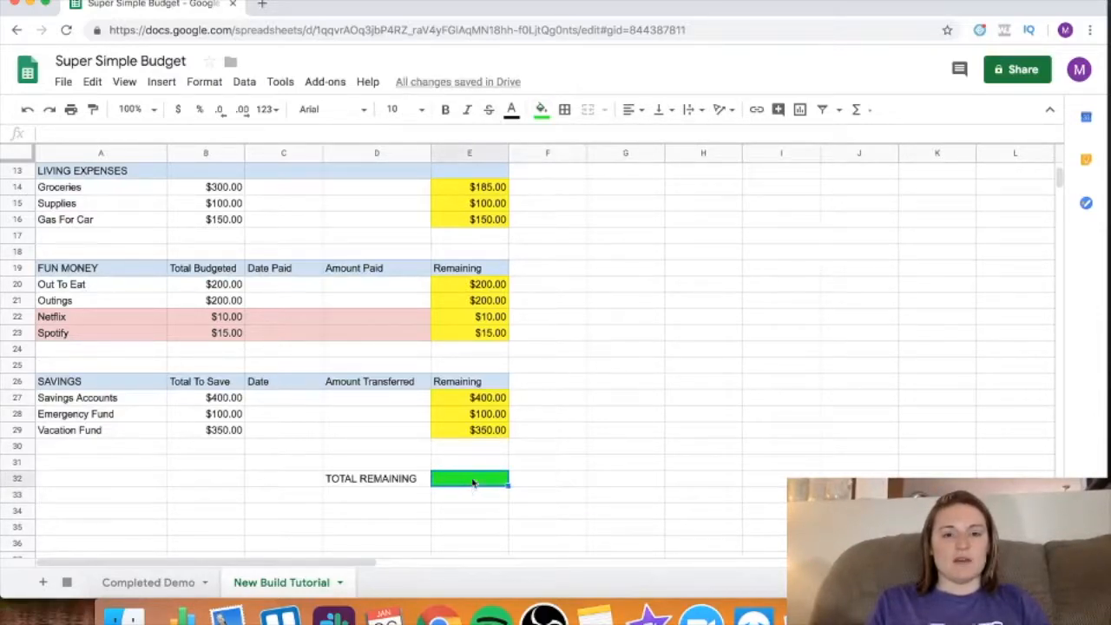
pyautogui.scroll(3, 473, 483)
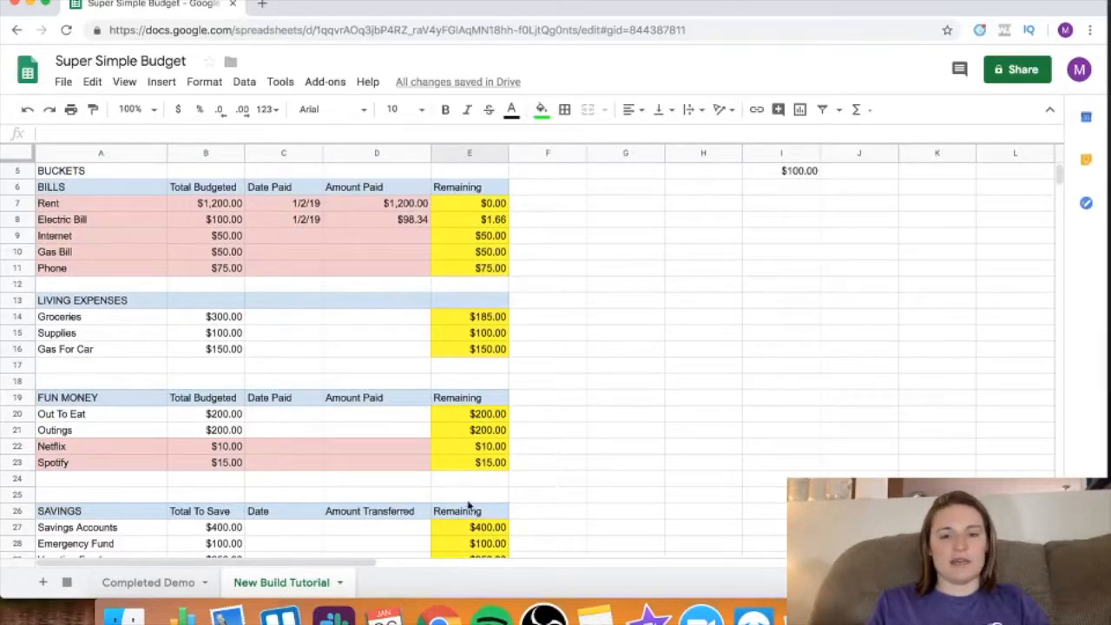
pyautogui.scroll(-3, 469, 506)
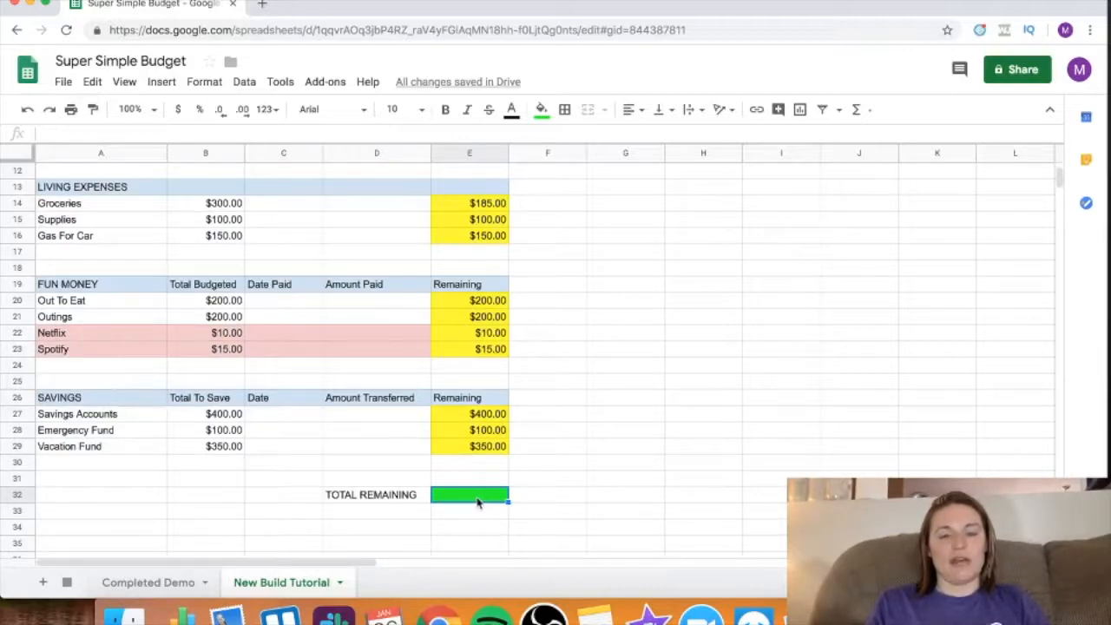
pyautogui.scroll(1, 477, 501)
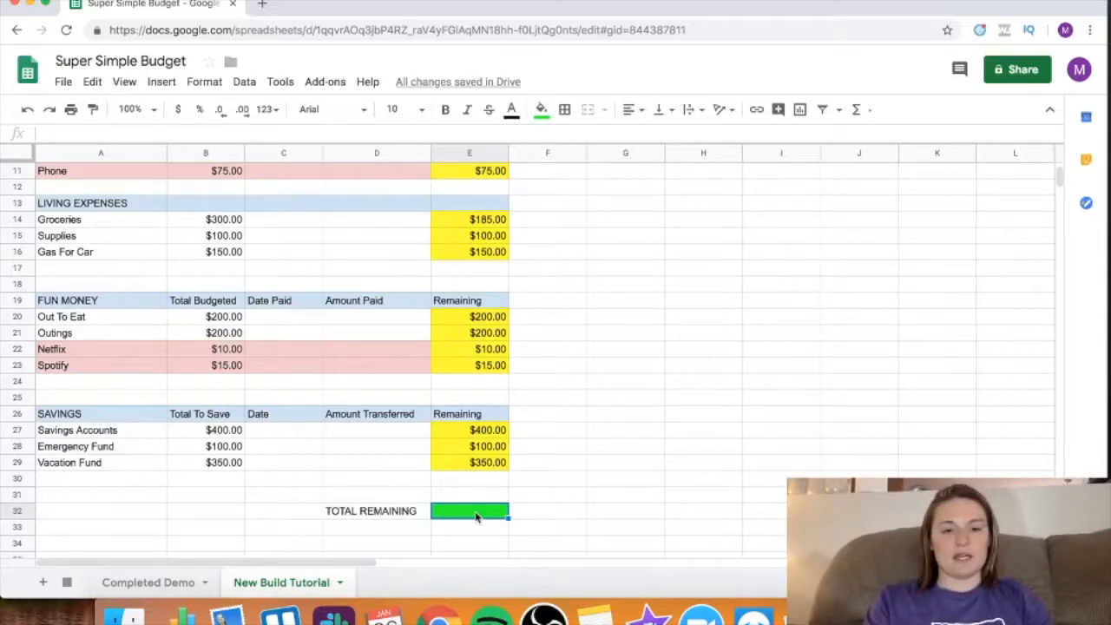
pyautogui.write('=')
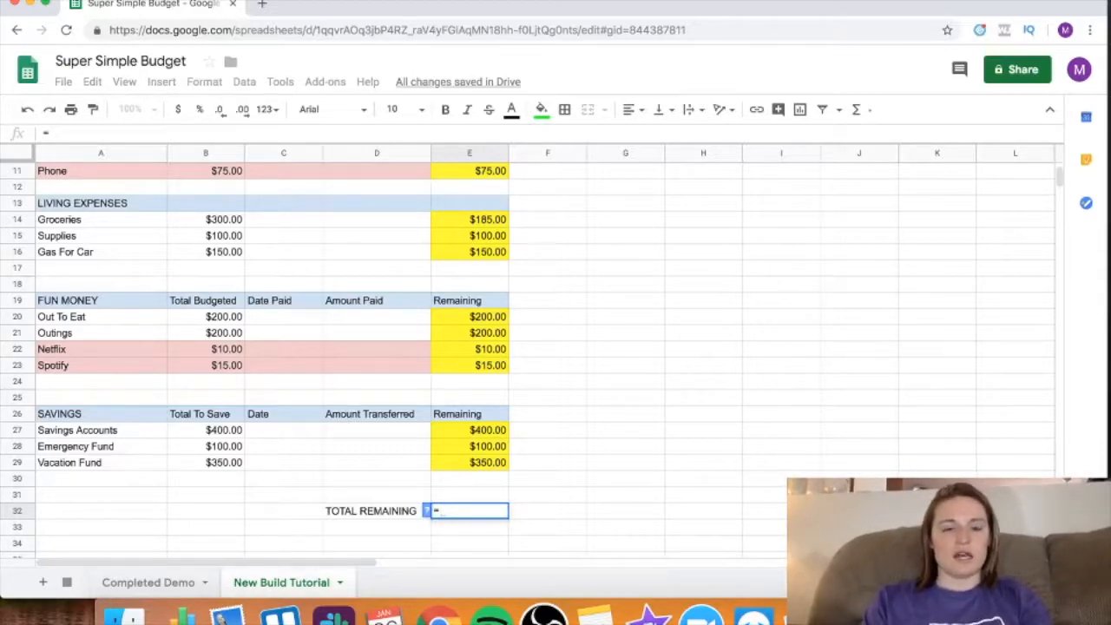
pyautogui.write('SUM')
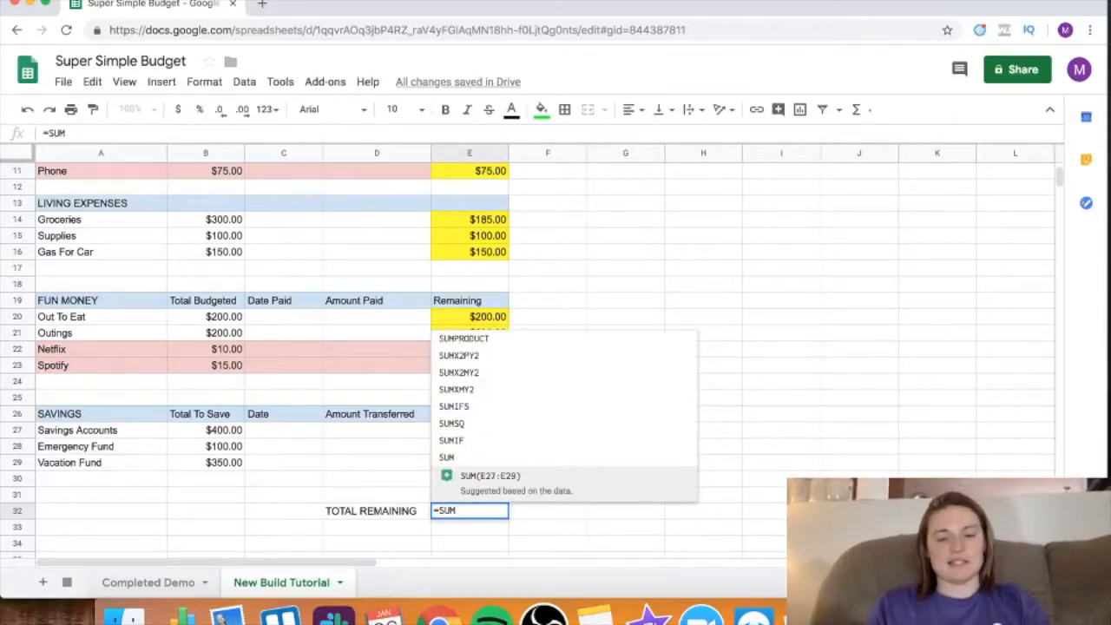
pyautogui.write('(')
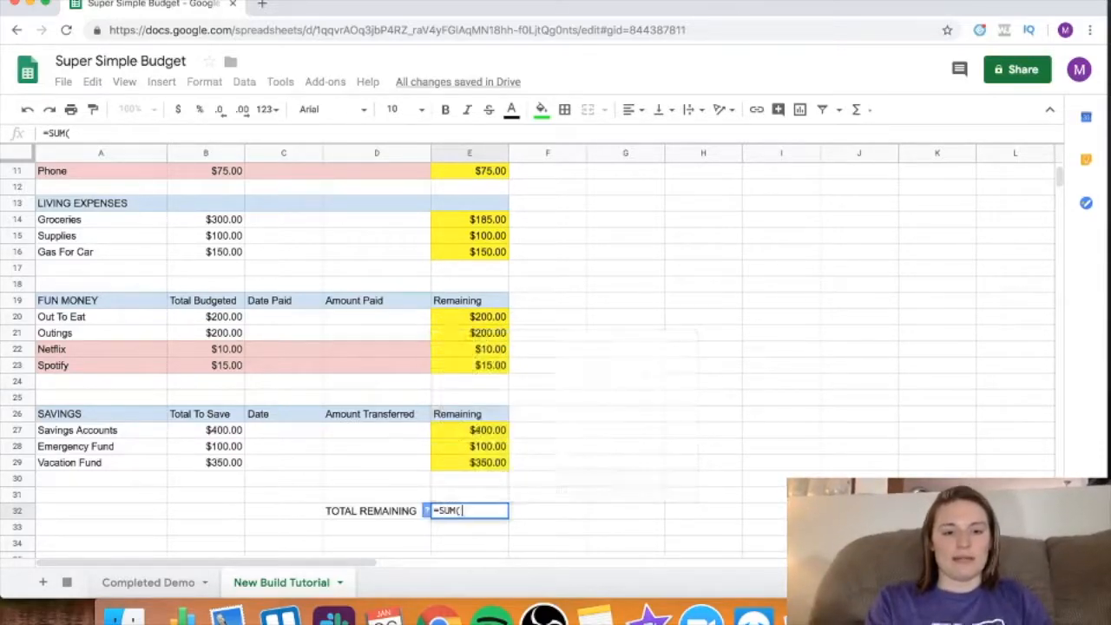
pyautogui.scroll(1, 440, 408)
pyautogui.scroll(-1, 440, 408)
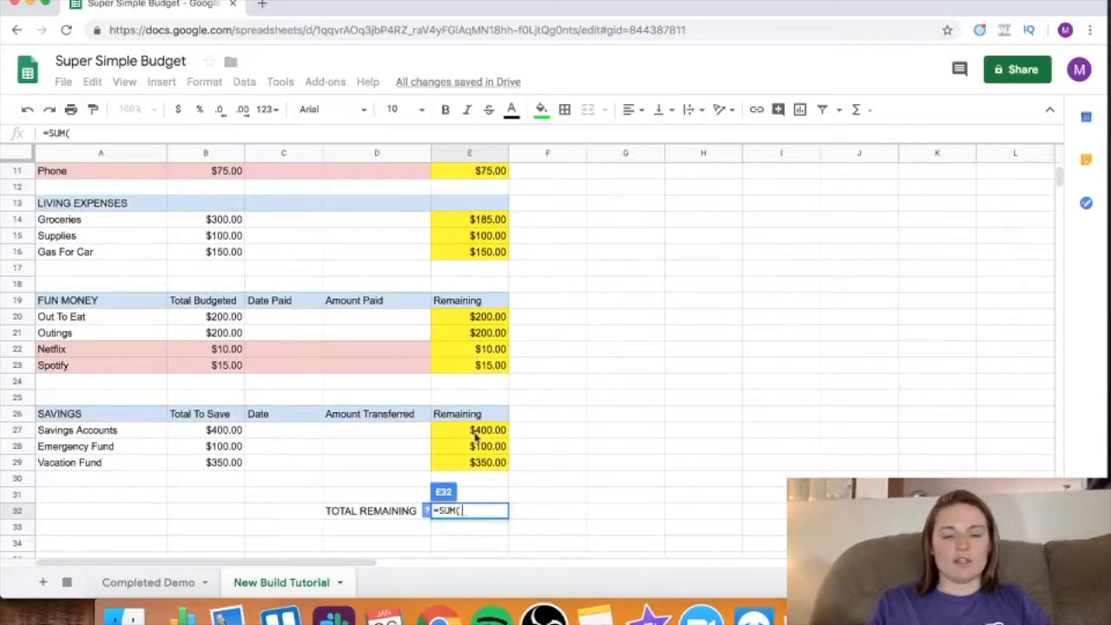
pyautogui.moveTo(478, 467); pyautogui.dragTo(480, 225)
pyautogui.scroll(-2, 465, 276)
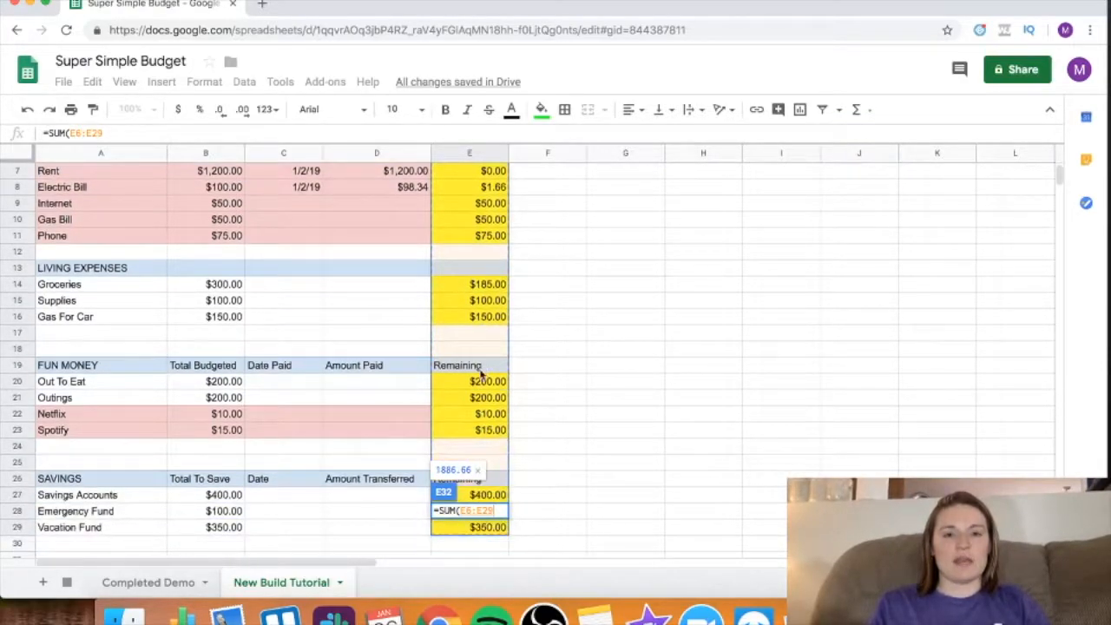
pyautogui.scroll(-2, 484, 442)
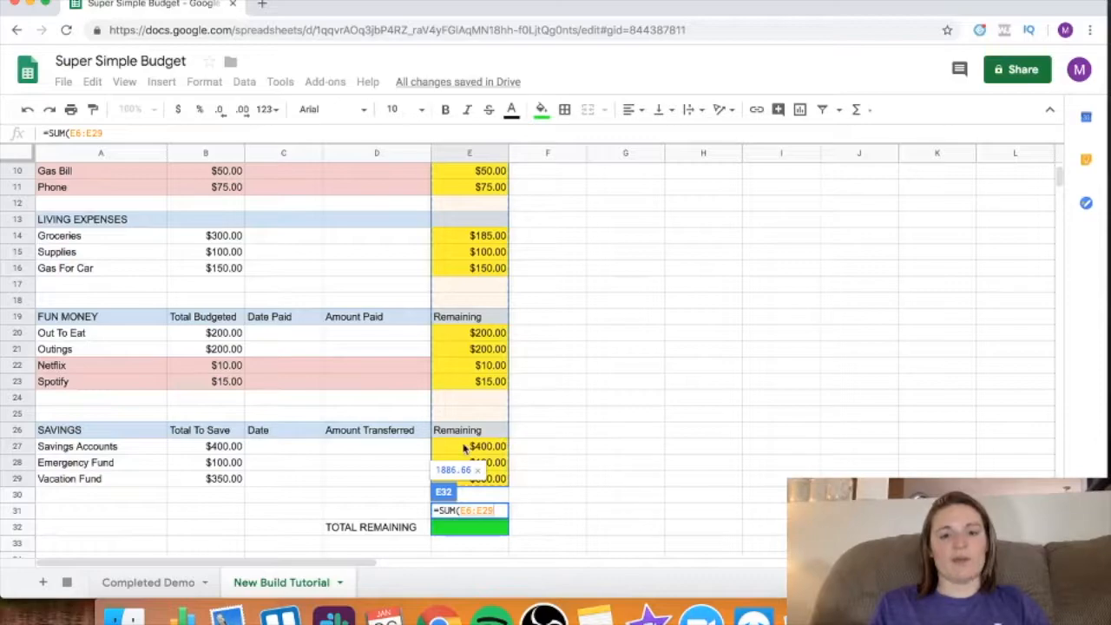
pyautogui.scroll(-1, 466, 447)
pyautogui.scroll(4, 465, 447)
pyautogui.hscroll(1, 464, 449)
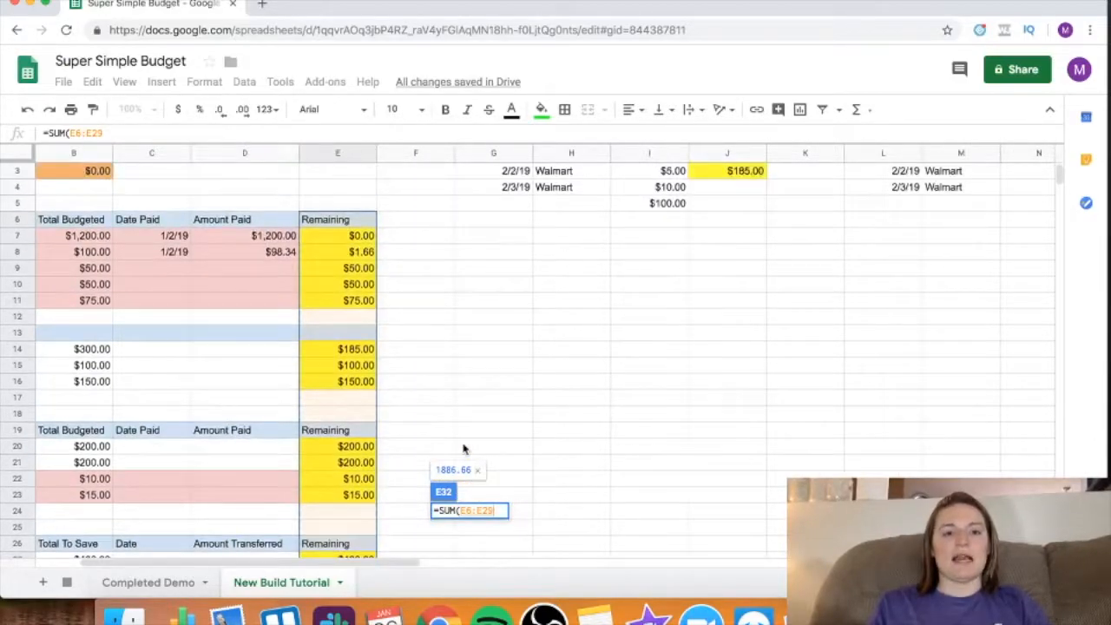
pyautogui.hscroll(-1, 463, 434)
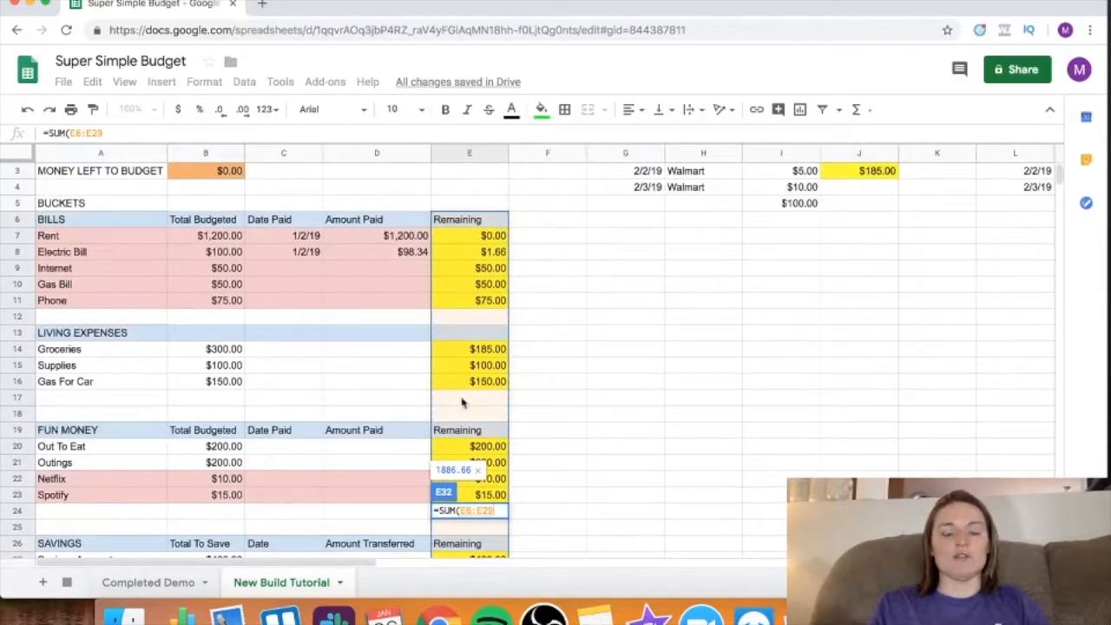
pyautogui.scroll(-3, 460, 419)
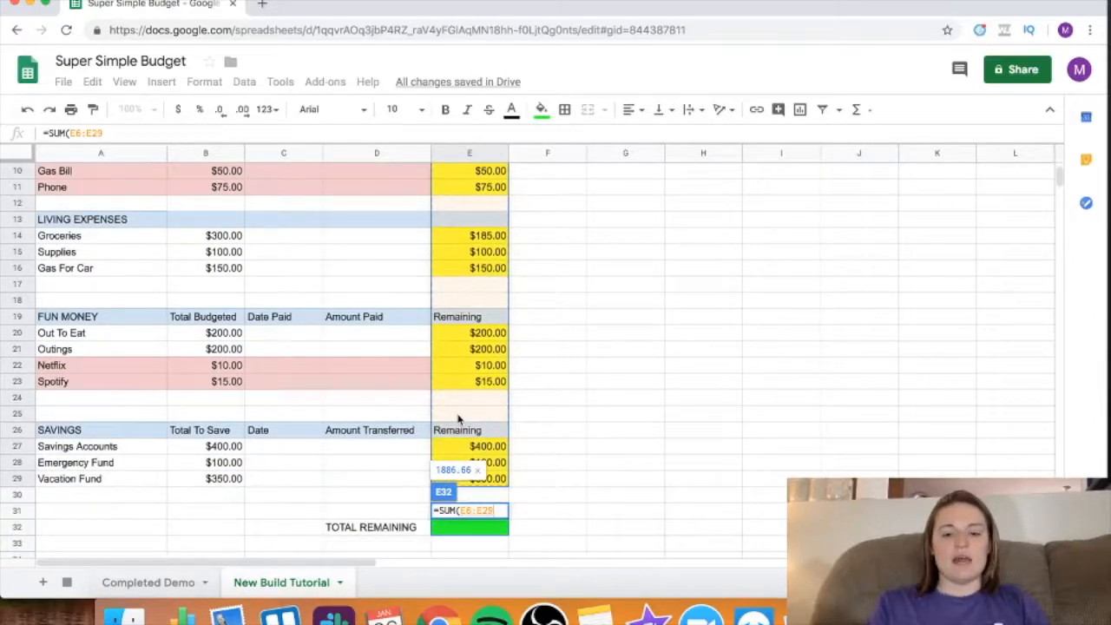
pyautogui.write(')')
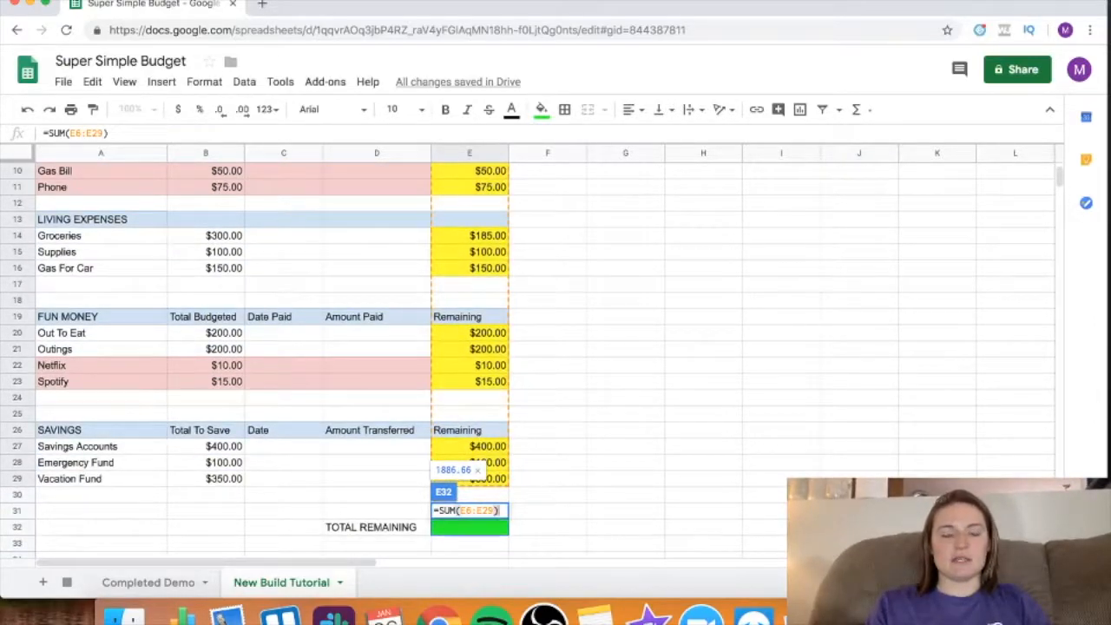
pyautogui.press('Return')
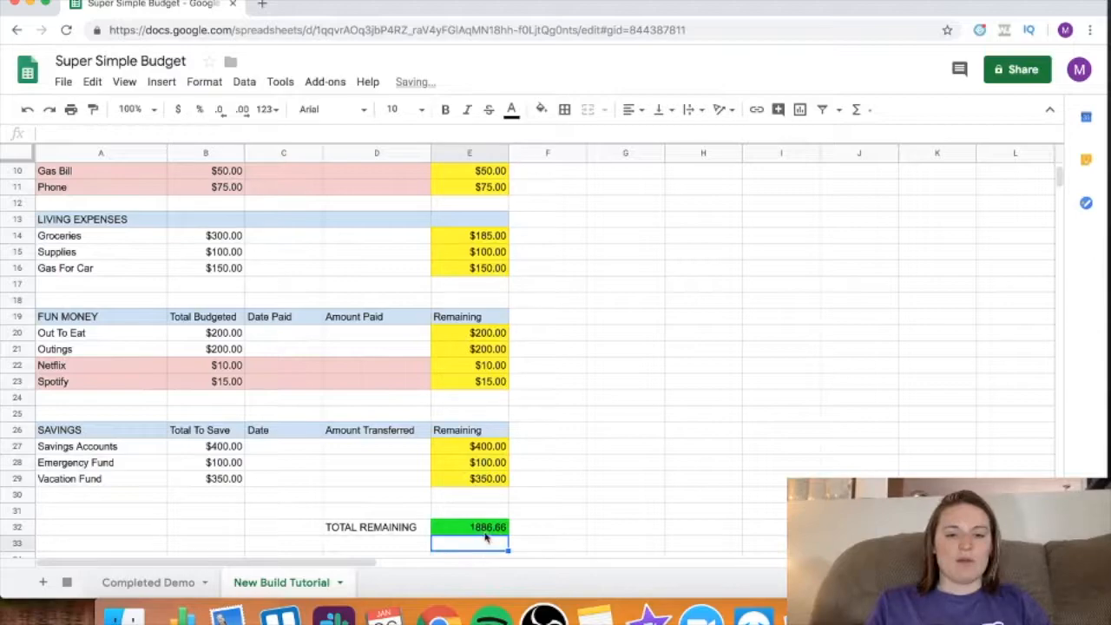
# - Format the TOTAL REMAINING amount in cell E32 as currency
pyautogui.click(484, 535)
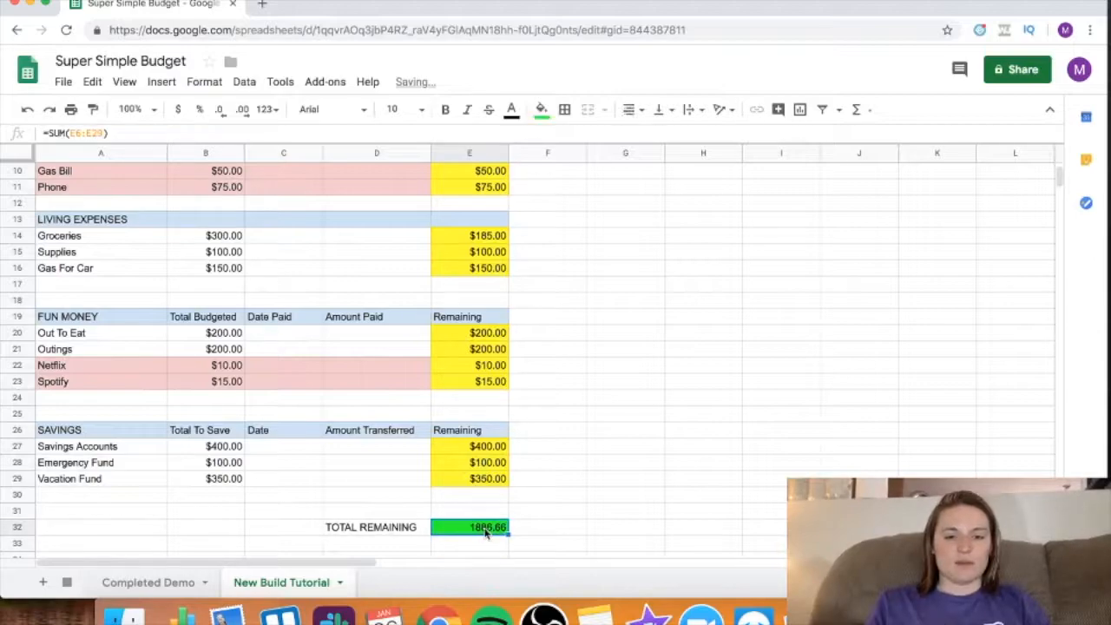
pyautogui.click(177, 111)
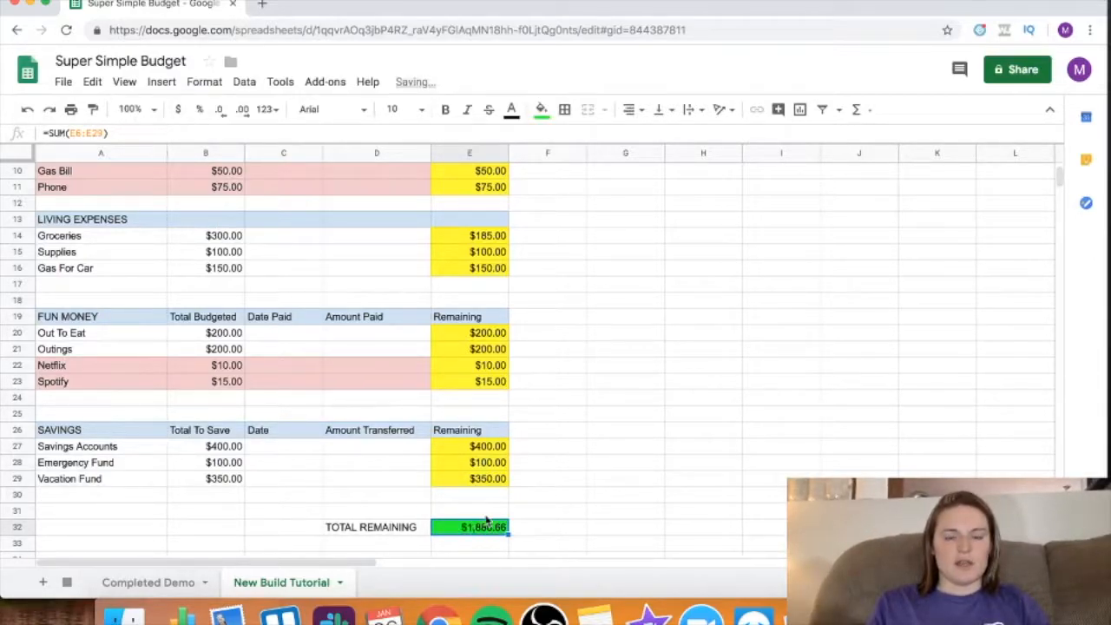
pyautogui.scroll(-2, 486, 521)
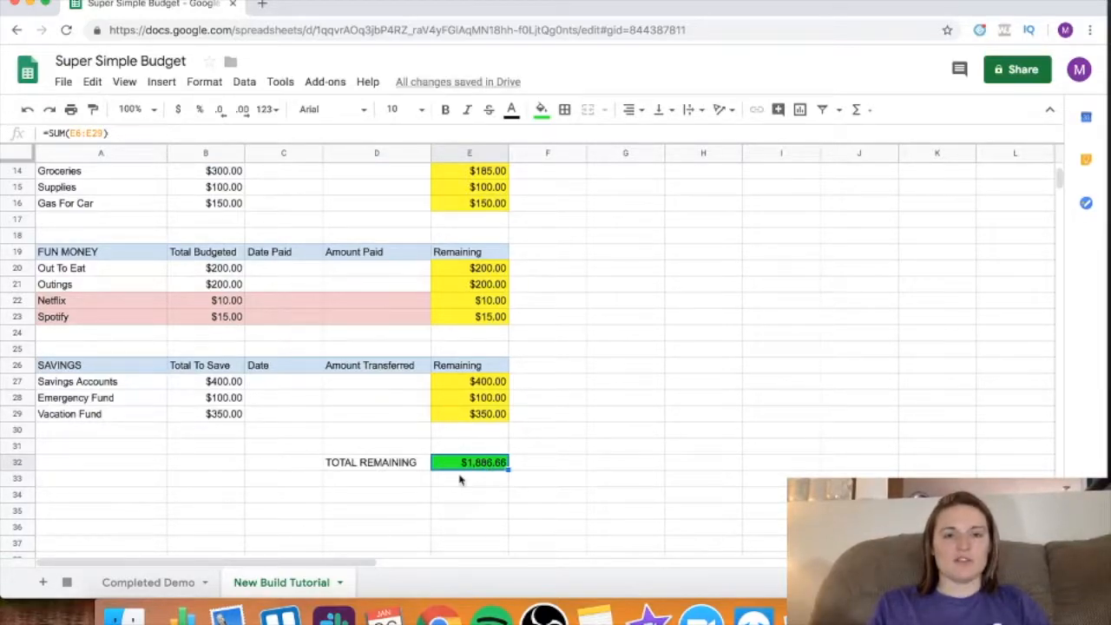
# - Review the whole budget, from the money-to-budget summary through the bucket sections to the TOTAL REMAINING row
pyautogui.scroll(4, 460, 479)
pyautogui.scroll(-4, 460, 479)
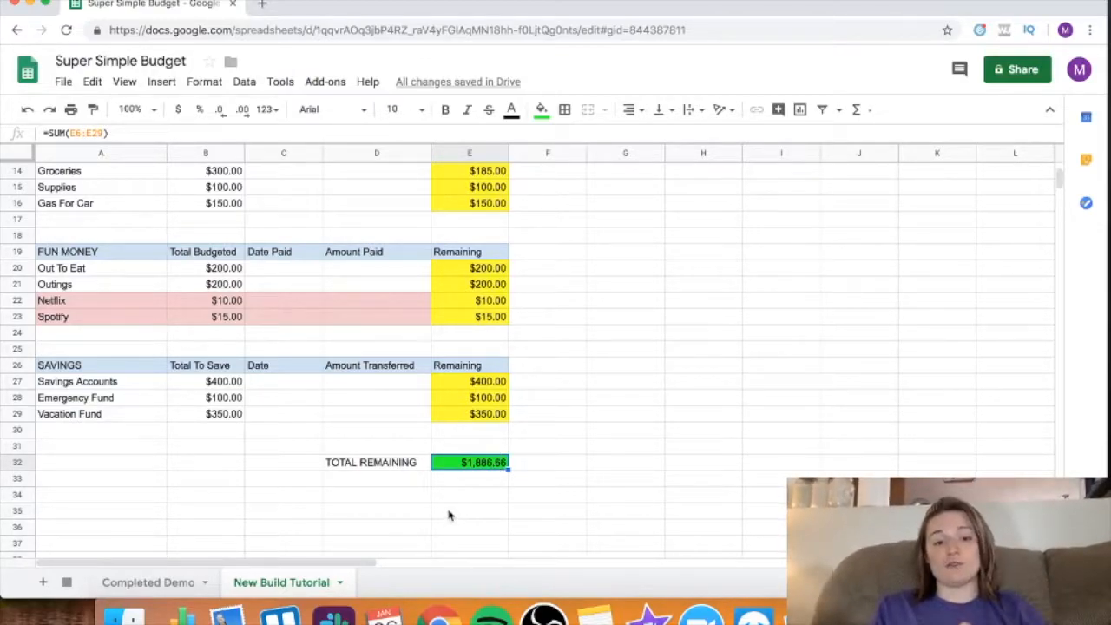
pyautogui.scroll(5, 449, 515)
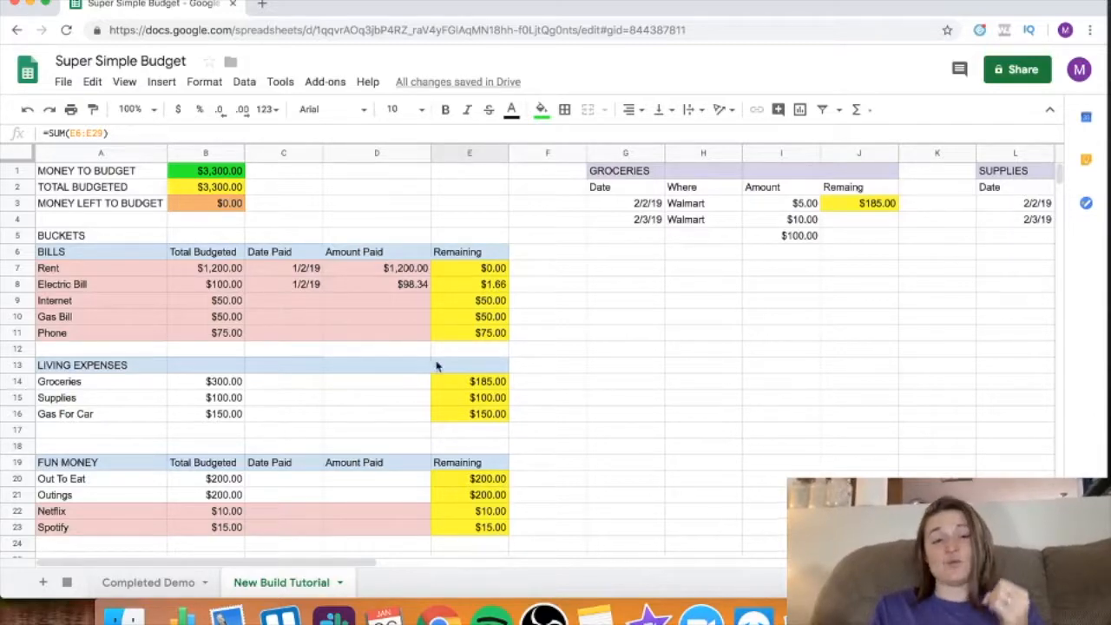
pyautogui.scroll(-3, 427, 354)
pyautogui.click(423, 398)
pyautogui.scroll(-1, 489, 396)
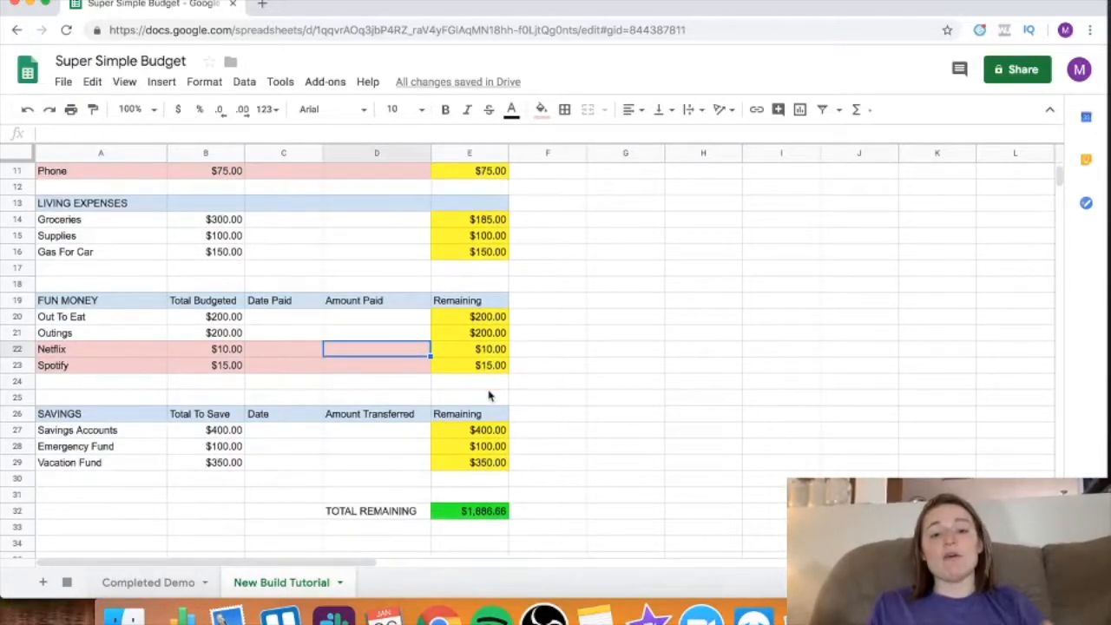
pyautogui.scroll(1, 489, 395)
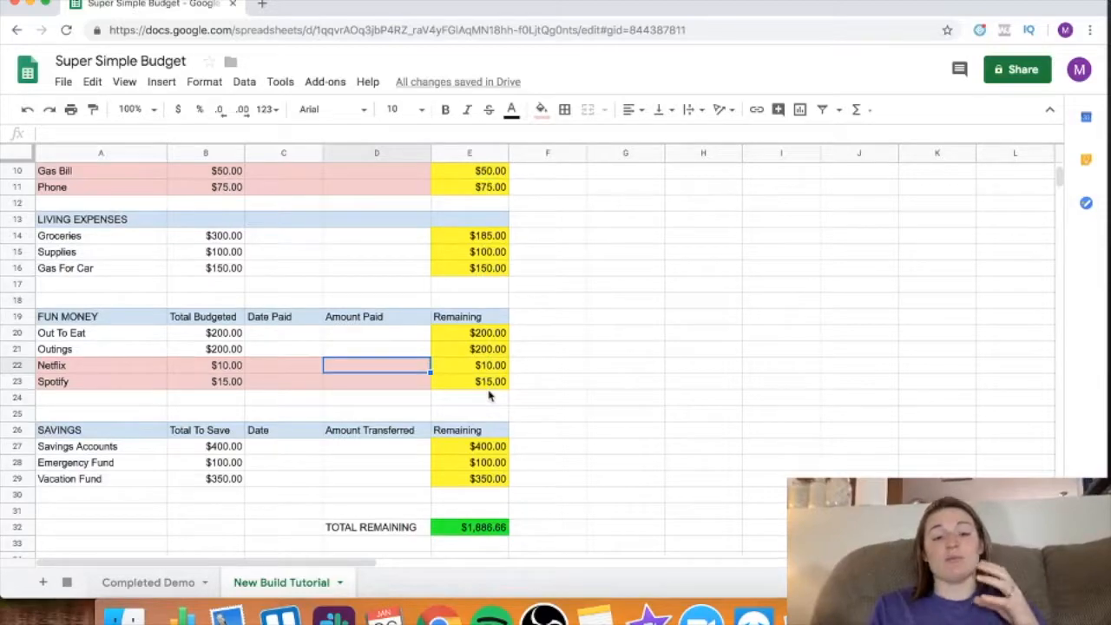
pyautogui.scroll(3, 489, 396)
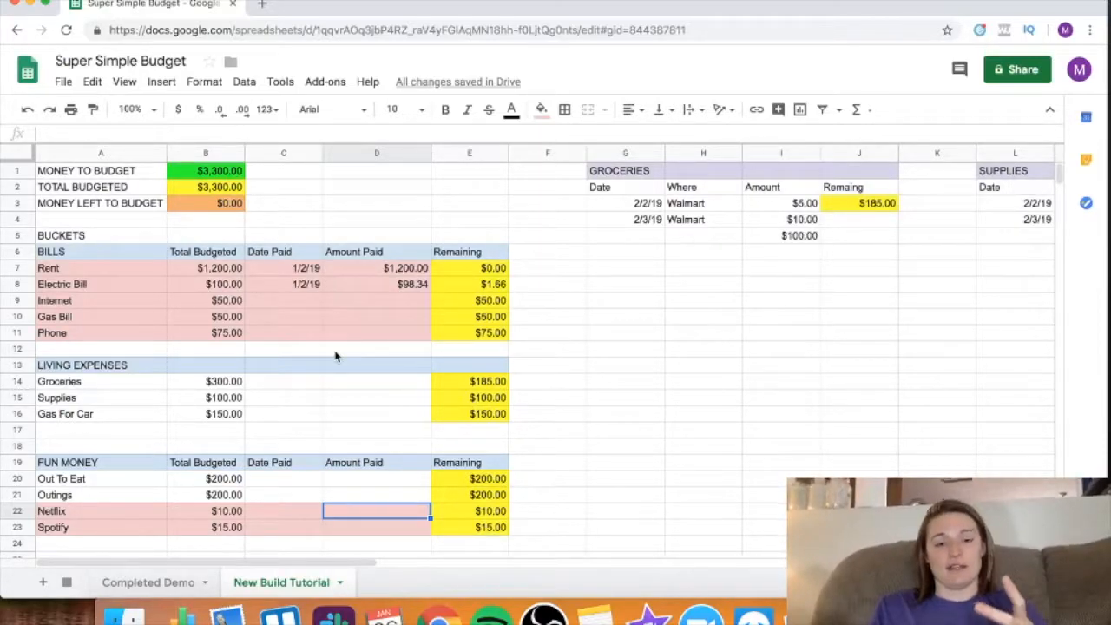
pyautogui.scroll(-5, 335, 356)
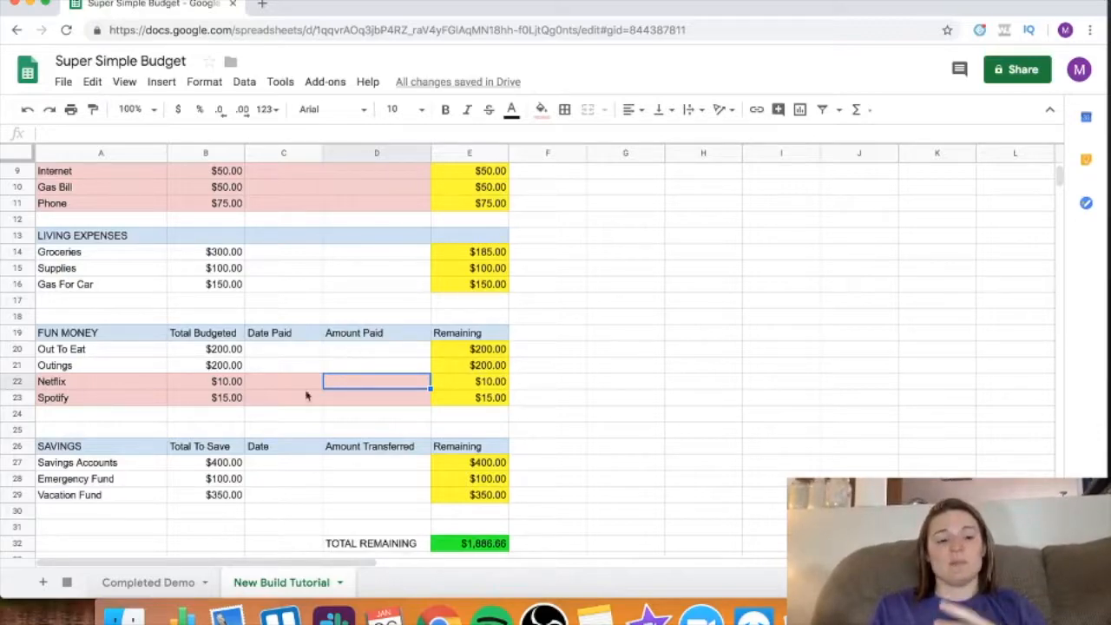
# - Fill the SAVINGS rows in cells A27:D29 with light purple
pyautogui.moveTo(65, 466); pyautogui.dragTo(362, 503)
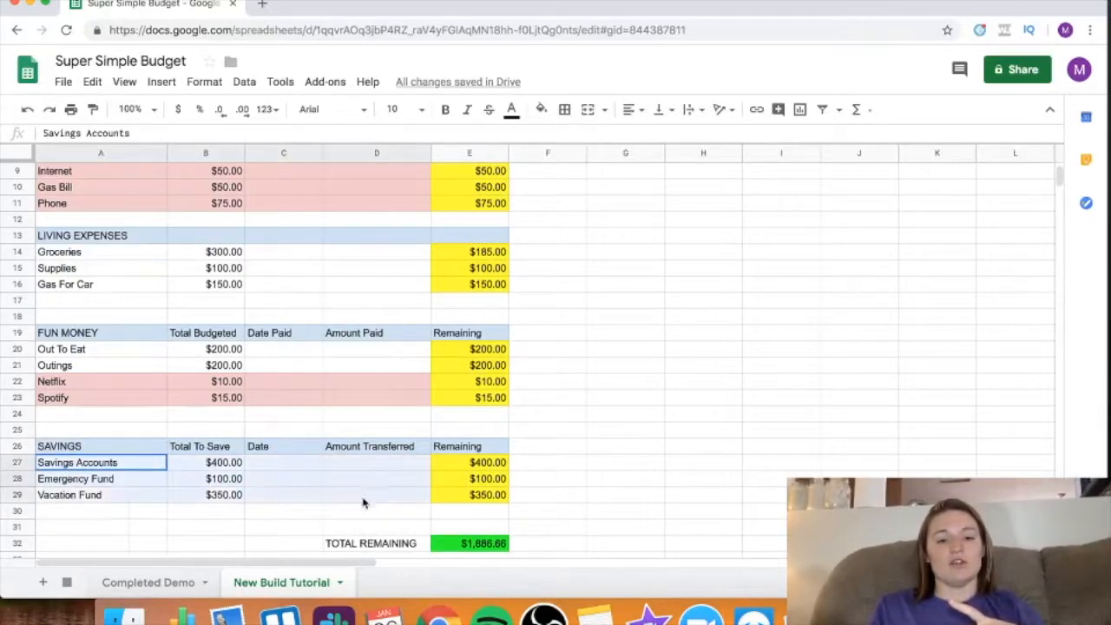
pyautogui.click(541, 109)
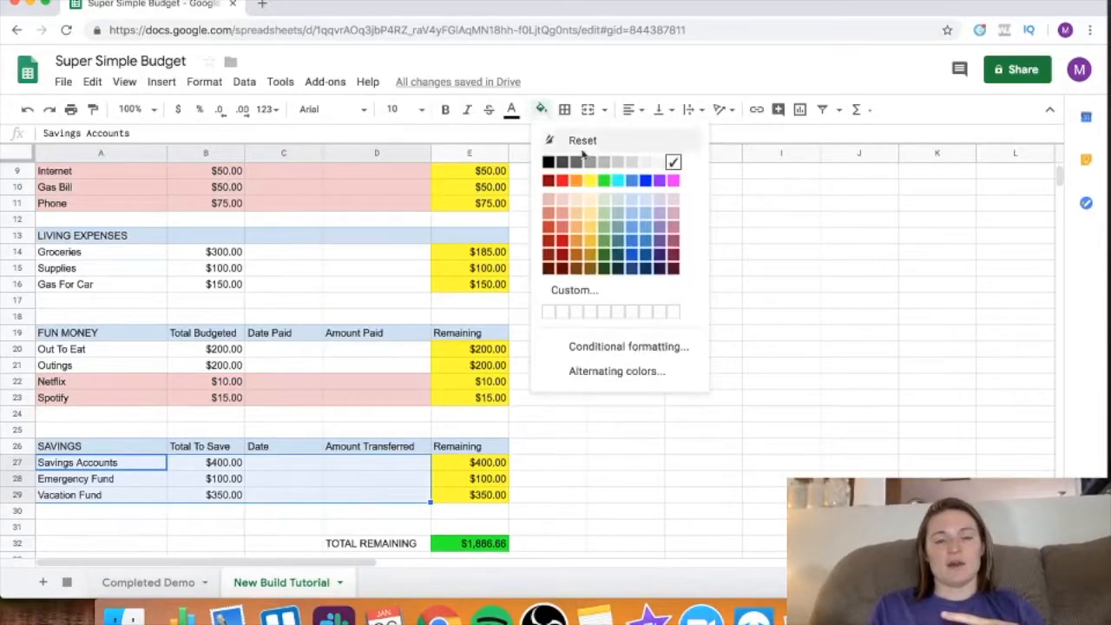
pyautogui.click(660, 218)
pyautogui.click(625, 464)
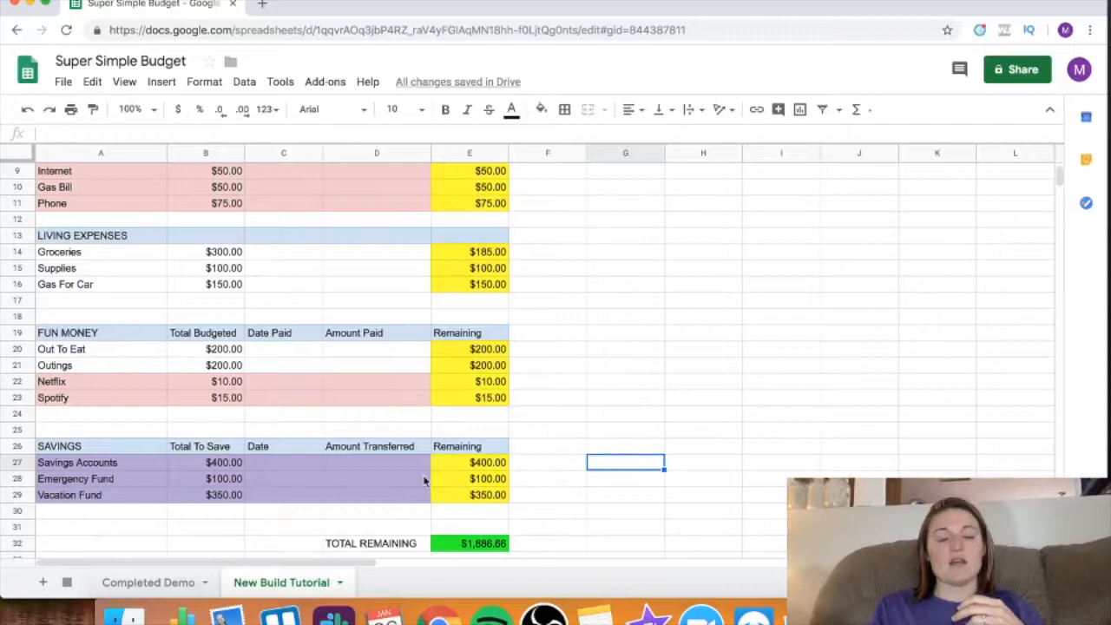
# - Enter the SAVINGS amounts transferred in D27:D29: 400 for Savings Accounts, 100 for Emergency Fund and 350 for Vacation Fund
pyautogui.scroll(-1, 424, 482)
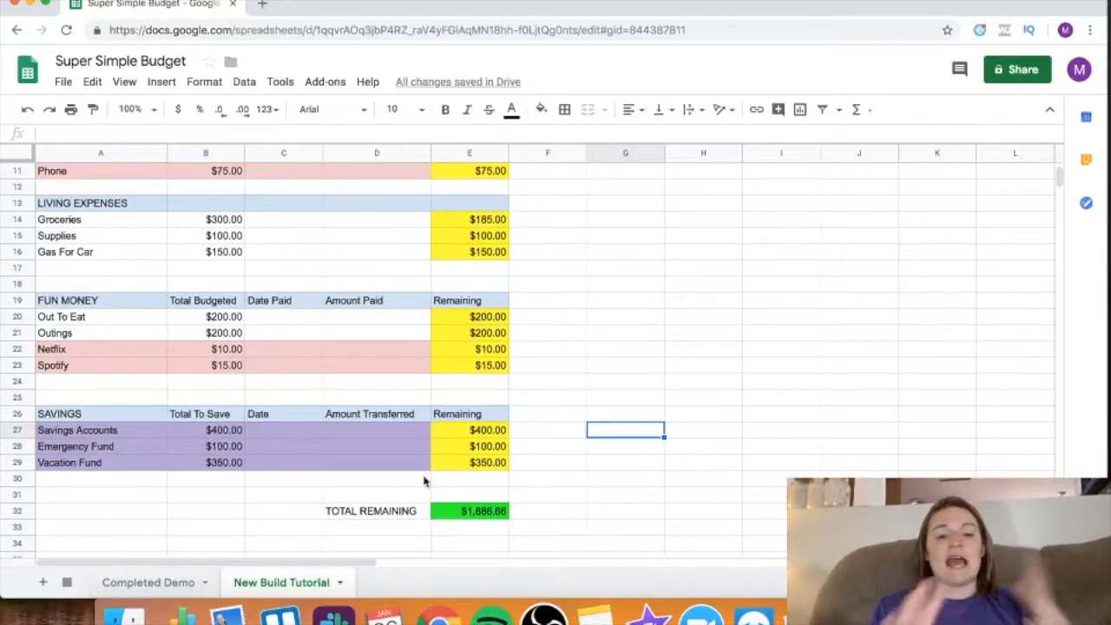
pyautogui.scroll(-2, 580, 482)
pyautogui.scroll(2, 579, 483)
pyautogui.hscroll(1, 579, 484)
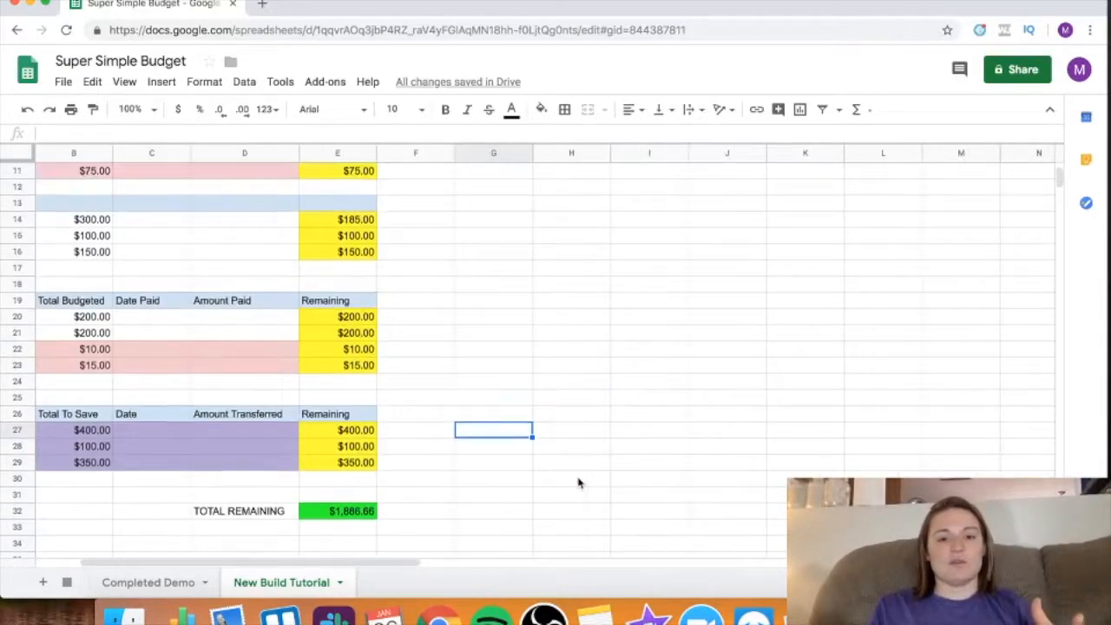
pyautogui.hscroll(-1, 580, 483)
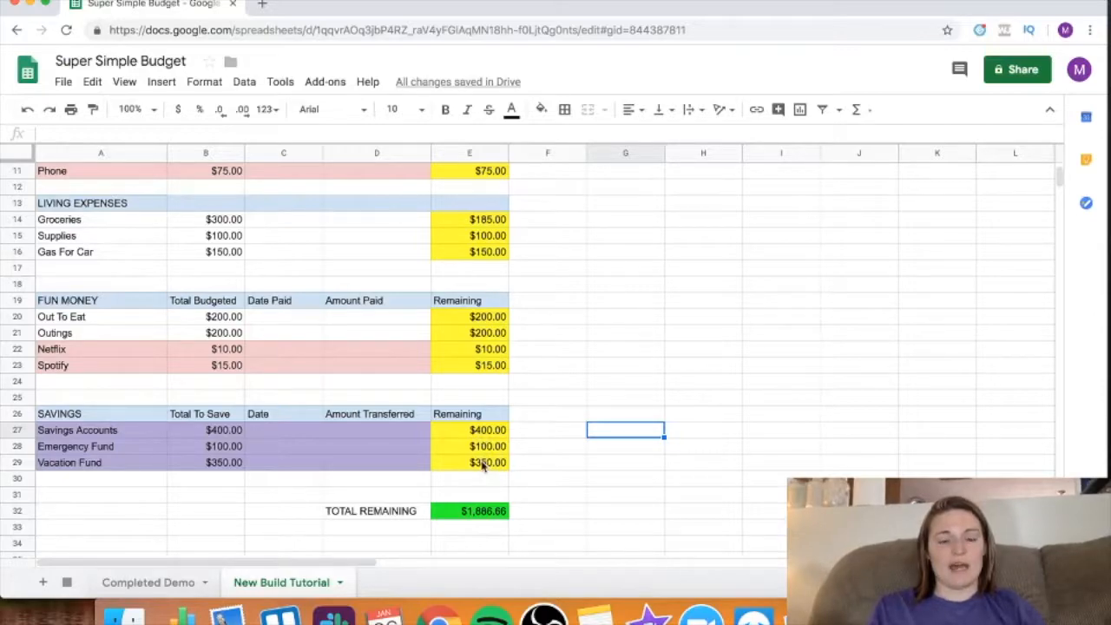
pyautogui.click(337, 434)
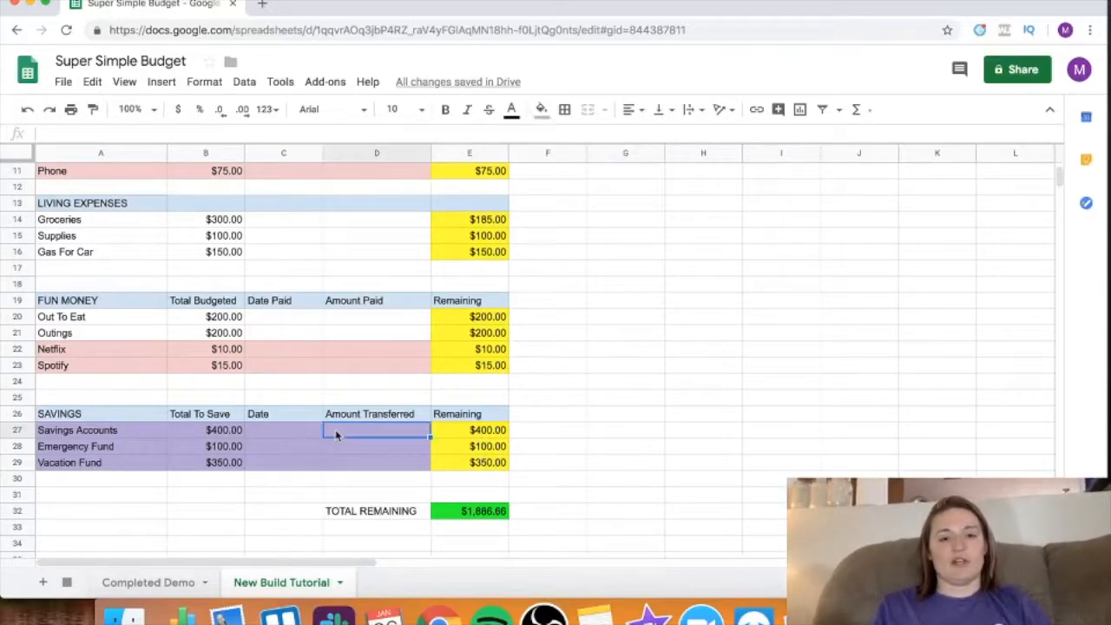
pyautogui.write('400')
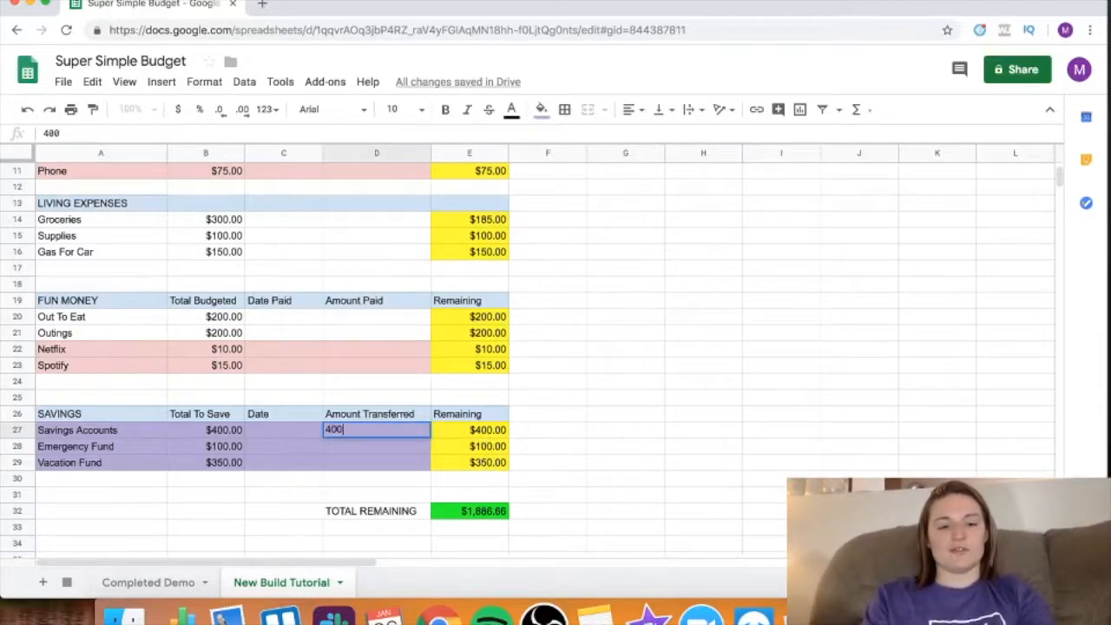
pyautogui.press('Return')
pyautogui.write('100')
pyautogui.press('Return')
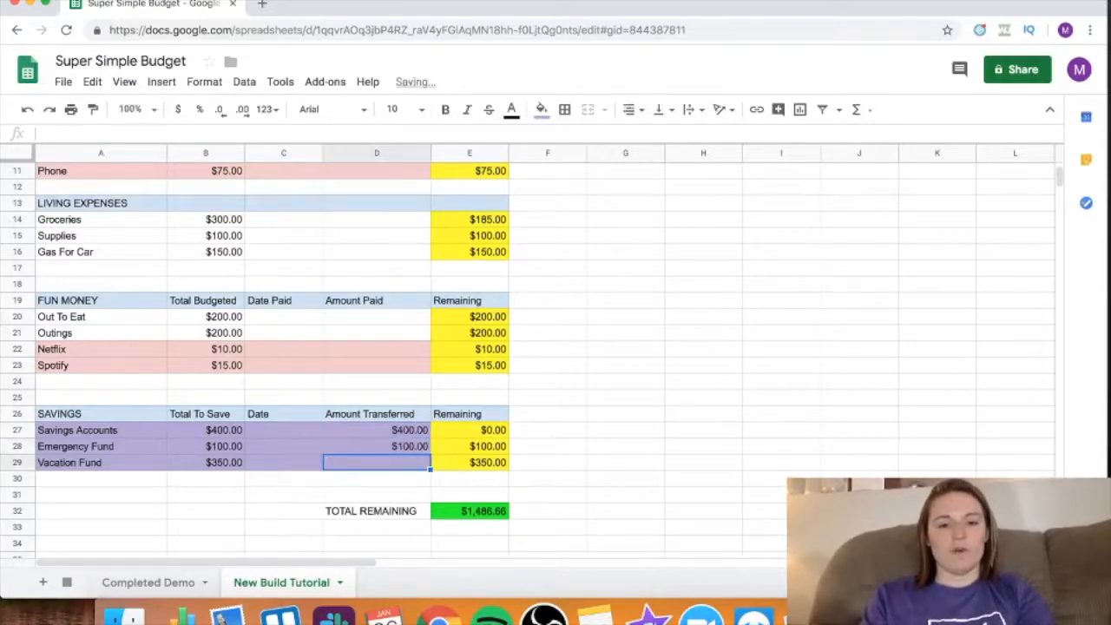
pyautogui.write('350')
pyautogui.press('Return')
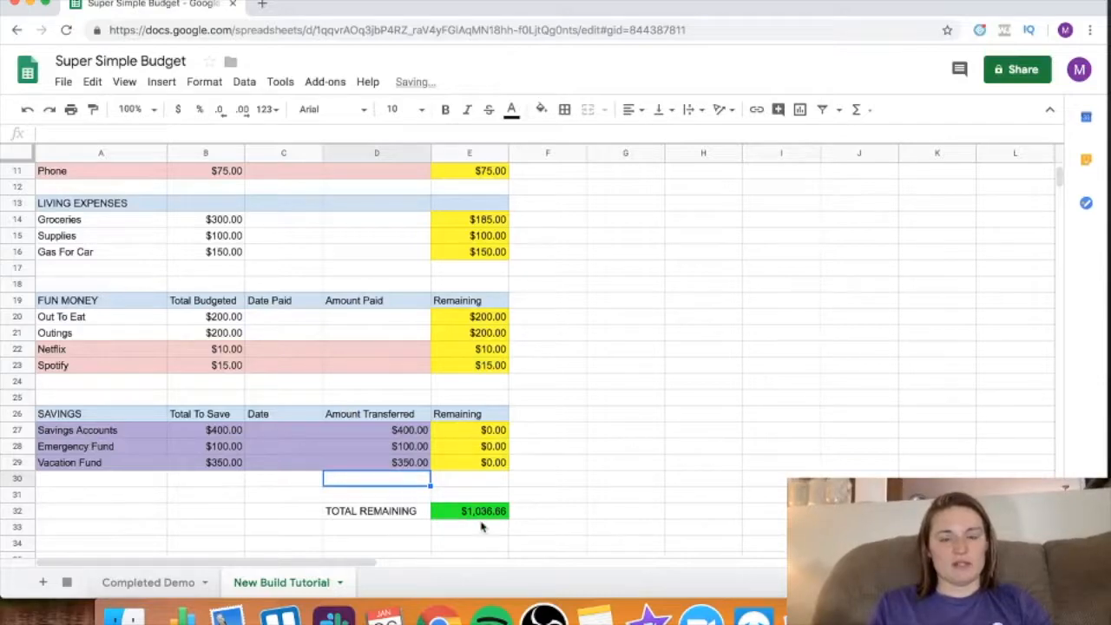
pyautogui.scroll(-1, 512, 543)
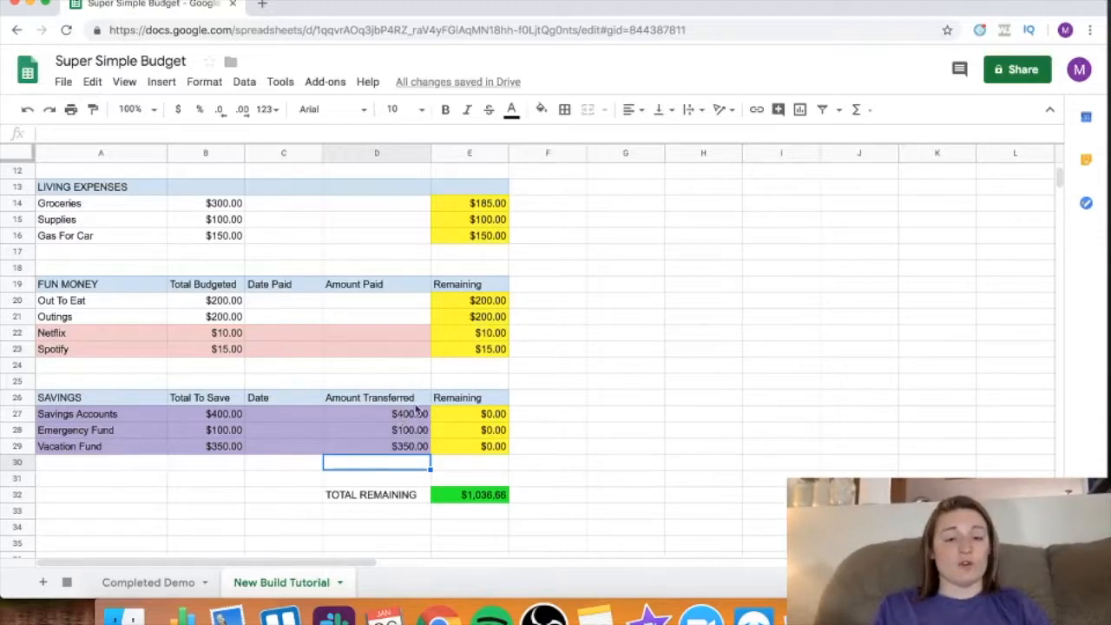
# - Enter 1,200 as the Amount Paid for Netflix in cell D22 of the FUN MONEY section
pyautogui.scroll(1, 362, 442)
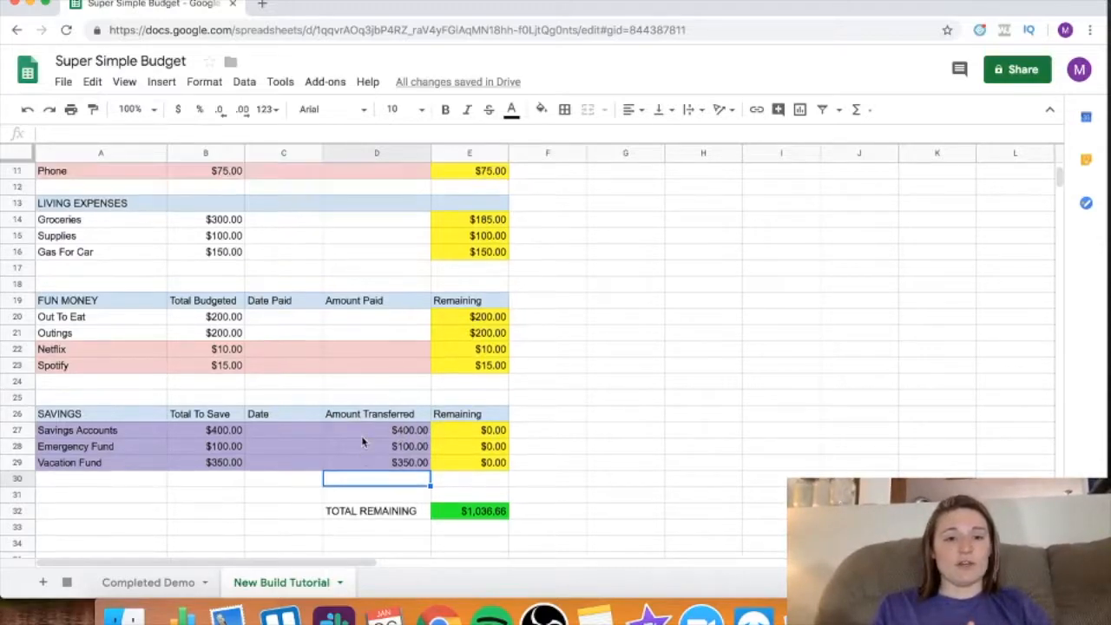
pyautogui.click(337, 372)
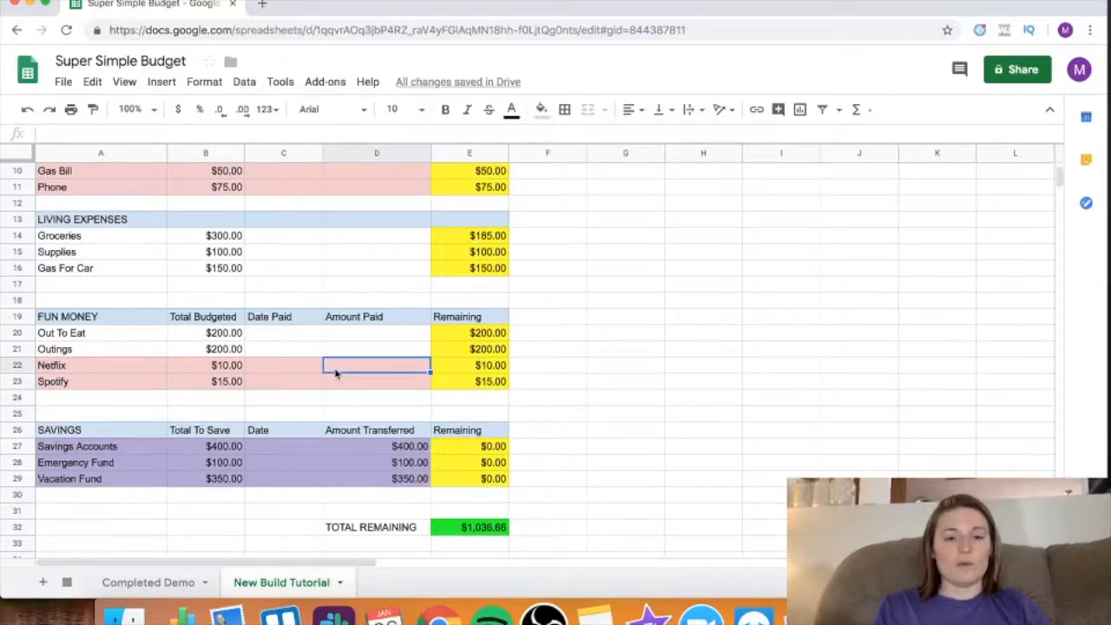
pyautogui.write('1,2')
pyautogui.write('00')
pyautogui.press('Return')
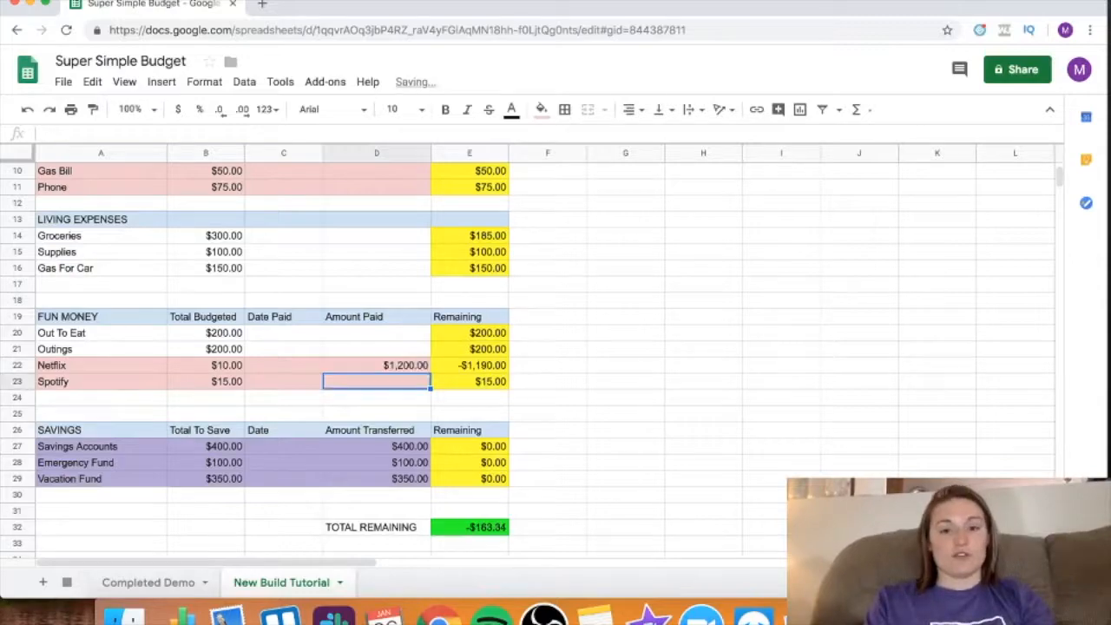
# - Reset the Amount Transferred for Savings Accounts in cell D27 to 0
pyautogui.scroll(-1, 578, 453)
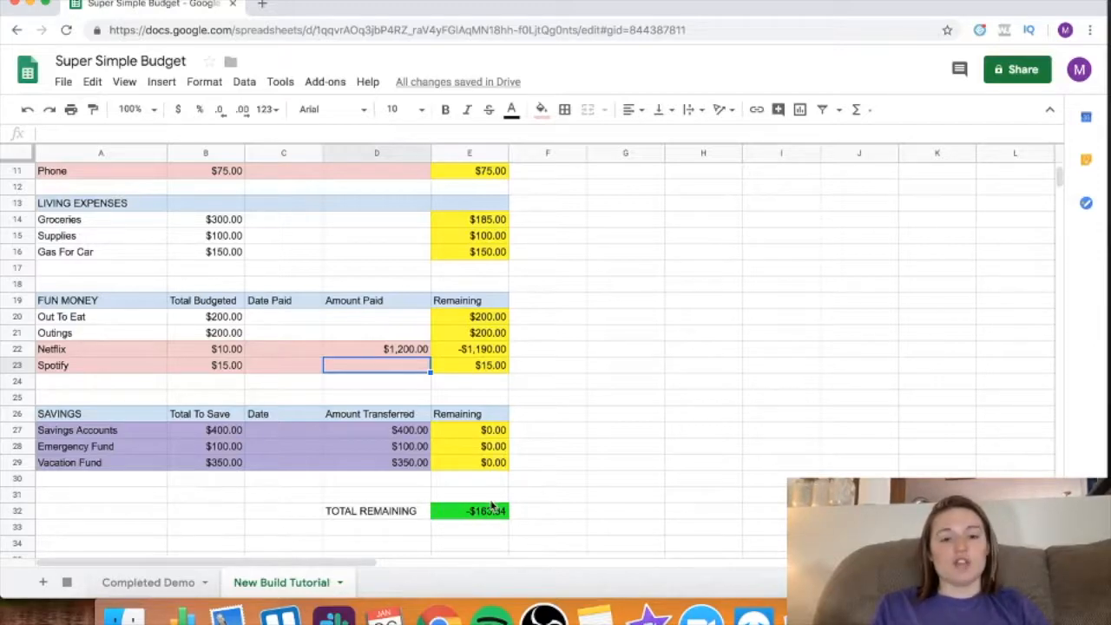
pyautogui.doubleClick(412, 433)
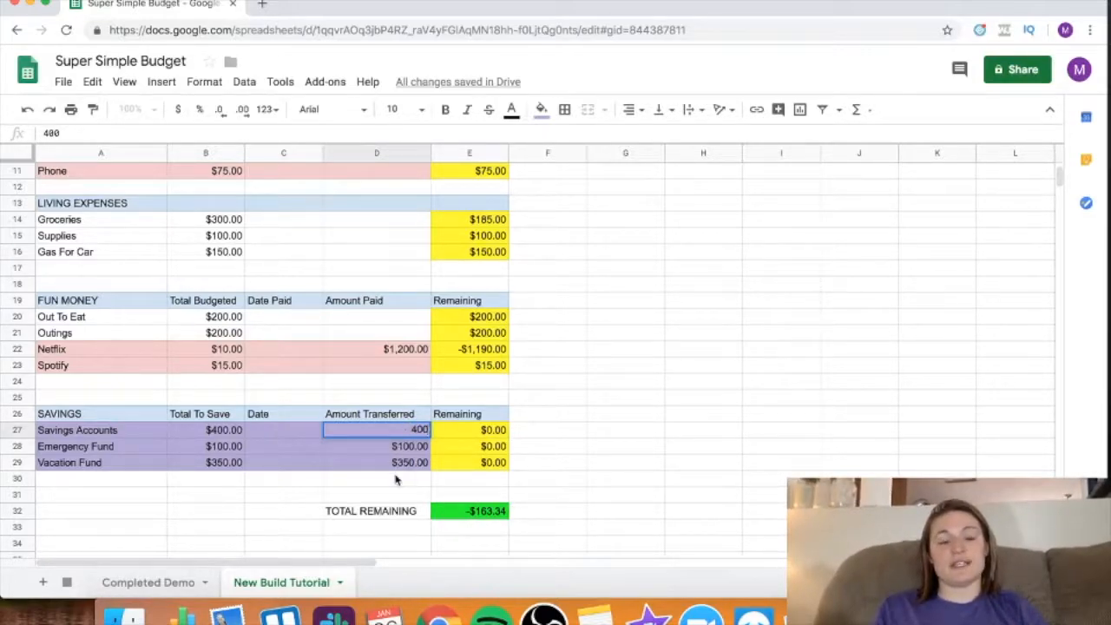
pyautogui.press('BackSpace')
pyautogui.press('BackSpace')
pyautogui.press('BackSpace')
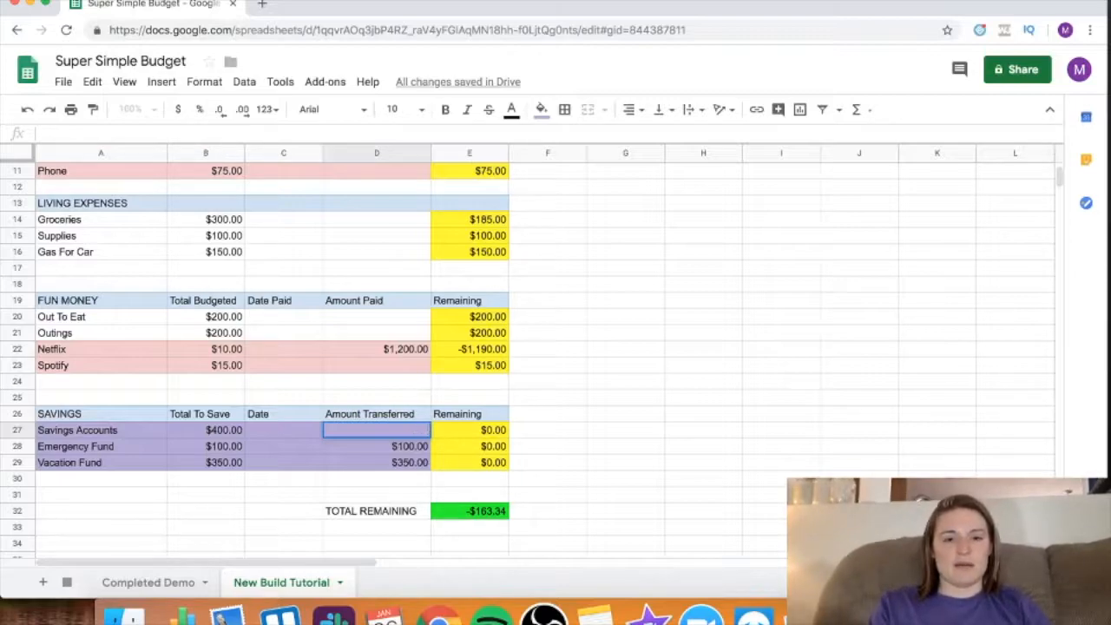
pyautogui.press('Return')
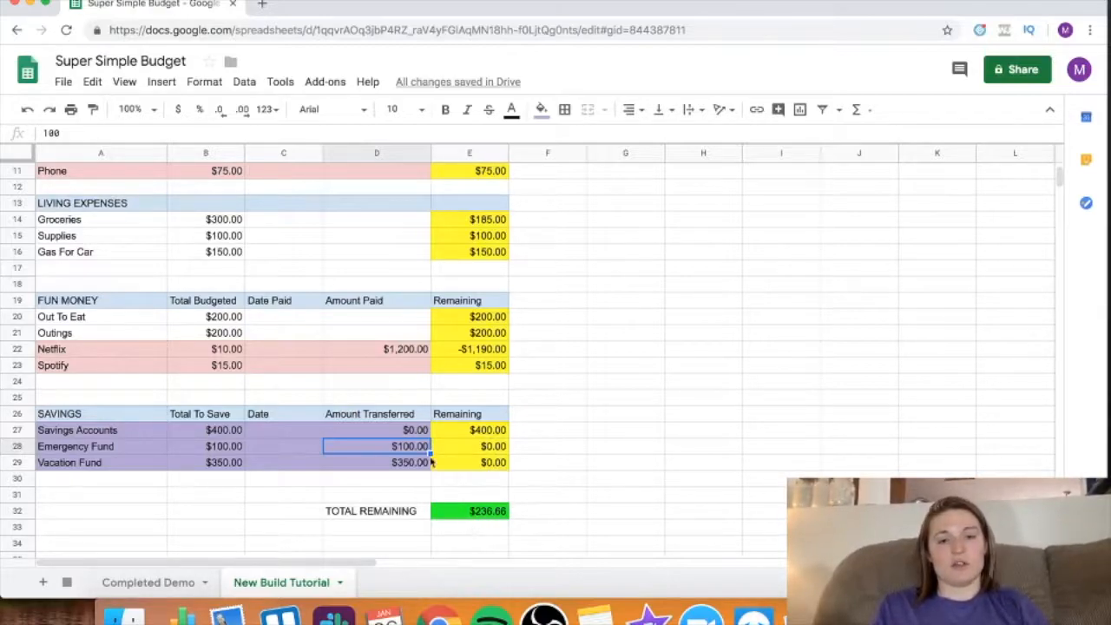
# - Set the Amount Transferred for Savings Accounts in cell D27 to 236.66
pyautogui.click(410, 433)
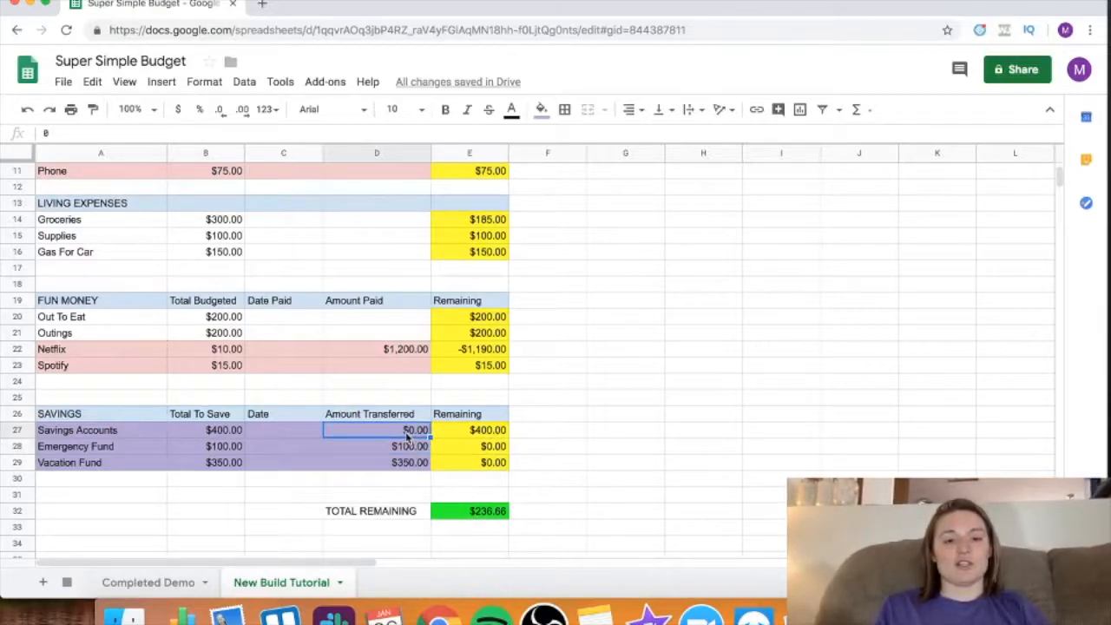
pyautogui.write('236.66')
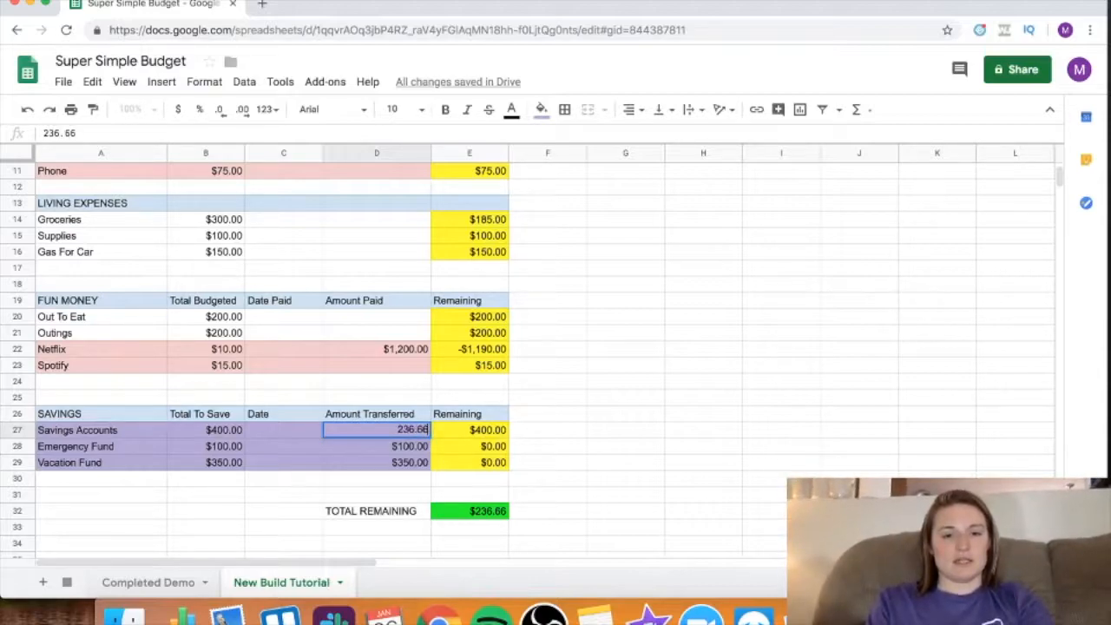
pyautogui.press('Return')
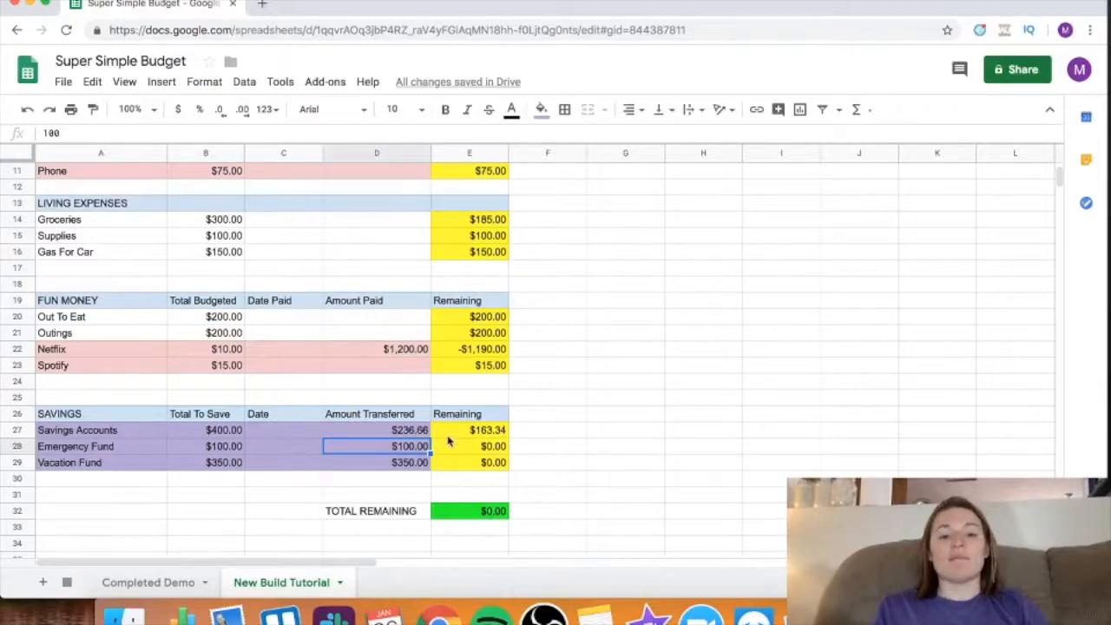
pyautogui.scroll(5, 449, 441)
pyautogui.hscroll(5, 449, 440)
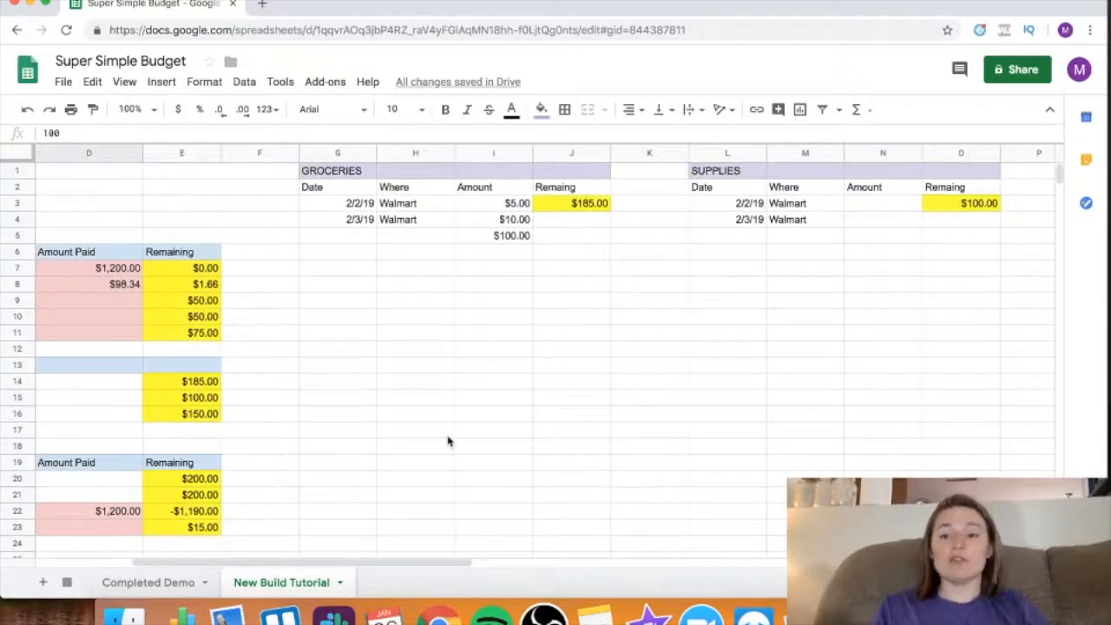
pyautogui.hscroll(-5, 449, 441)
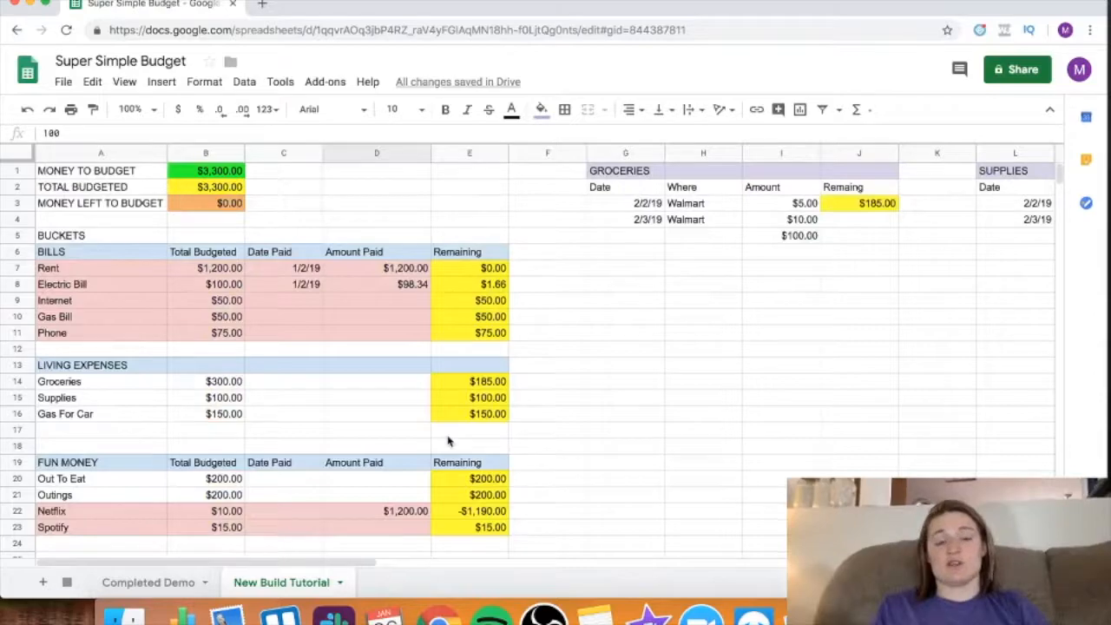